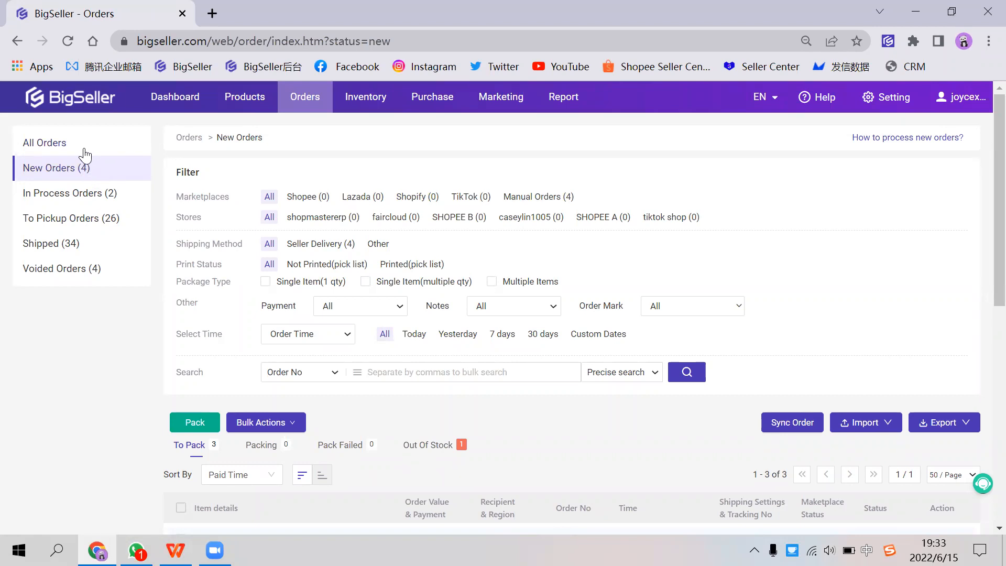
Step: Show all orders and view the available options for exporting them
left_click(78, 144)
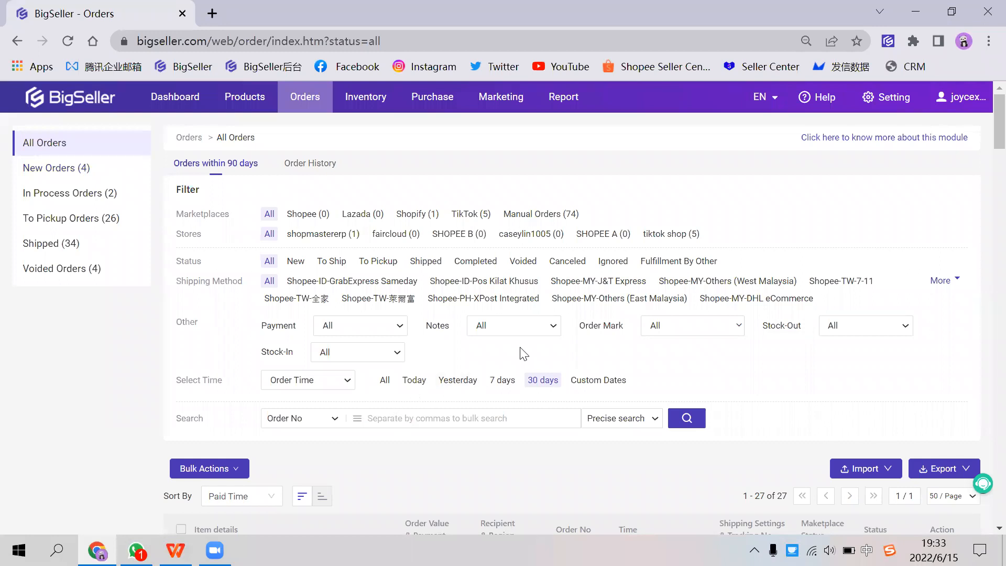
scroll(523, 354, "down", 1)
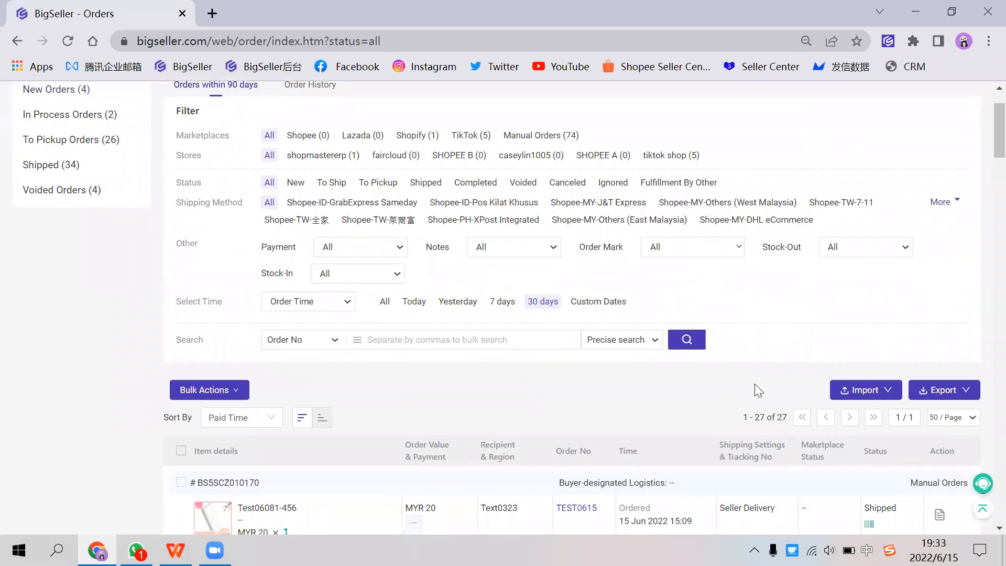
mouse_move(933, 396)
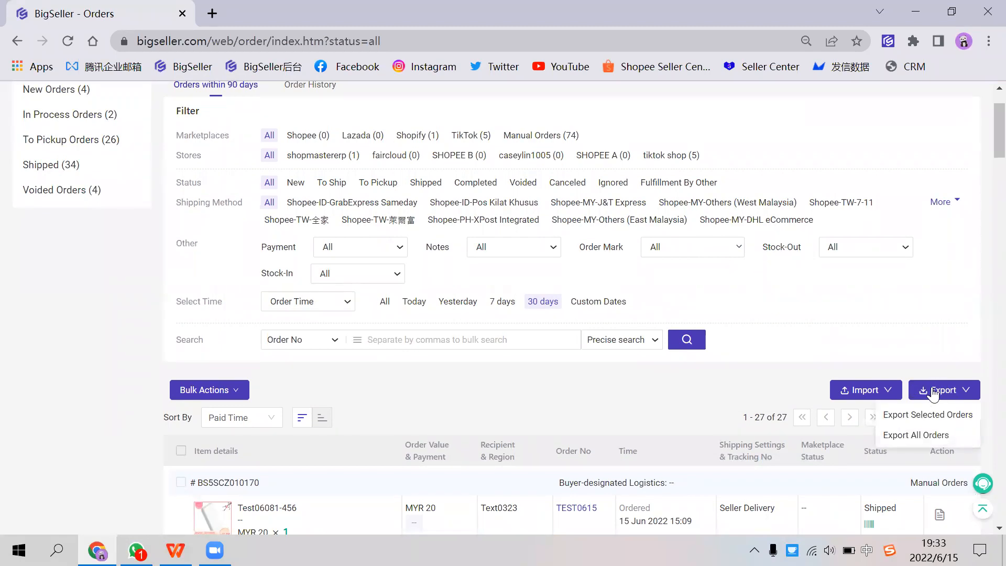
scroll(529, 286, "up", 1)
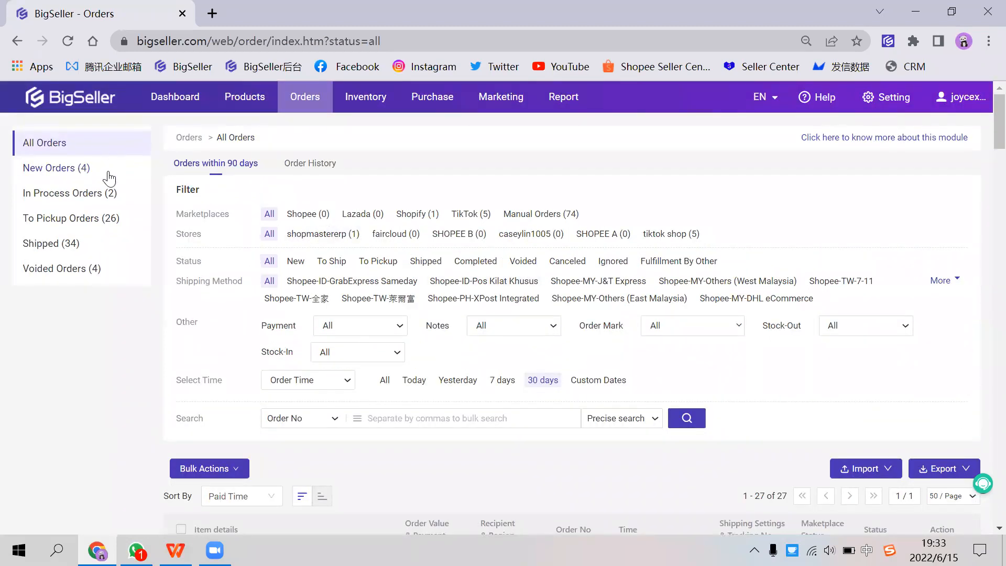
Step: Open the New Orders list and view the orders waiting to be packed
left_click(121, 167)
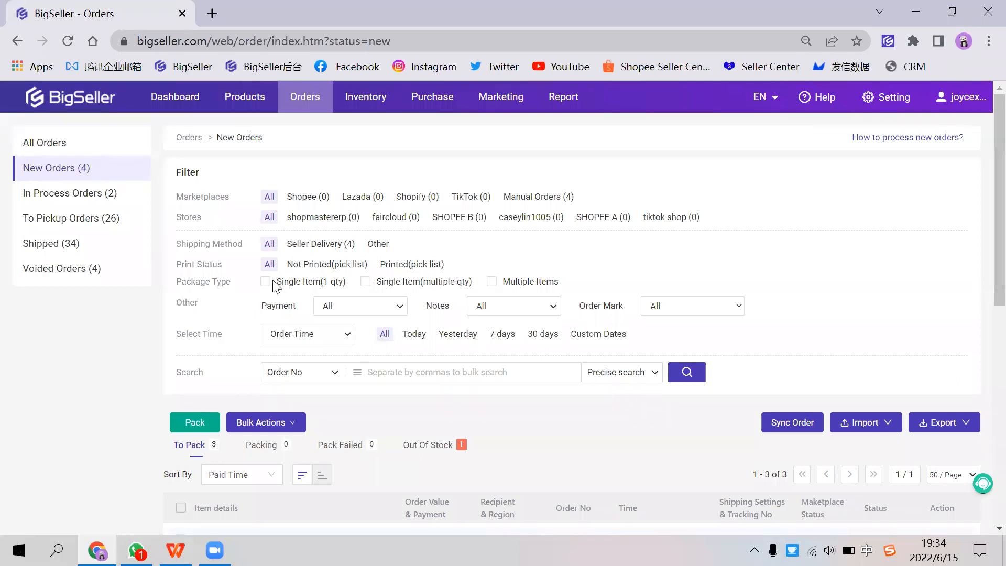
scroll(293, 398, "down", 3)
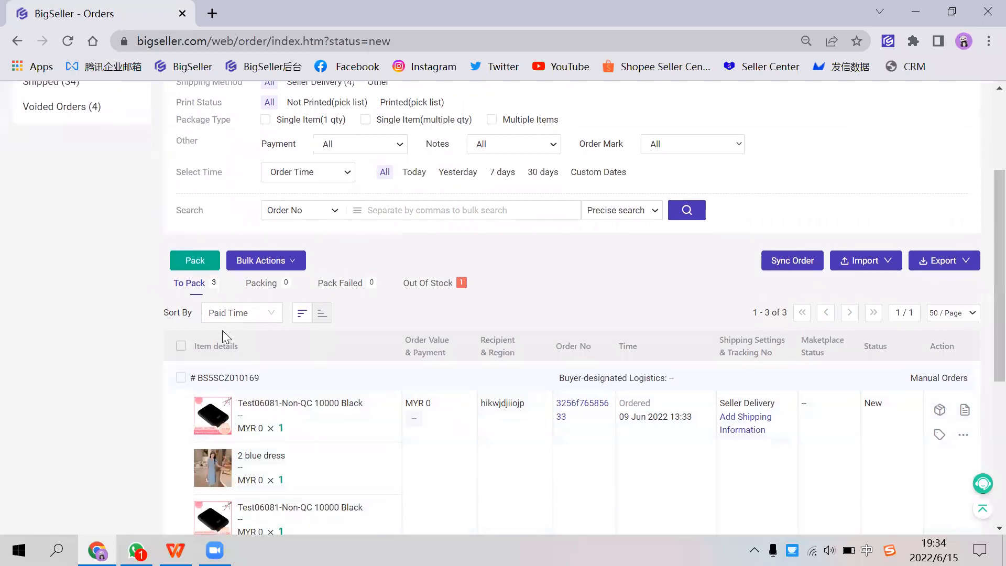
scroll(222, 330, "down", 2)
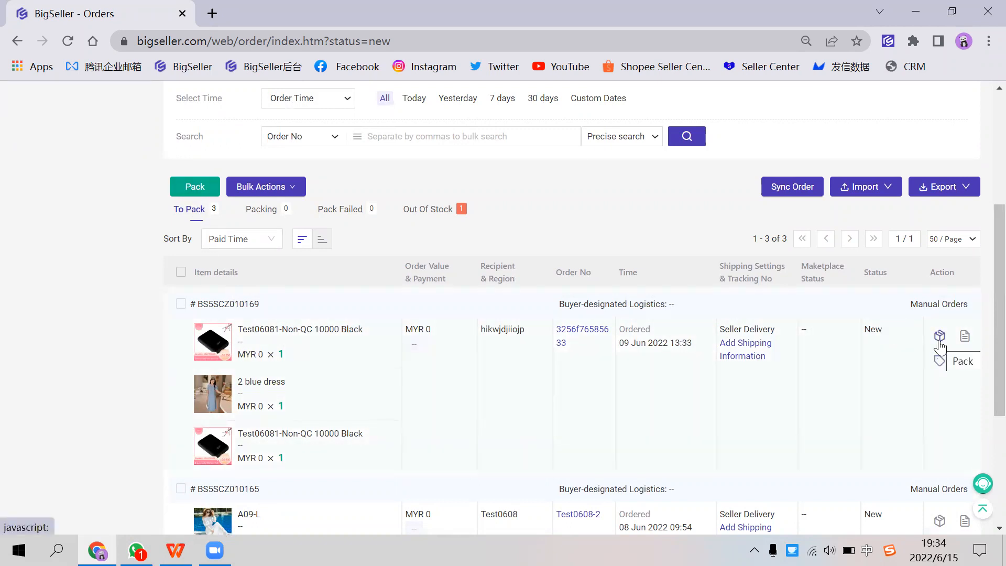
Step: Select all orders in the To Pack list and clear the selection again
left_click(181, 272)
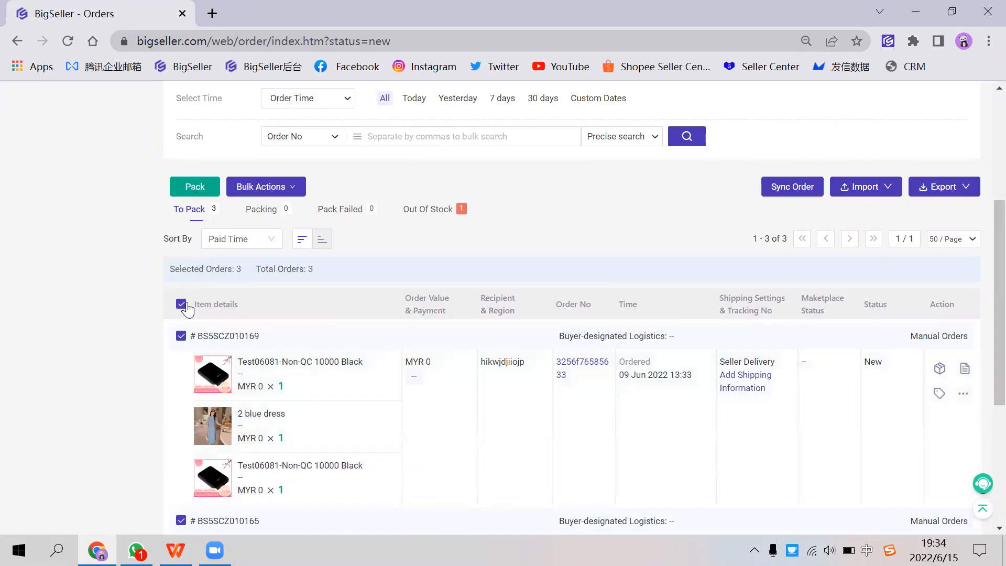
left_click(180, 304)
scroll(188, 285, "up", 2)
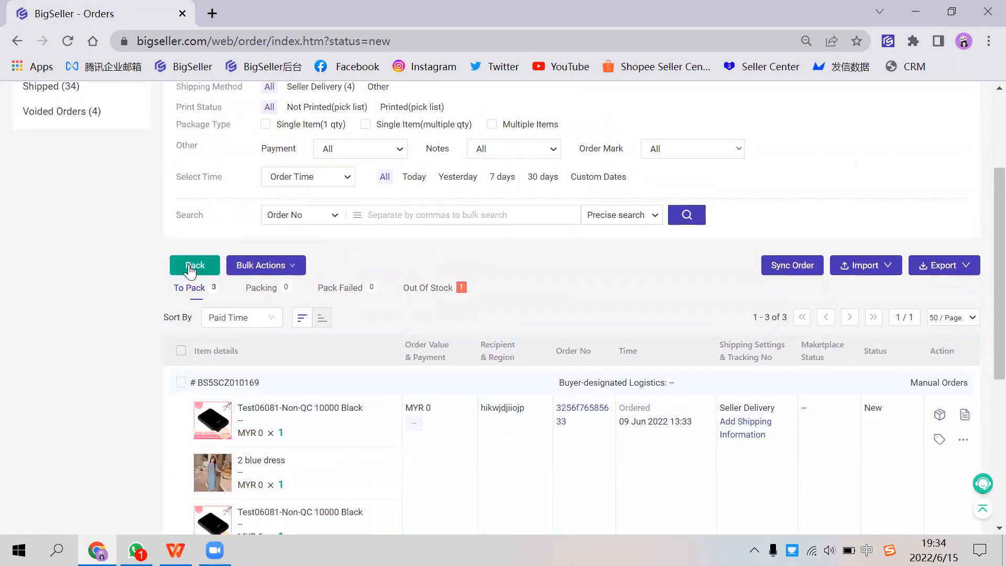
scroll(191, 270, "up", 3)
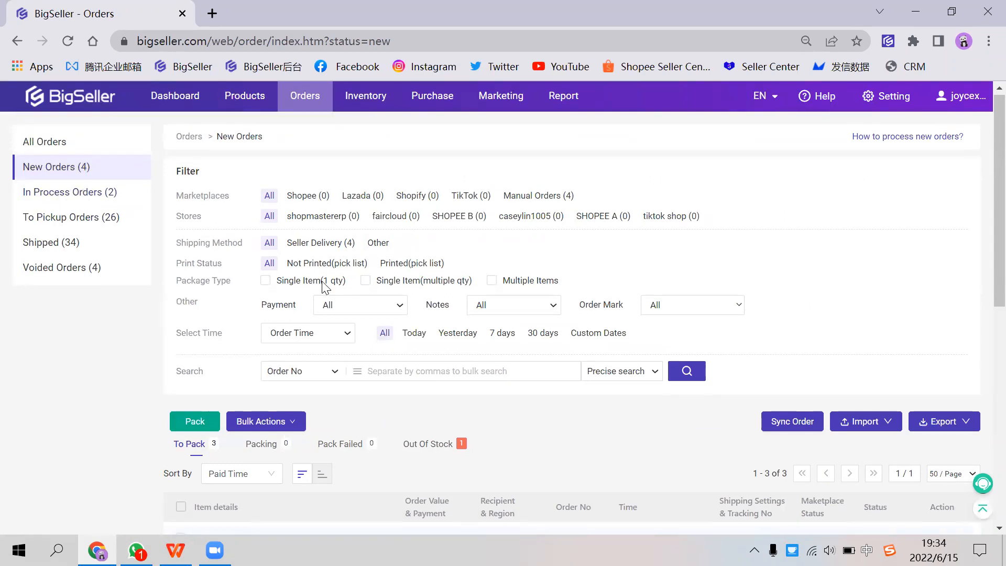
Step: Review the summary, address, shipment and internal note details of the first order waiting to be packed, and close them
scroll(293, 315, "down", 3)
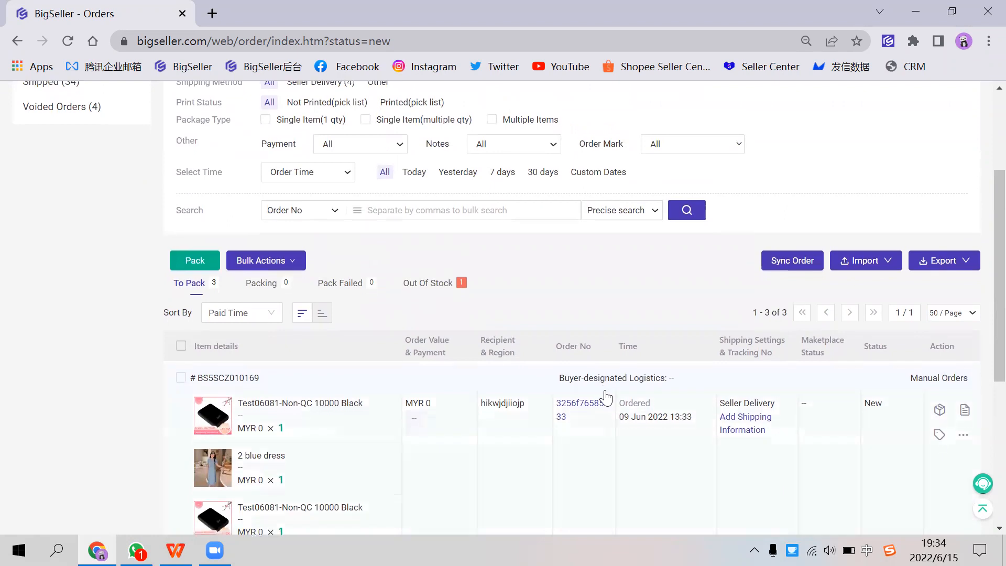
scroll(580, 384, "down", 2)
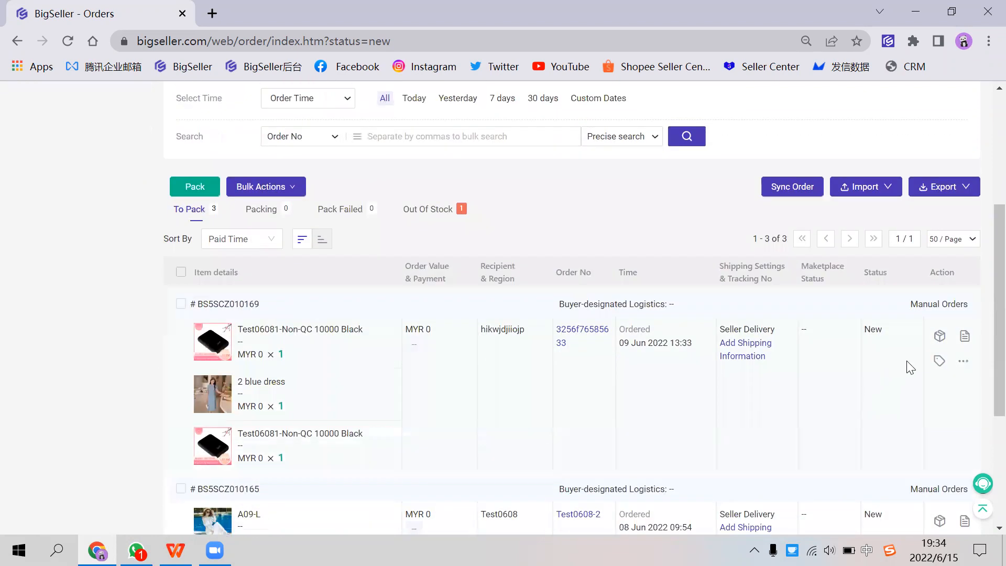
left_click(964, 337)
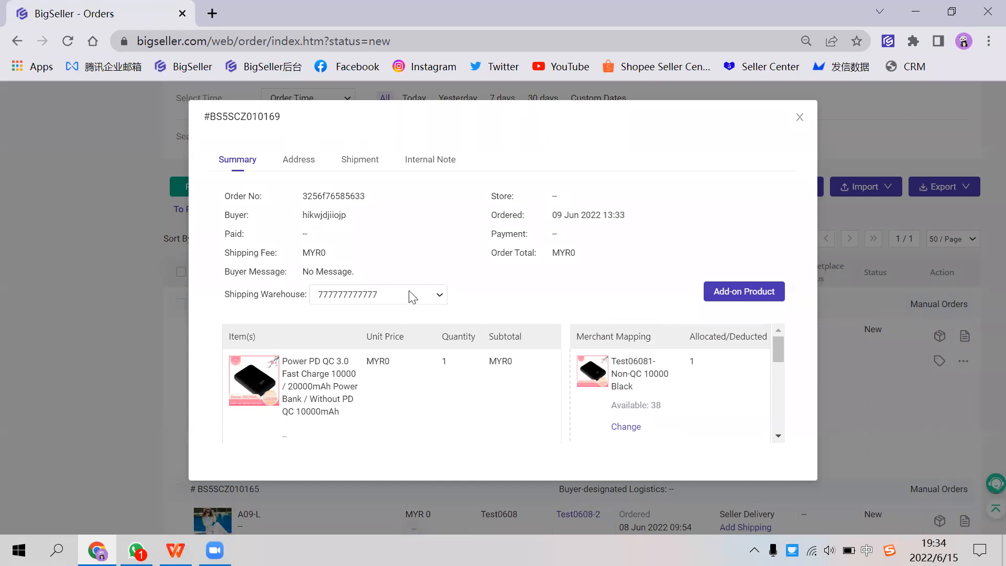
left_click(297, 158)
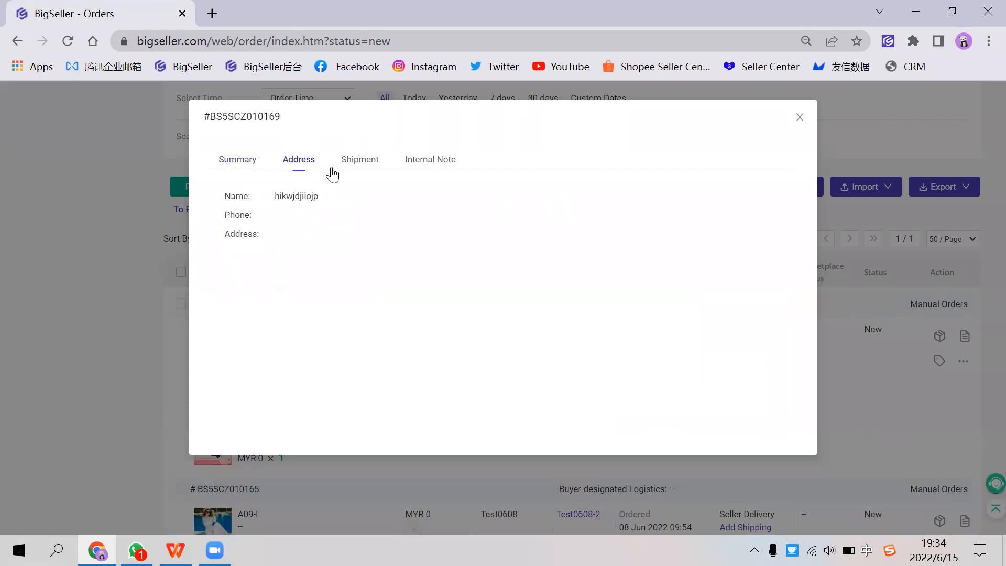
left_click(358, 162)
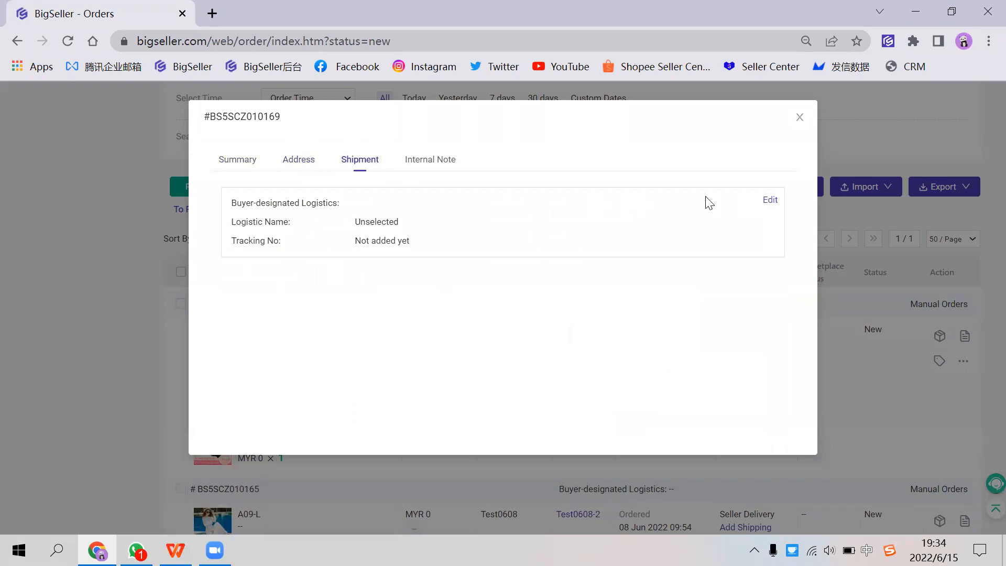
left_click(432, 160)
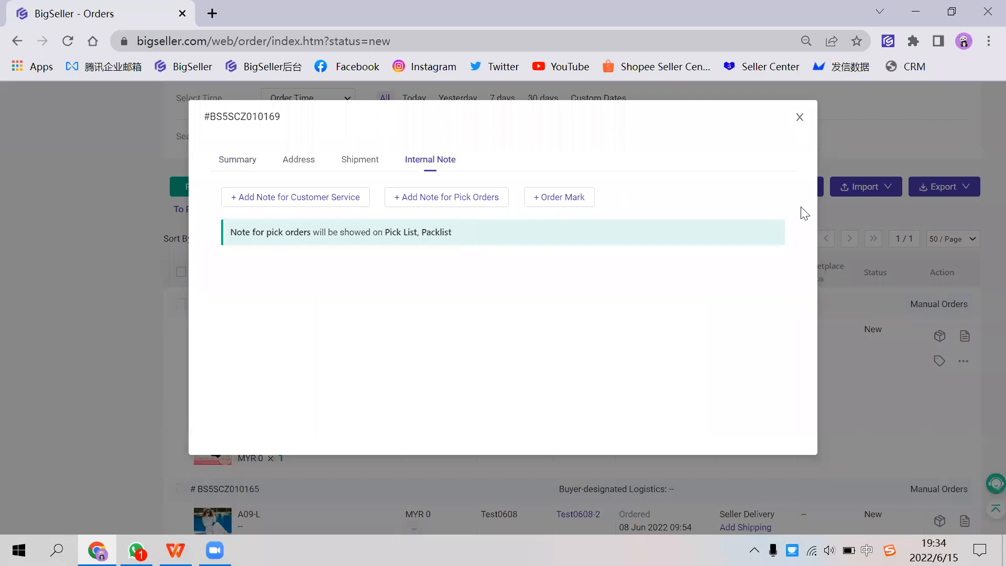
left_click(799, 117)
Step: Check the new orders under the Packing, Pack Failed and Out Of Stock statuses
scroll(666, 331, "up", 3)
scroll(662, 335, "down", 1)
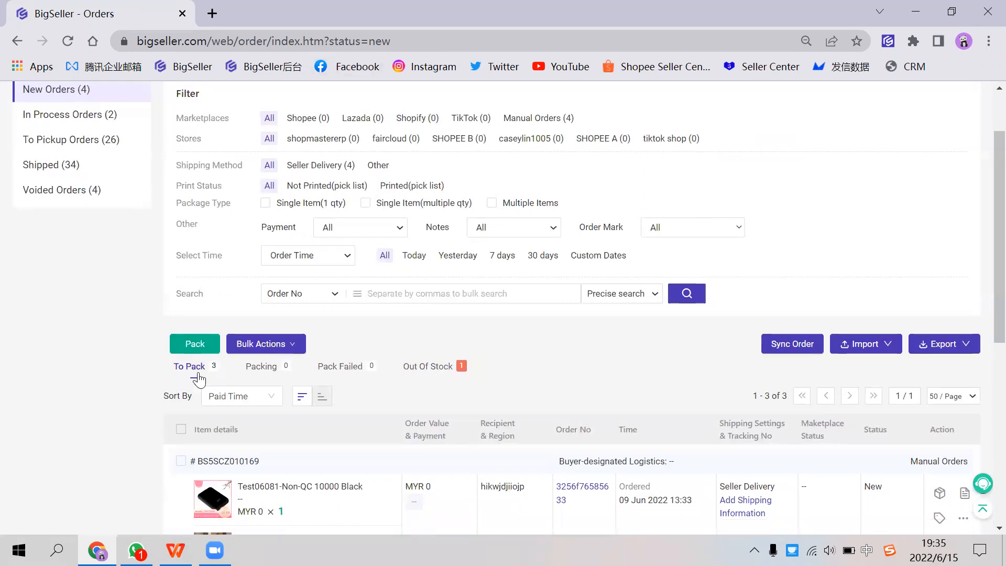
left_click(256, 372)
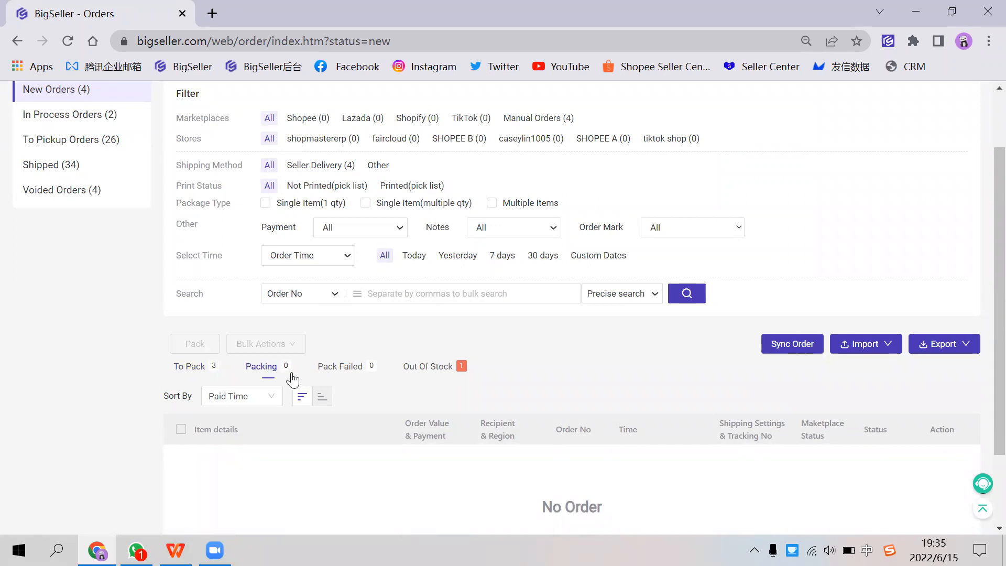
left_click(328, 367)
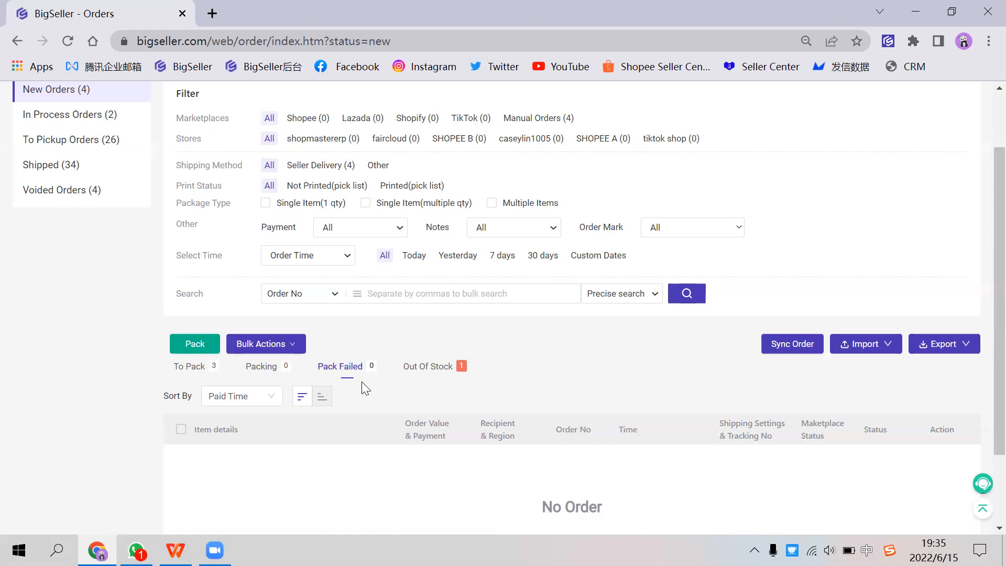
left_click(418, 373)
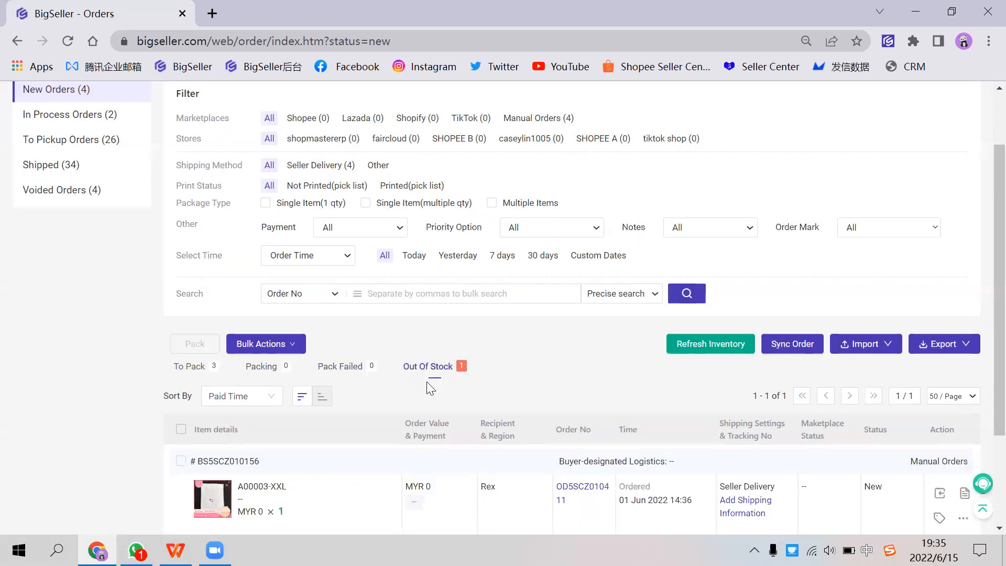
Step: Read the error message under the out-of-stock order and locate the Manual Stock-In function for inventory
scroll(315, 400, "down", 2)
mouse_move(201, 415)
left_mouse_down()
mouse_move(394, 413)
mouse_move(194, 414)
left_mouse_up()
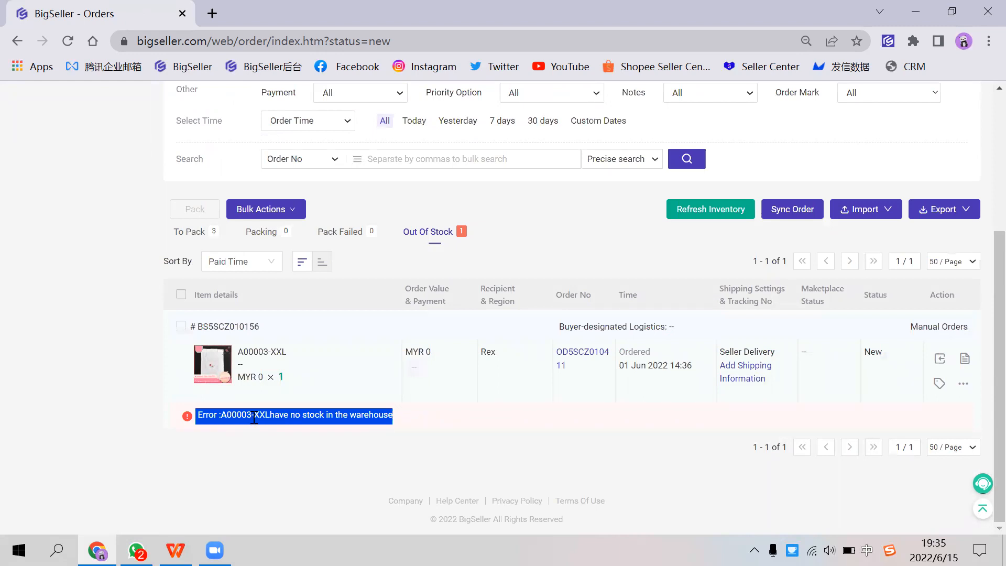
left_click(226, 431)
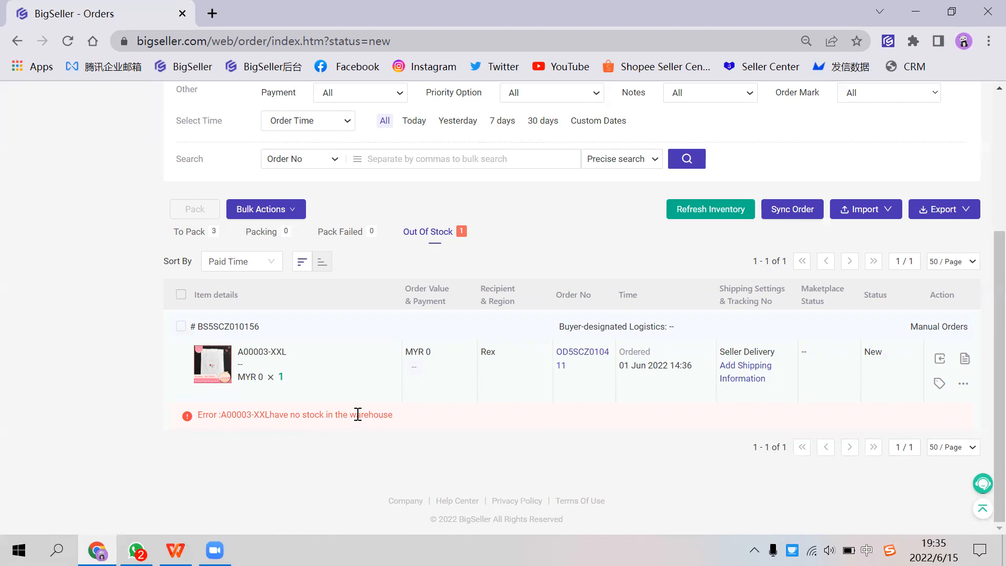
scroll(354, 414, "up", 5)
mouse_move(360, 96)
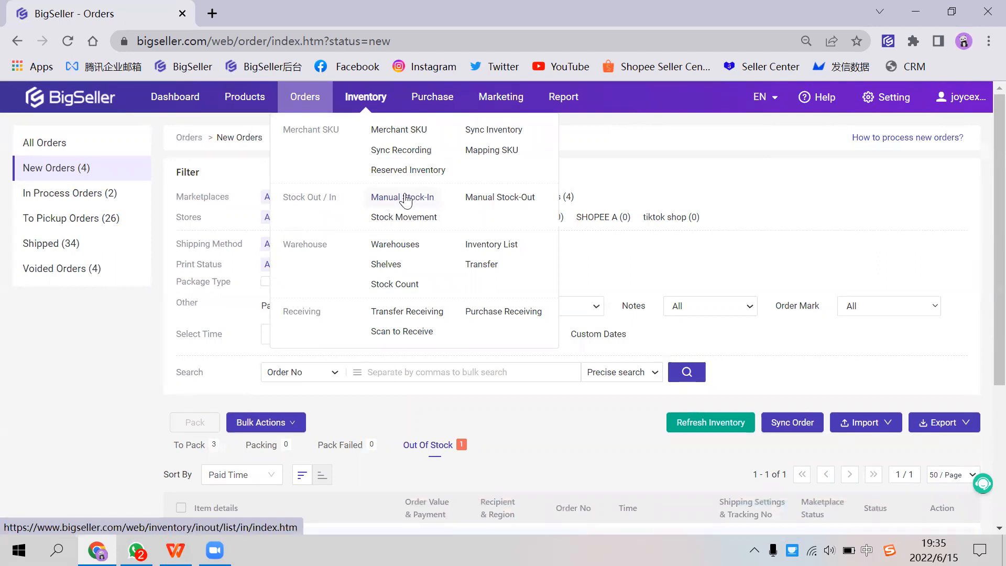
scroll(419, 278, "down", 4)
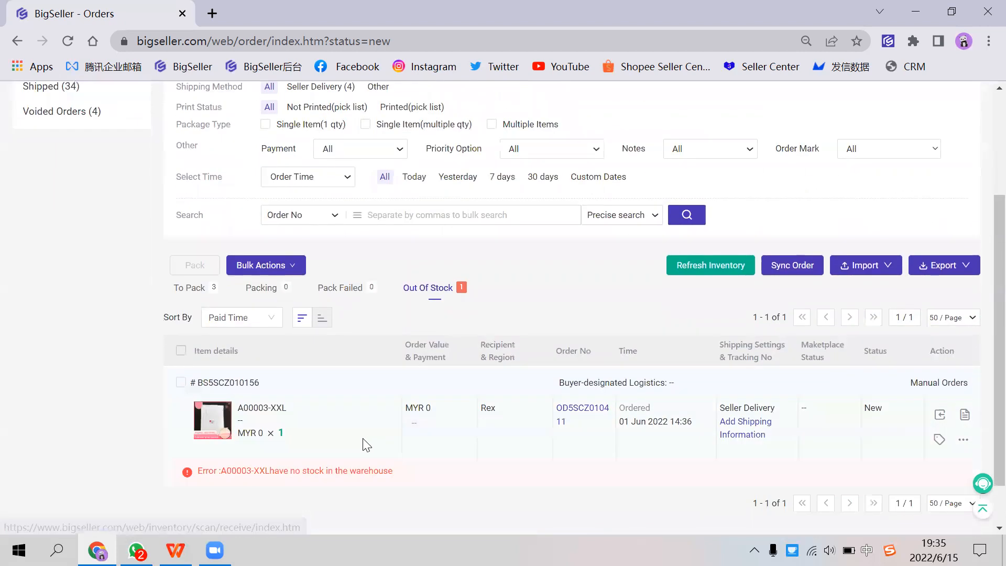
left_click_drag(201, 415, 364, 414)
left_click(357, 413)
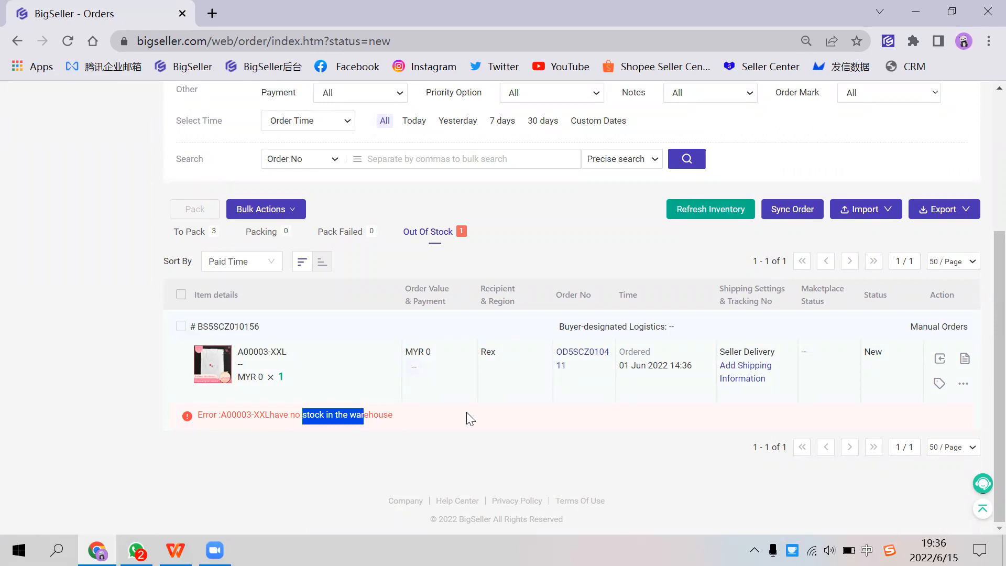
Step: Check the shipping warehouse in the out-of-stock order's details and close them
left_click(963, 363)
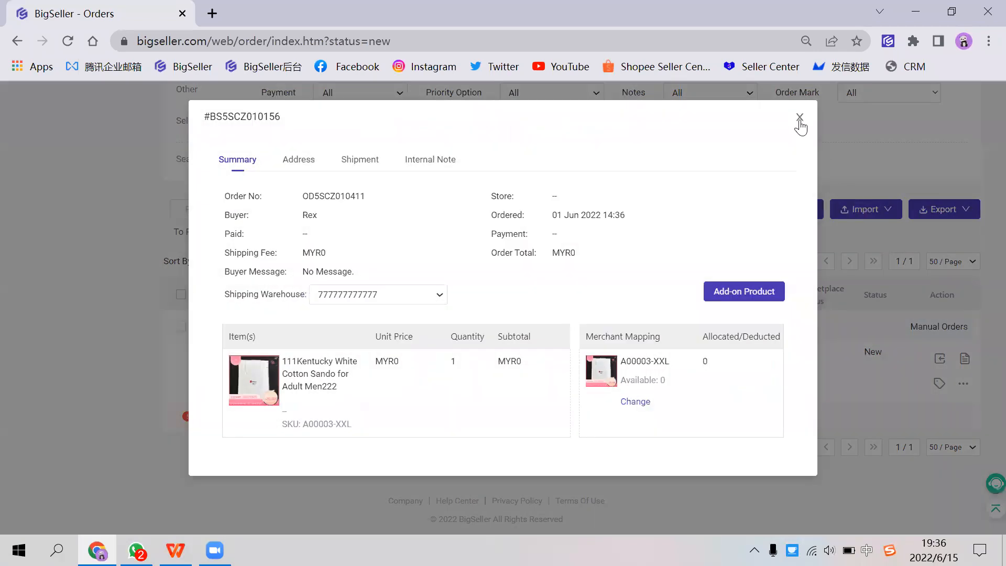
left_click(799, 118)
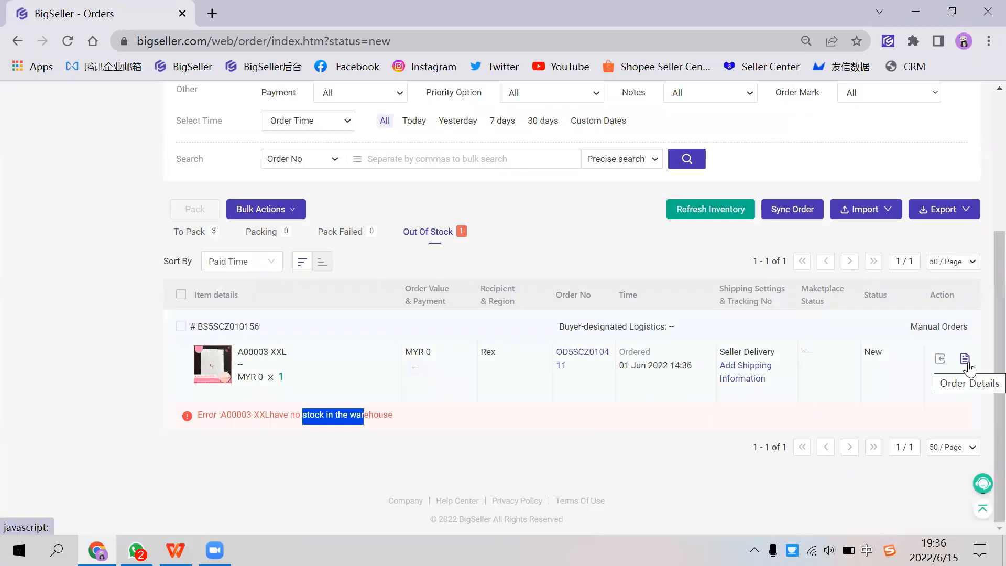
left_click(964, 361)
left_click(375, 293)
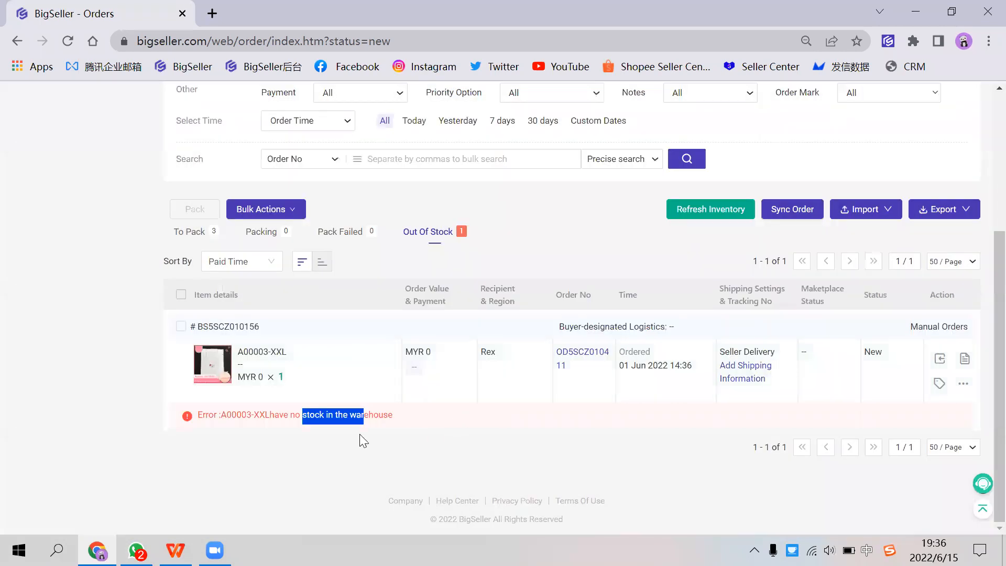
left_click(686, 214)
left_click(207, 439)
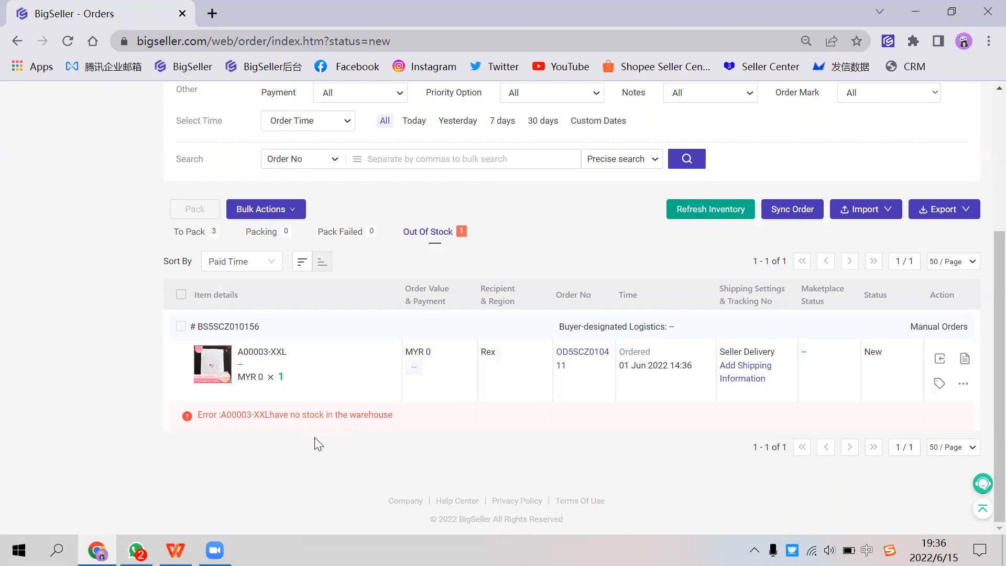
scroll(321, 433, "up", 2)
scroll(317, 440, "down", 2)
scroll(328, 437, "up", 5)
mouse_move(246, 97)
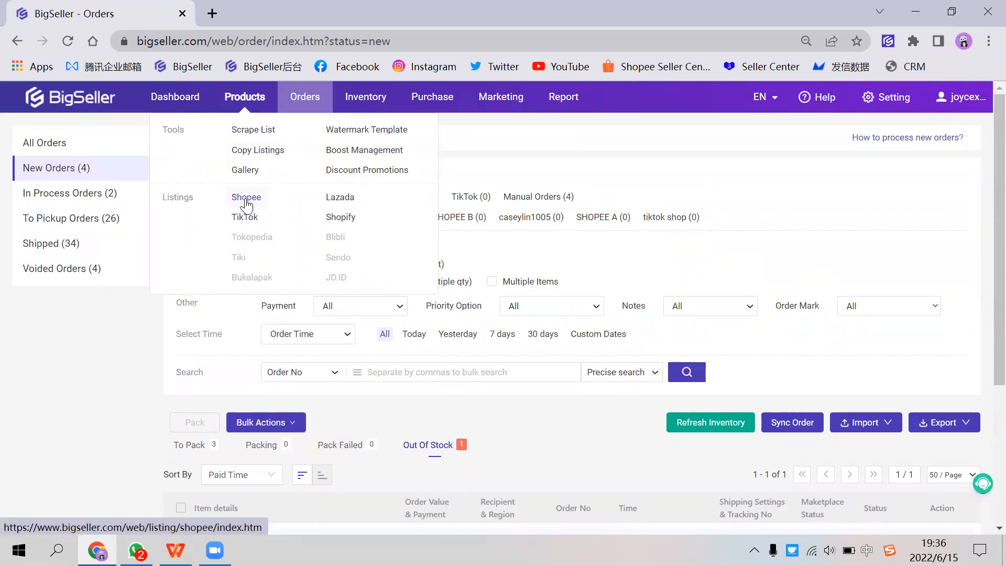
scroll(384, 436, "down", 2)
scroll(373, 391, "up", 2)
scroll(400, 417, "down", 1)
scroll(401, 419, "up", 1)
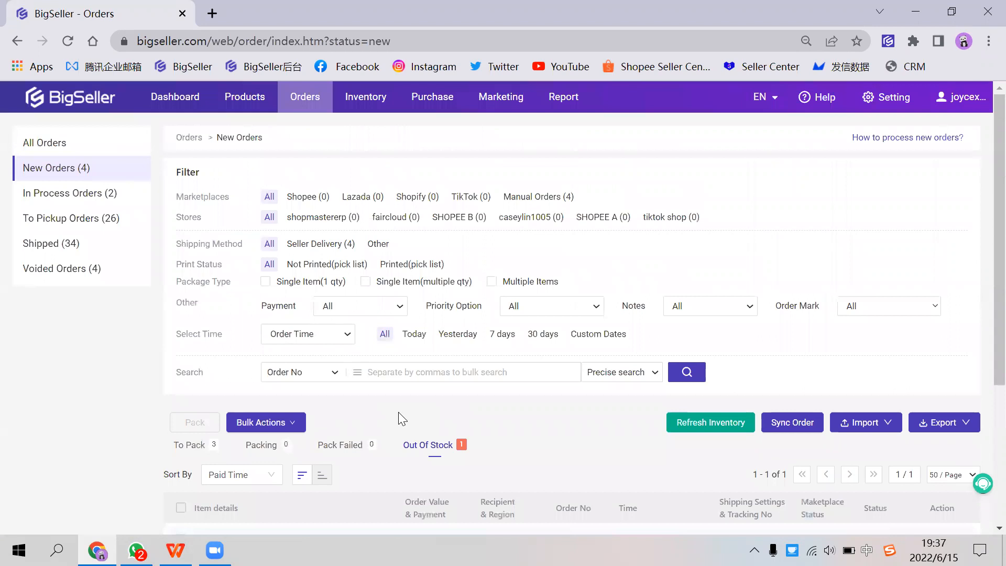
scroll(398, 418, "down", 1)
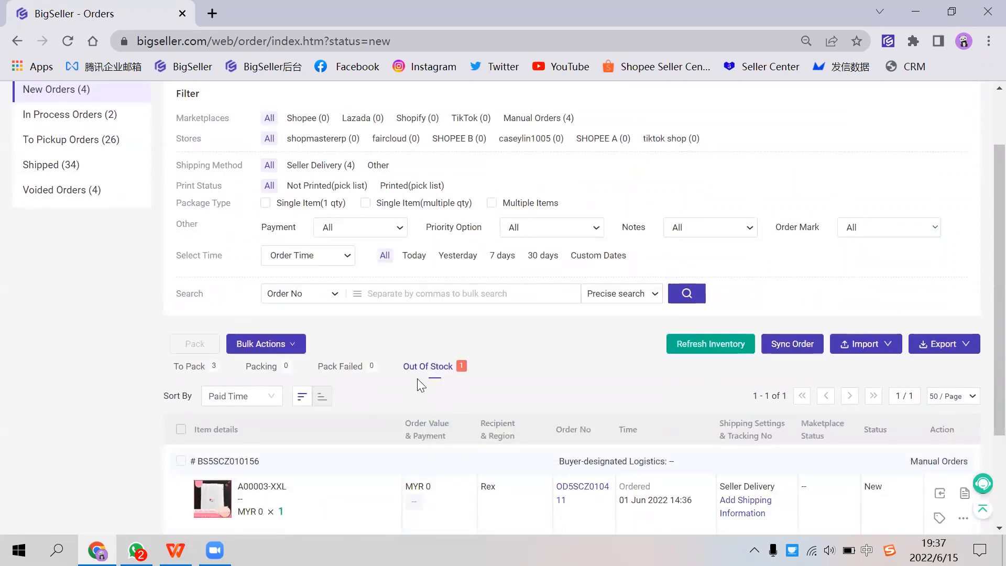
scroll(417, 378, "up", 1)
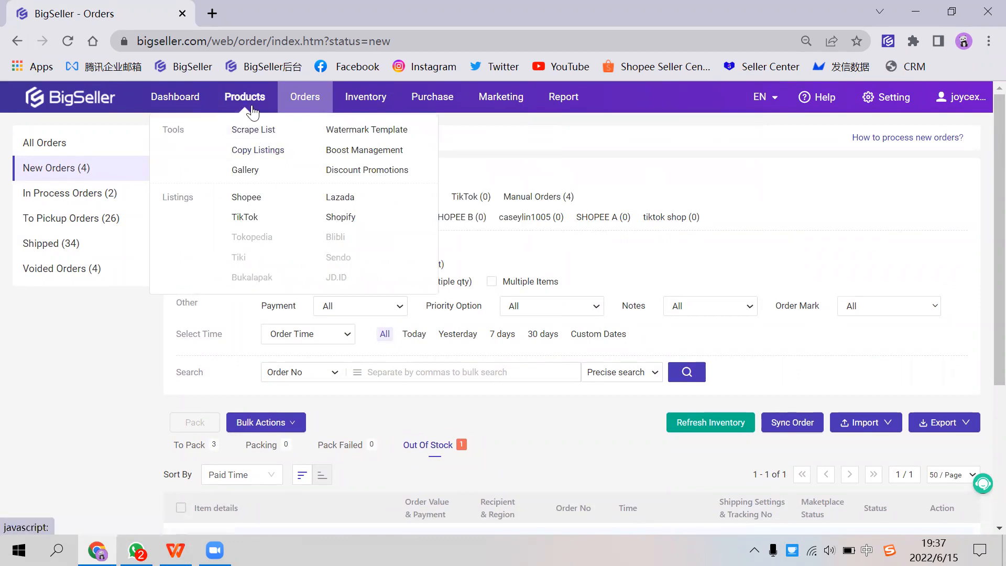
scroll(403, 366, "down", 1)
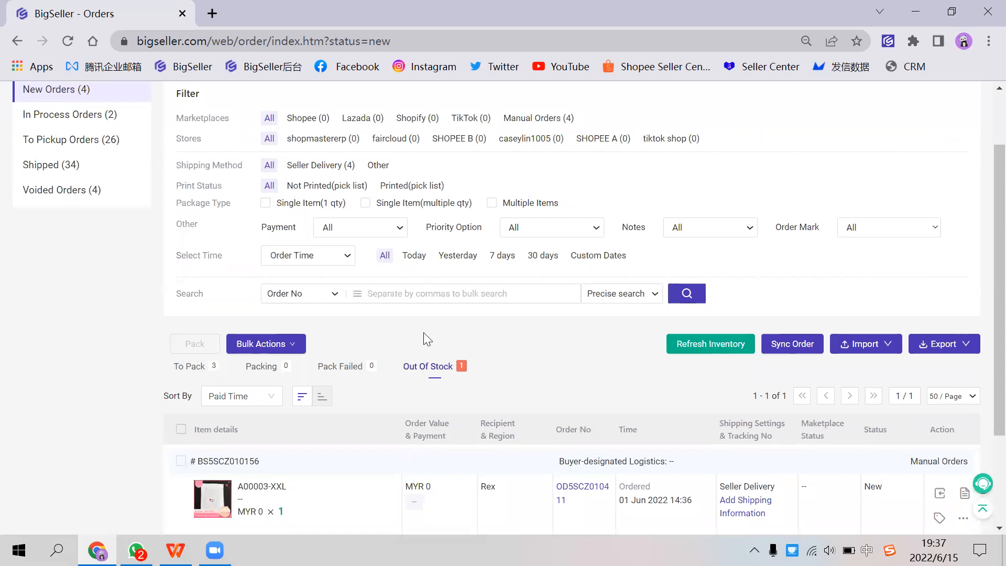
scroll(423, 332, "down", 1)
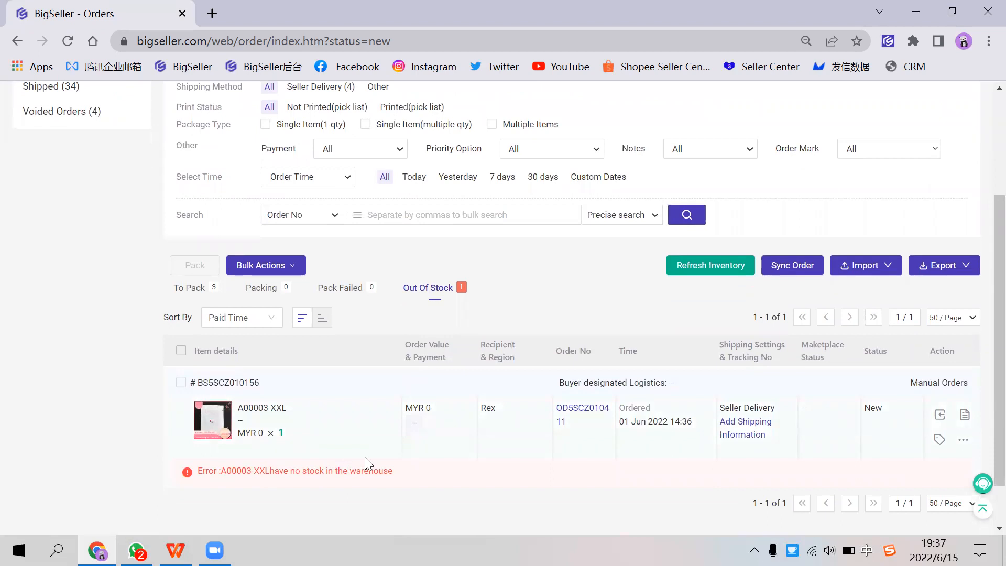
Step: Open the Inventory Settings and check the Inventory Features option
scroll(444, 390, "up", 3)
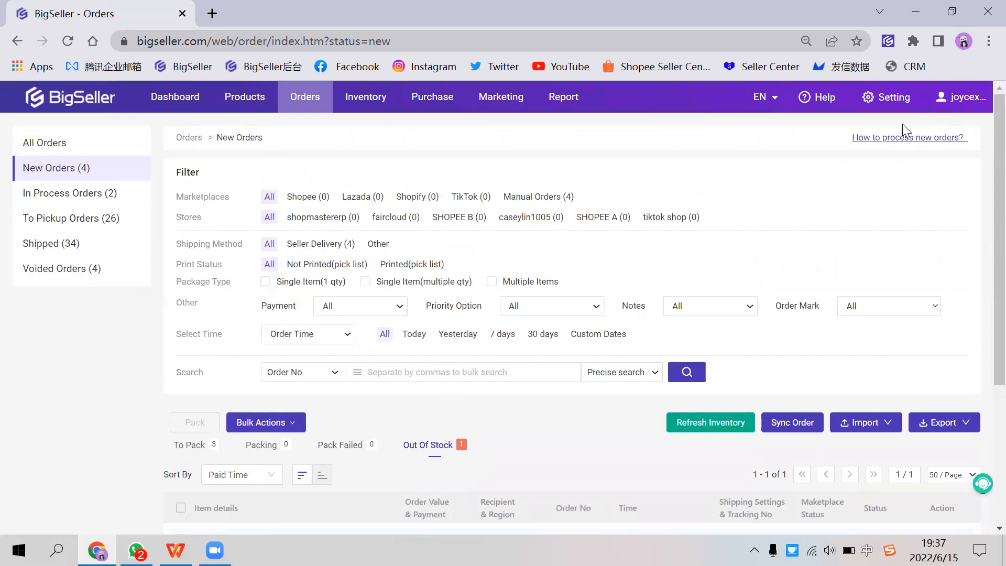
left_click(894, 103)
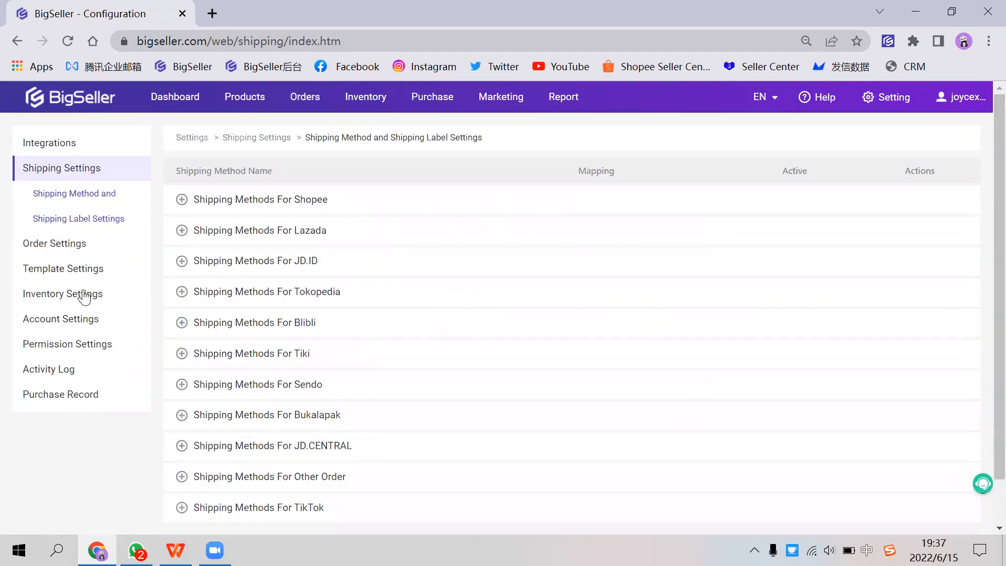
left_click(82, 292)
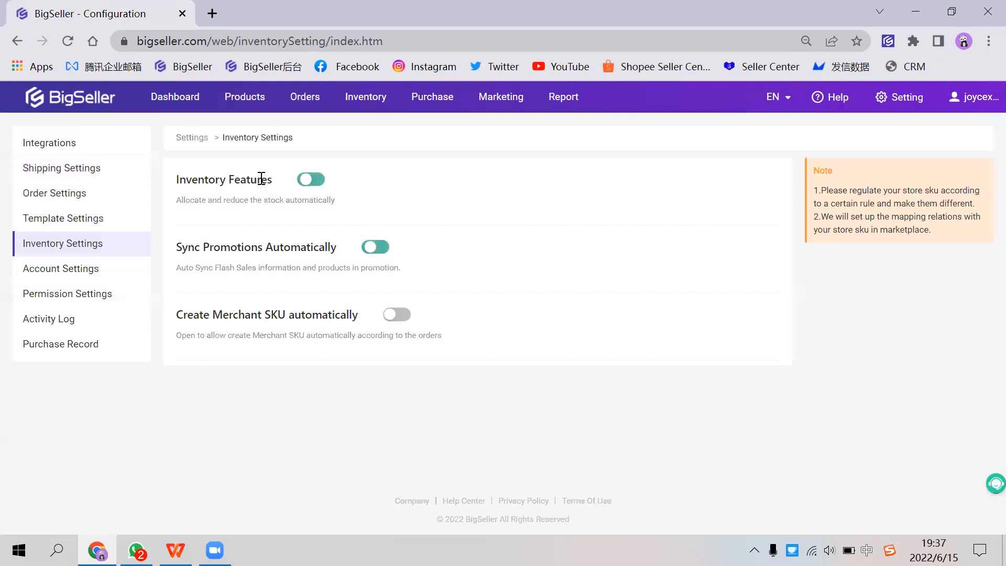
mouse_move(267, 178)
left_mouse_down()
mouse_move(181, 179)
mouse_move(276, 180)
left_mouse_up()
left_click(181, 179)
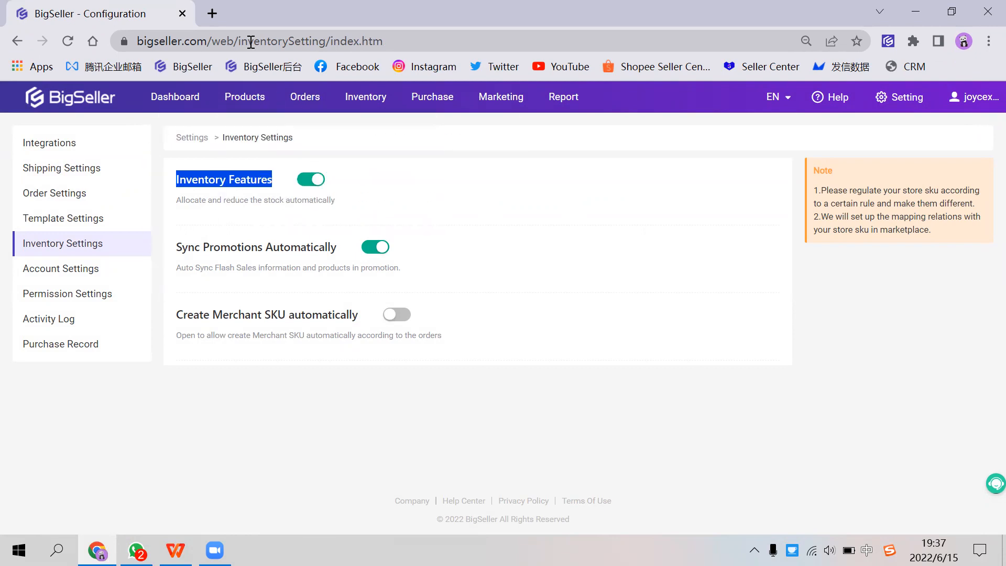
Step: Open BigSeller's New Orders page in a second browser tab, dismissing the urgent notice on the dashboard
left_click(212, 13)
left_click(192, 67)
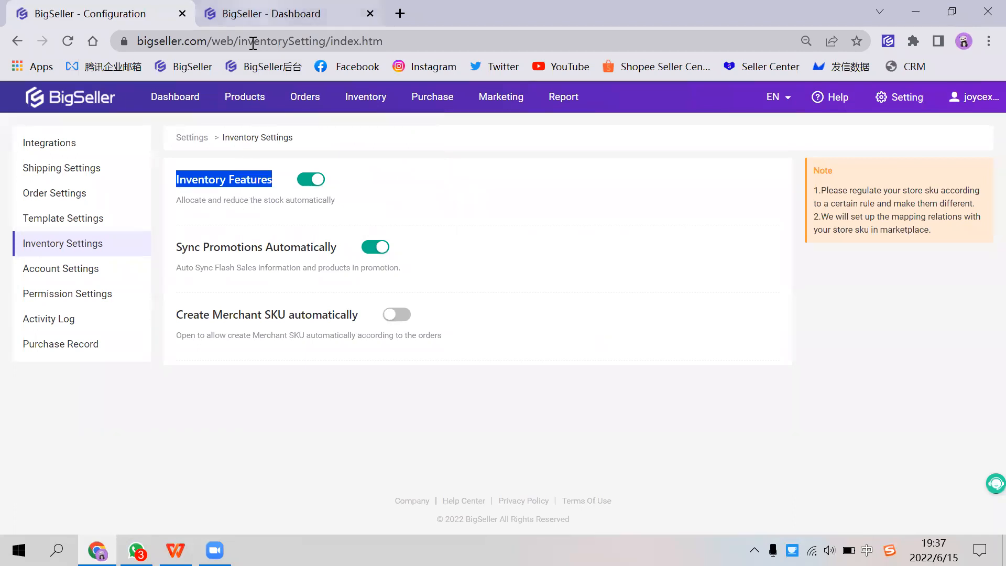
left_click(254, 17)
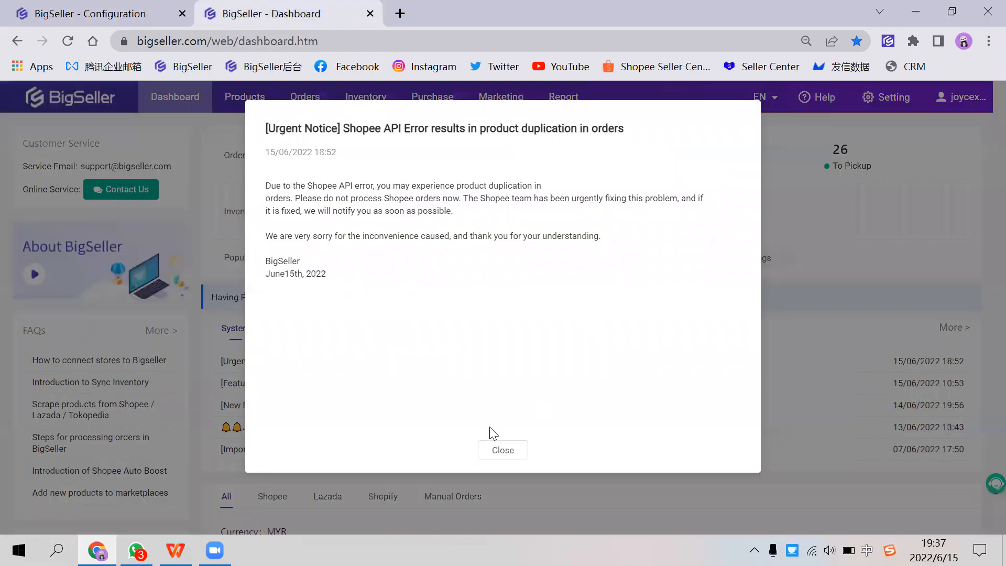
left_click(486, 448)
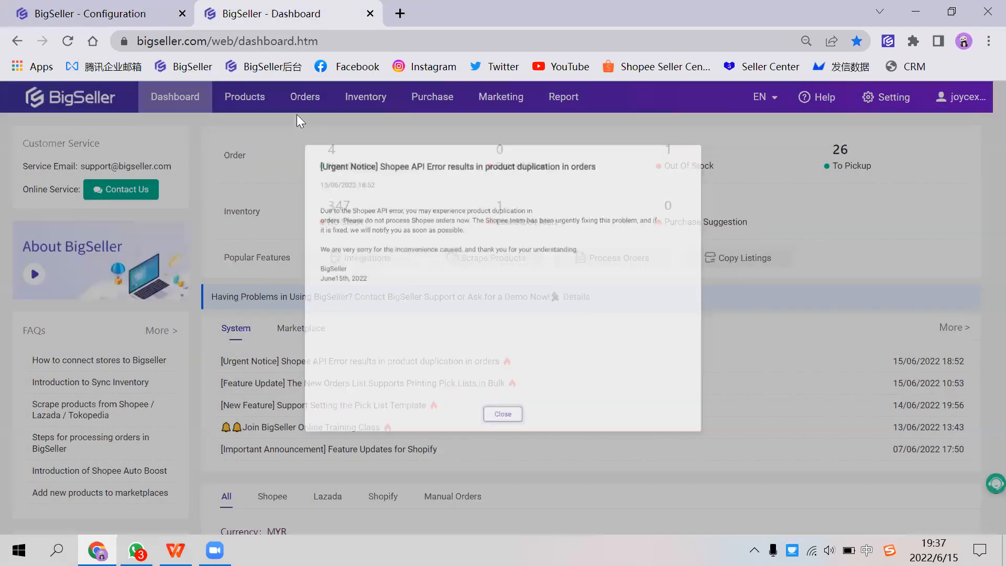
mouse_move(303, 100)
left_click(340, 129)
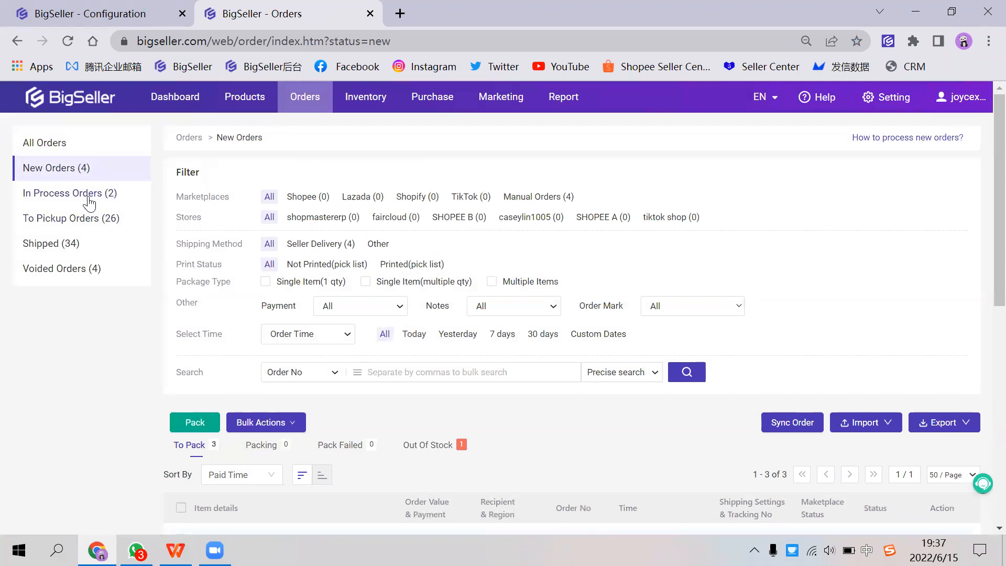
Step: Check the error message under the Out Of Stock order among the new orders
left_click(452, 446)
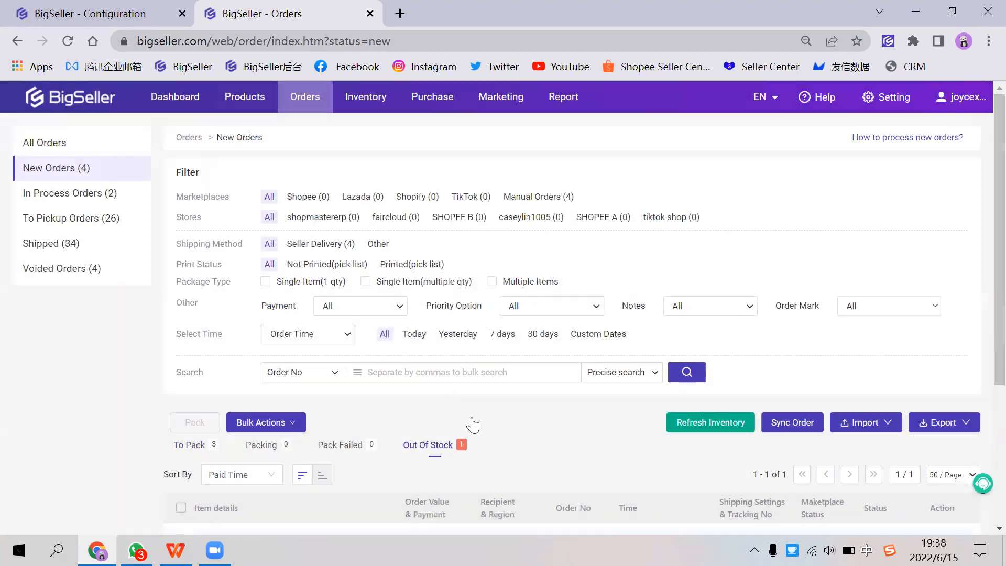
scroll(427, 388, "down", 3)
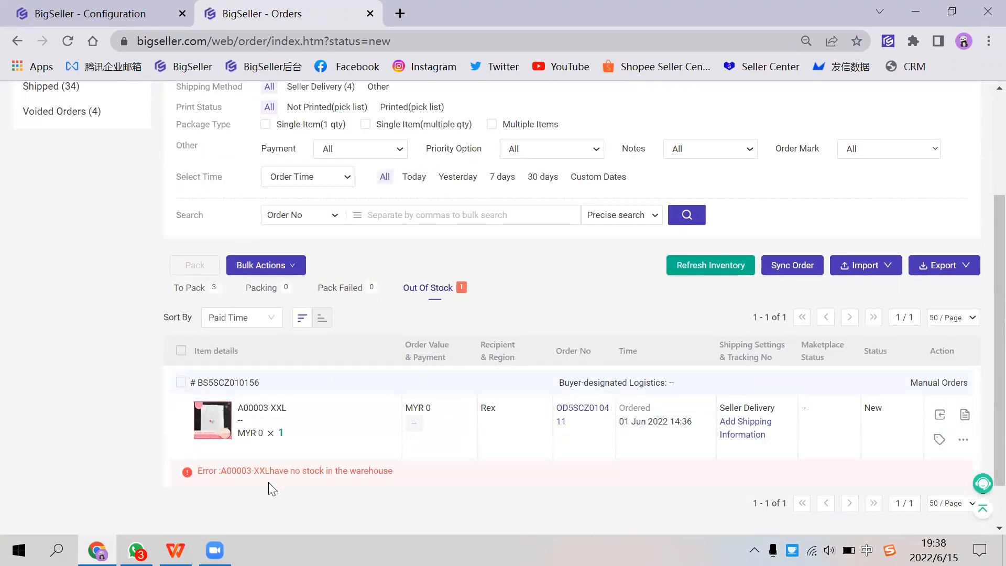
left_click_drag(263, 470, 390, 470)
scroll(279, 198, "up", 3)
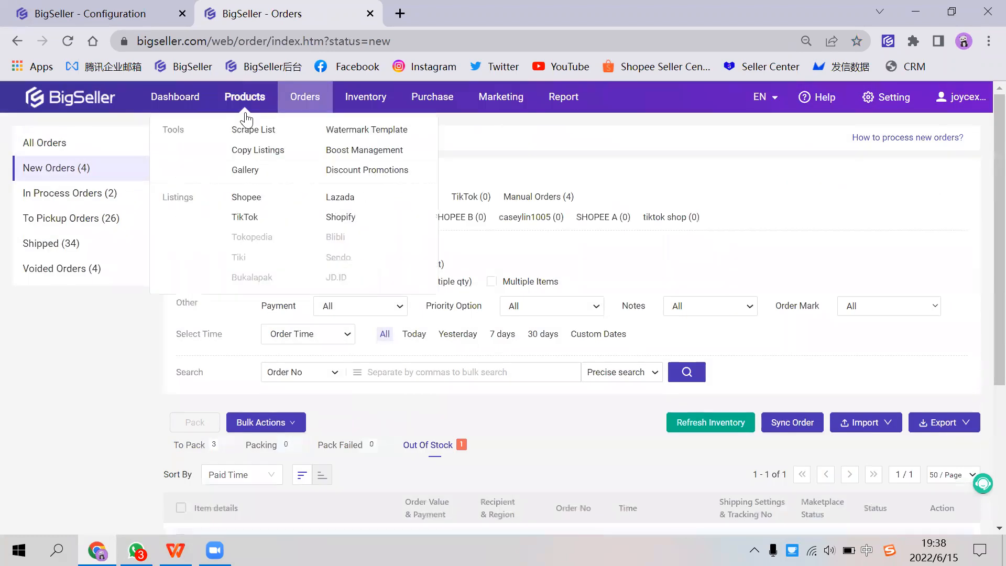
Step: Locate the Generate Merchant SKU function in the active Shopee listings and look again at the Inventory Features setting
left_click(245, 198)
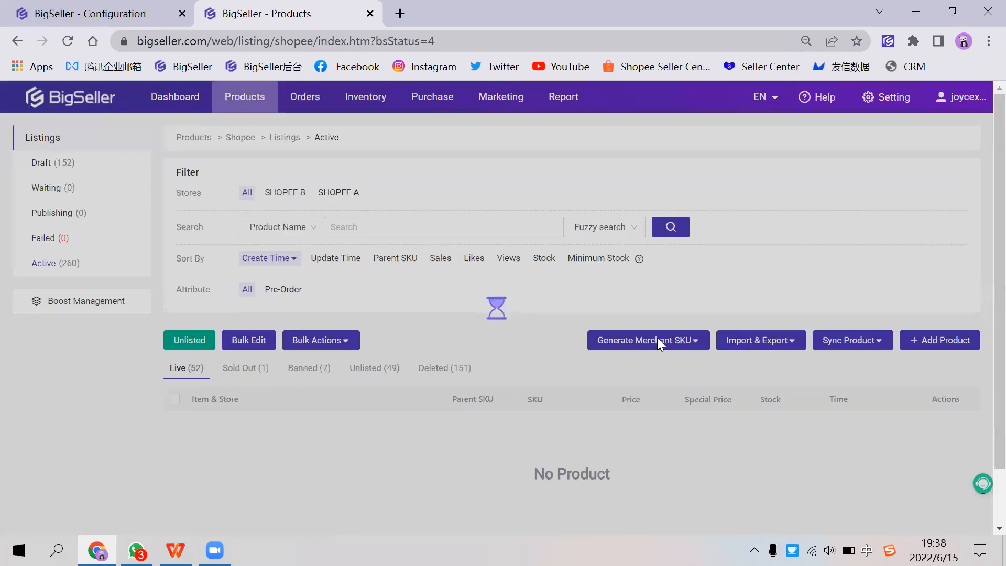
mouse_move(664, 344)
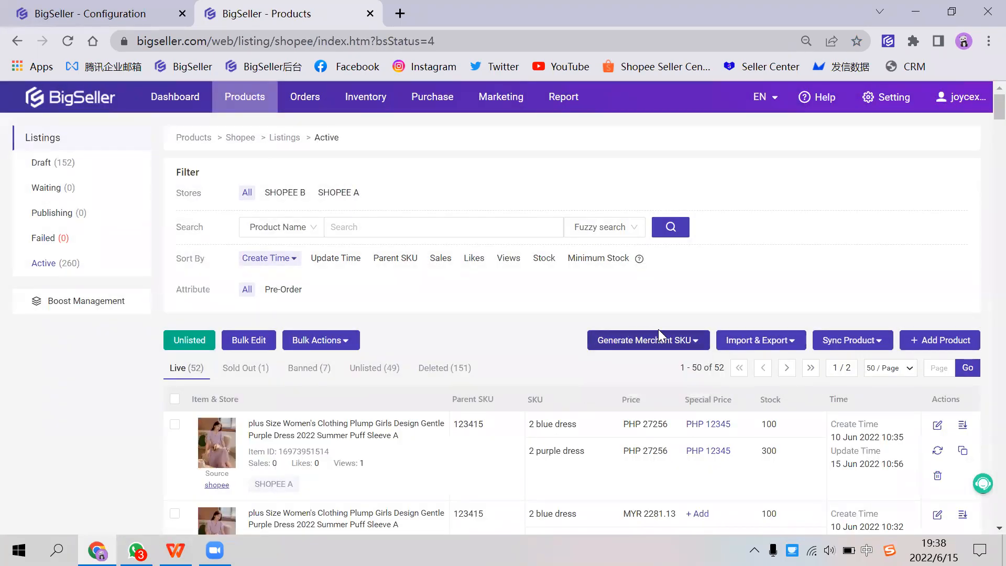
left_click(157, 21)
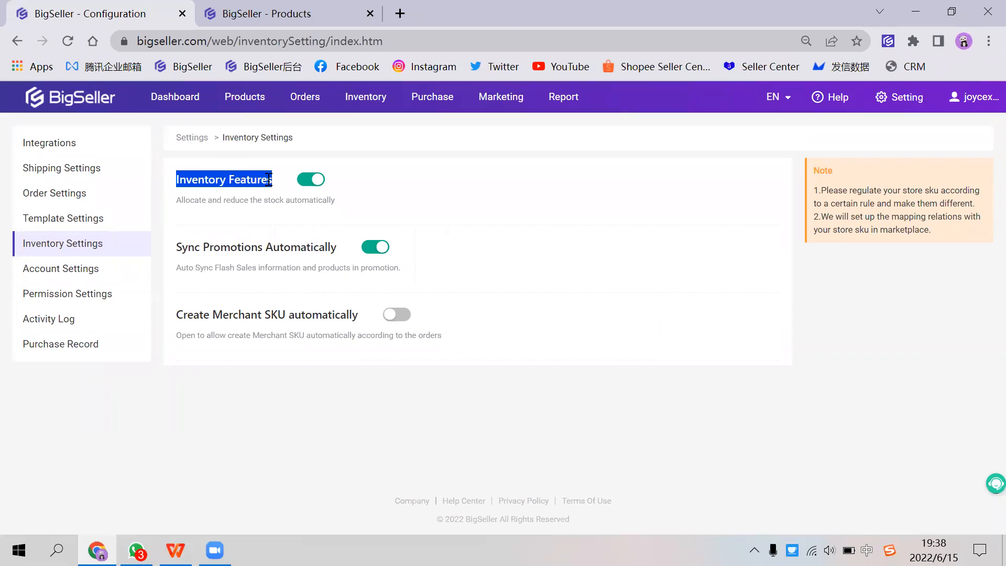
mouse_move(365, 99)
left_click(216, 21)
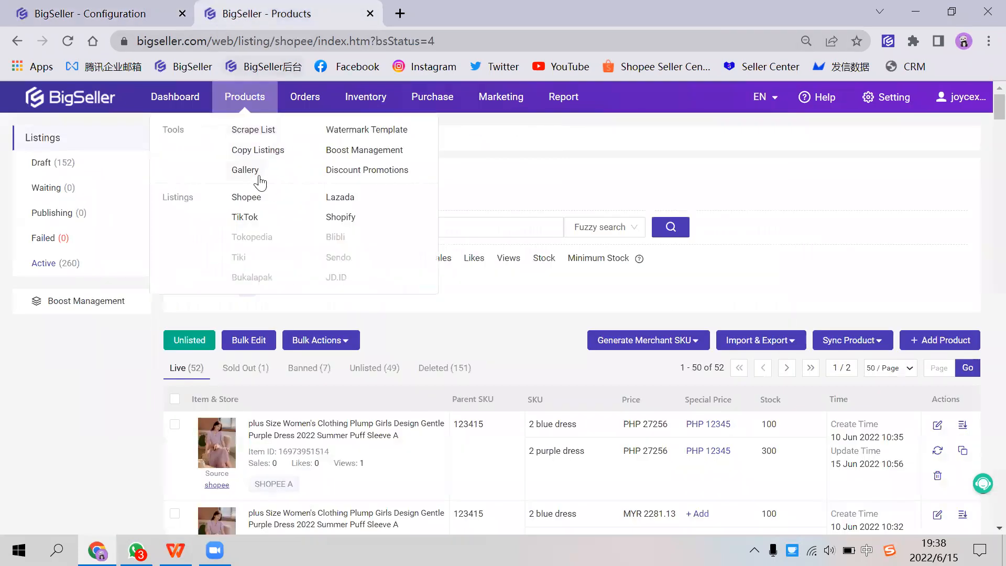
Step: Return the settings tab to the New Orders page and locate the Pack function for the orders to pack
left_click(127, 16)
left_click(16, 42)
left_click(17, 42)
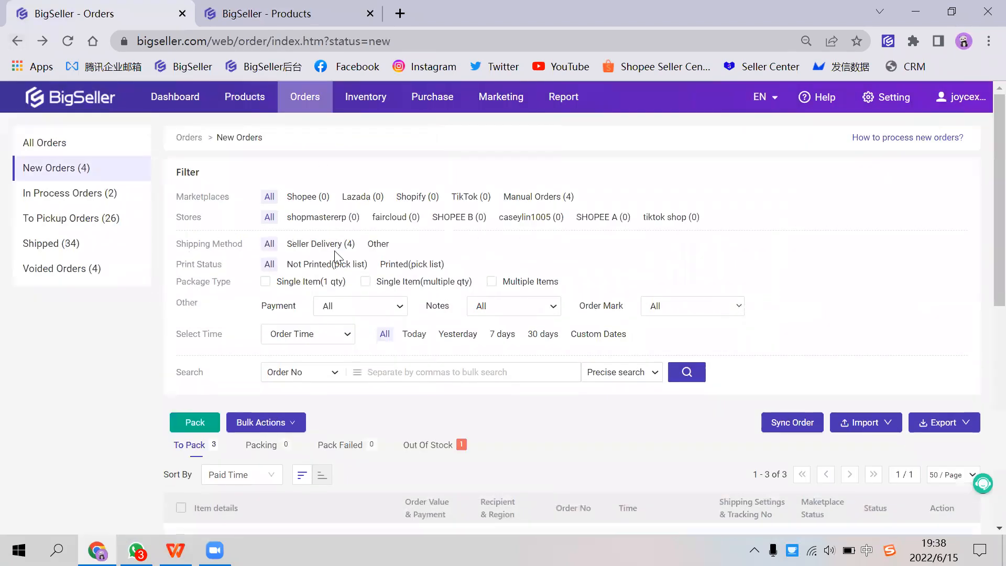
scroll(458, 416, "down", 1)
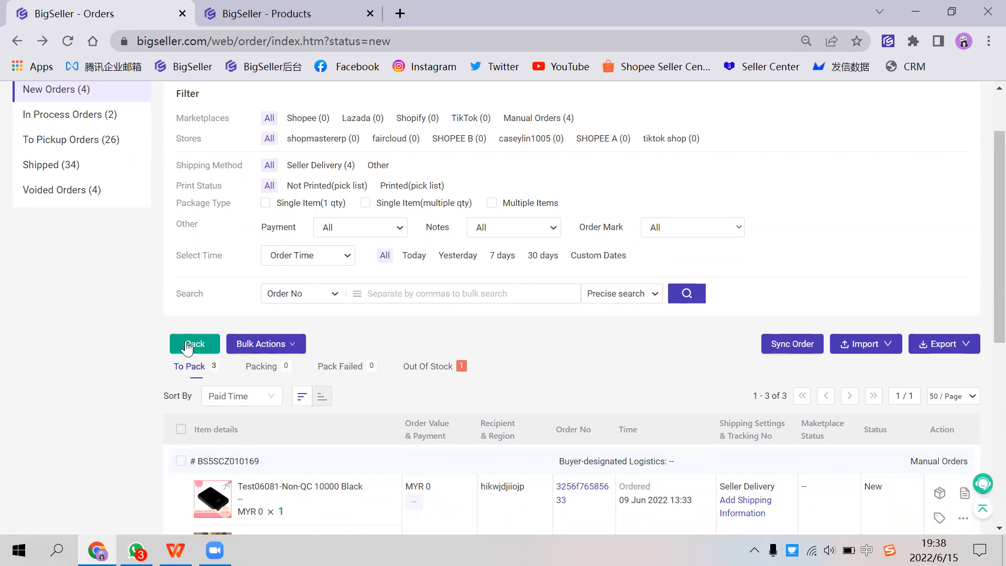
scroll(67, 202, "up", 2)
Step: Open In Process Orders and review the printable orders and the available bulk printing actions
left_click(78, 194)
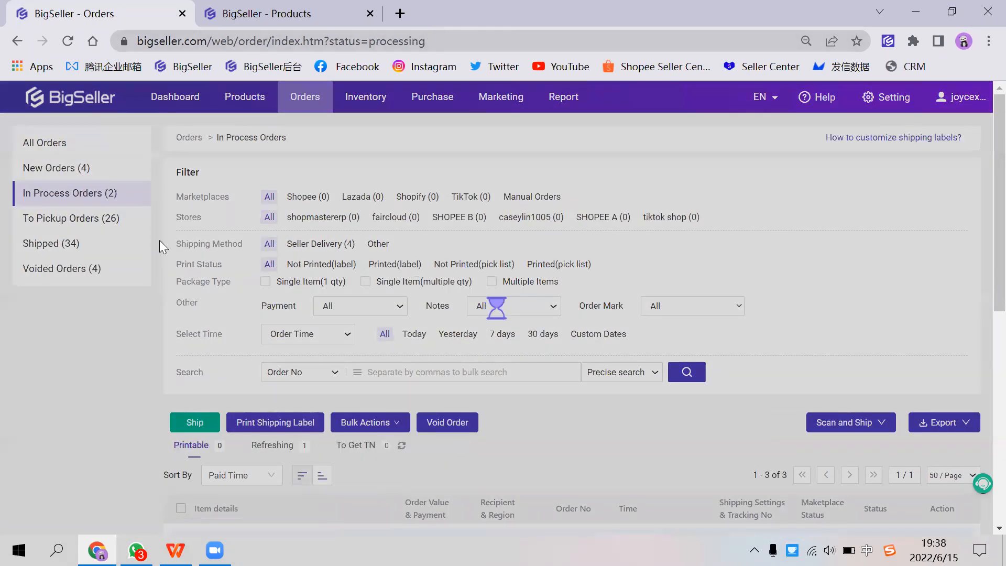
scroll(160, 240, "down", 4)
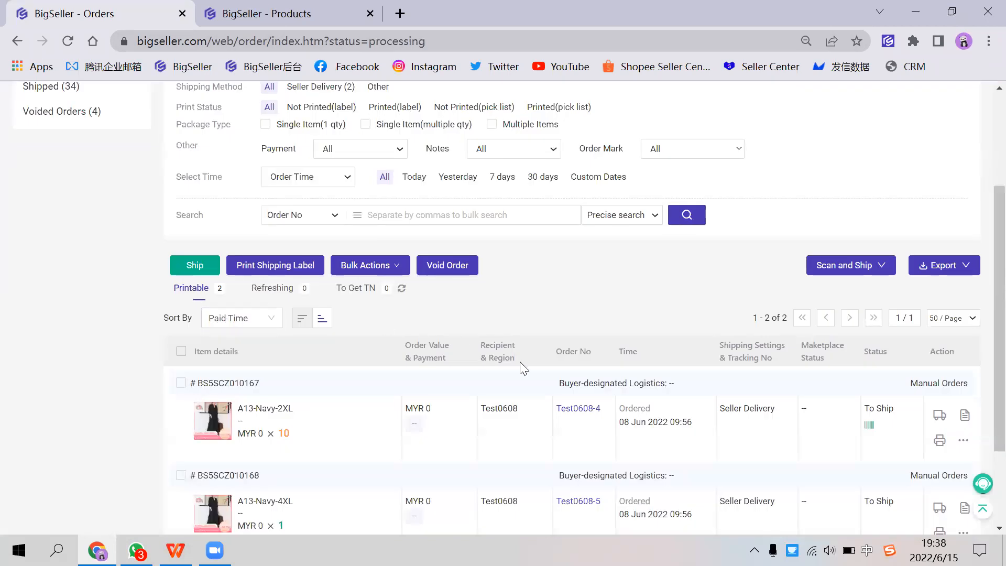
scroll(218, 272, "up", 1)
left_click(361, 266)
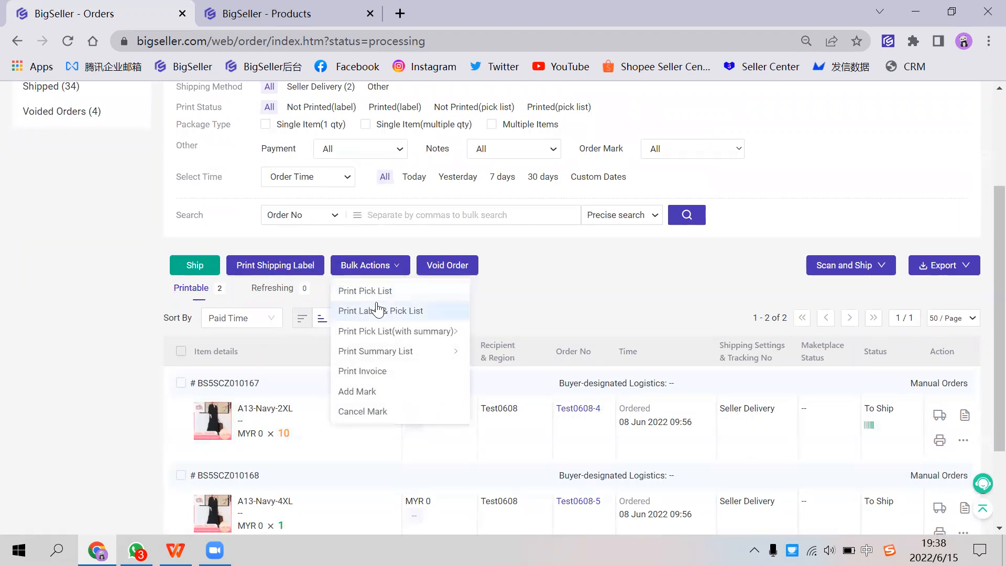
scroll(542, 432, "down", 1)
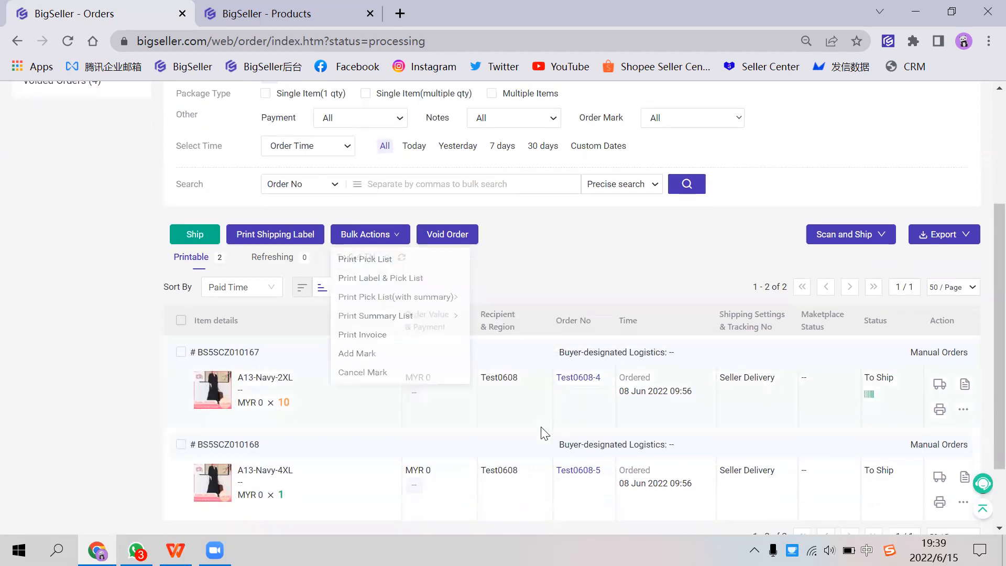
scroll(398, 393, "down", 1)
scroll(251, 359, "down", 1)
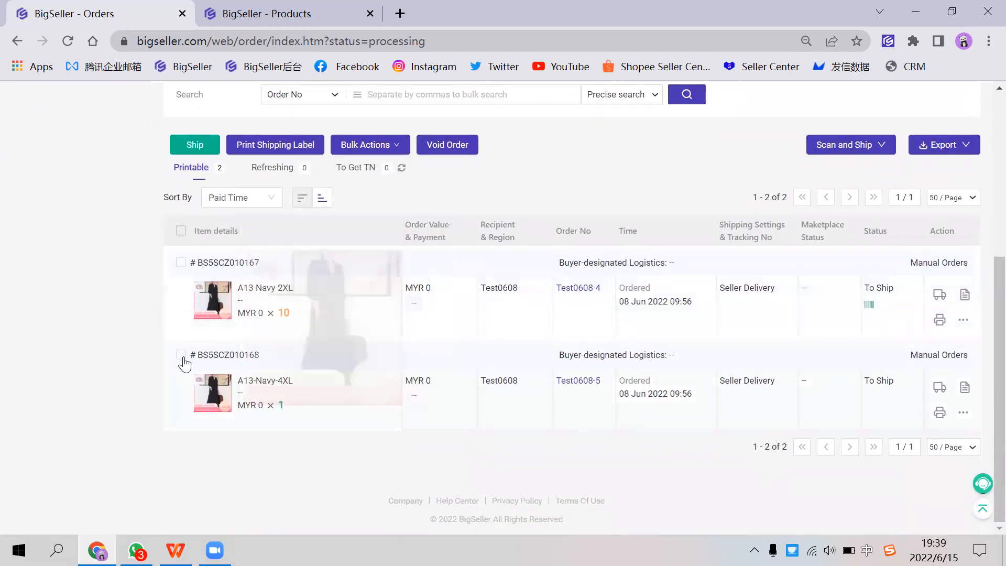
Step: Print the shipping label of the A13-Navy-4XL order and check its printed mark in the order list
left_click(940, 414)
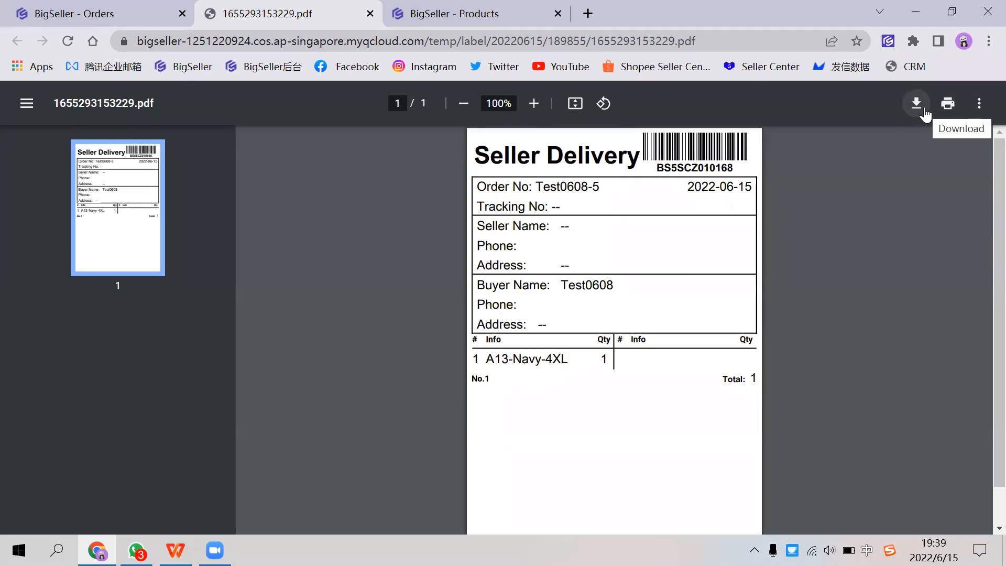
left_click(160, 24)
left_click_drag(419, 170, 532, 211)
left_click(532, 207)
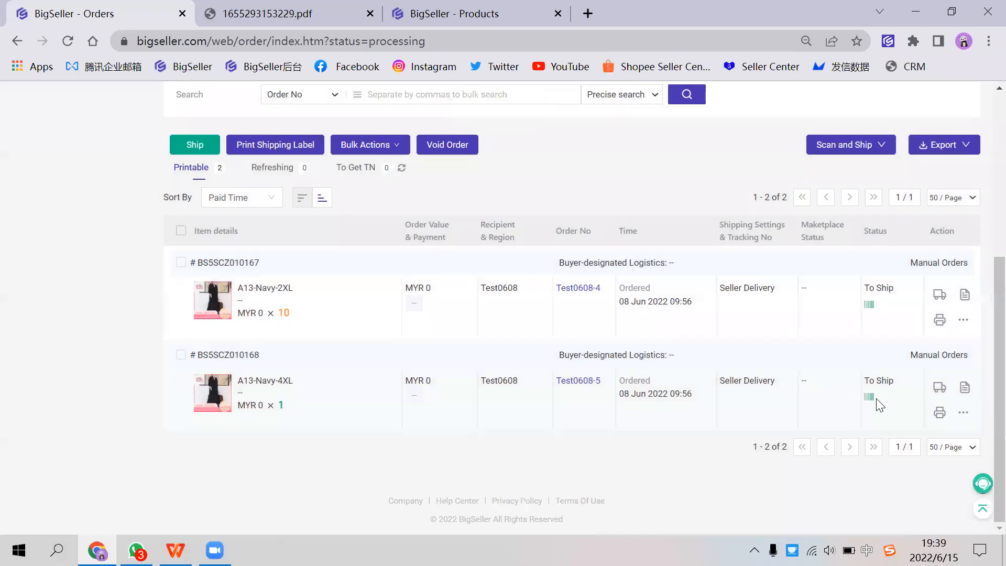
Step: Look over the label printing and bulk action options for the in-process orders
scroll(817, 401, "up", 3)
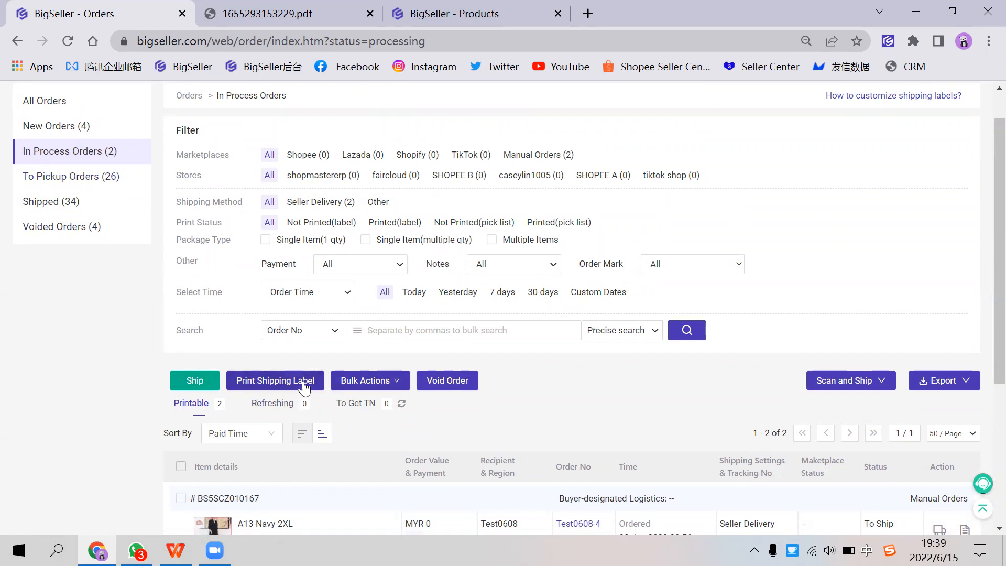
left_click(361, 383)
scroll(618, 296, "up", 1)
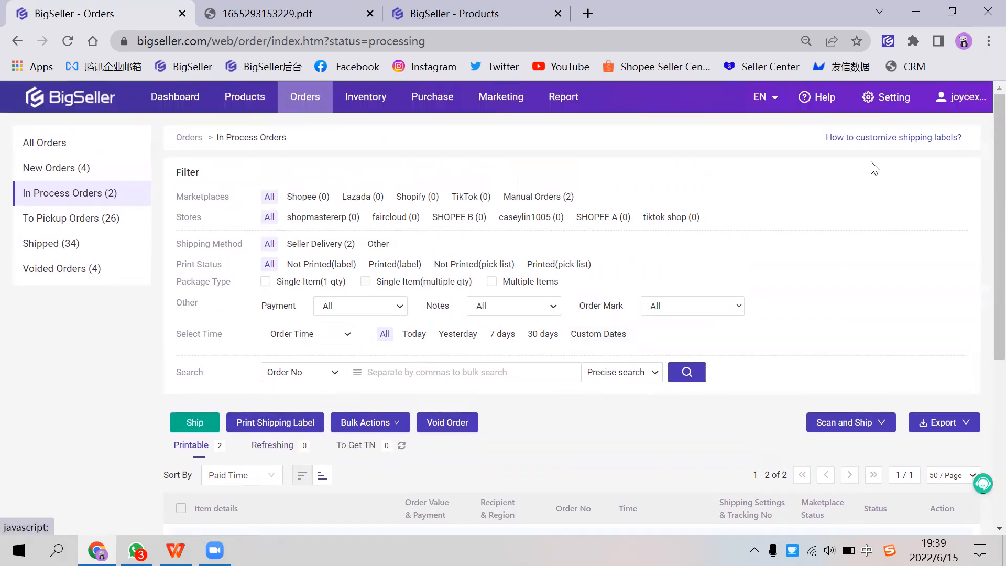
Step: Close the label PDF and open the shipping options of J&T Express under Shopee's Malaysia shipping methods
left_click(888, 100)
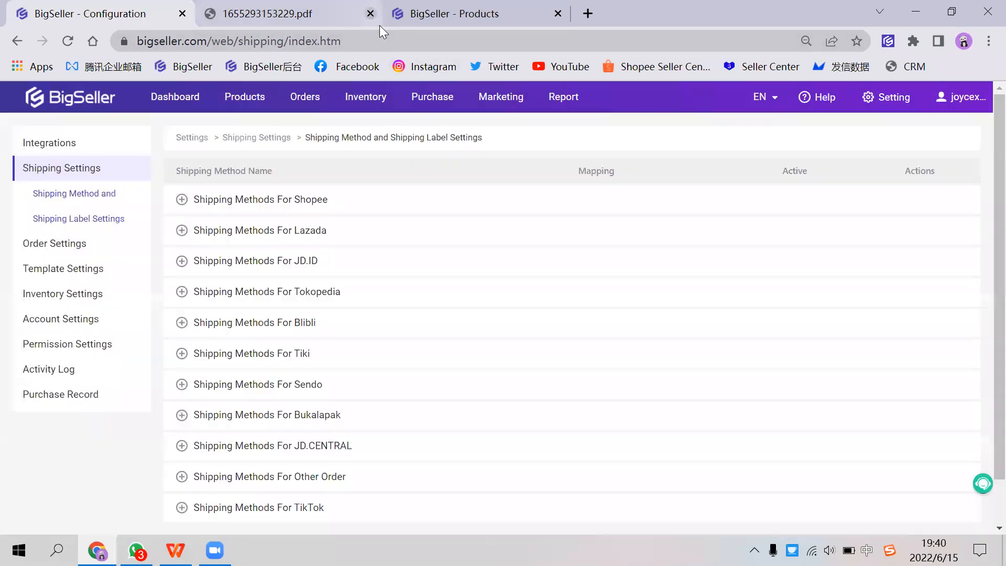
left_click(370, 14)
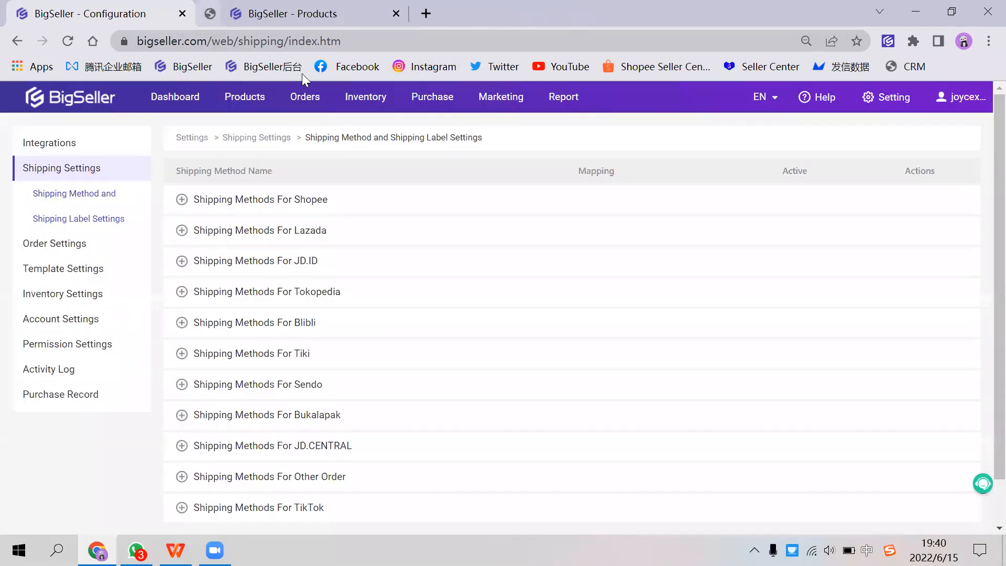
left_click(237, 206)
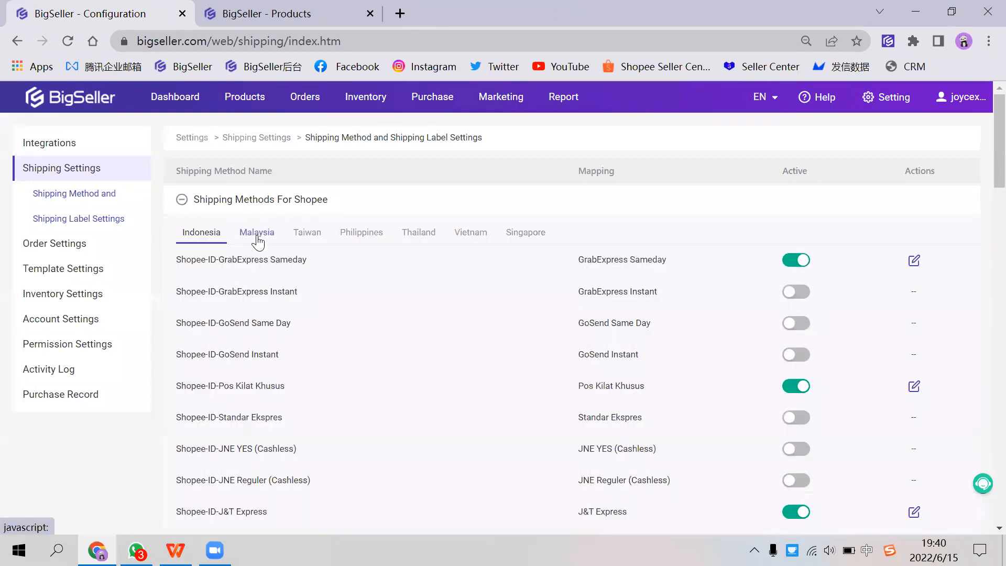
left_click(262, 237)
left_click_drag(197, 259, 252, 260)
left_click(313, 270)
left_click(912, 265)
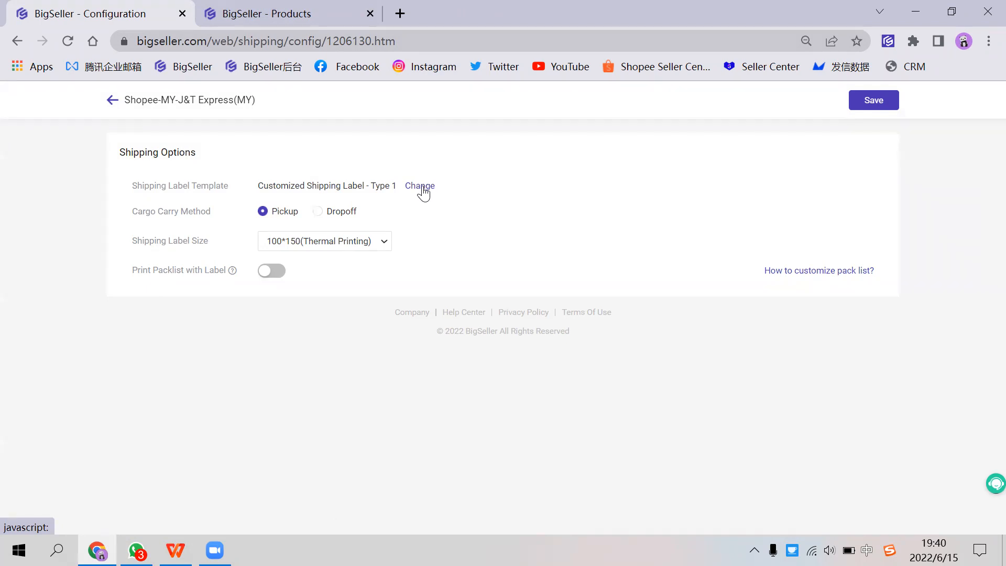
Step: Review the Cargo Carry Method, Shipping Label Size and Print Packlist with Label options, including the pack list explanation
left_click_drag(131, 211, 229, 273)
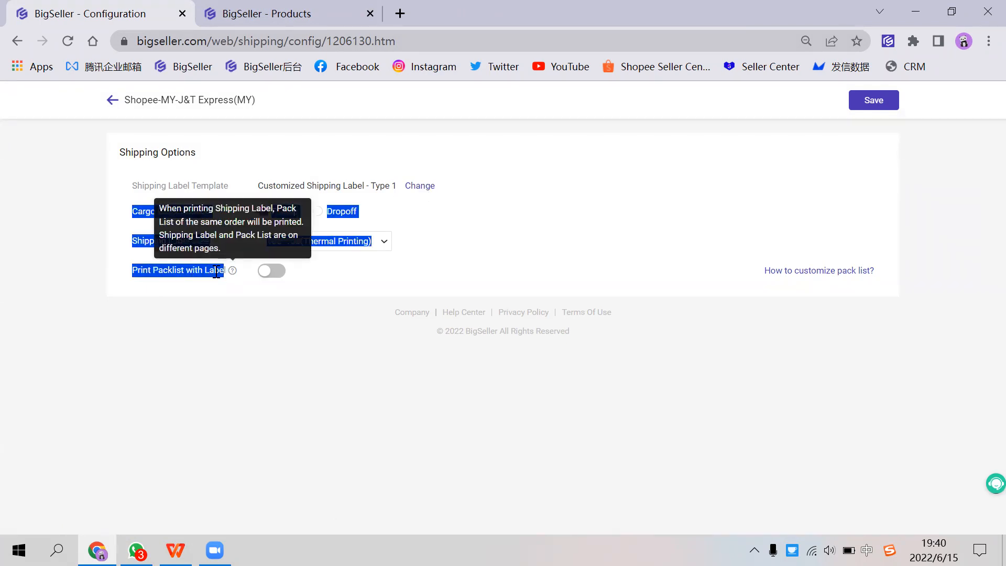
left_click(213, 291)
left_click_drag(137, 211, 188, 211)
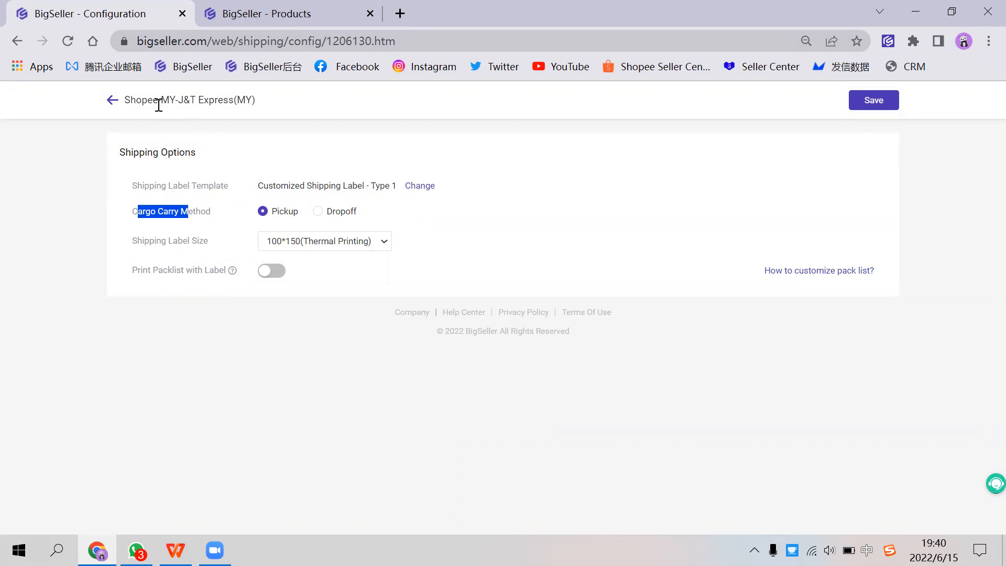
left_click_drag(158, 105, 194, 105)
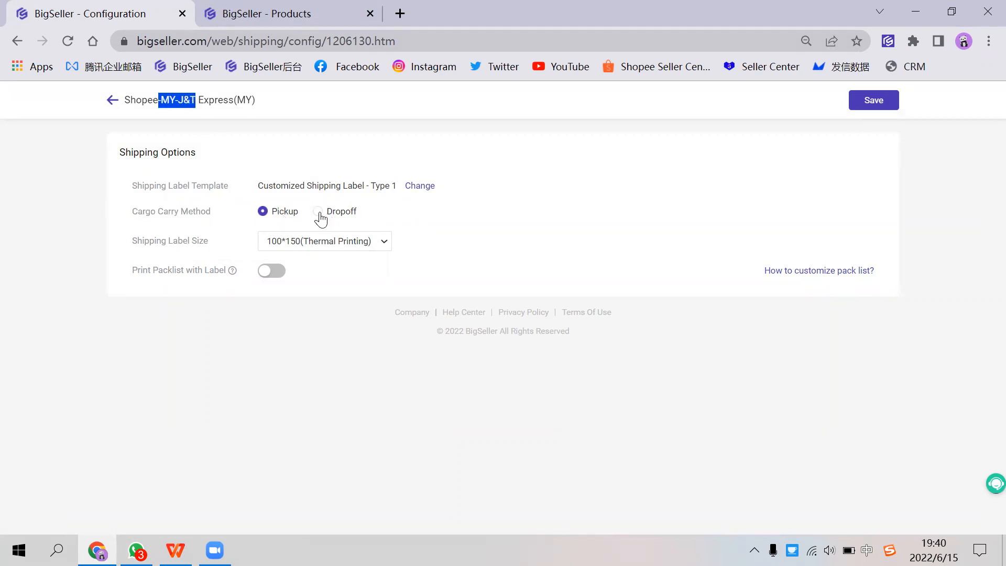
left_click_drag(137, 267, 194, 267)
left_click(177, 284)
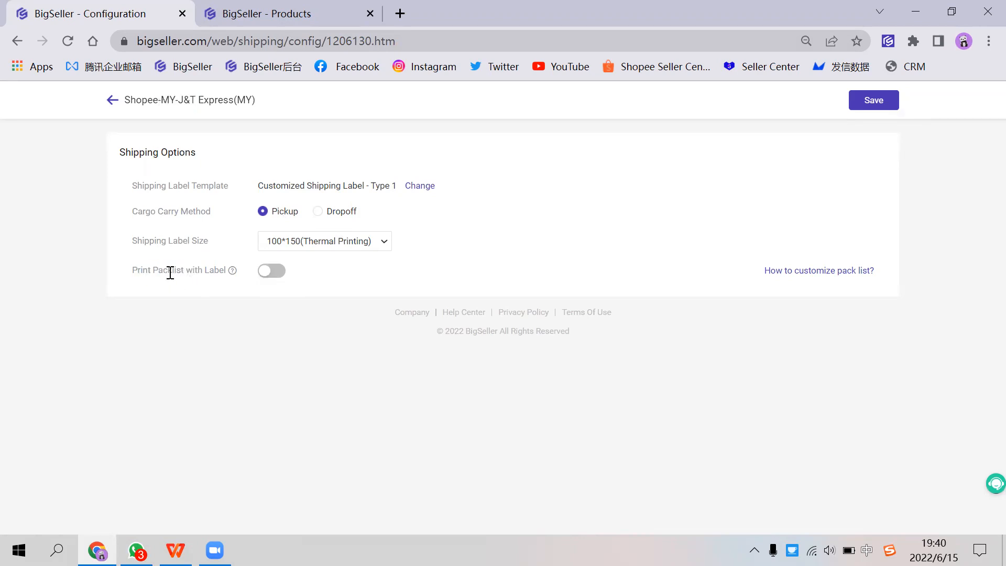
mouse_move(233, 280)
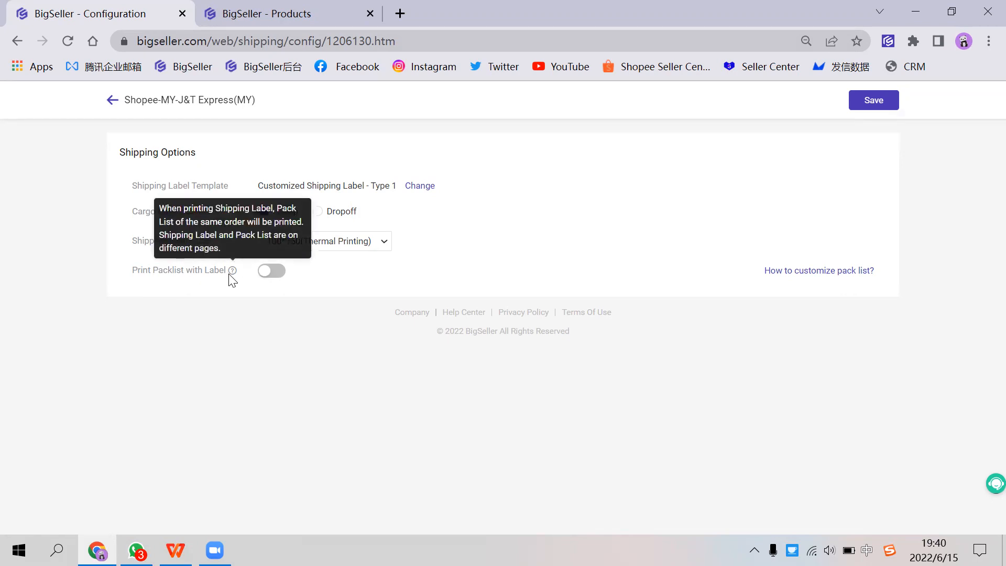
Step: Try turning on Print Packlist with Label for J&T Express and turn it off again
left_click(273, 275)
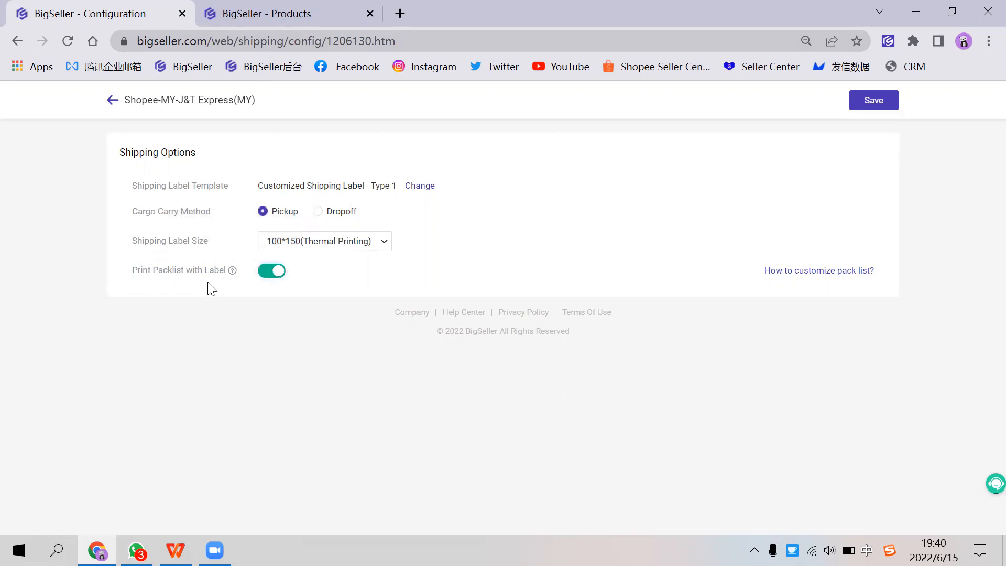
left_click(269, 277)
Step: Try the default label template's options, clearing Buyer Message and choosing Customized Logo, and discard the changes
left_click(418, 186)
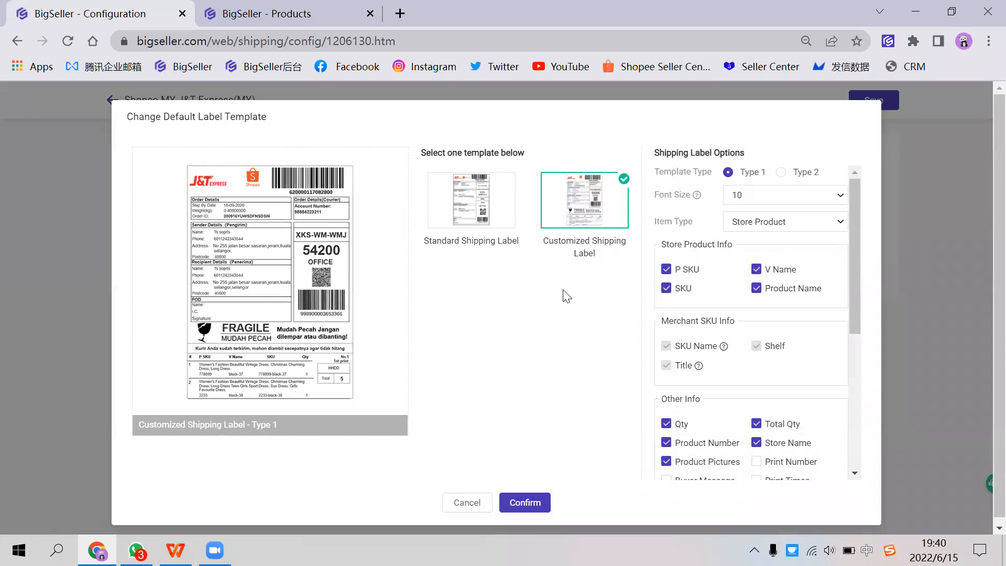
scroll(691, 333, "down", 3)
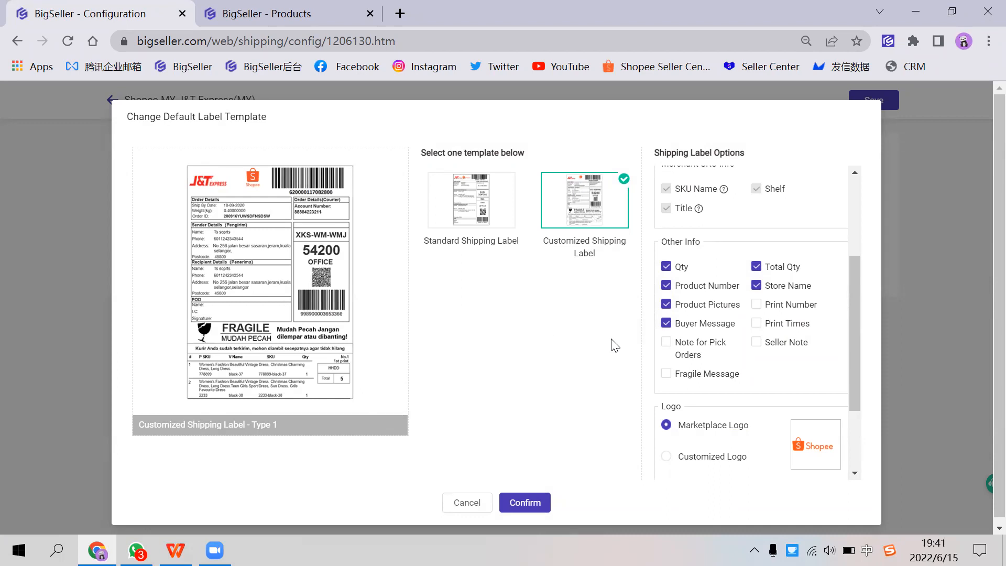
left_click(667, 324)
scroll(728, 377, "down", 2)
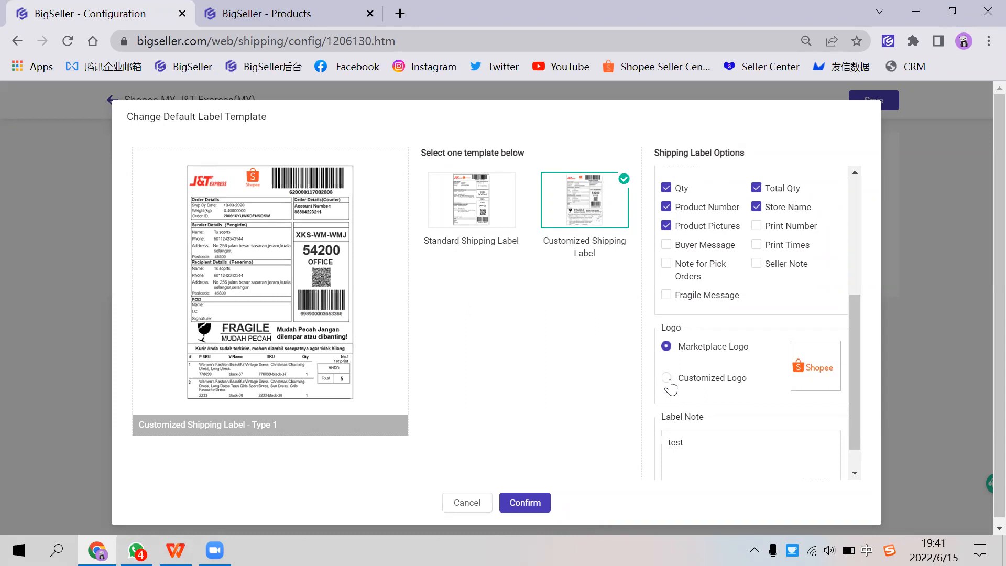
left_click(669, 382)
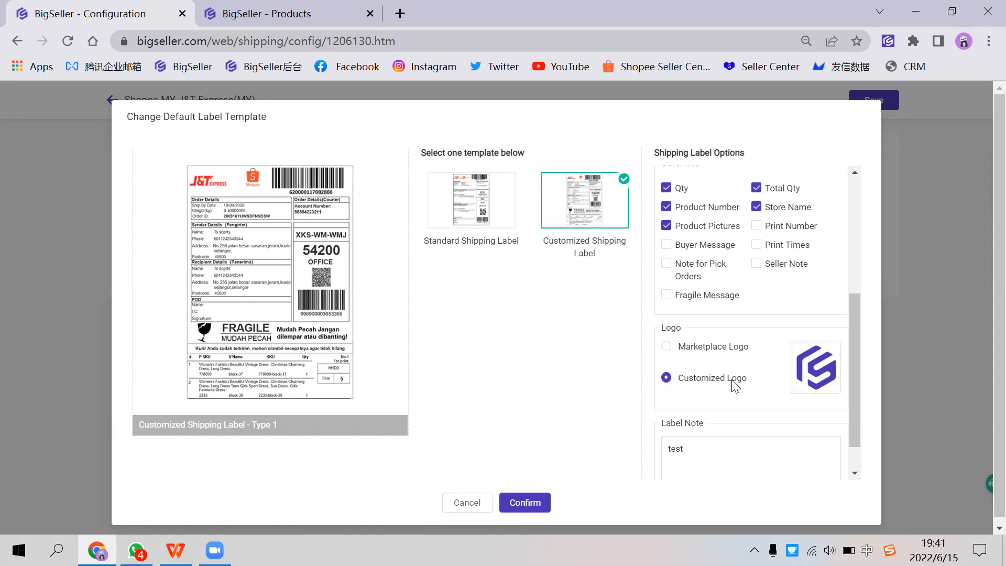
scroll(728, 367, "up", 5)
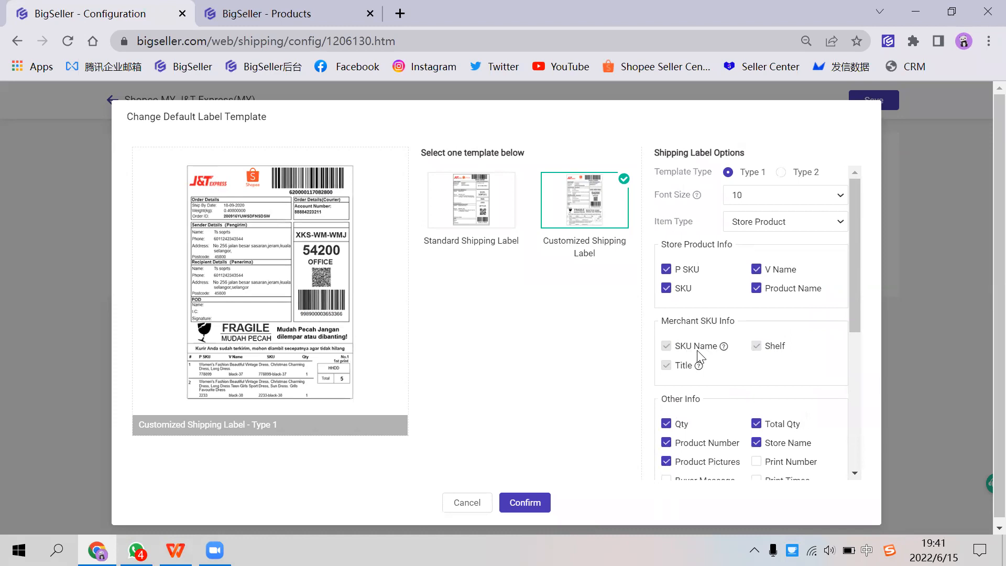
scroll(699, 353, "down", 5)
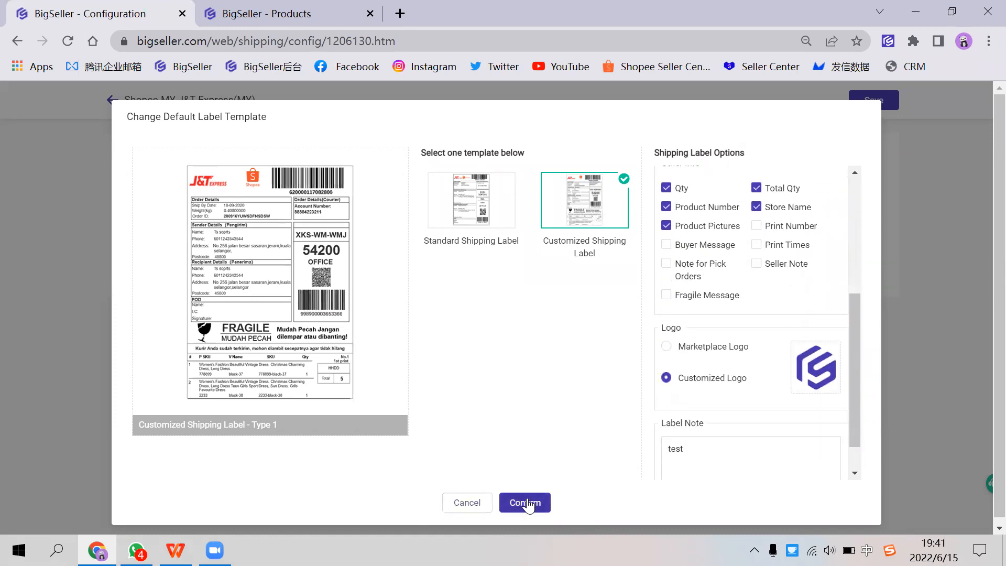
left_click(475, 504)
Step: Save the shipping options of Shopee-MY-J&T Express
left_click(867, 105)
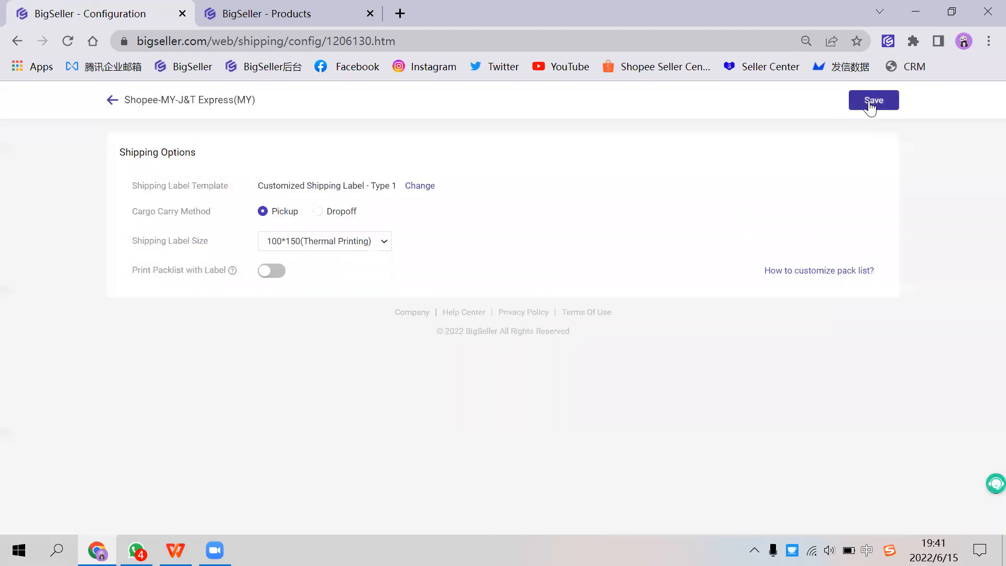
left_click_drag(165, 99, 189, 99)
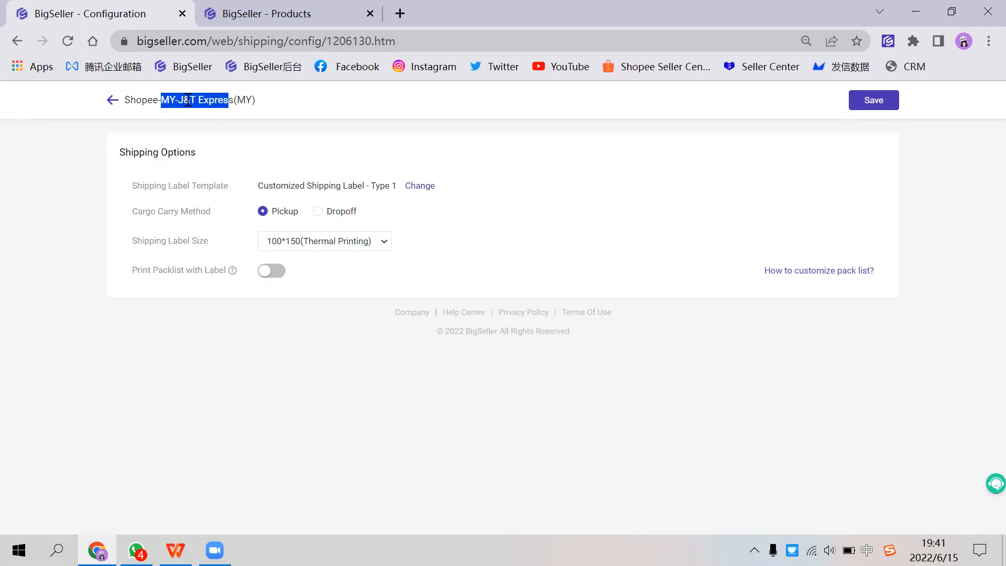
left_click(220, 98)
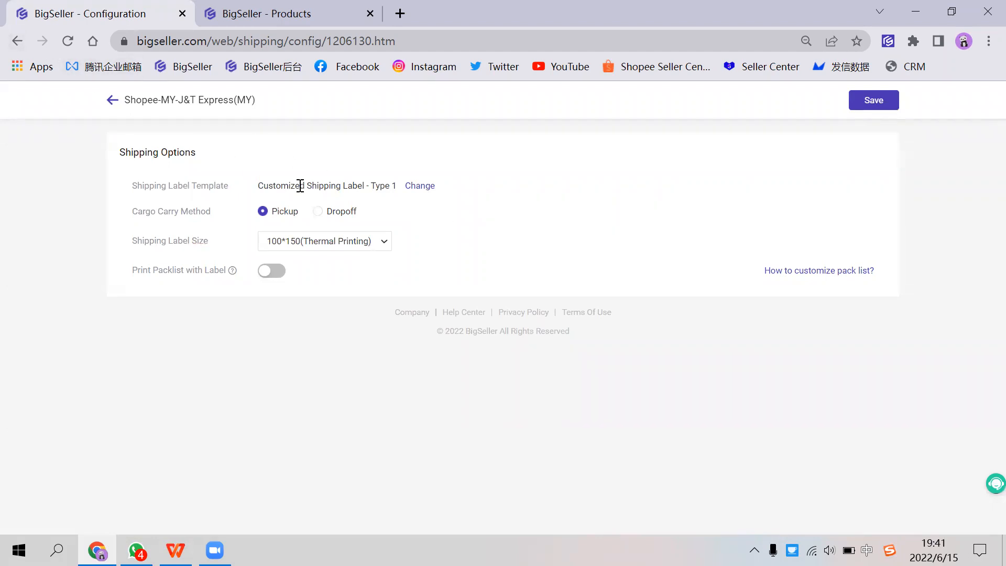
Step: Leave the J&T Express shipping options and open the Invoice Template list in Template Settings
left_click(16, 45)
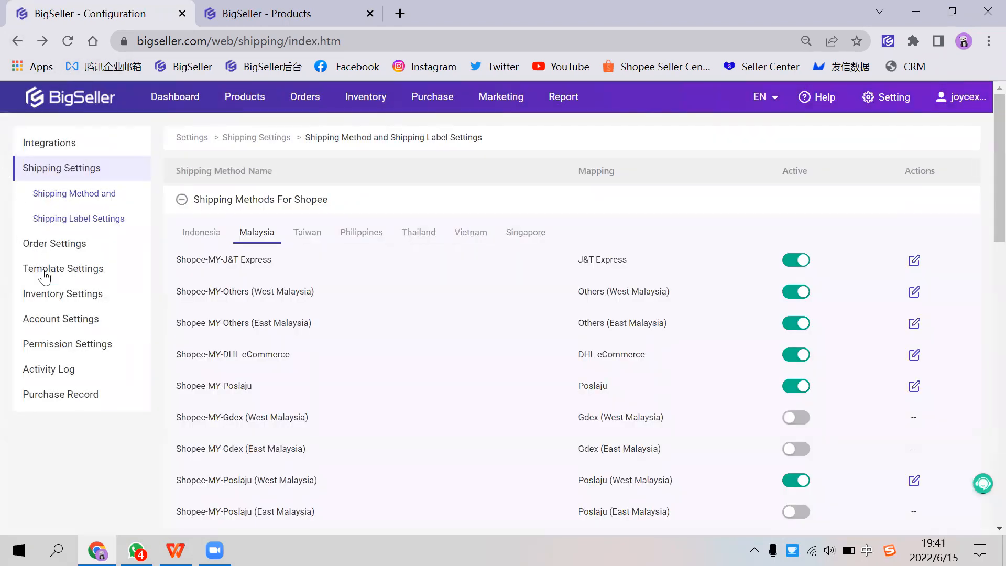
left_click(69, 270)
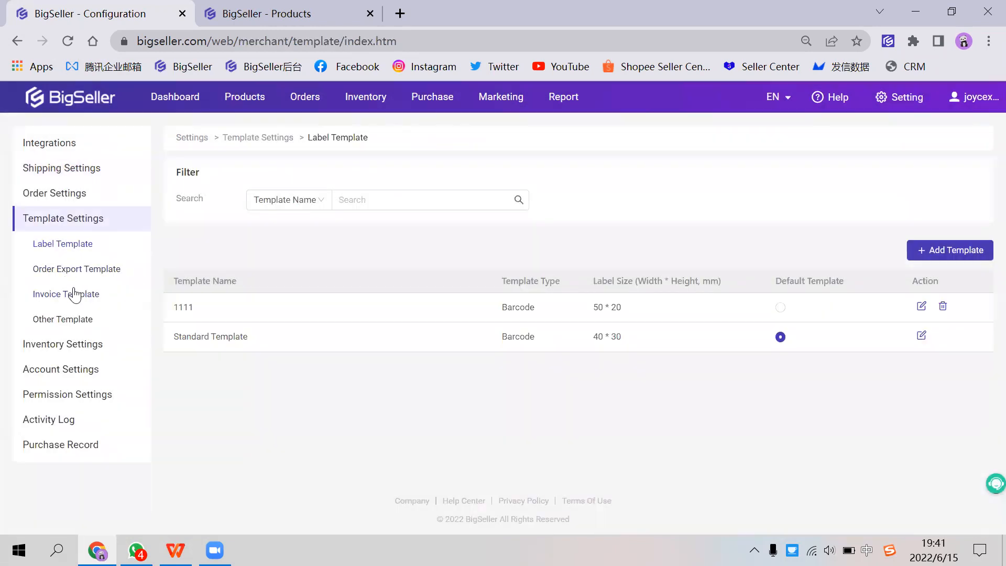
left_click(72, 295)
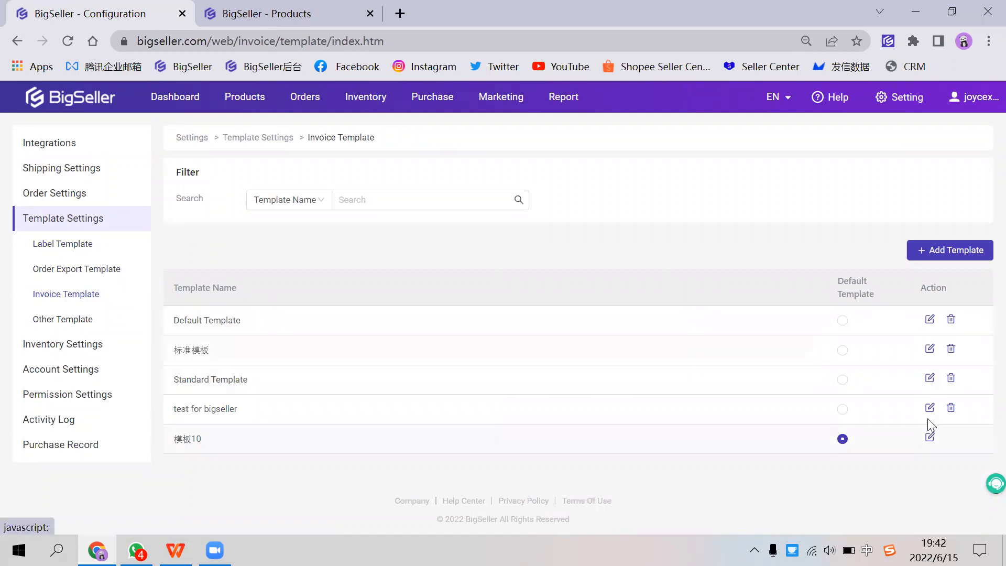
Step: Start a new invoice template, include Logo and Company Name in its Seller Info, and review the buyer, invoice and order fields
left_click(946, 253)
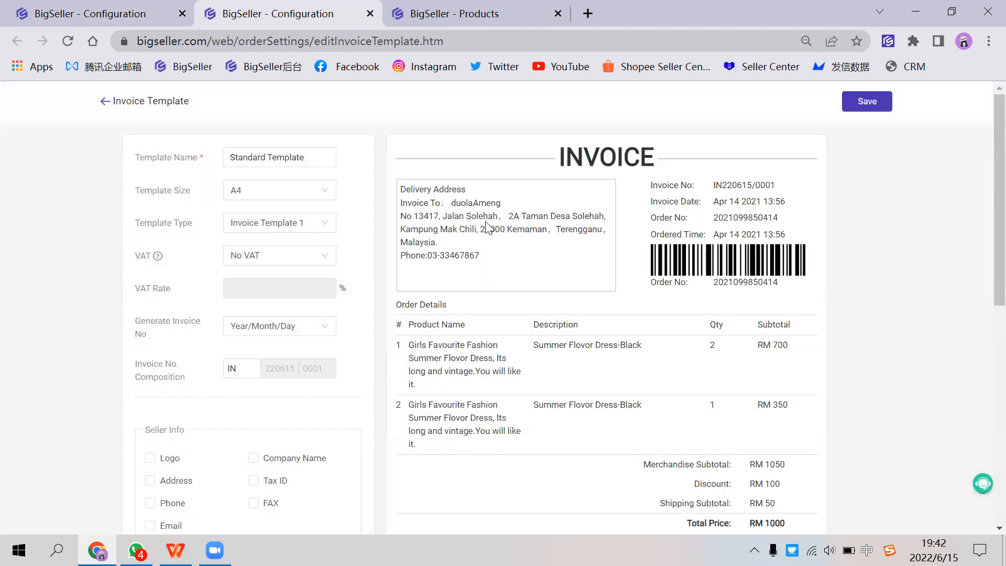
scroll(280, 257, "down", 2)
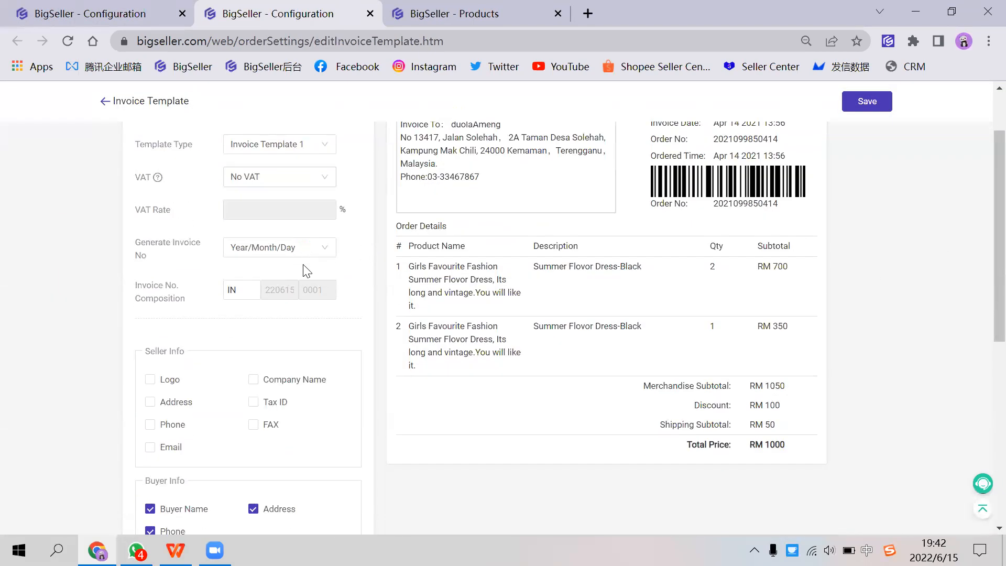
left_click(171, 387)
scroll(387, 262, "up", 2)
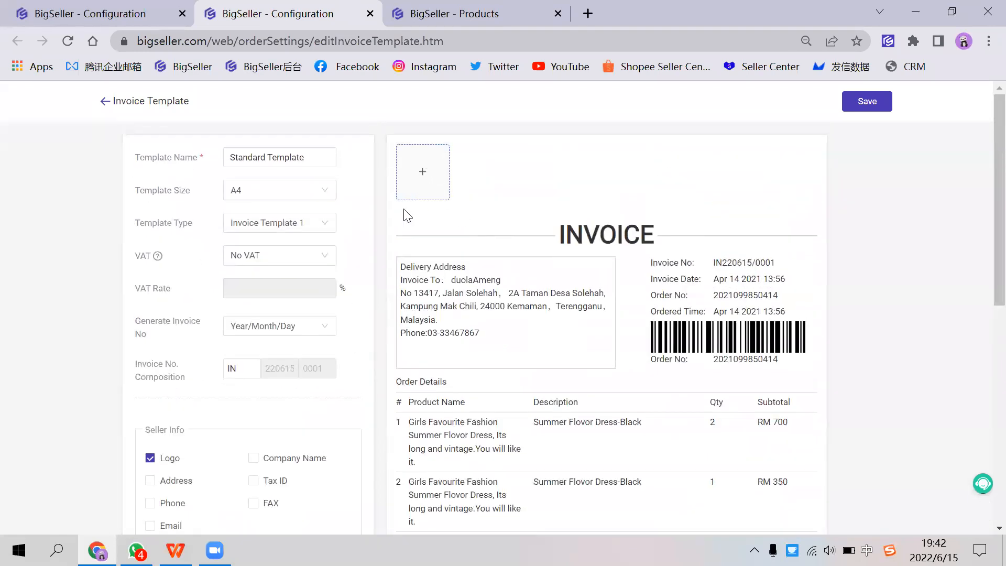
left_click(268, 462)
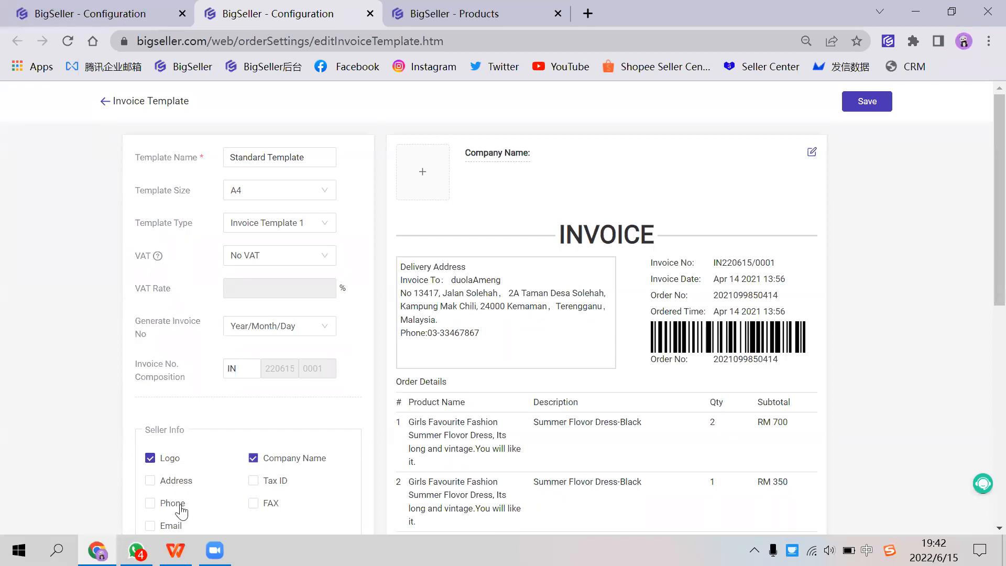
scroll(206, 397, "down", 5)
scroll(206, 397, "down", 4)
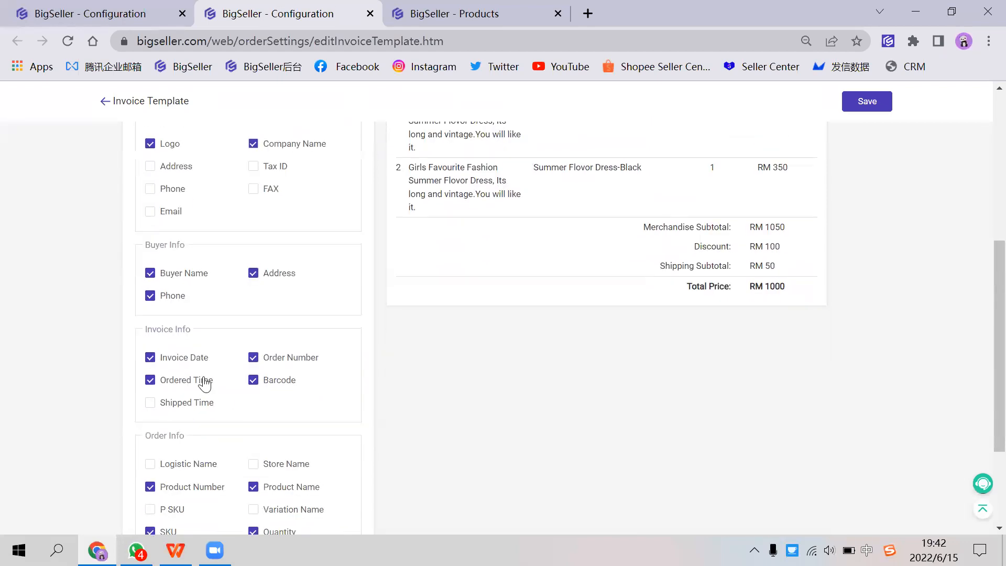
scroll(206, 385, "up", 9)
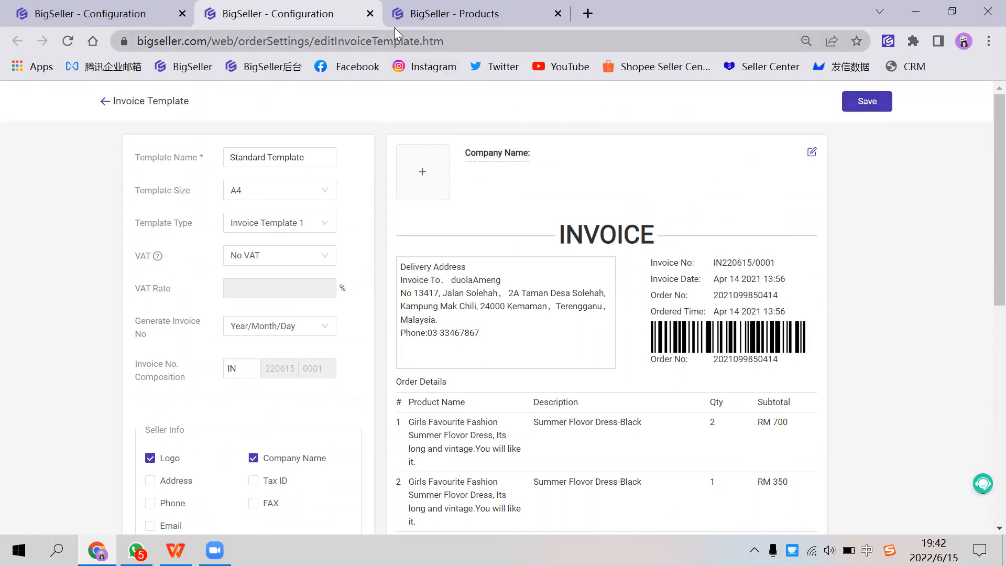
Step: Open the new orders page in place of the product listings and close the invoice template editor without saving
left_click(419, 16)
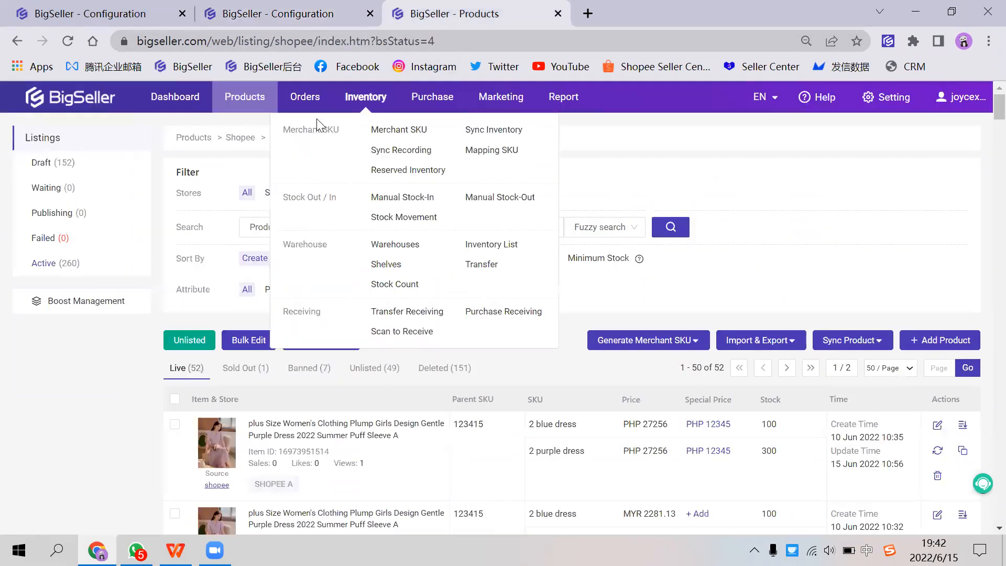
mouse_move(309, 101)
left_click(354, 128)
left_click(335, 23)
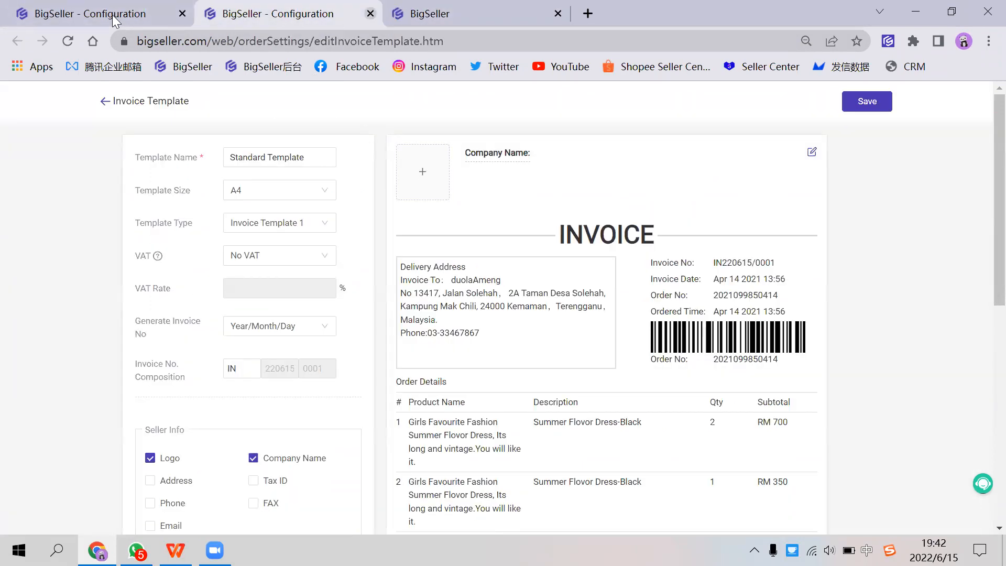
left_click(369, 13)
left_click(94, 15)
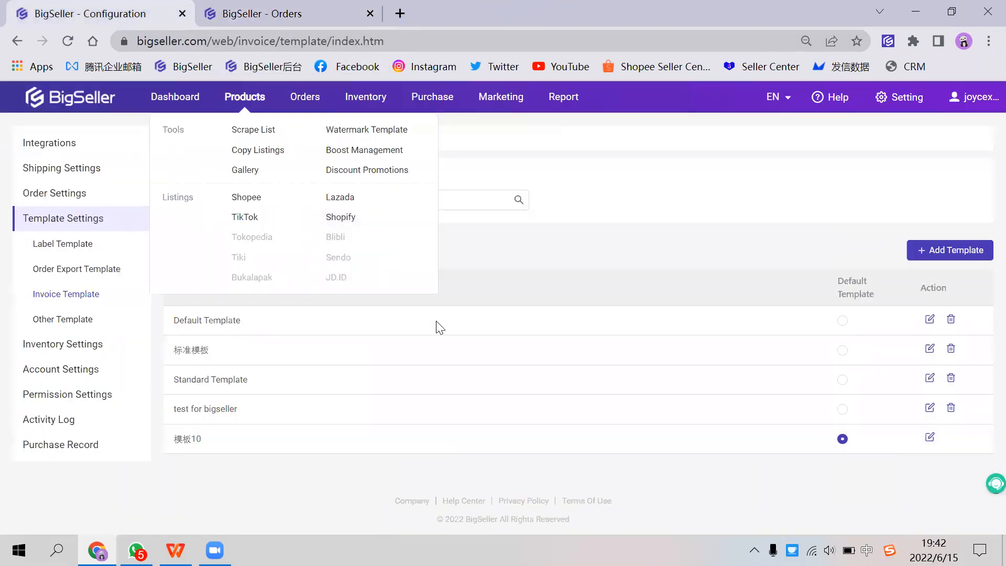
Step: Go to In Process Orders and select the A13-Navy-2XL order
left_click(239, 21)
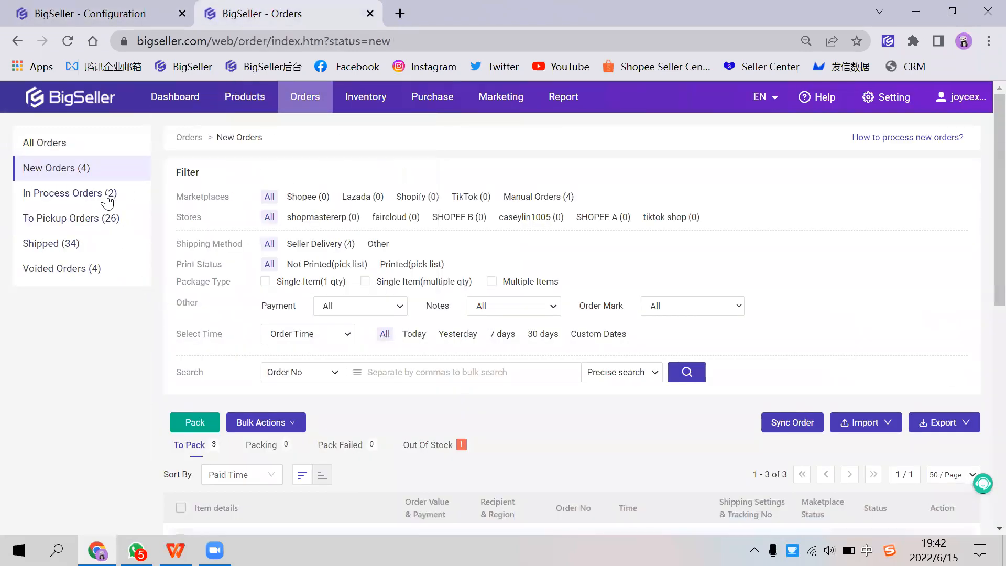
left_click(107, 197)
scroll(315, 322, "down", 3)
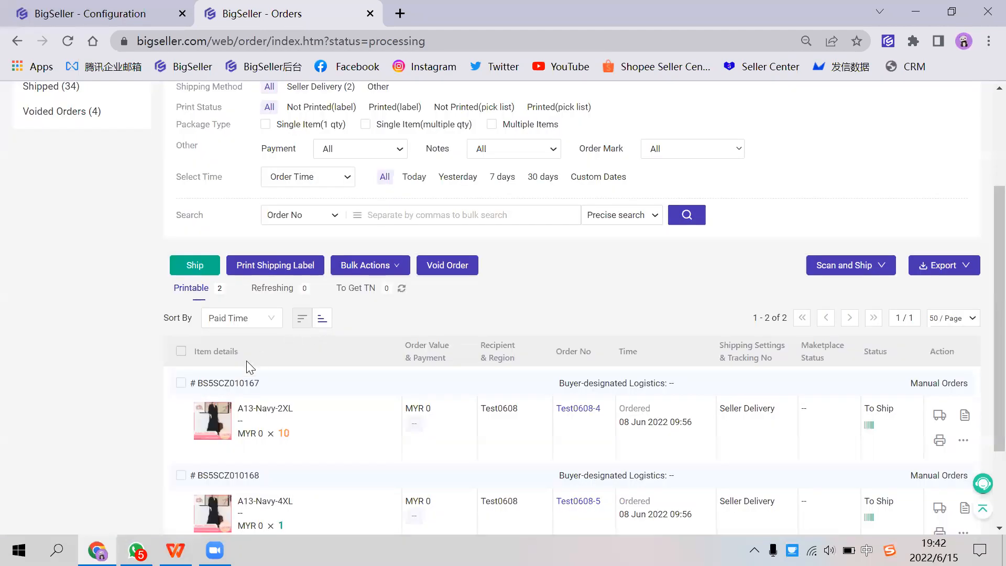
left_click(181, 383)
Step: Start printing an invoice for the selected order, look through the available invoice templates, and cancel
mouse_move(354, 264)
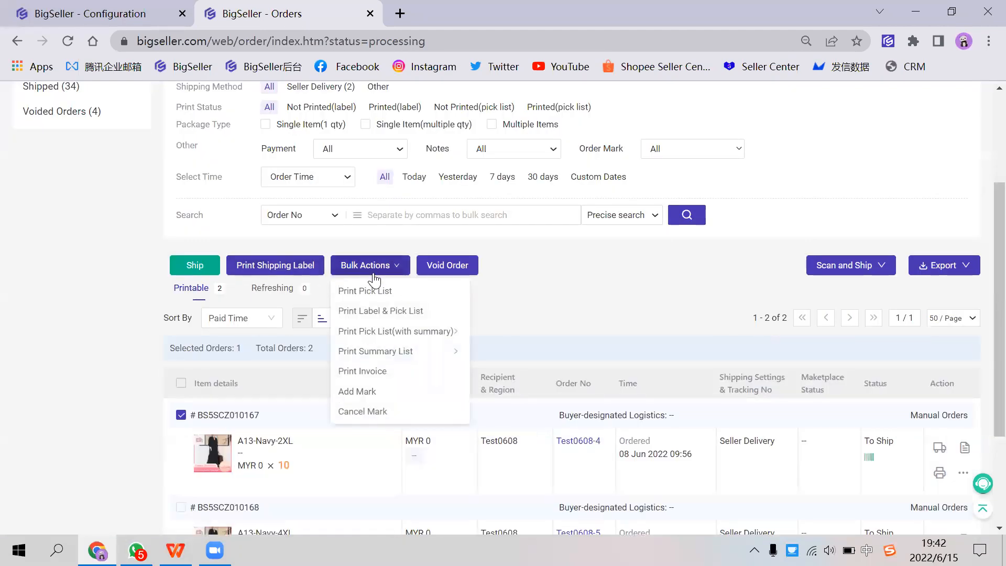
left_click(380, 370)
left_click(521, 148)
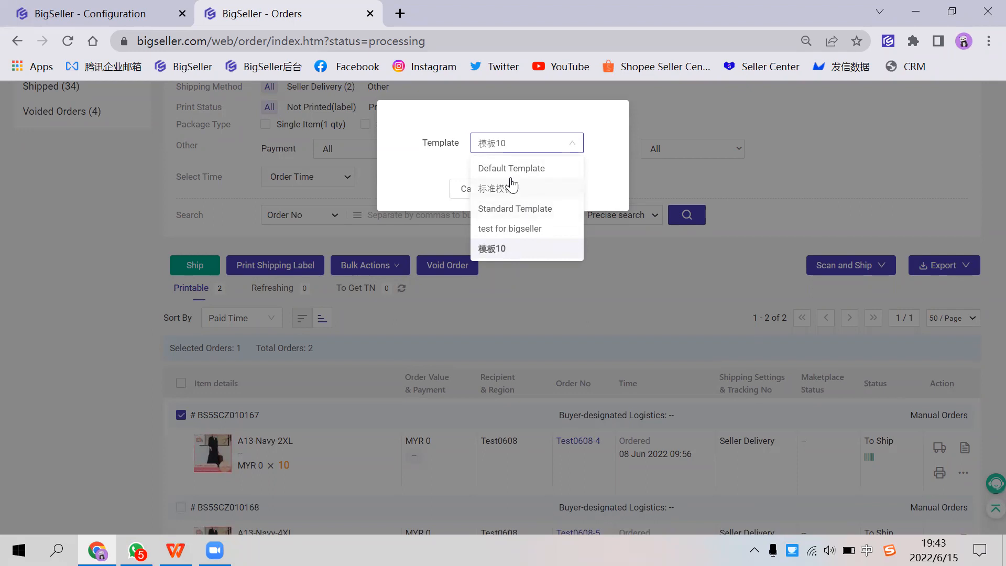
left_click(419, 182)
left_click(457, 189)
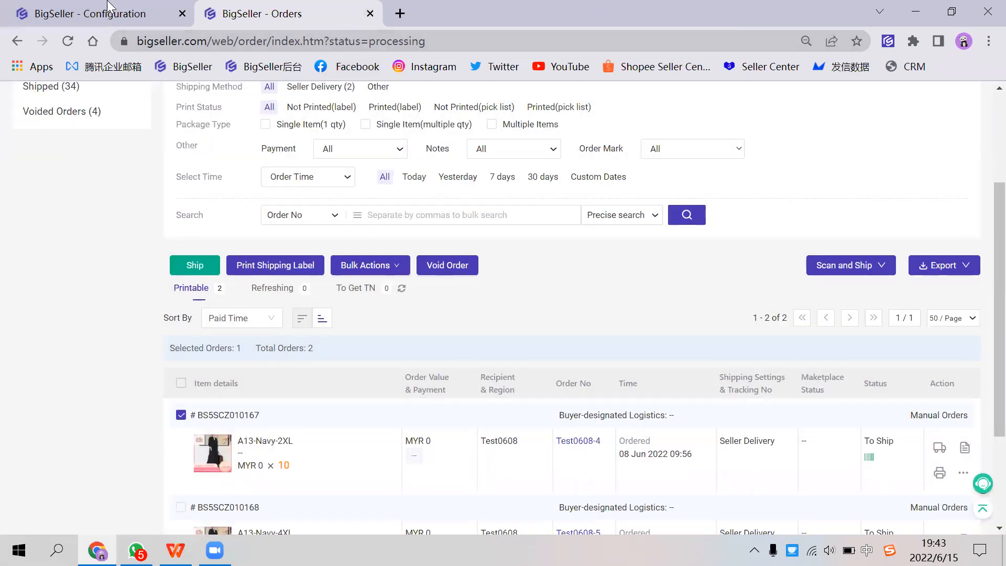
Step: Open the Other Template settings and examine the Pack List and Pick List template sections
left_click(109, 6)
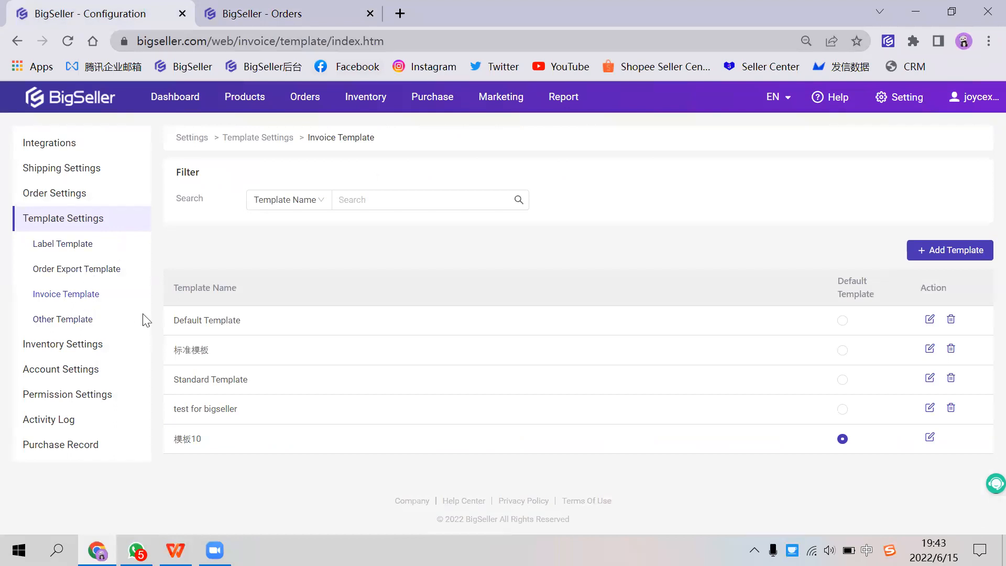
left_click(67, 320)
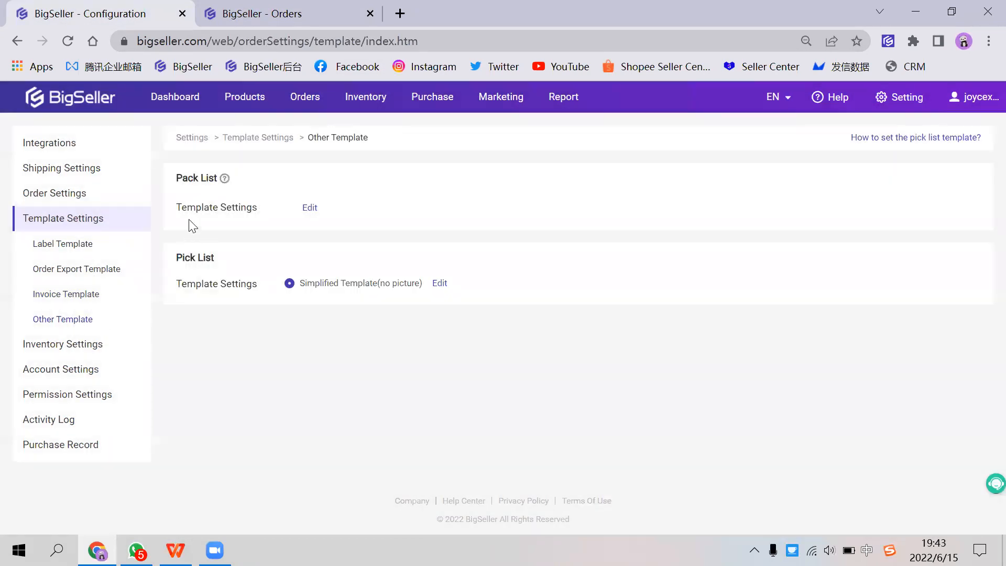
triple_click(233, 184)
left_click_drag(177, 258, 277, 257)
Step: Return to the in-process orders and look over the bulk printing actions and label printing option
left_click(231, 24)
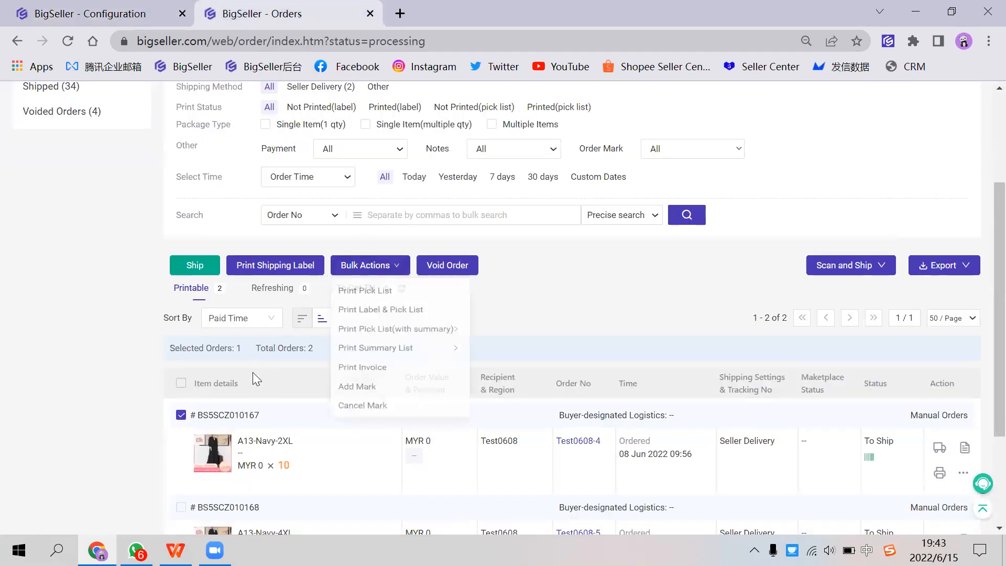
scroll(242, 385, "down", 3)
scroll(272, 377, "up", 5)
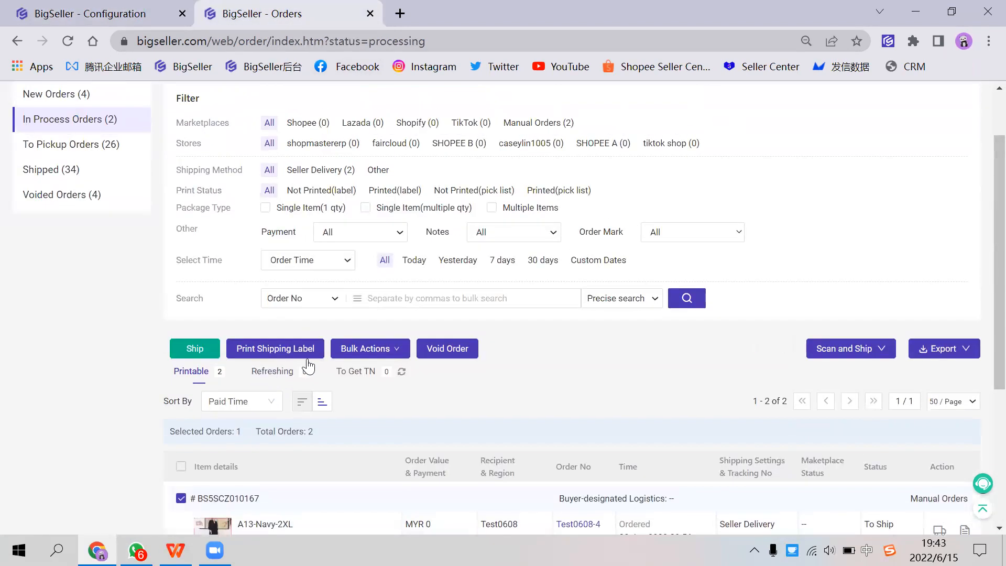
scroll(342, 362, "down", 1)
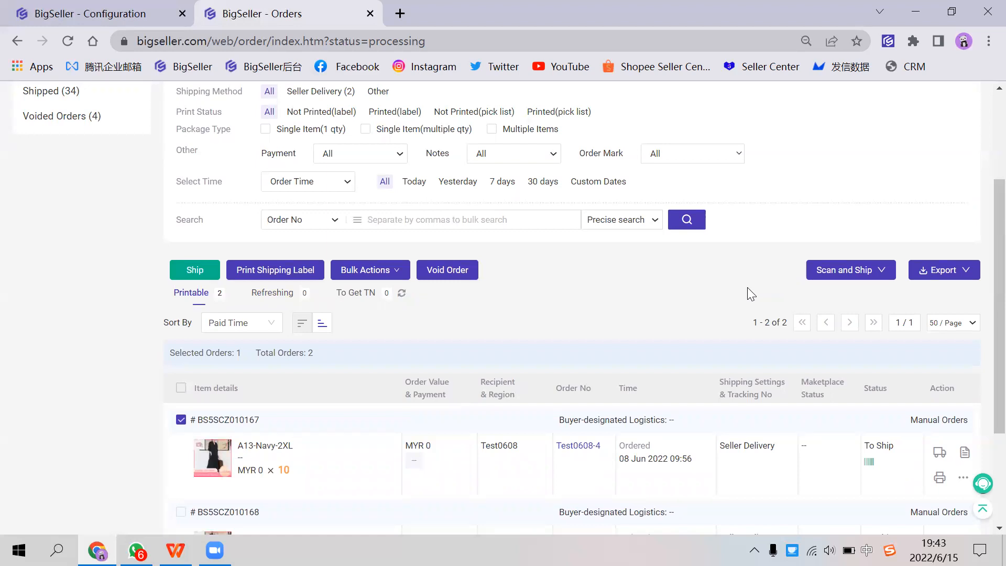
Step: Open the Scan to Ship page from the in-process orders and return to the order list
mouse_move(848, 273)
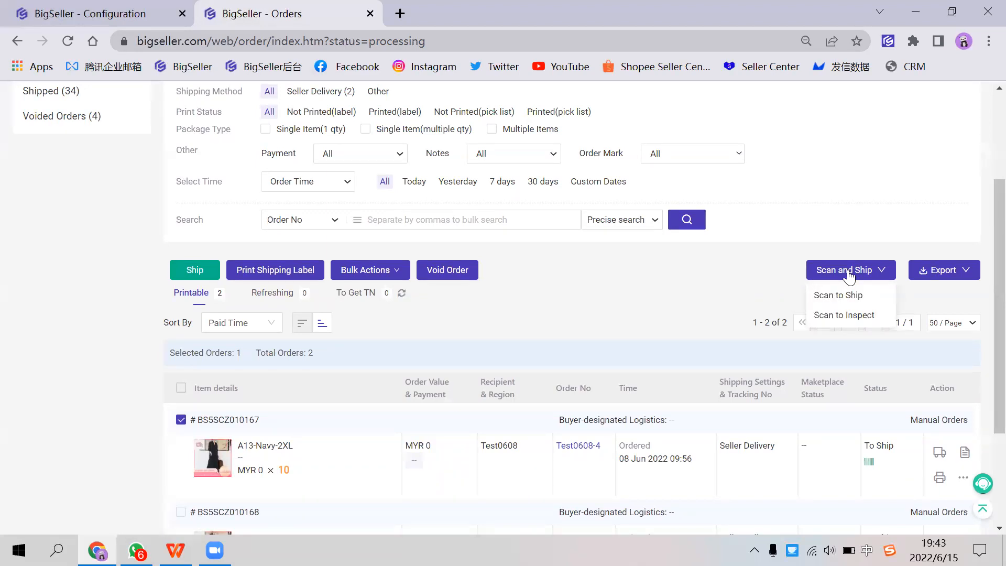
left_click(838, 295)
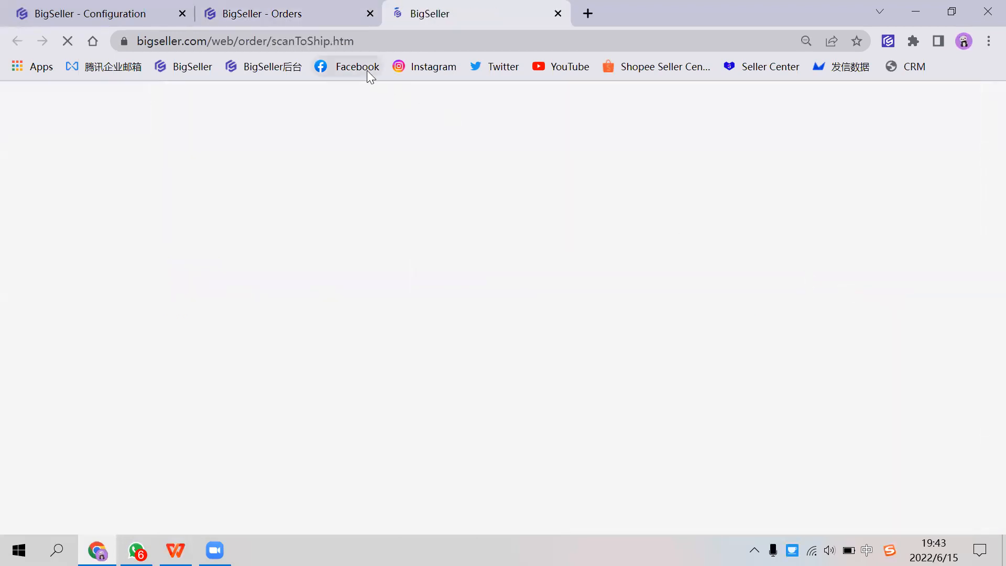
left_click(312, 16)
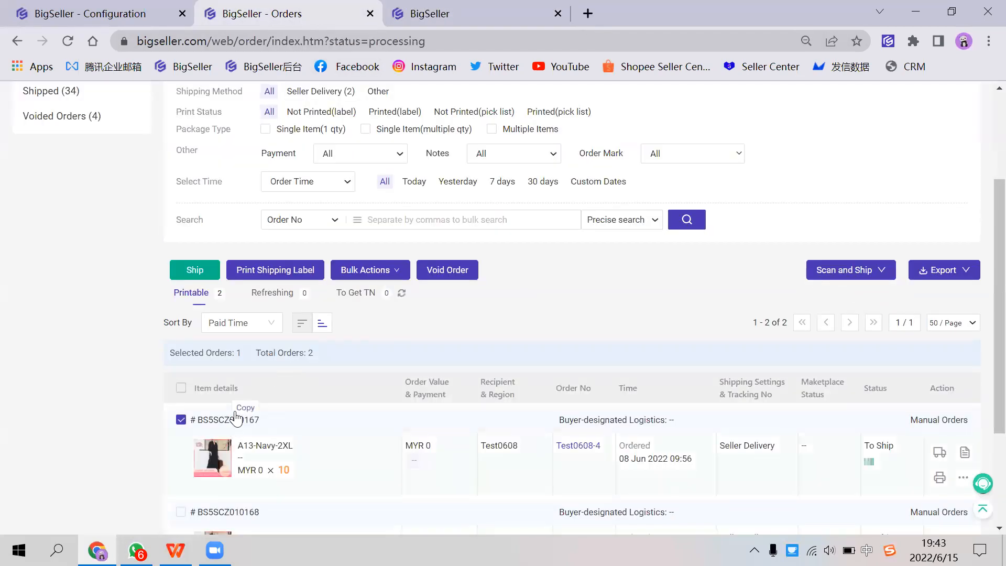
Step: Open the Scan to Ship settings, examine the manifest printing and scan settings, and look back over the in-process orders
left_click(398, 17)
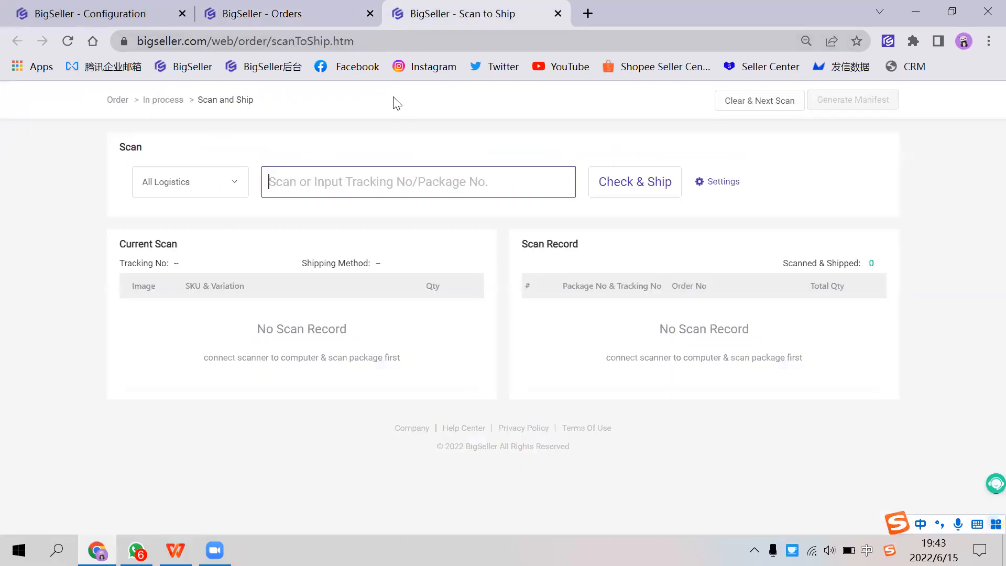
left_click(709, 184)
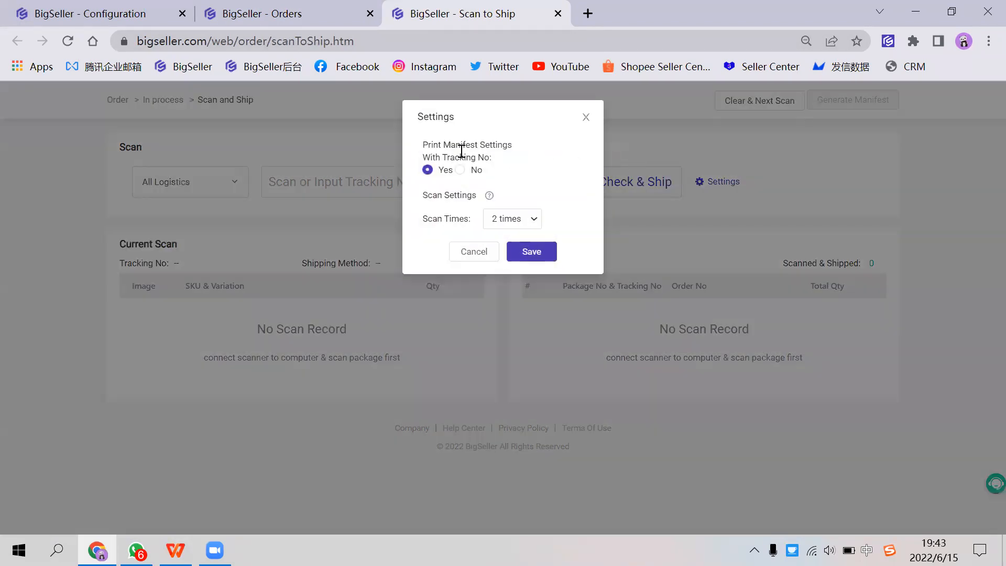
left_click_drag(430, 145, 495, 160)
left_click_drag(426, 199, 488, 198)
left_click(454, 196)
left_click(225, 18)
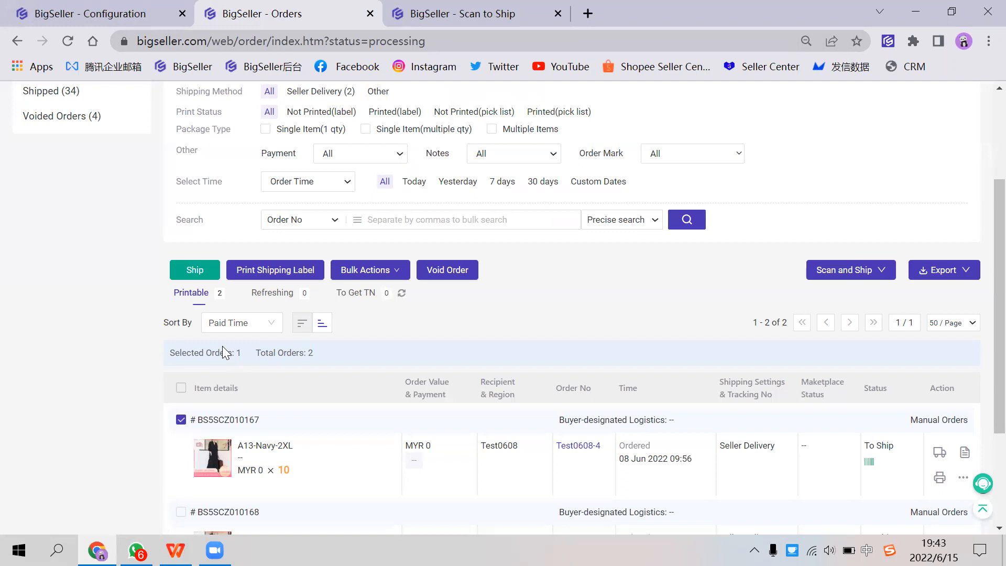
scroll(225, 352, "up", 2)
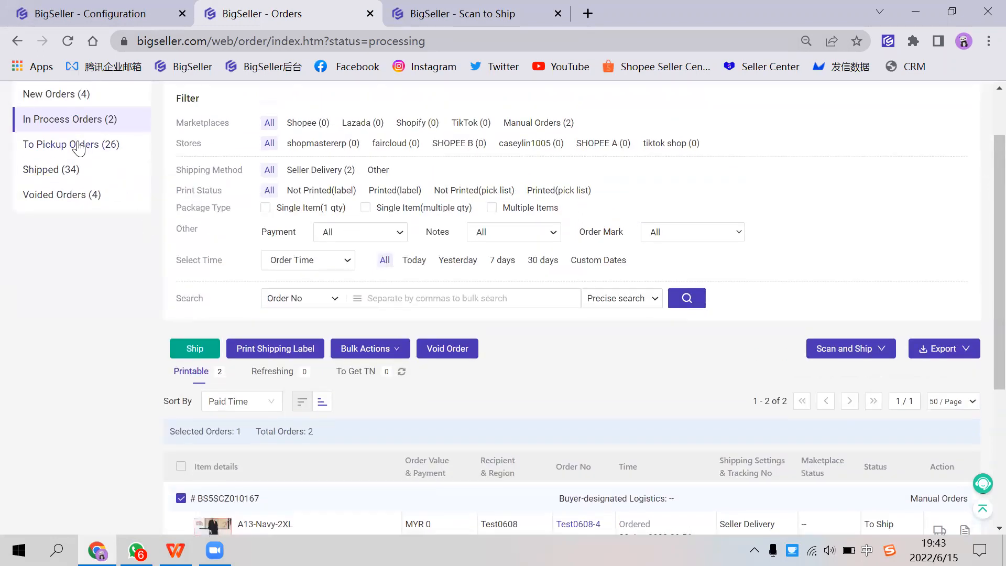
scroll(231, 246, "down", 2)
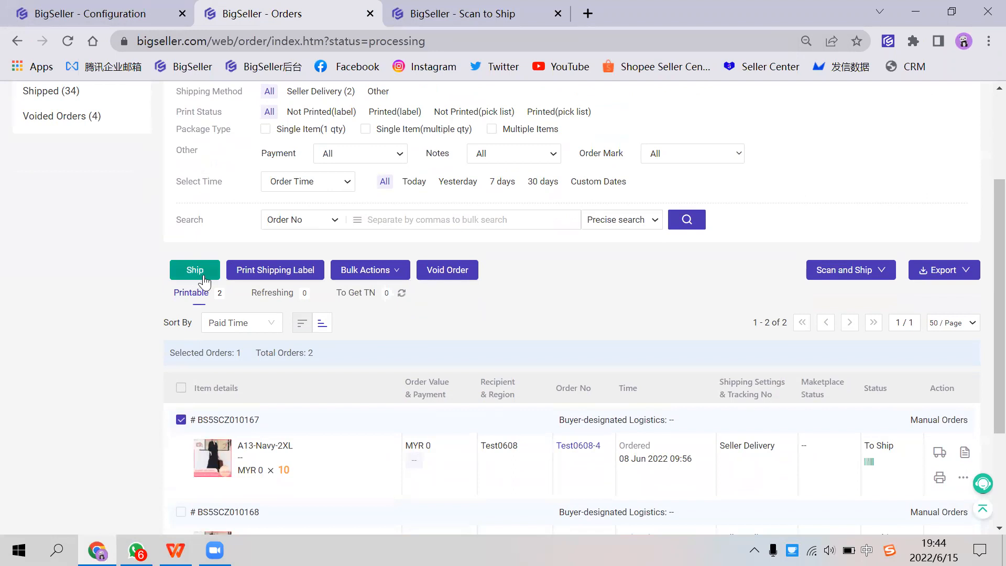
Step: Set the Scan to Ship scan times to 1 time and save the settings
left_click(391, 21)
left_click(516, 219)
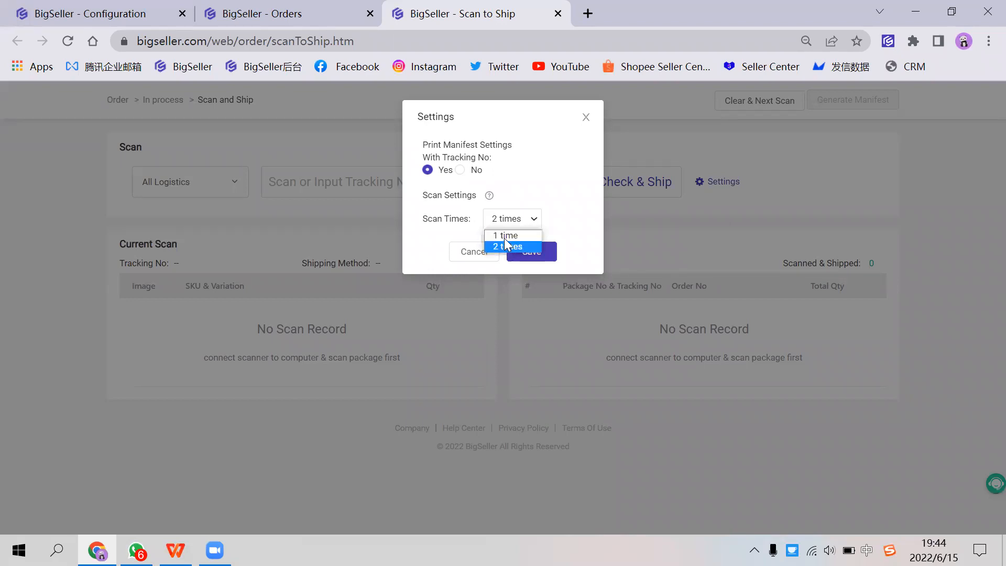
left_click(504, 236)
left_click(516, 227)
left_click(509, 241)
left_click(531, 251)
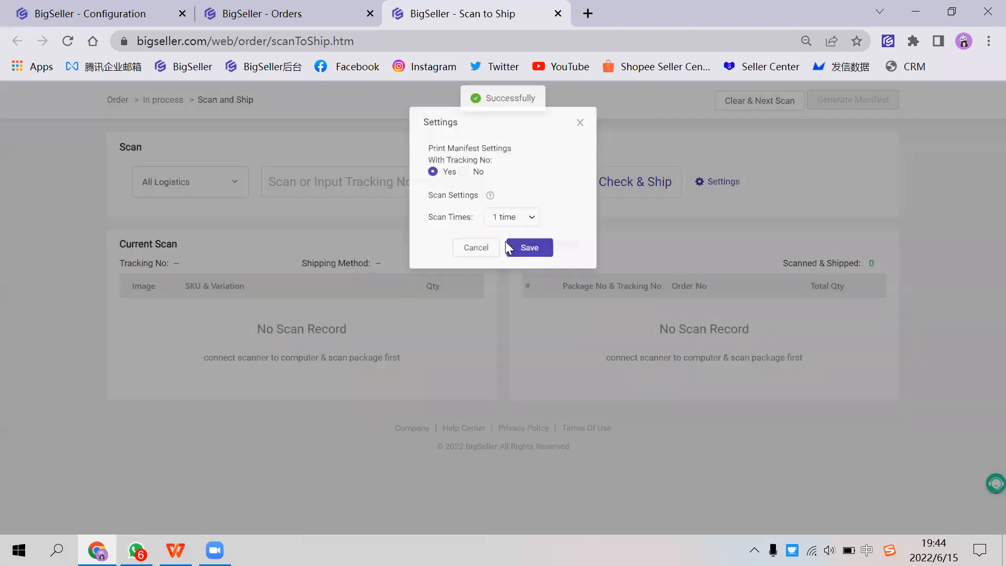
Step: Check and ship the first in-process order by its package number and highlight the scan result message
left_click(314, 182)
type("BS5SCZ010167")
left_click(600, 198)
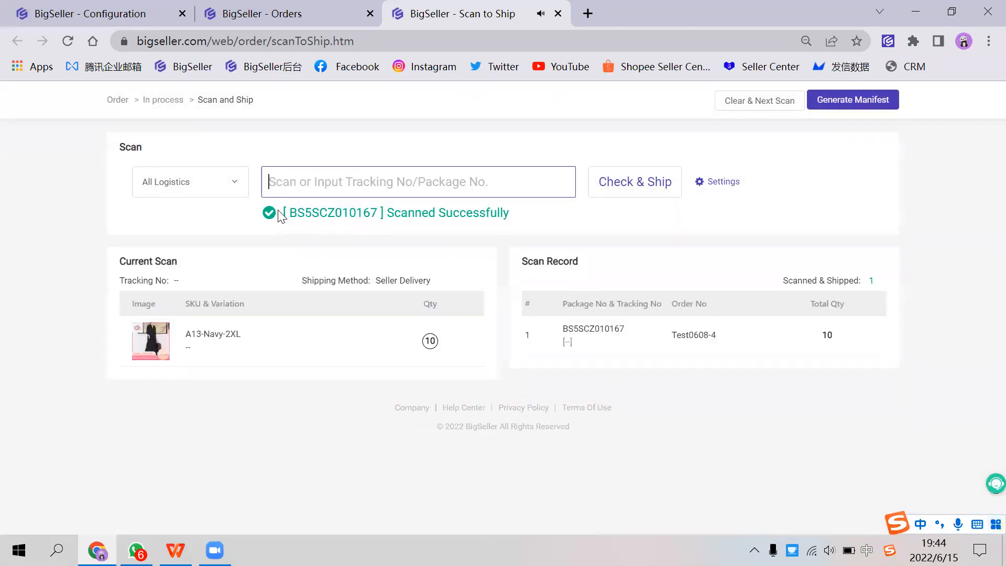
left_click_drag(265, 218, 508, 208)
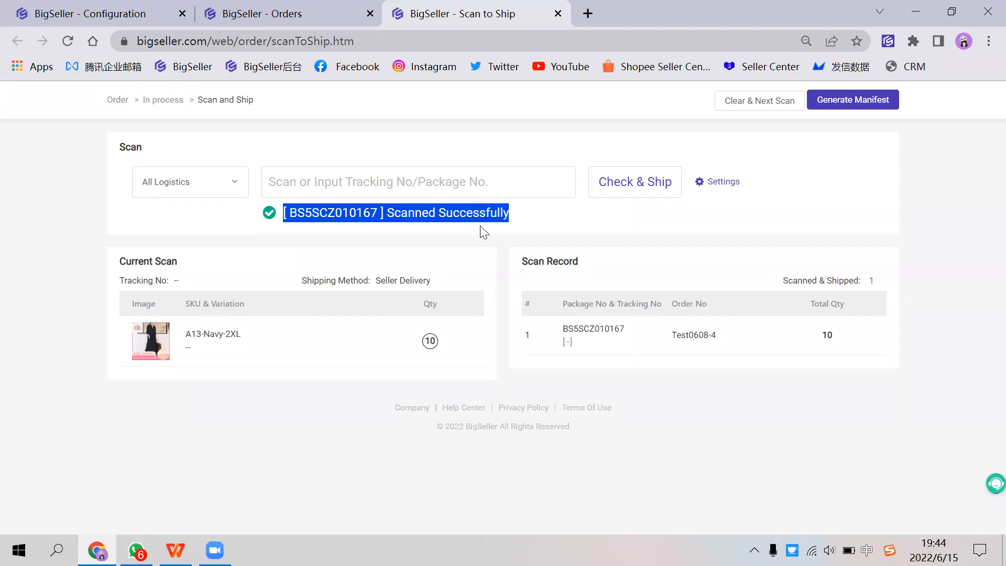
Step: Copy the second in-process order's package number and submit it on the Scan to Ship page to ship it
left_click(117, 16)
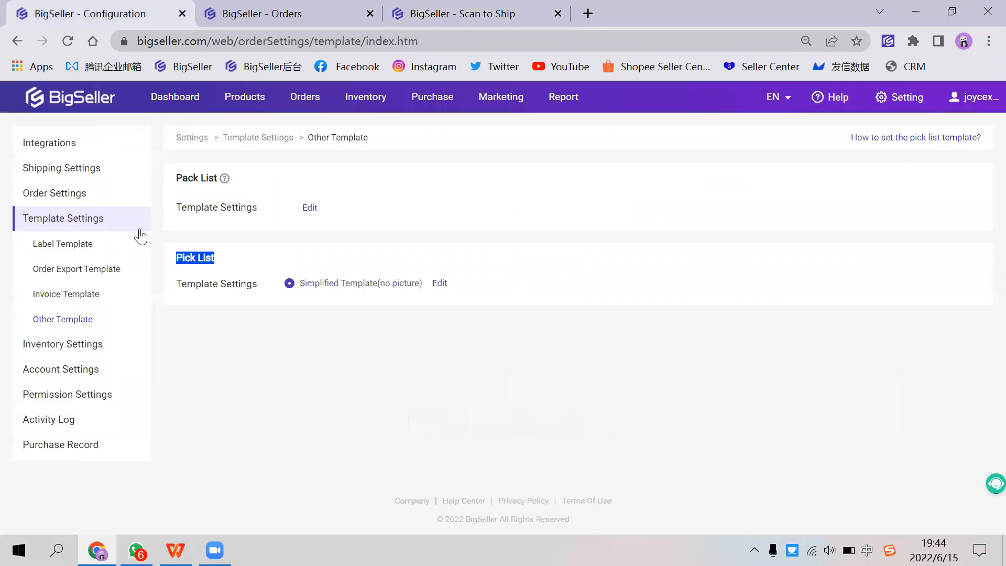
left_click(260, 14)
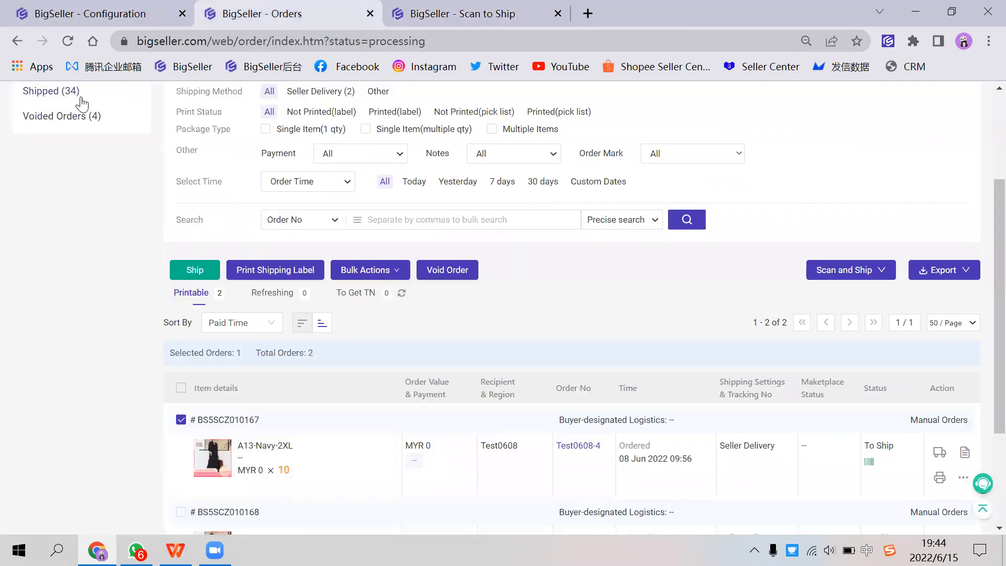
scroll(79, 102, "up", 1)
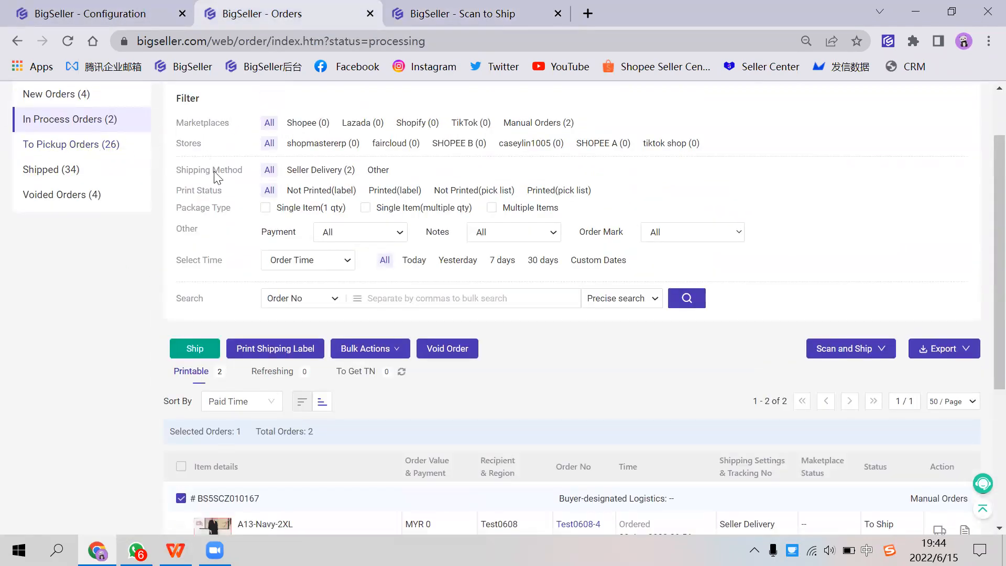
scroll(283, 409, "down", 2)
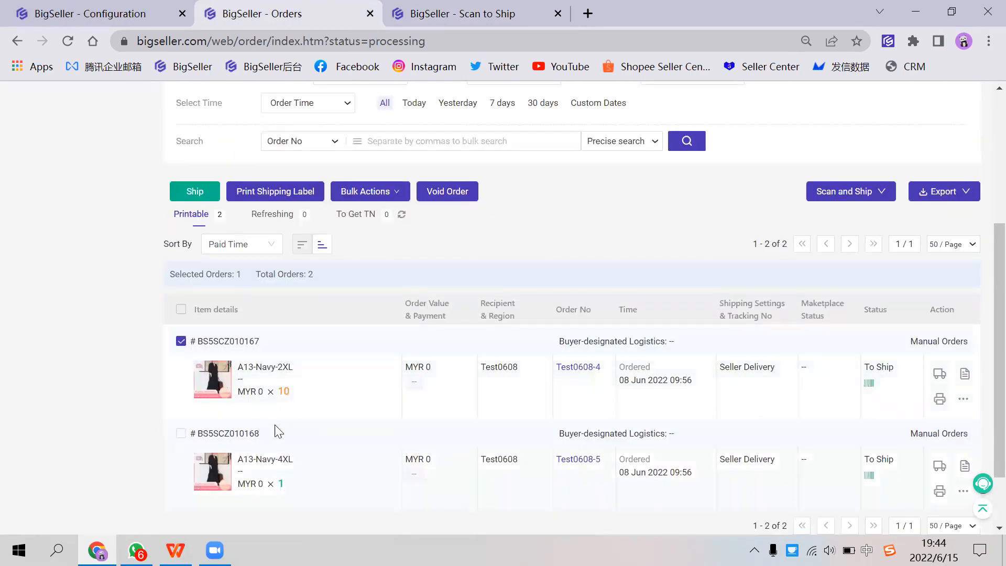
left_click(244, 431)
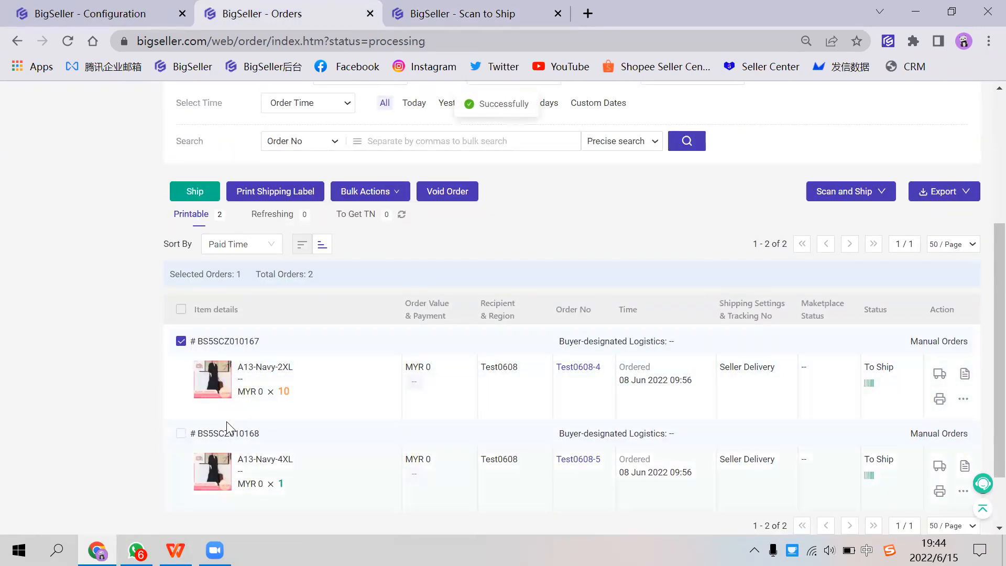
left_click(246, 432)
left_click(402, 25)
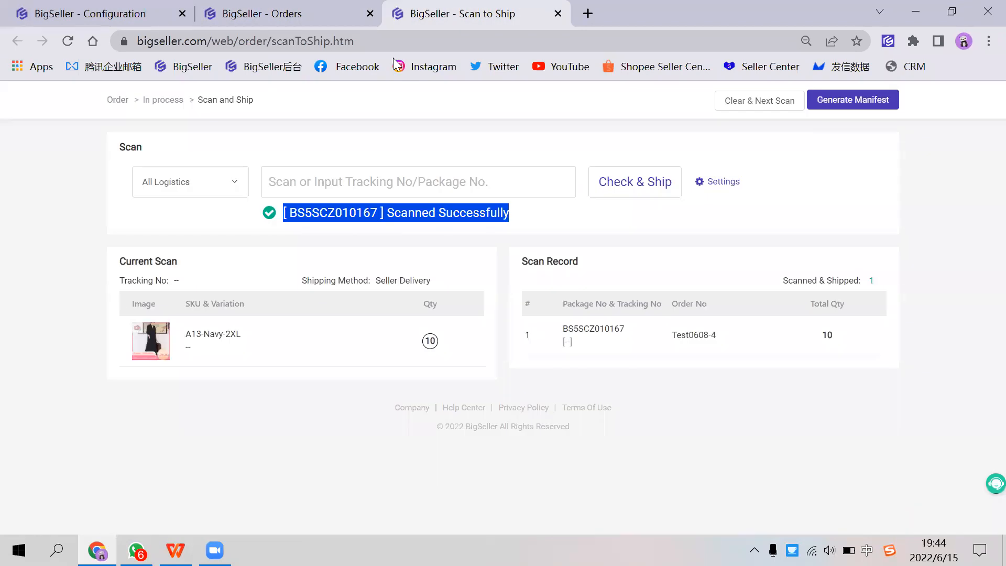
left_click(377, 182)
type("BS5SCZ010168")
key("Return")
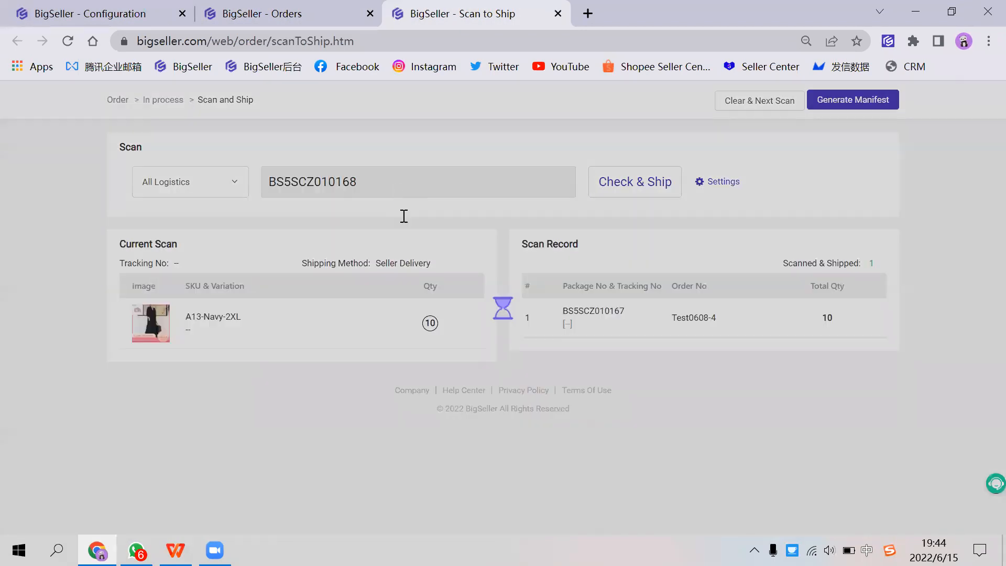
Step: Change the Scan to Ship scan times to 2 times and save the settings
left_click_drag(190, 334, 437, 341)
left_click(718, 183)
left_click(509, 247)
left_click(530, 252)
Step: Try to scan the second order's package number again and dismiss the resulting dialog
left_click(431, 182)
type("BS5SCZ010168")
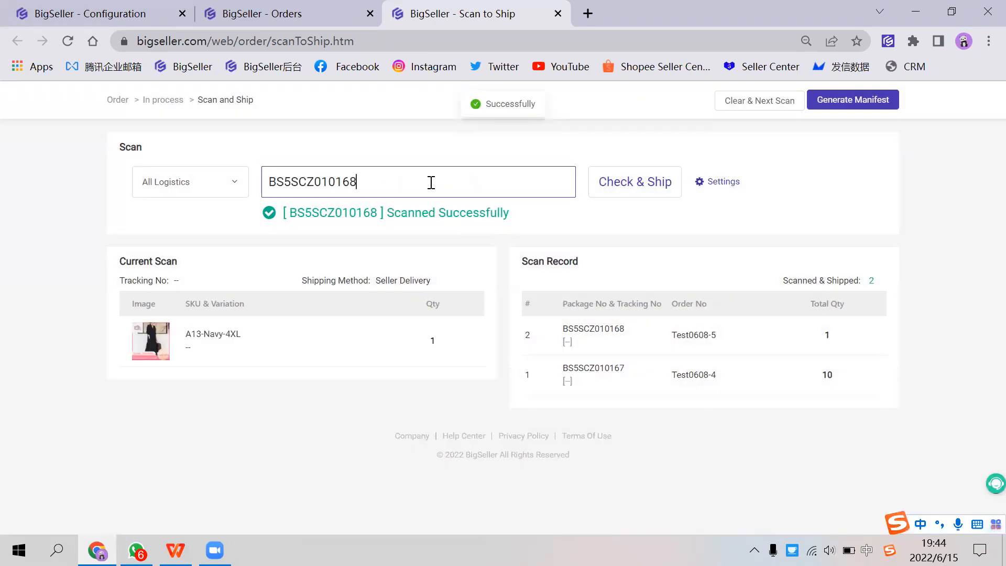
key("Return")
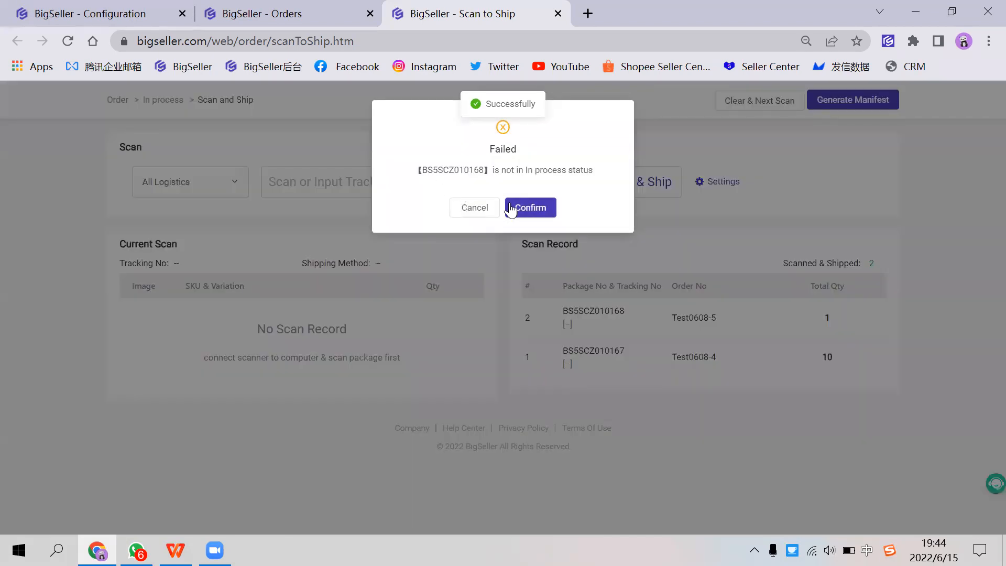
left_click(511, 209)
Step: Copy the first order's package number from the order list, try to scan it again, and dismiss the dialog
left_click(274, 15)
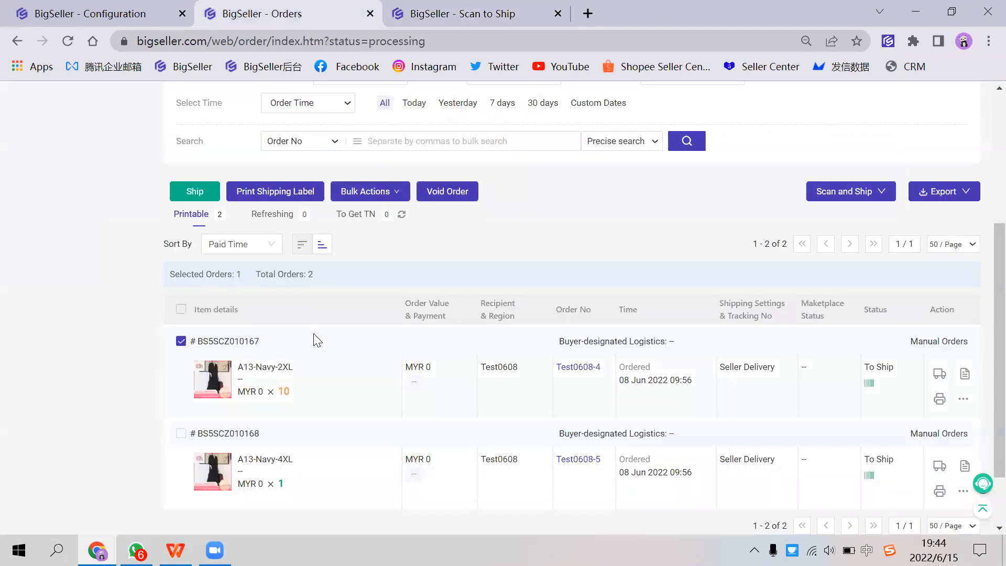
left_click(250, 341)
left_click(386, 21)
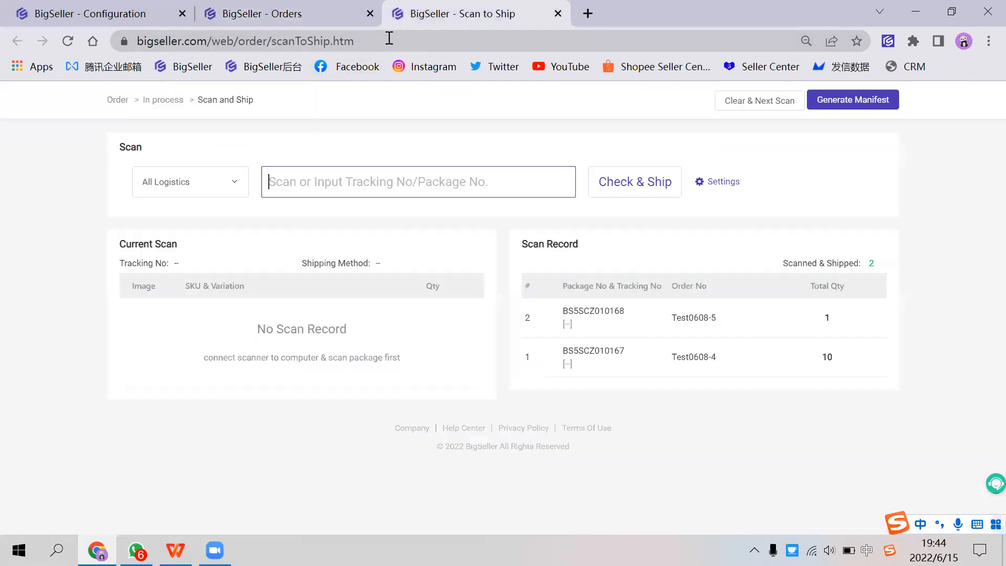
type("BS5SCZ010167")
key("Return")
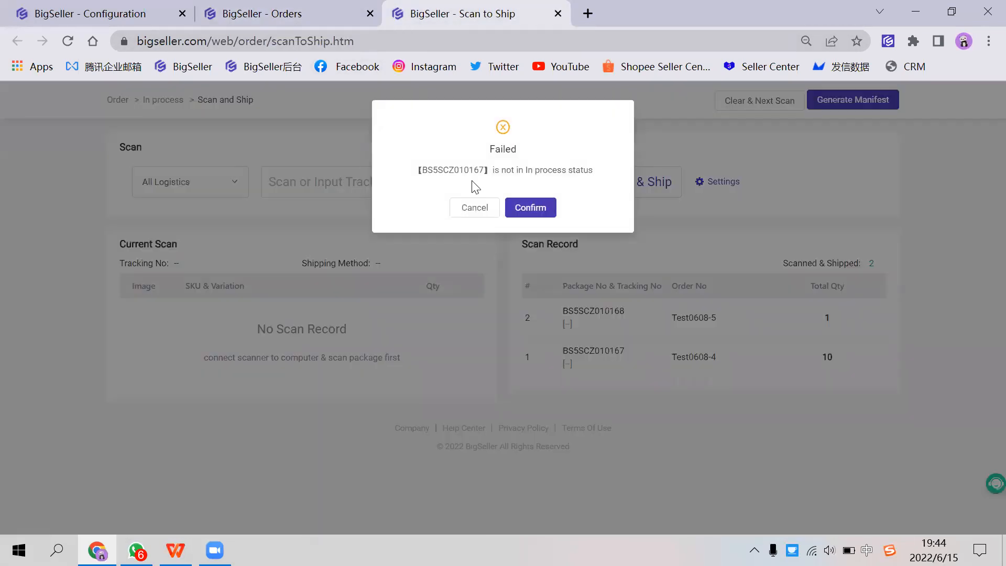
left_click(469, 209)
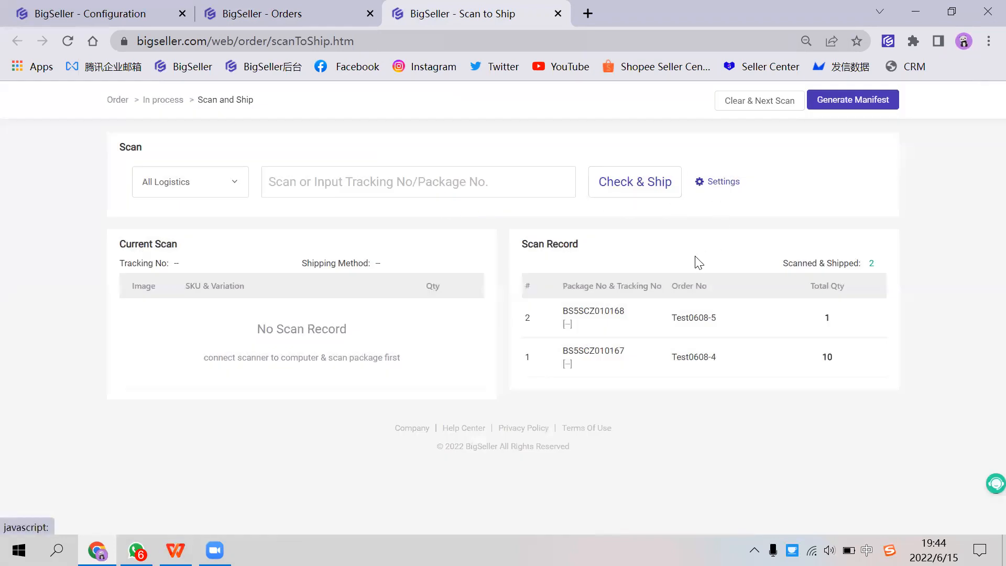
Step: Review the scan settings, save them with scan times kept at 2 times, and look over the Current Scan section
left_click(720, 182)
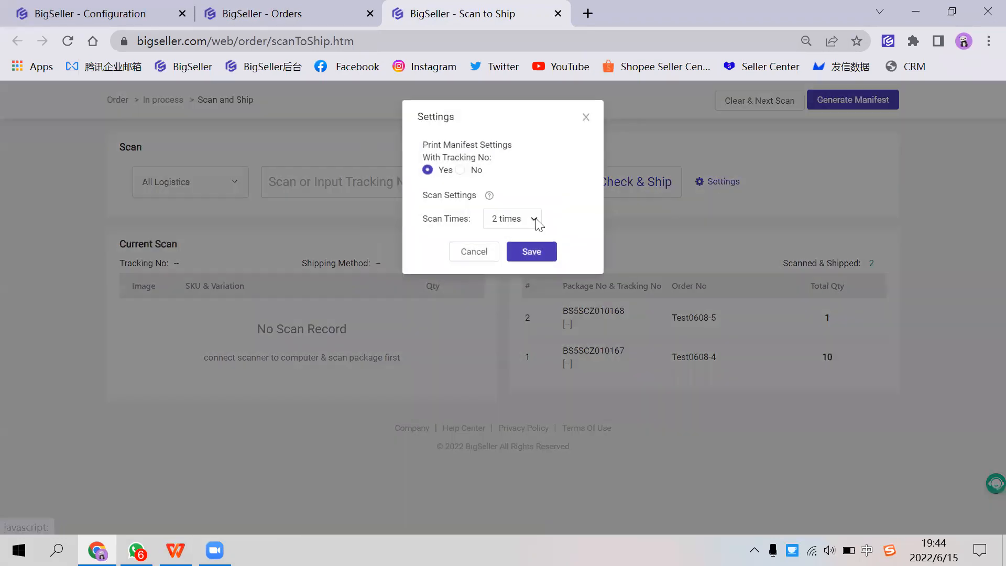
left_click(513, 252)
left_click(412, 179)
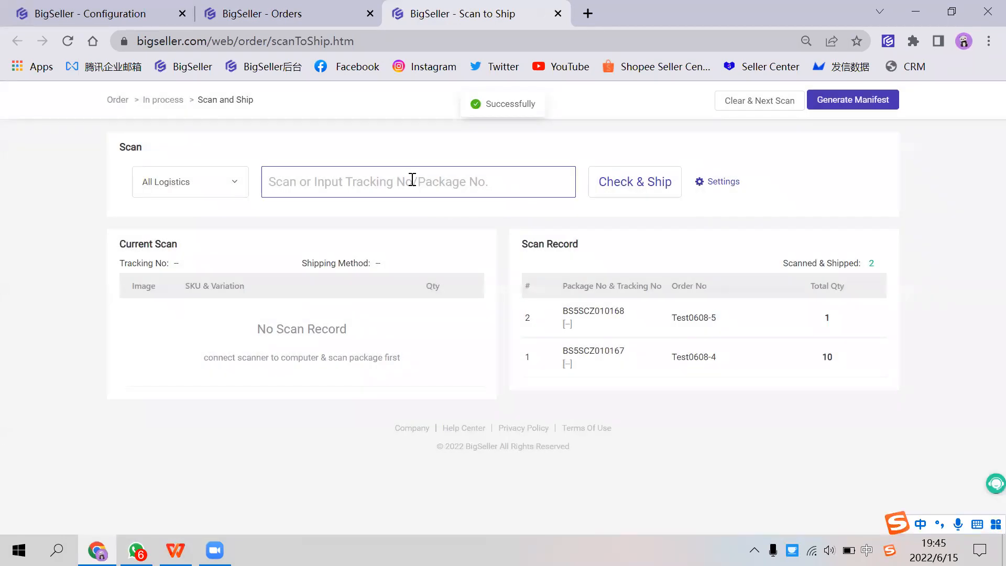
mouse_move(200, 345)
left_mouse_down()
mouse_move(370, 337)
mouse_move(187, 341)
left_mouse_up()
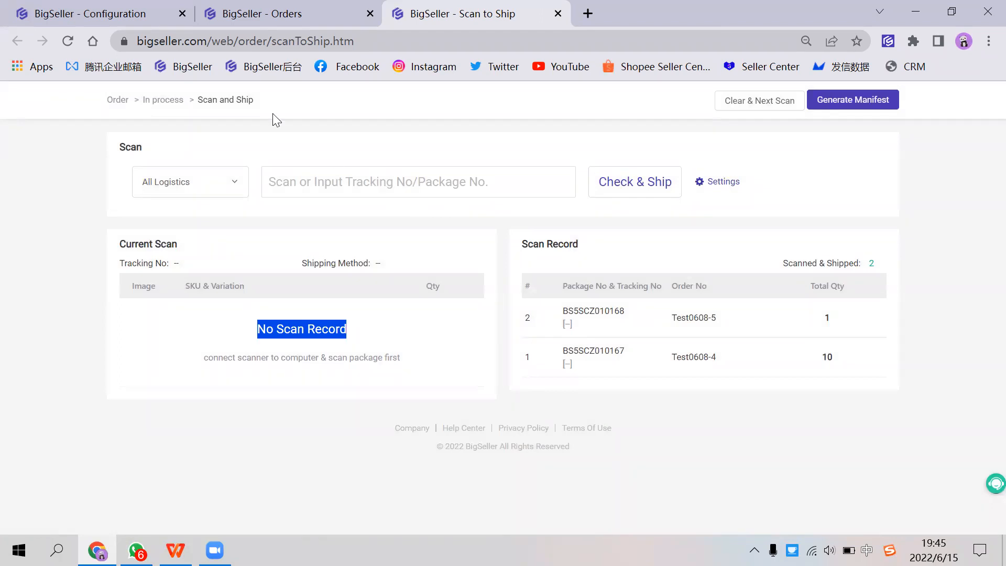
Step: Open the To Pickup orders and look over the scanned packages and the bulk actions
left_click(251, 14)
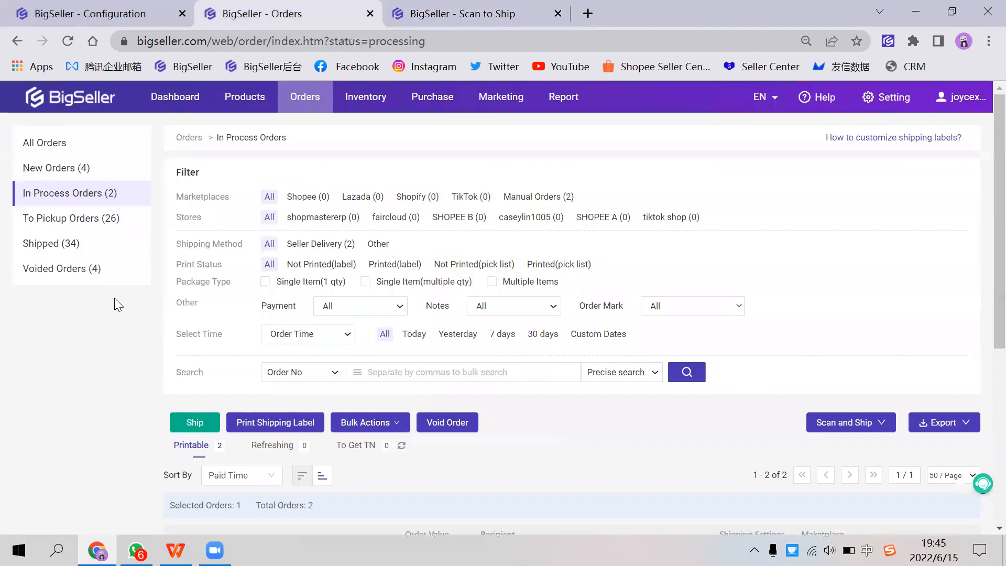
left_click(116, 222)
scroll(338, 386, "down", 3)
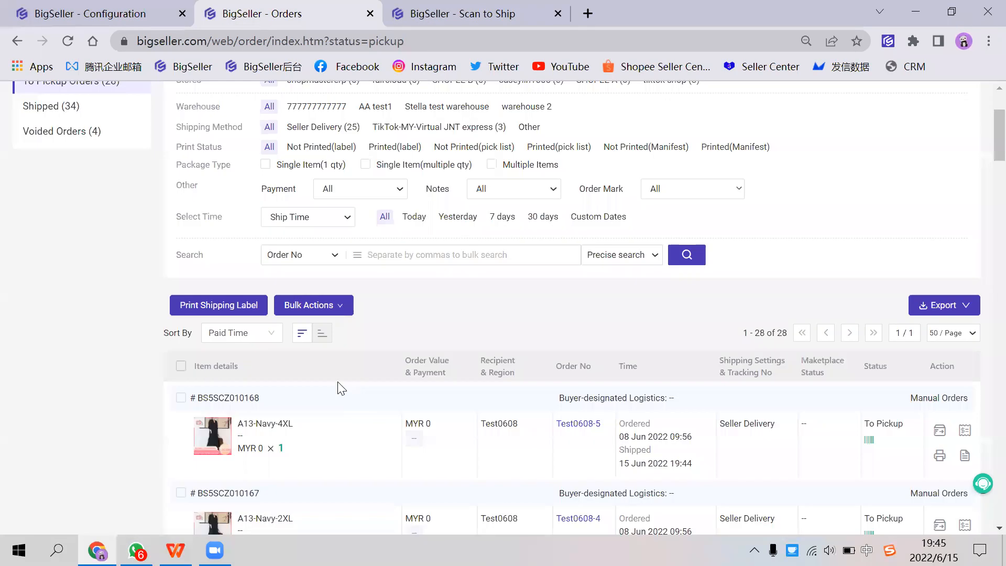
scroll(341, 356, "up", 2)
left_click(341, 363)
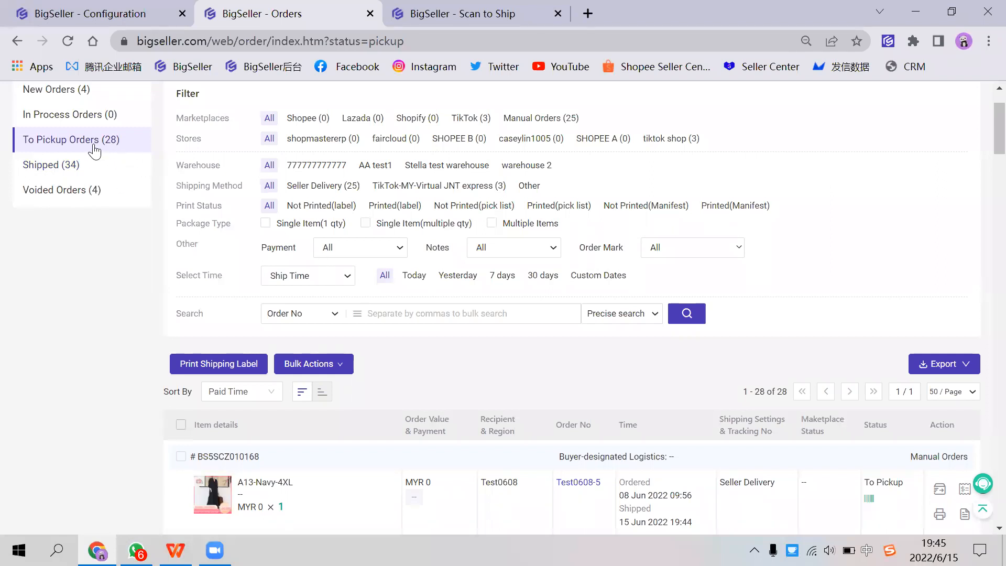
Step: Examine the Shipped orders page with its filters and order list, and return to the To Pickup orders
left_click(80, 166)
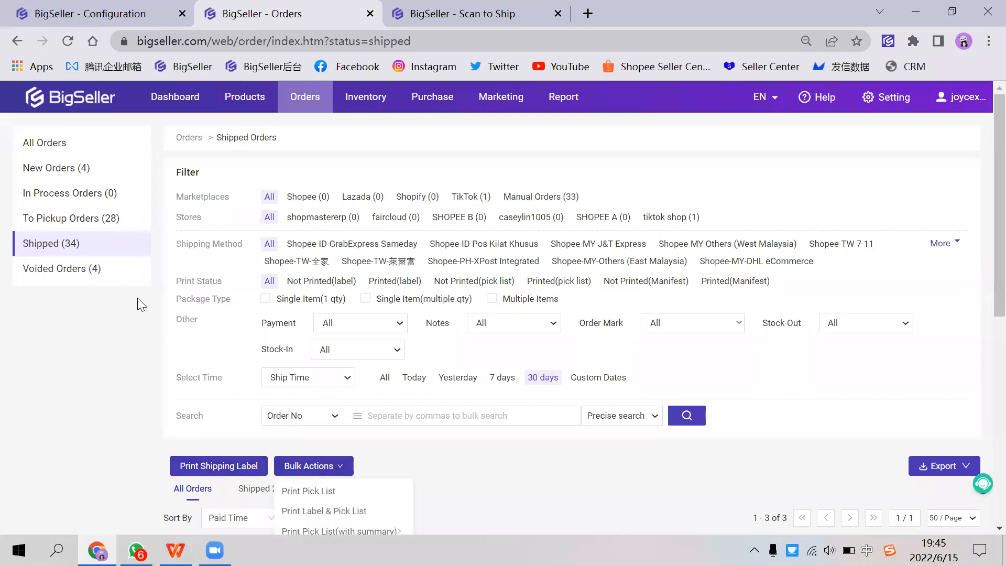
scroll(367, 380, "down", 5)
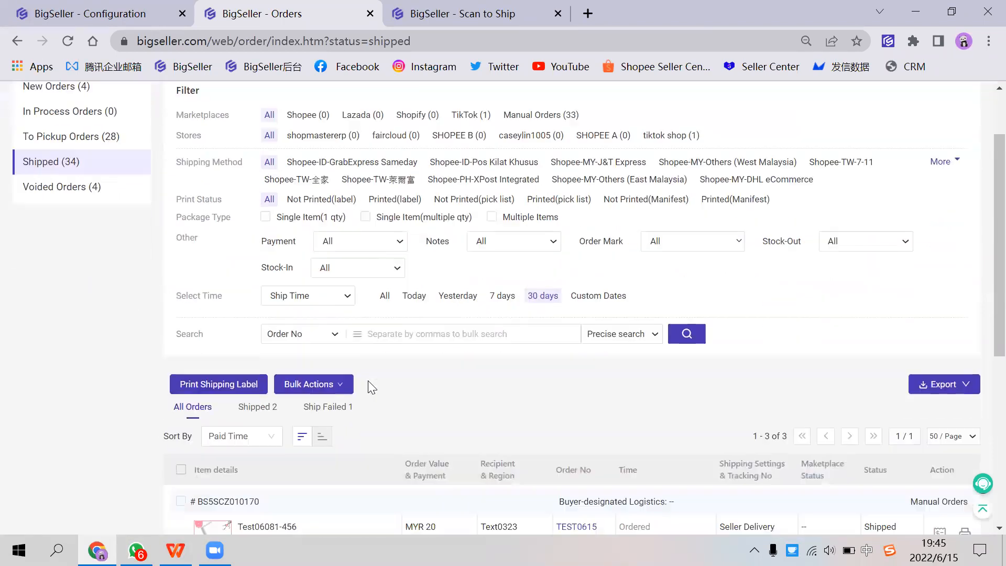
scroll(315, 355, "up", 3)
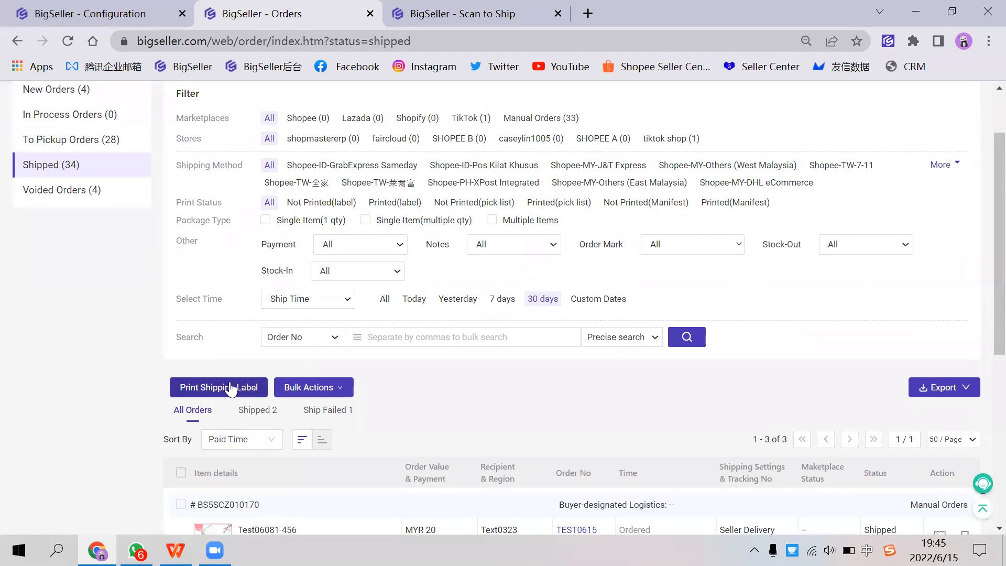
scroll(220, 370, "up", 1)
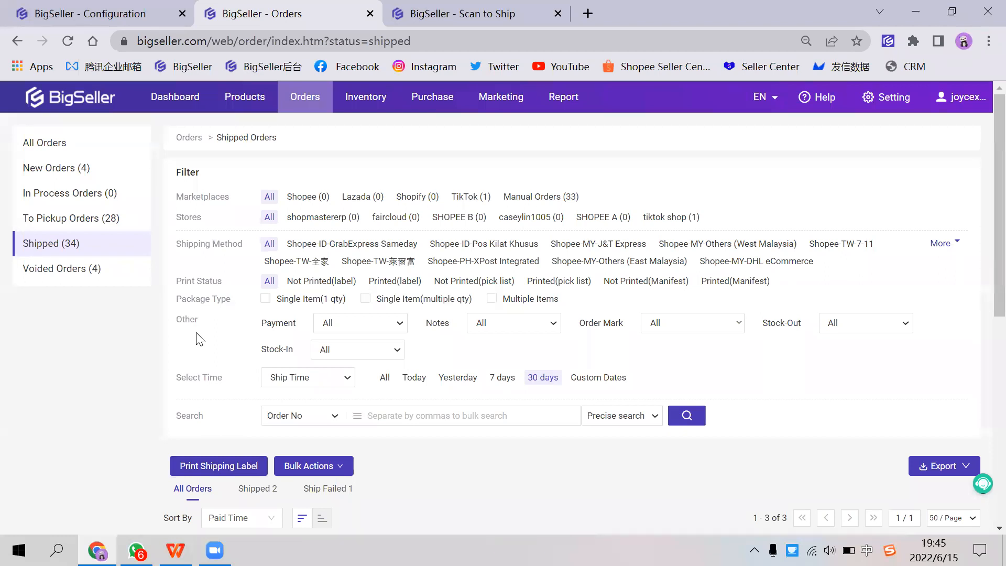
left_click(105, 220)
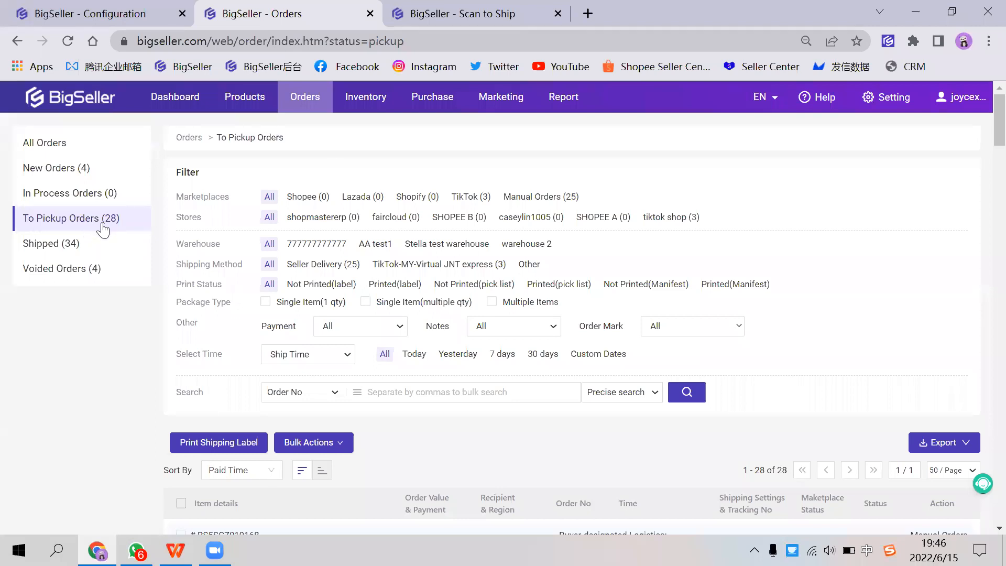
mouse_move(358, 115)
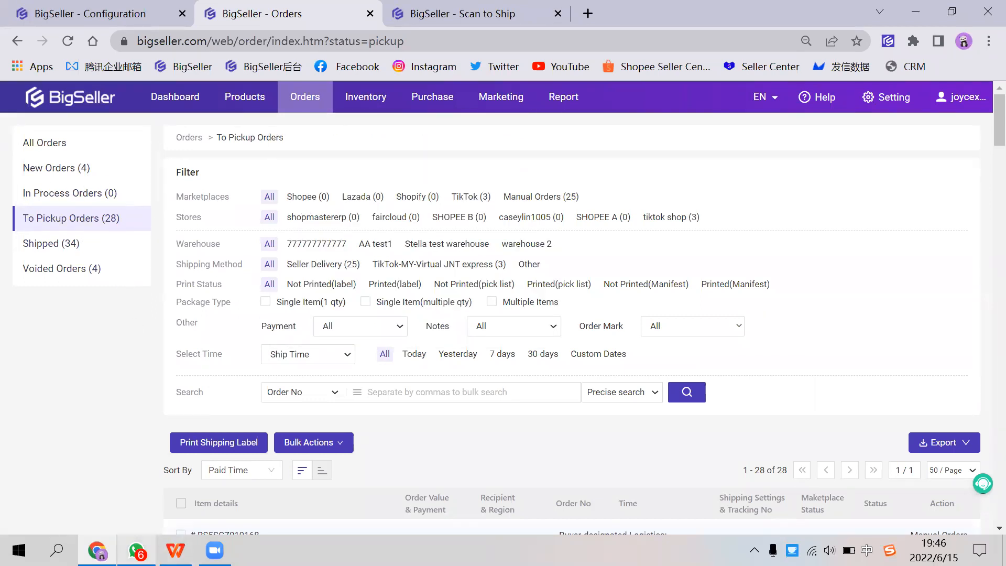
Step: Switch to the WPS presentation and start the slide show from slide 3, "Advantages of processing orders via Bigseller"
left_click(176, 550)
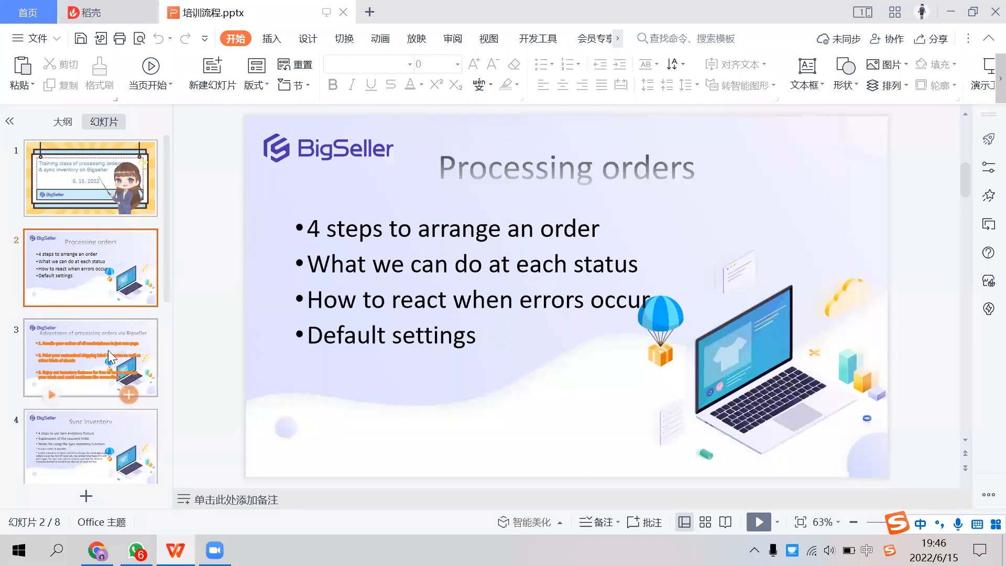
left_click(104, 362)
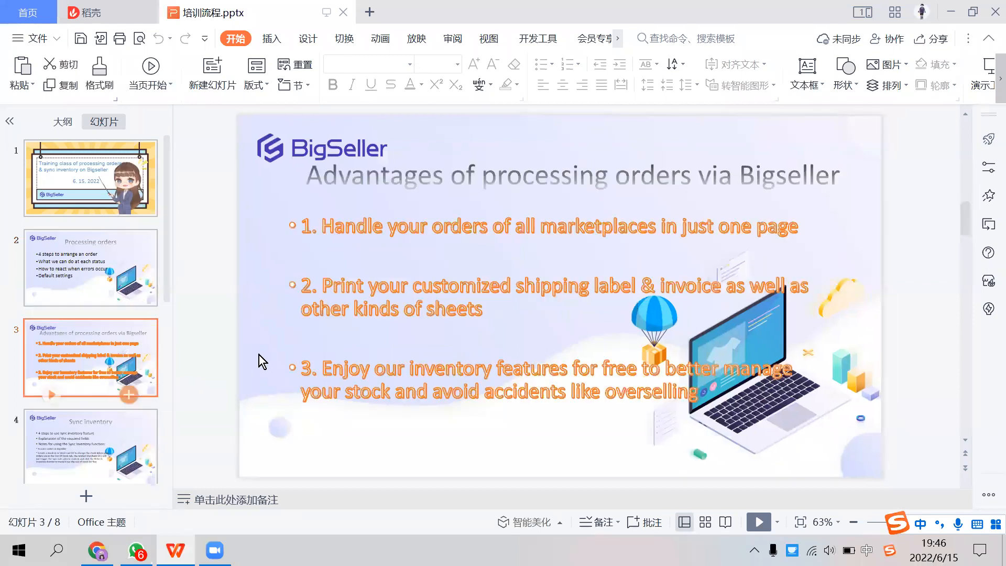
left_click(758, 522)
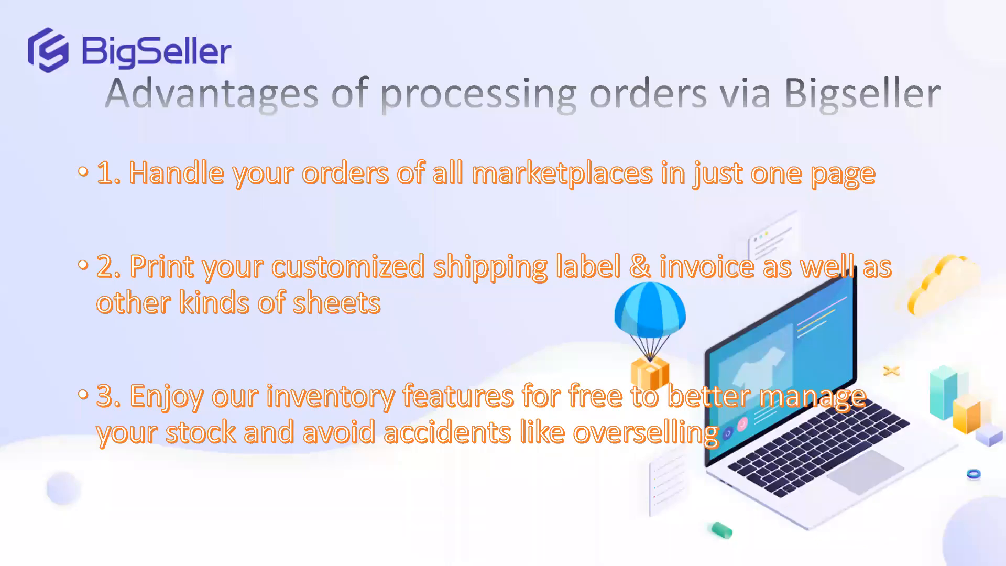
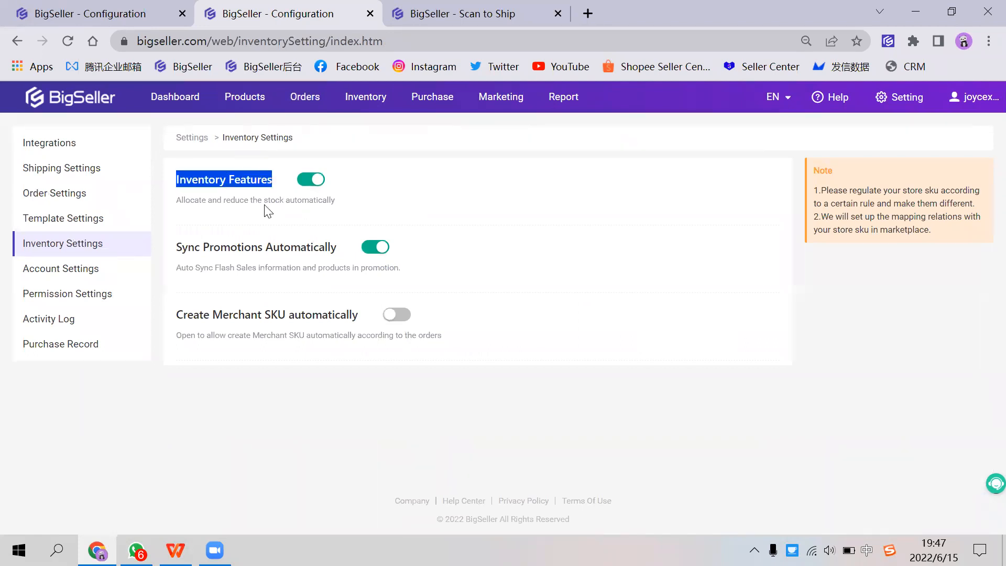
Step: Review the Inventory Features setting and its description in the Inventory Settings
left_click_drag(176, 200, 341, 206)
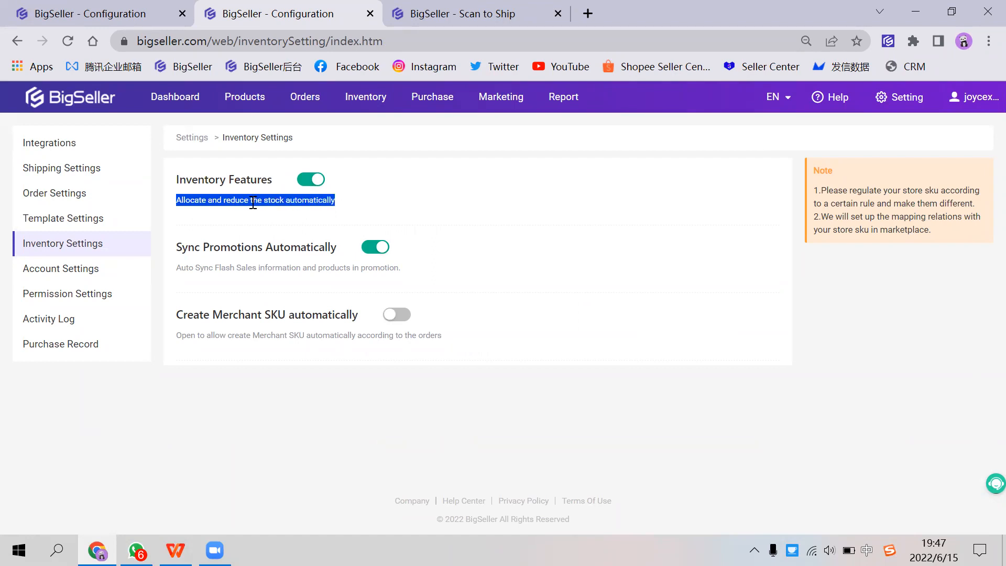
left_click(283, 196)
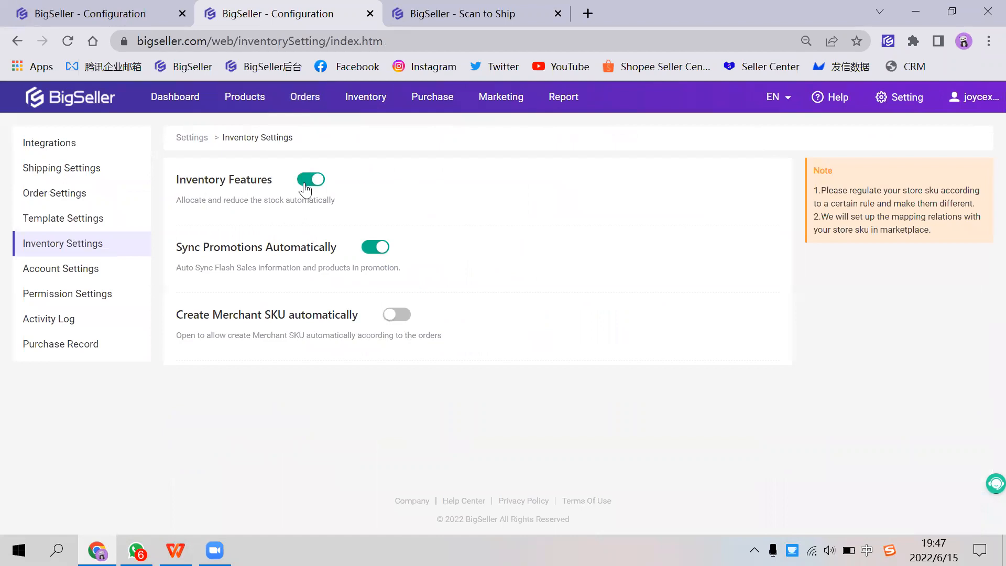
left_click_drag(205, 181, 251, 179)
left_click(254, 178)
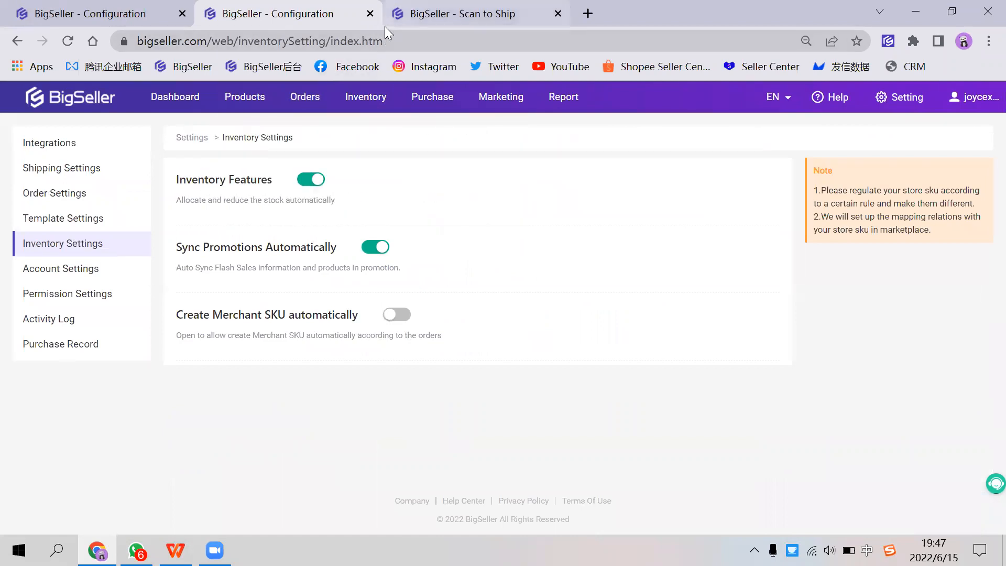
Step: Switch to the WPS presentation, present slide 4, "Sync inventory", as a slide show, and exit the show
key("alt+Tab")
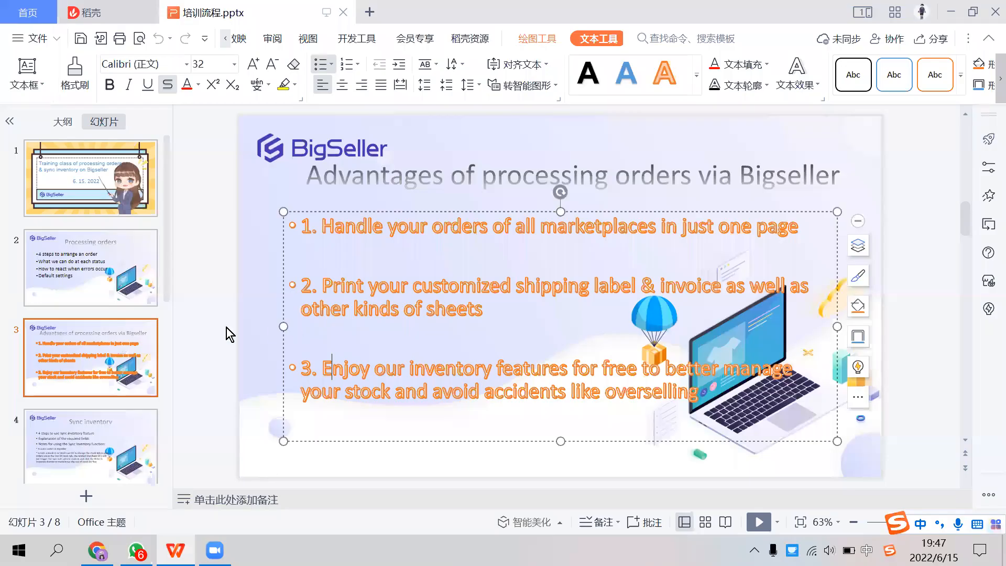
left_click(102, 435)
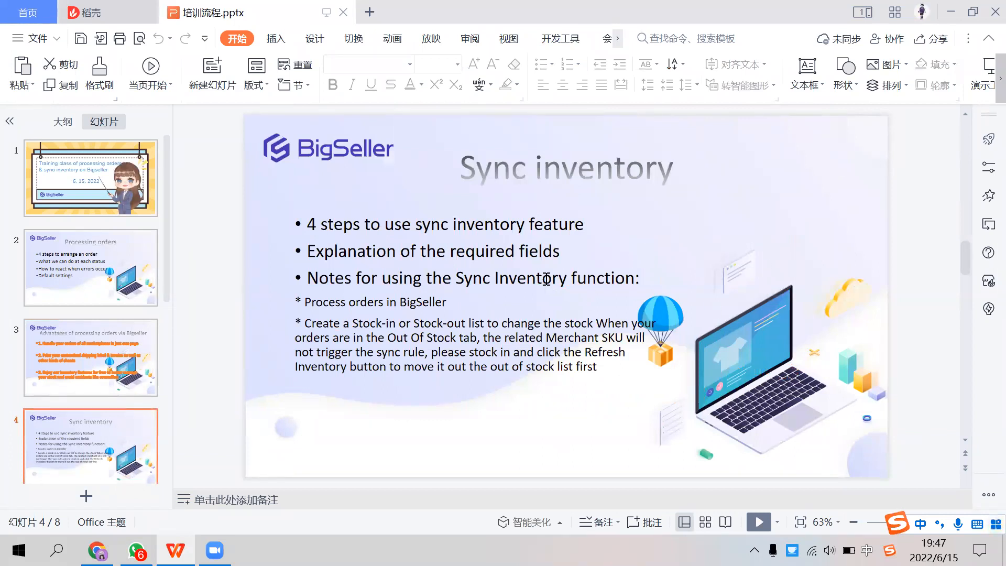
left_click(639, 237)
left_click(748, 216)
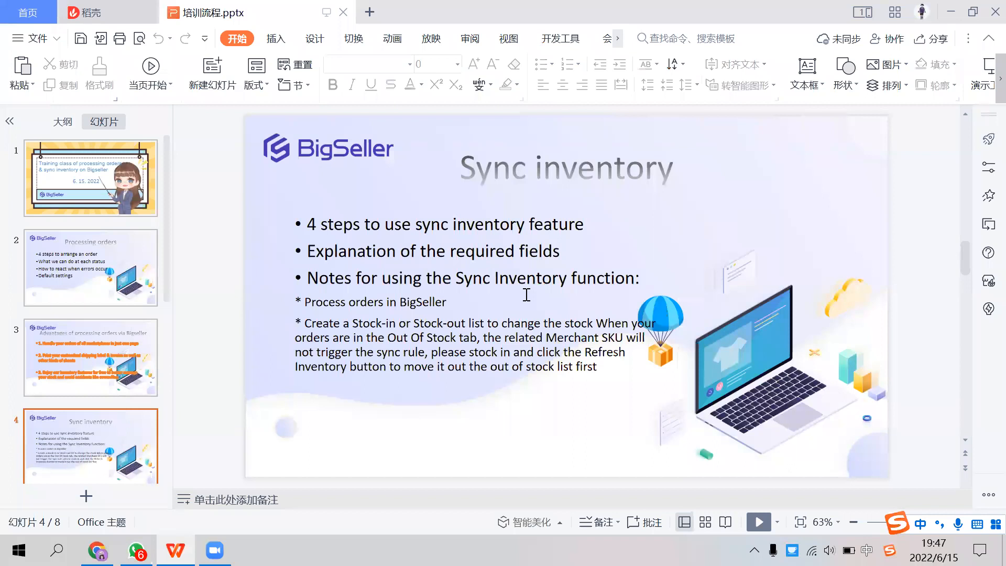
left_click(756, 522)
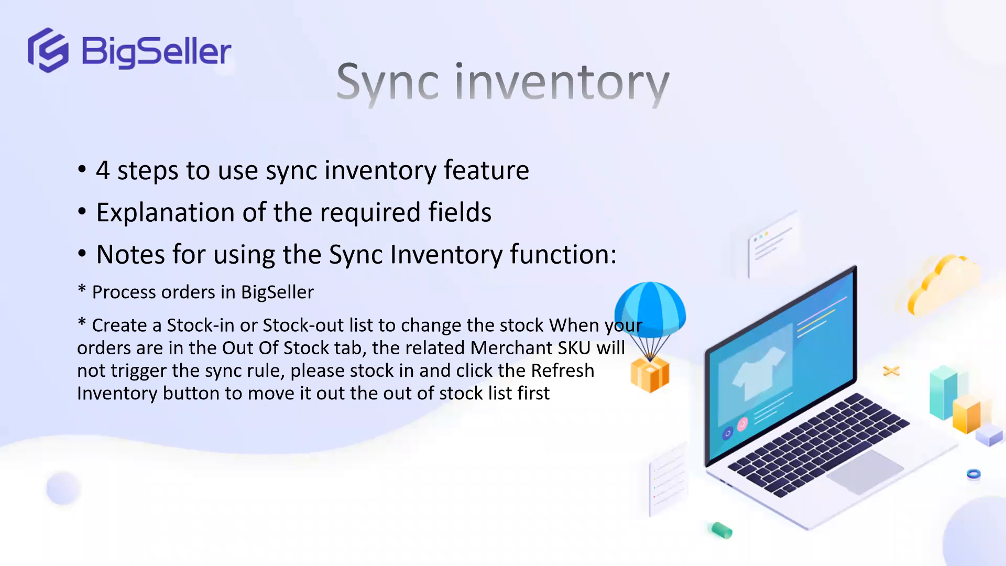
key("Escape")
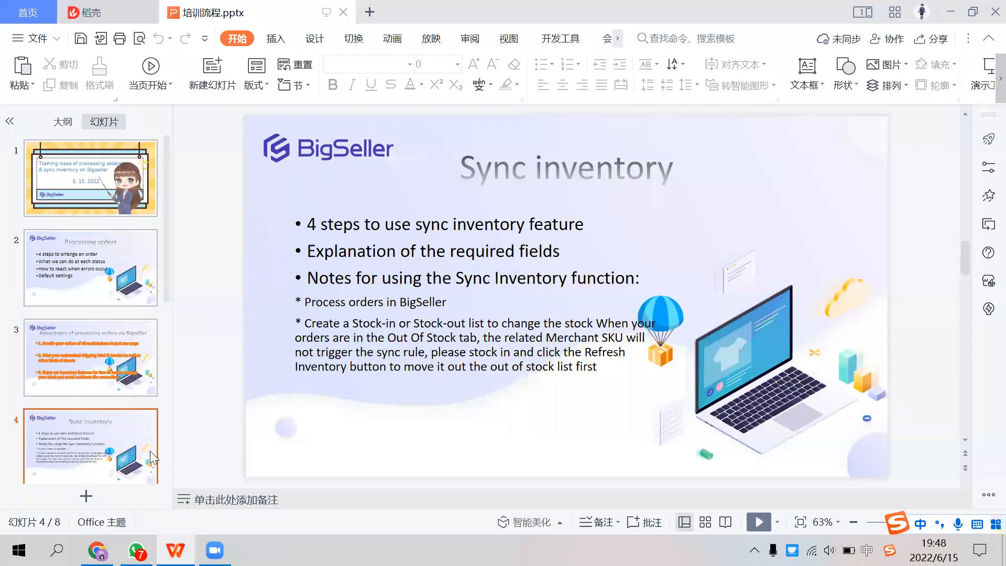
Step: Switch back to BigSeller, open the Sync Inventory page, and read step 1 of its how-to guide, "Regulate Store SKU"
key("alt+Tab")
mouse_move(366, 97)
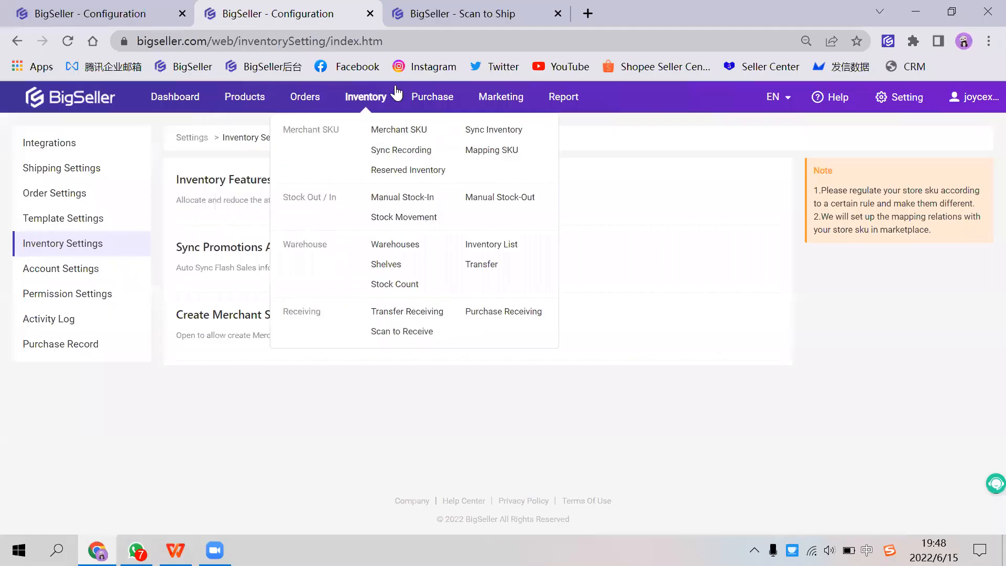
left_click(493, 133)
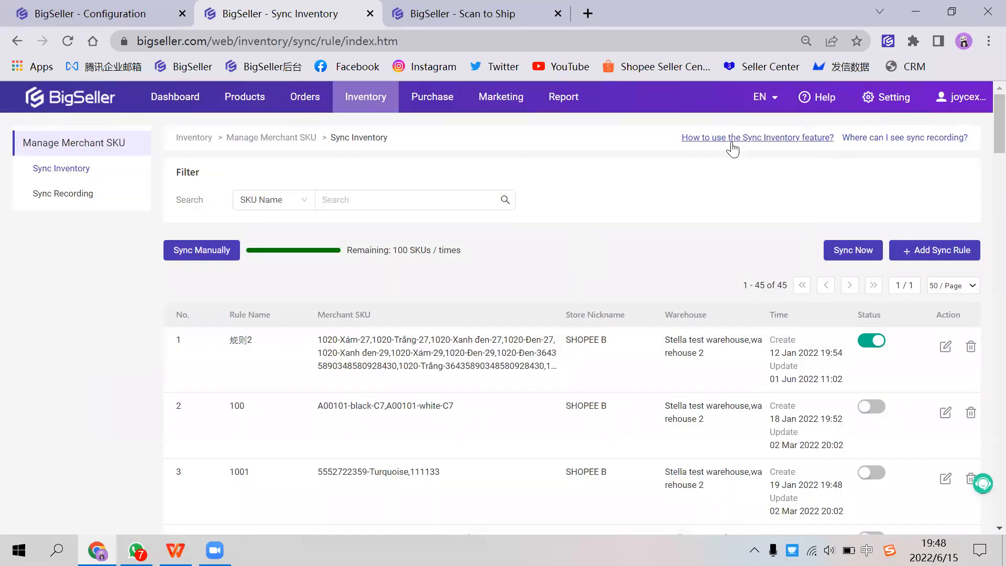
left_click(736, 138)
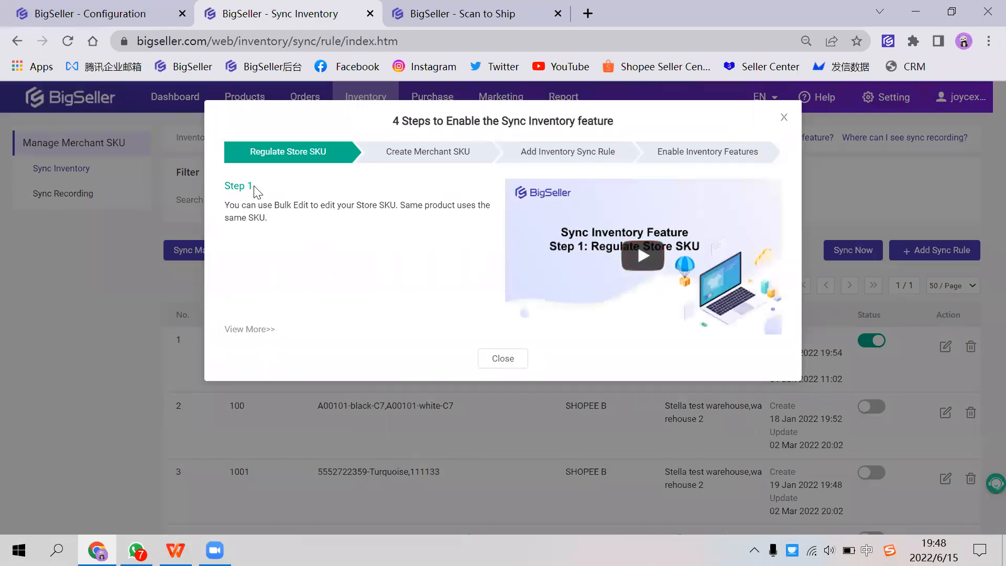
left_click_drag(224, 205, 396, 205)
left_click(388, 206)
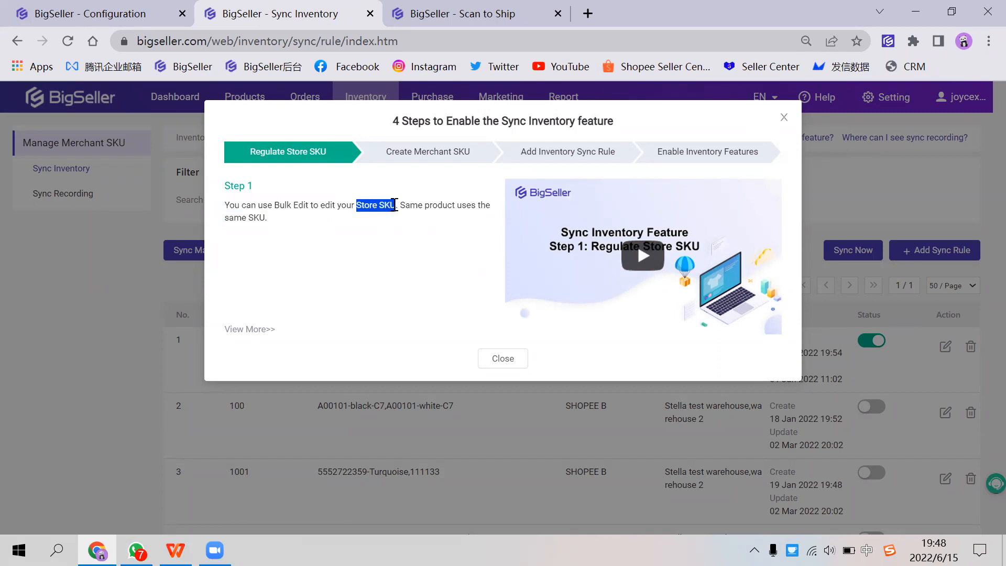
left_click(783, 117)
Step: Open the active Shopee product listings and look over the Parent SKU and SKU columns
mouse_move(244, 103)
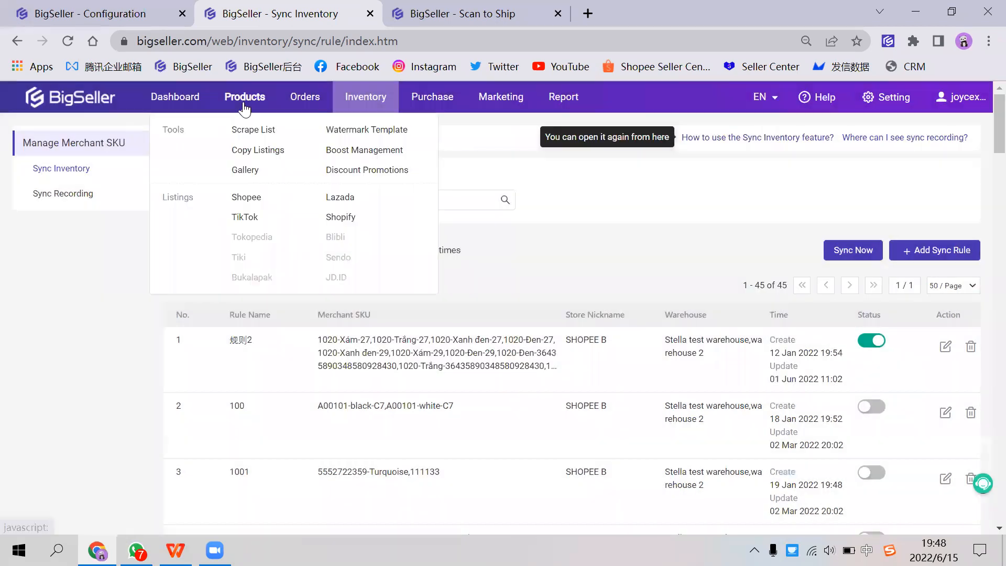
left_click(238, 203)
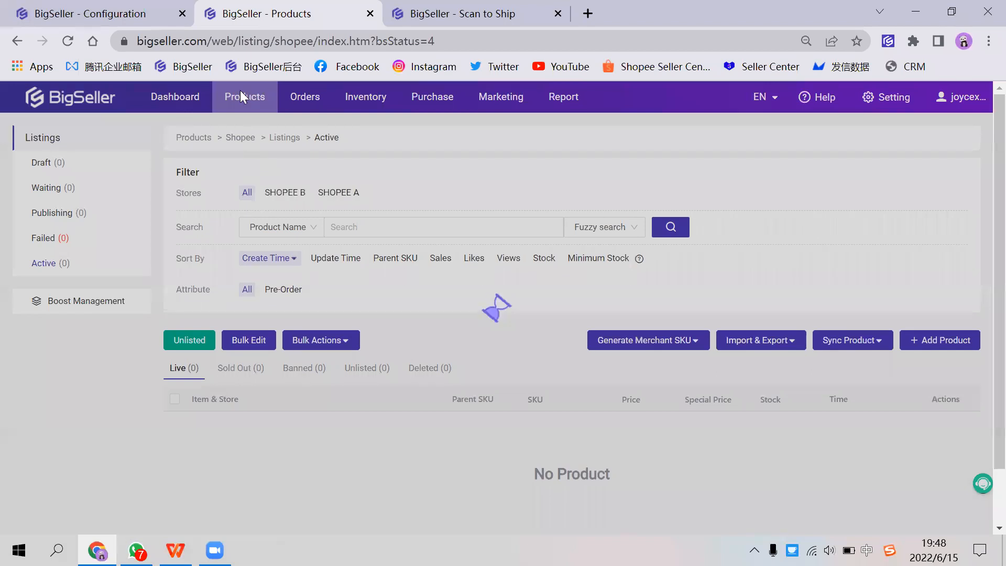
mouse_move(246, 100)
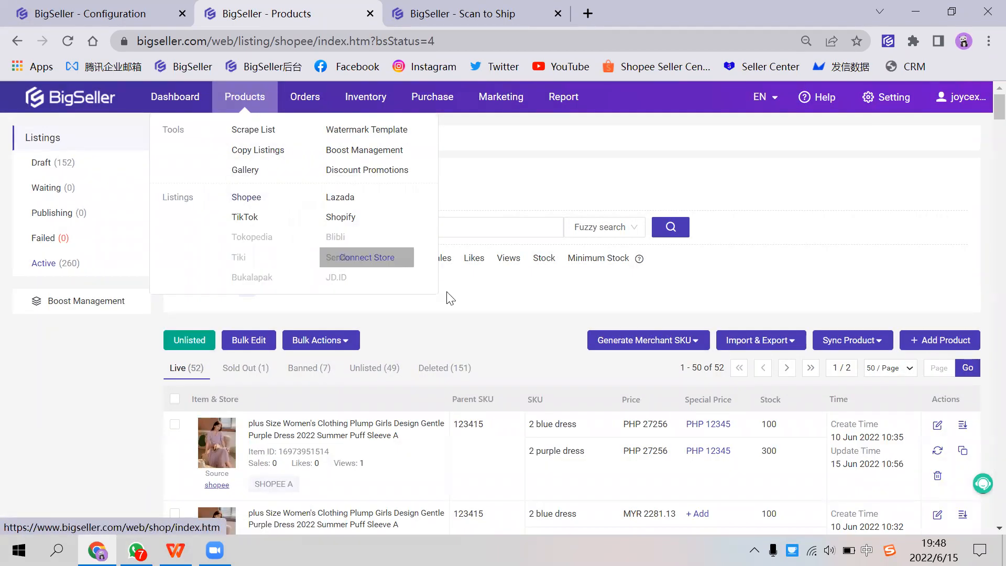
scroll(472, 324, "down", 1)
scroll(473, 324, "down", 1)
left_click_drag(452, 321, 565, 343)
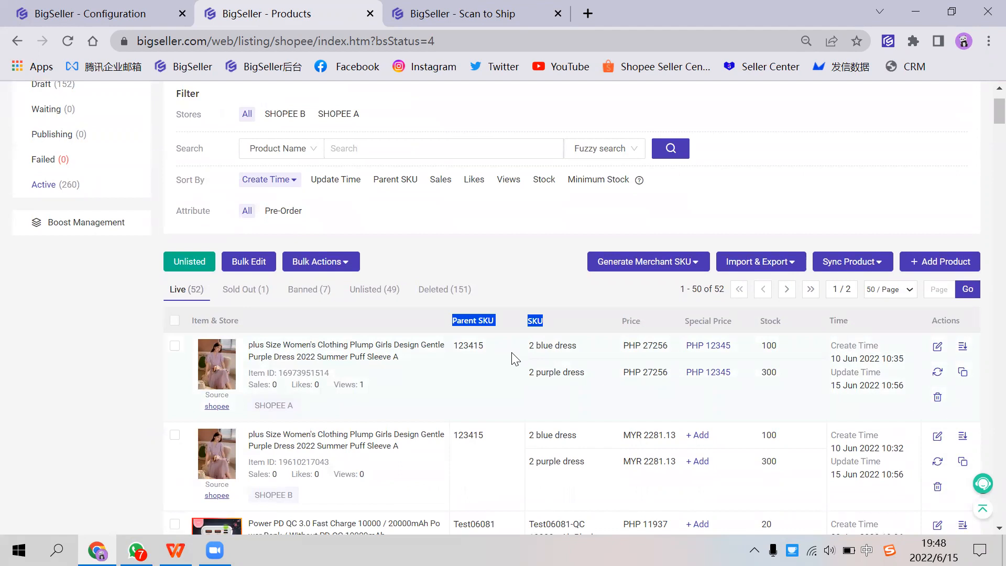
scroll(794, 225, "up", 2)
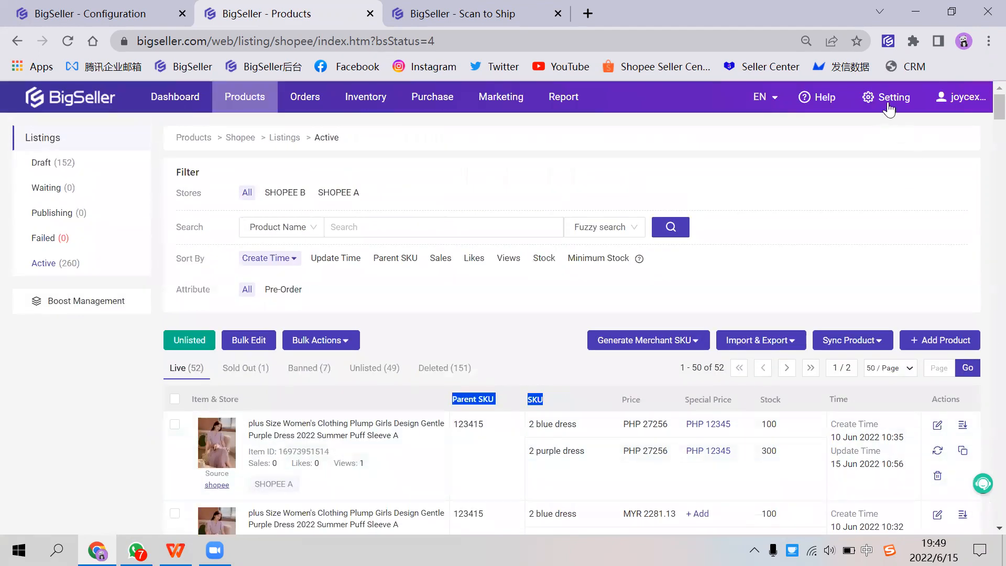
scroll(487, 343, "down", 3)
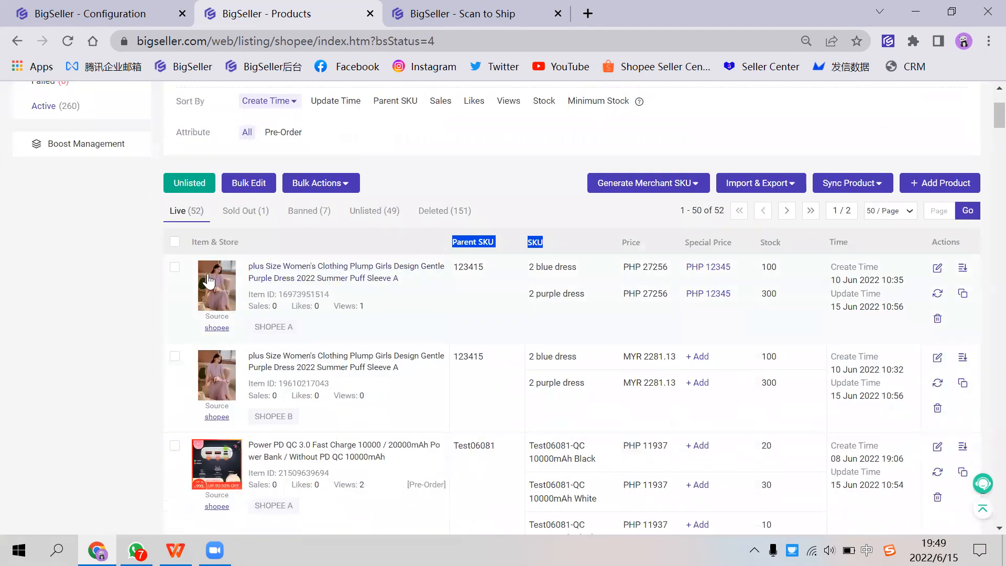
Step: Examine the first dress listing's parent SKU and variation SKUs, and review the Generate Merchant SKU options
mouse_move(208, 281)
left_click(511, 287)
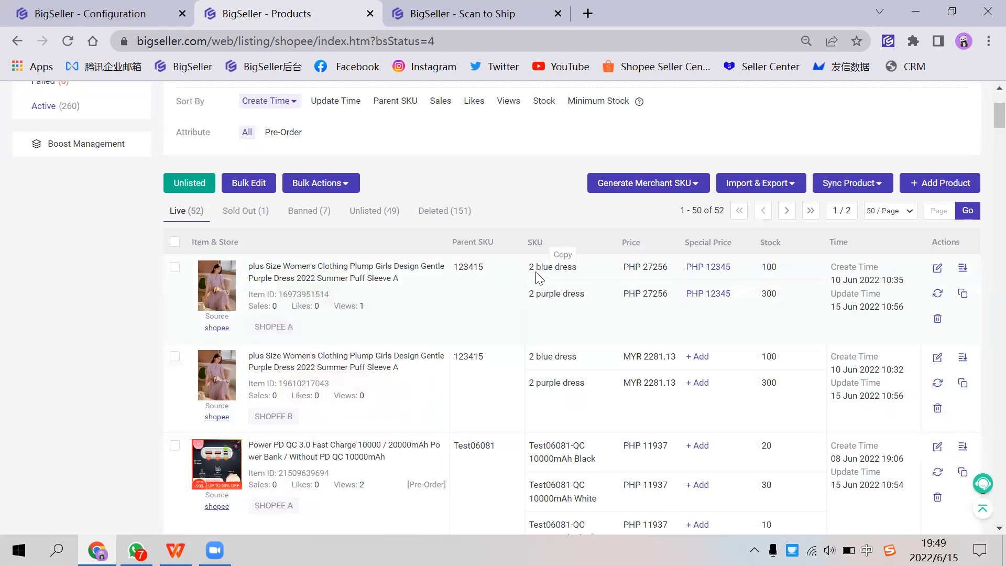
left_click_drag(460, 266, 536, 269)
left_click(548, 307)
mouse_move(668, 190)
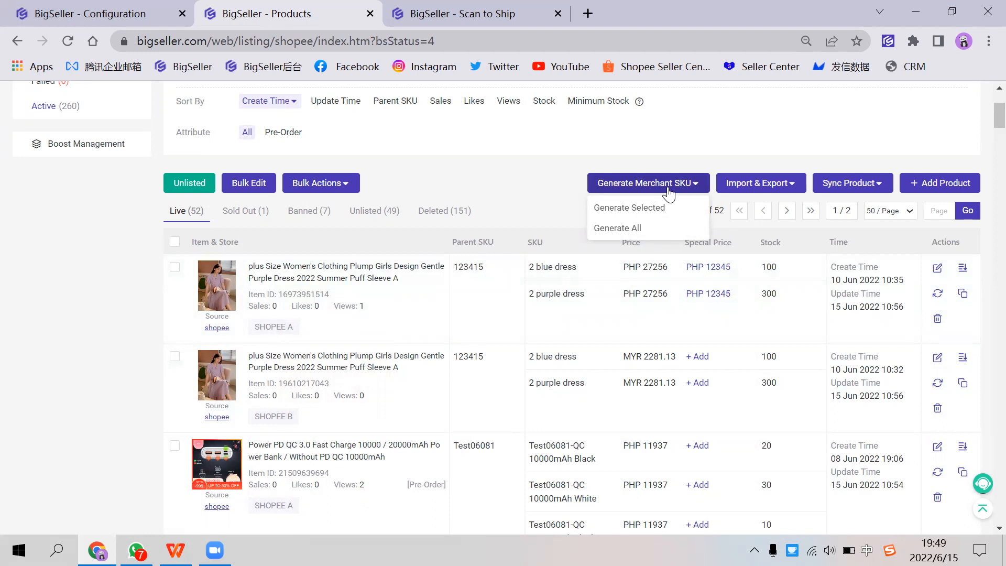
scroll(492, 340, "up", 3)
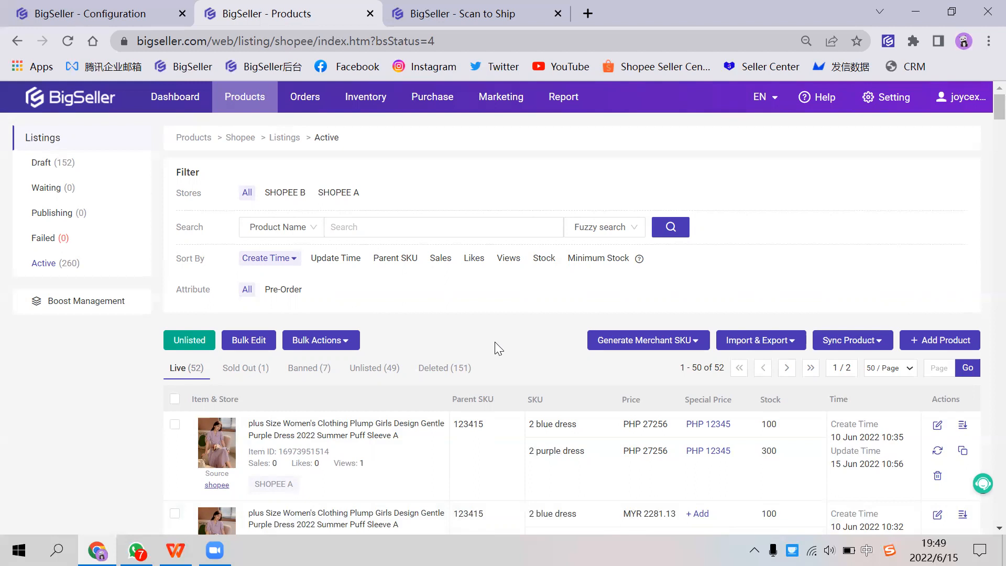
scroll(489, 347, "down", 3)
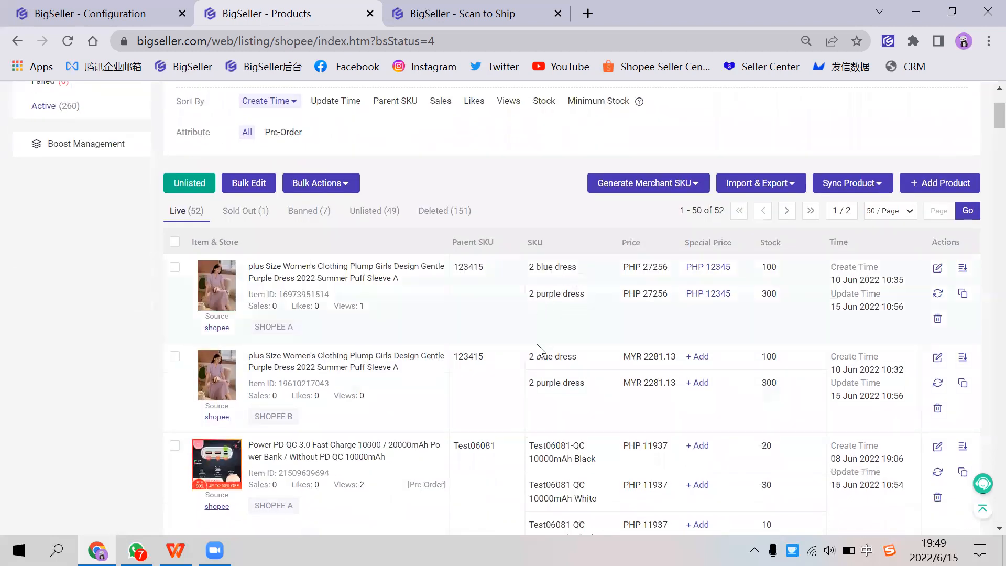
scroll(552, 330, "up", 2)
mouse_move(659, 267)
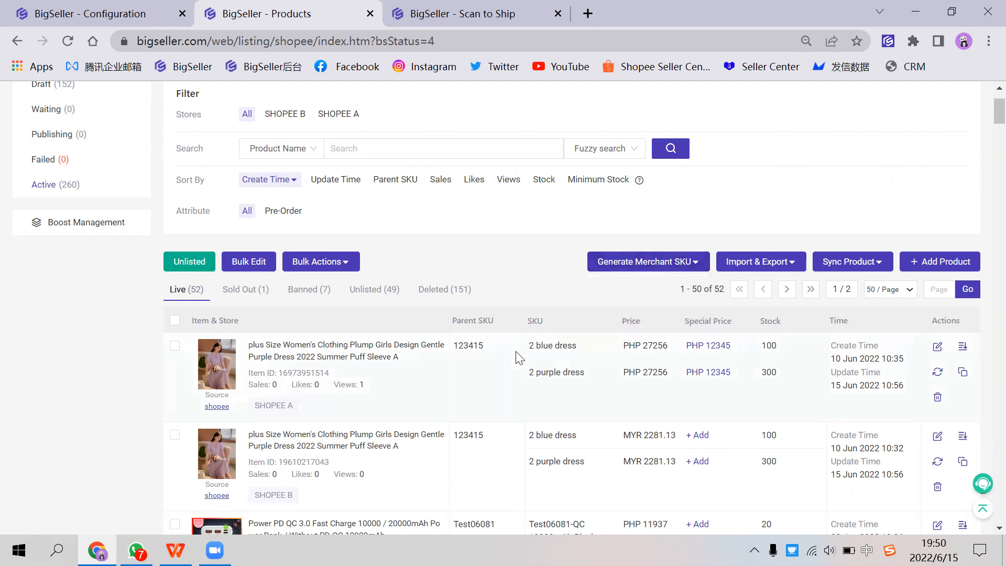
Step: Compare the same dress listed in the SHOPEE A and SHOPEE B stores, including the purple variation's stock
scroll(503, 350, "down", 2)
scroll(529, 322, "up", 1)
left_click_drag(254, 398, 287, 406)
double_click(768, 372)
scroll(398, 398, "down", 1)
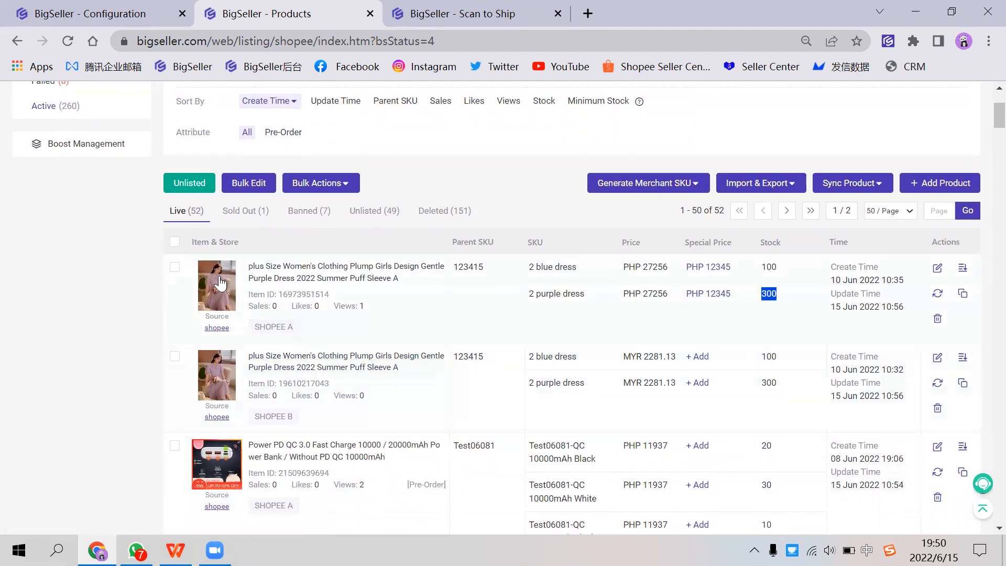
mouse_move(220, 283)
left_click_drag(253, 329, 296, 329)
left_click_drag(254, 417, 295, 418)
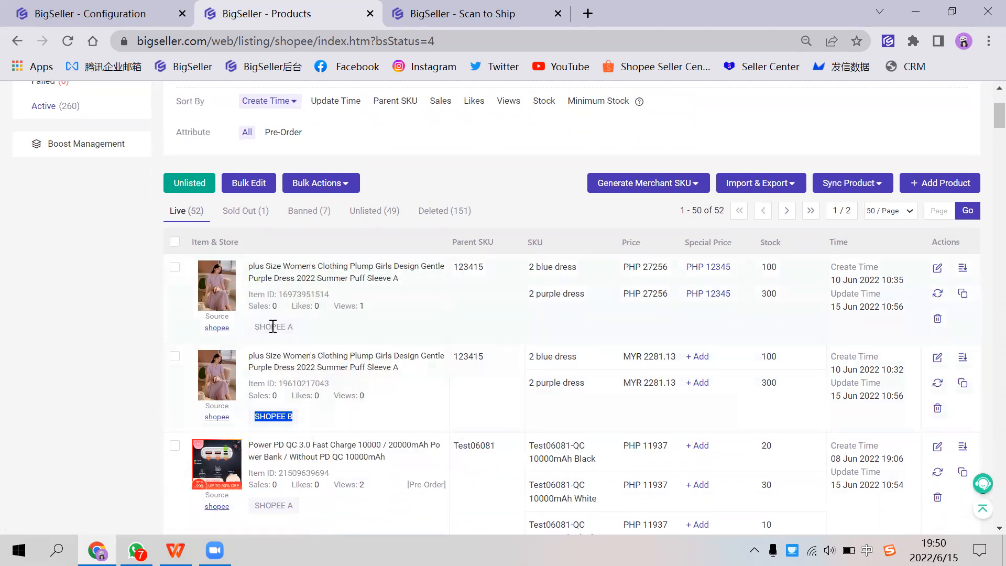
left_click_drag(265, 417, 292, 417)
left_click_drag(253, 330, 292, 330)
left_click_drag(254, 416, 292, 416)
left_click_drag(254, 329, 299, 331)
scroll(769, 386, "up", 3)
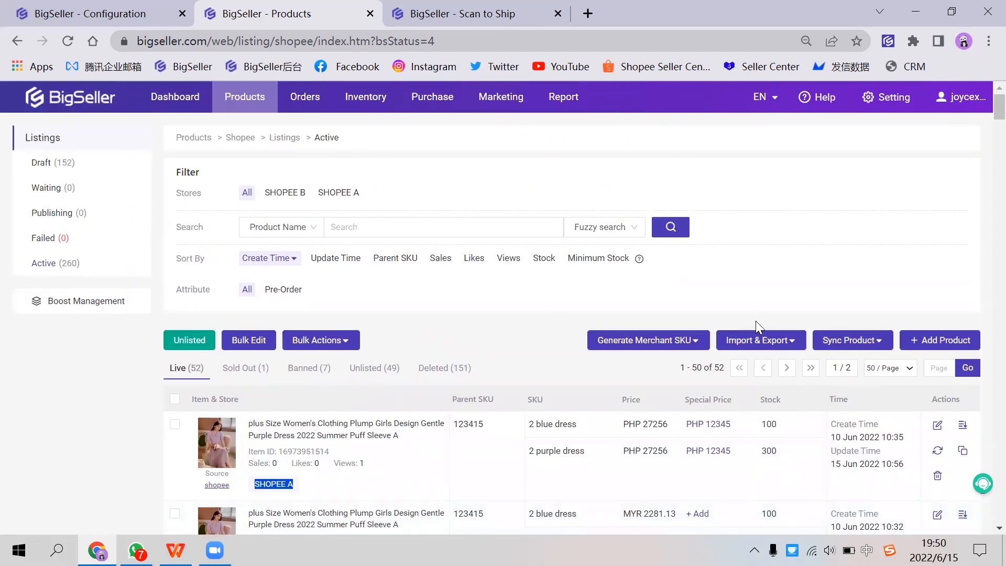
Step: Open the Sync Inventory page in the browser tab that holds the Configuration page
left_click(401, 21)
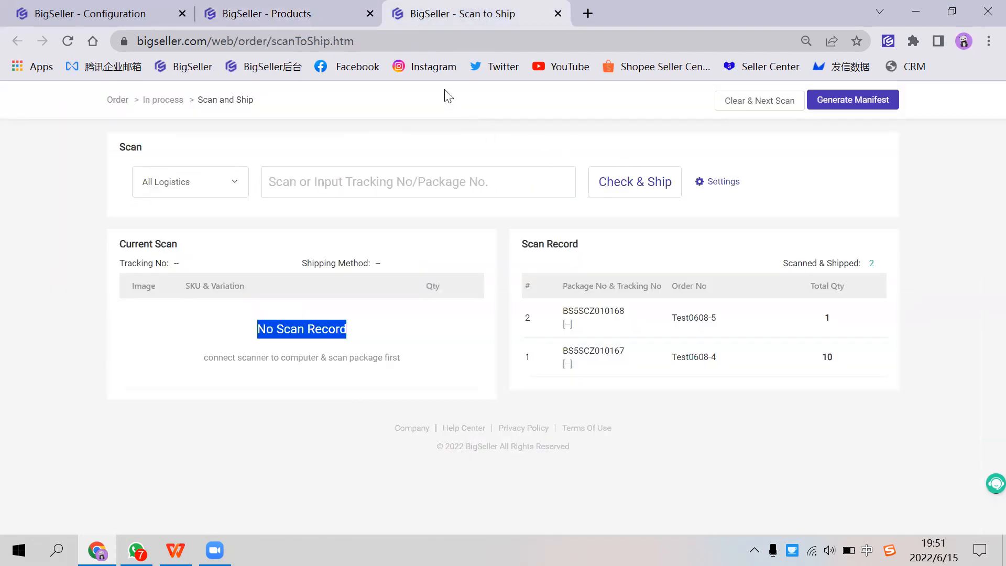
left_click(118, 21)
left_click(419, 14)
left_click(117, 13)
mouse_move(296, 98)
left_click(489, 130)
Step: Close the Scan to Ship browser tab and confirm leaving the site
left_click(404, 19)
right_click(401, 20)
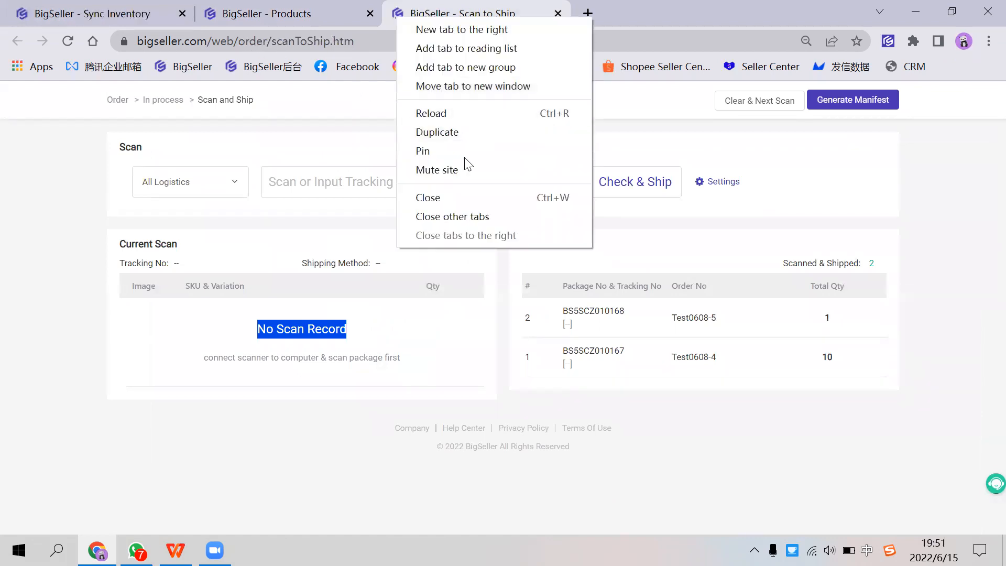
left_click(454, 206)
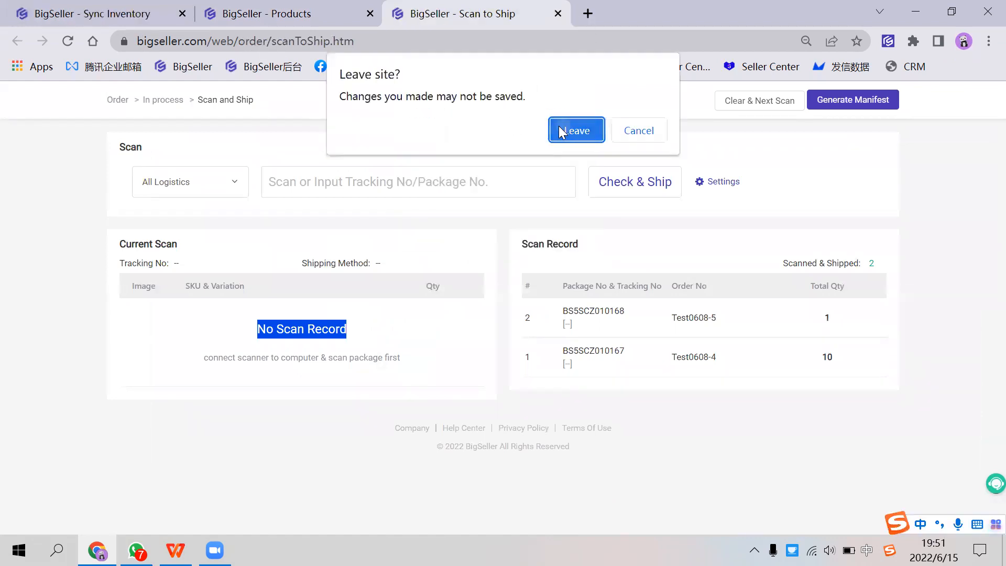
left_click(558, 126)
Step: Check the how-to guide on the Sync Inventory page again, close it, and return to the Shopee listings
left_click(163, 24)
left_click(295, 23)
left_click(105, 14)
left_click(726, 137)
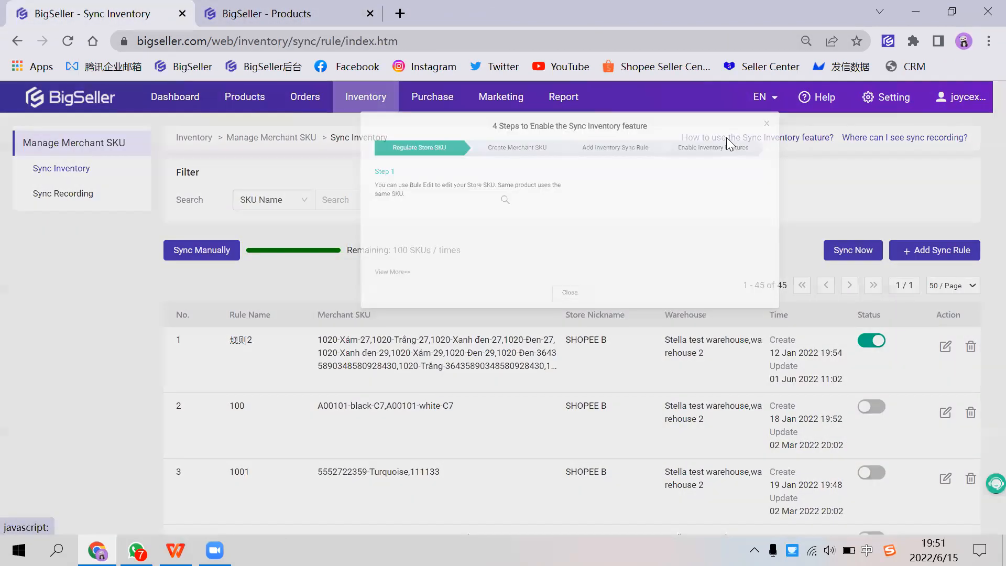
left_click(489, 360)
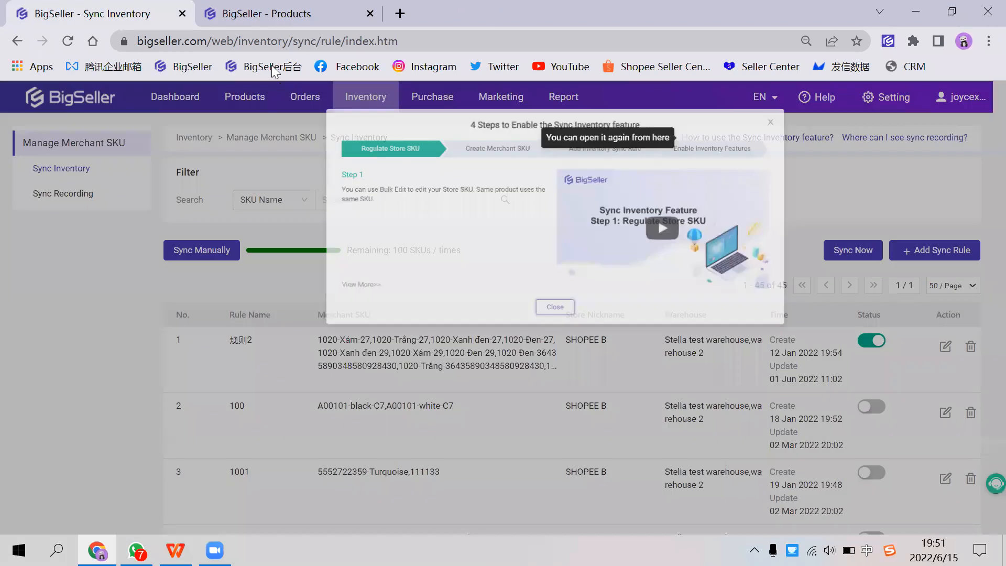
left_click(260, 23)
Step: Check the parent SKU and variation SKUs of the SHOPEE A dress listing and open that listing for editing
scroll(522, 401, "down", 2)
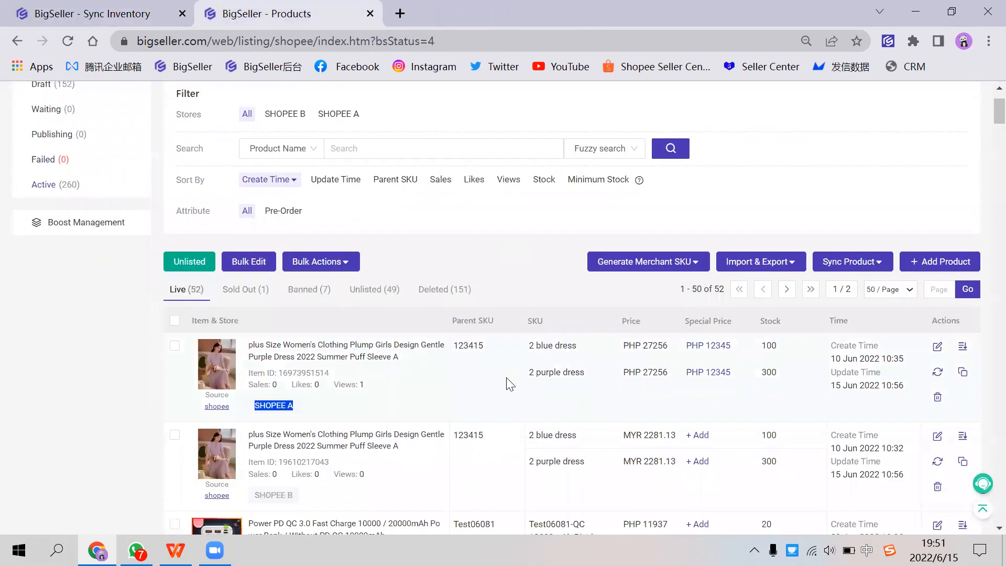
scroll(521, 402, "down", 3)
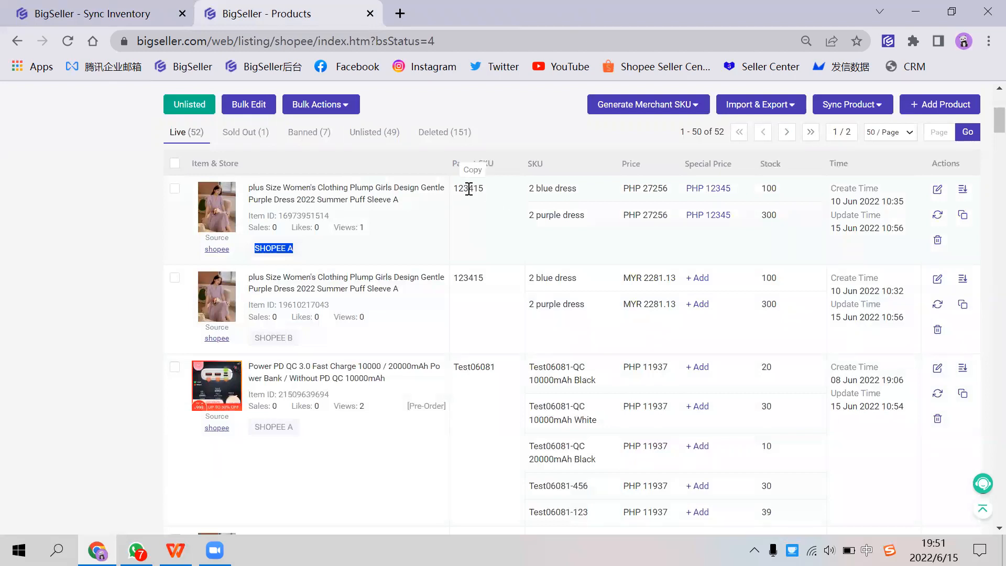
left_click_drag(459, 188, 574, 213)
left_click(554, 231)
scroll(796, 287, "up", 2)
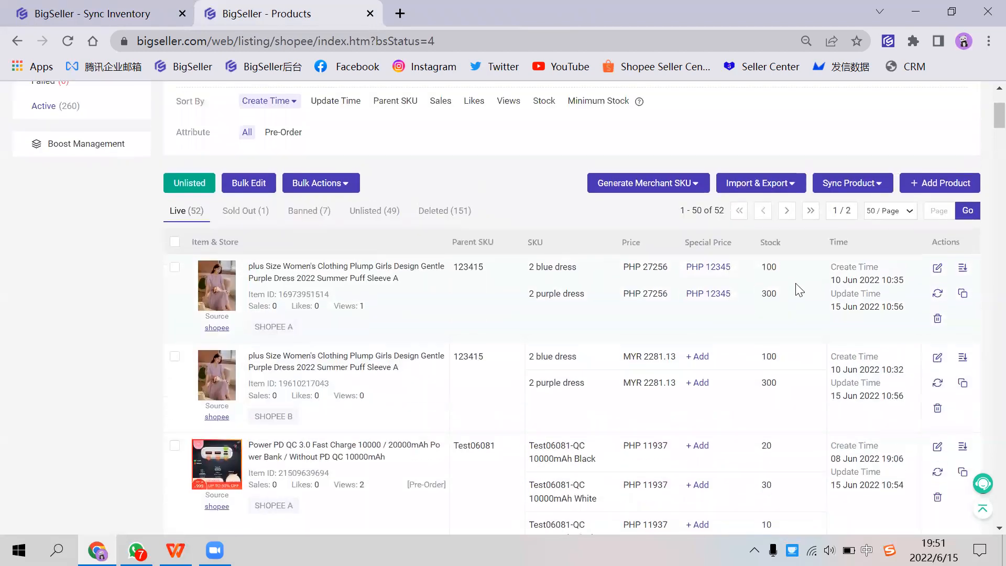
left_click(937, 268)
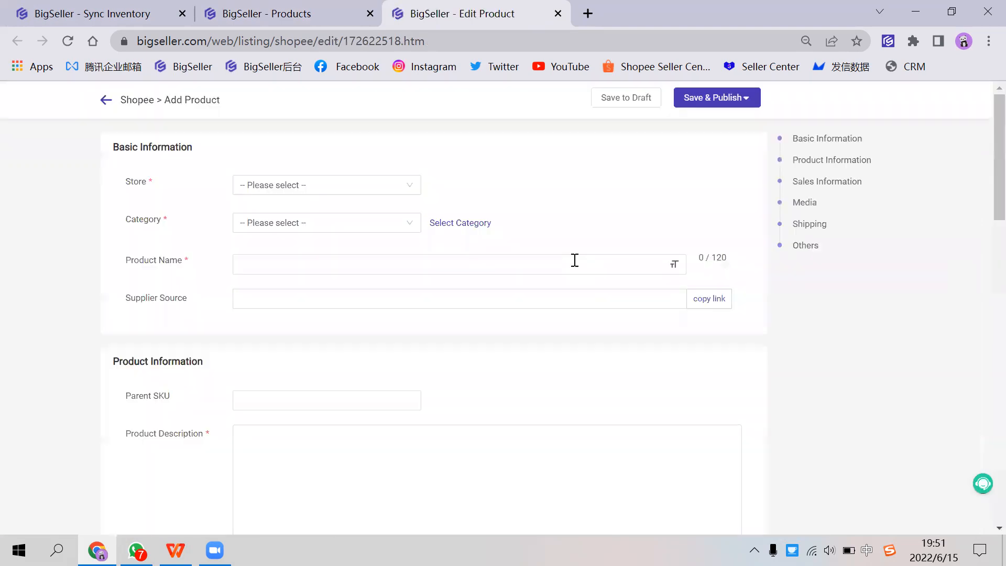
Step: Examine the parent SKU and the variation SKUs in the dress listing's edit page and close that page
scroll(320, 244, "down", 3)
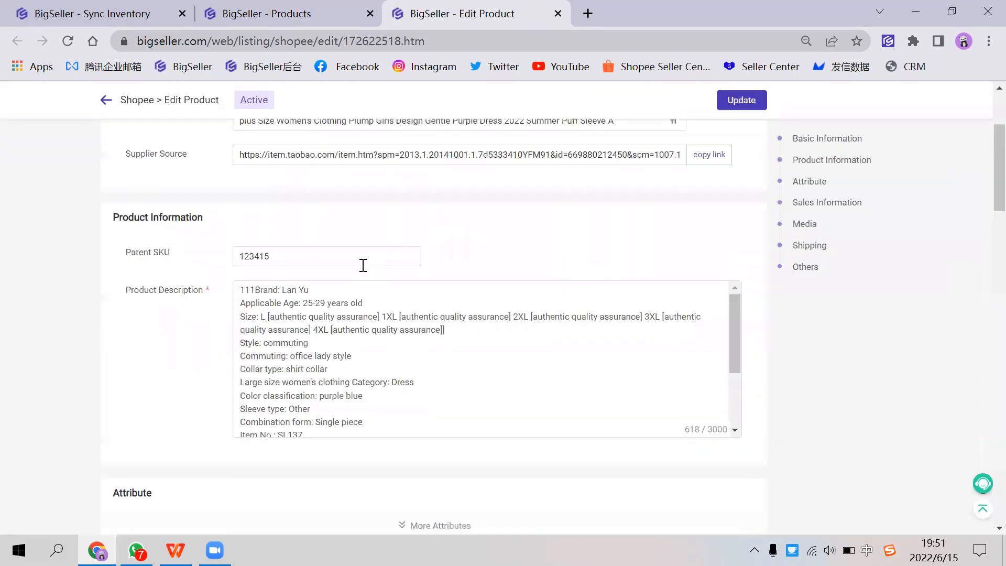
scroll(362, 270, "down", 2)
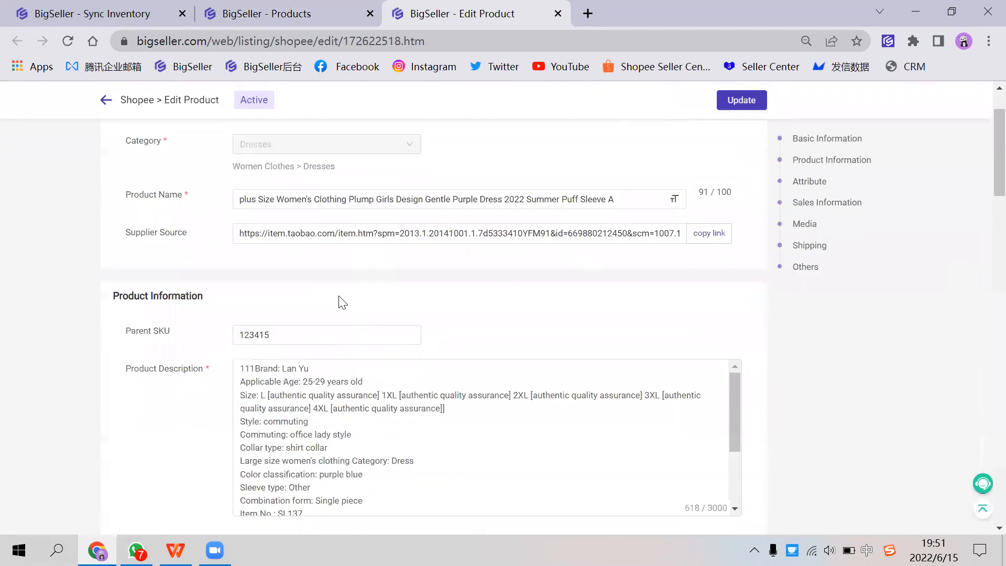
double_click(235, 342)
scroll(225, 328, "down", 13)
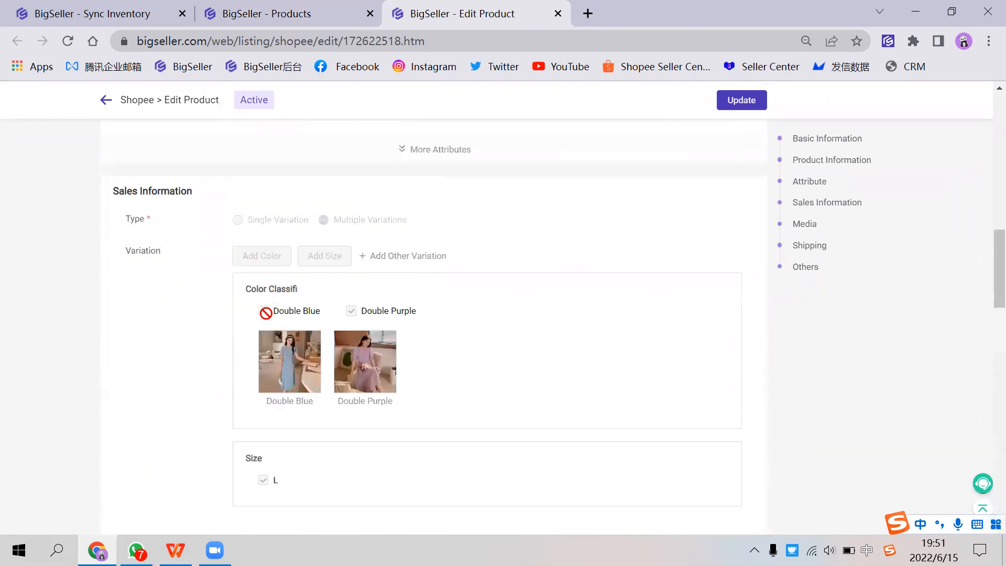
scroll(314, 309, "down", 6)
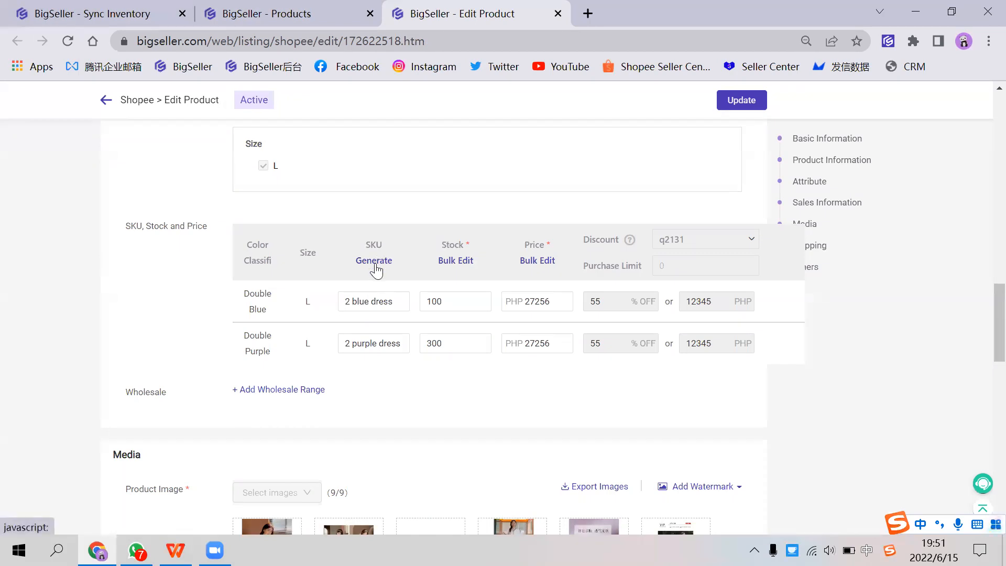
left_click_drag(395, 301, 325, 308)
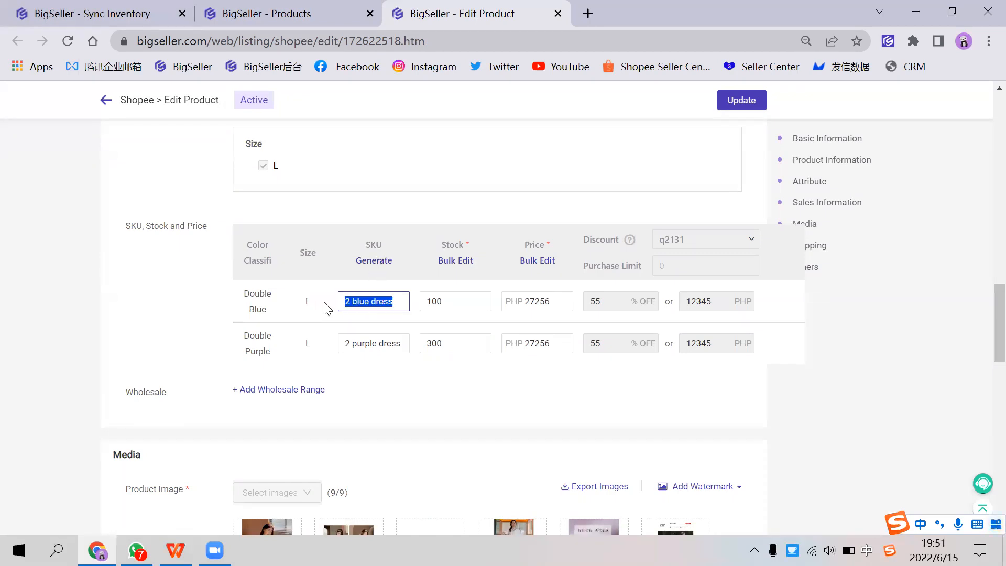
left_click(328, 302)
scroll(367, 301, "up", 1)
scroll(368, 302, "down", 1)
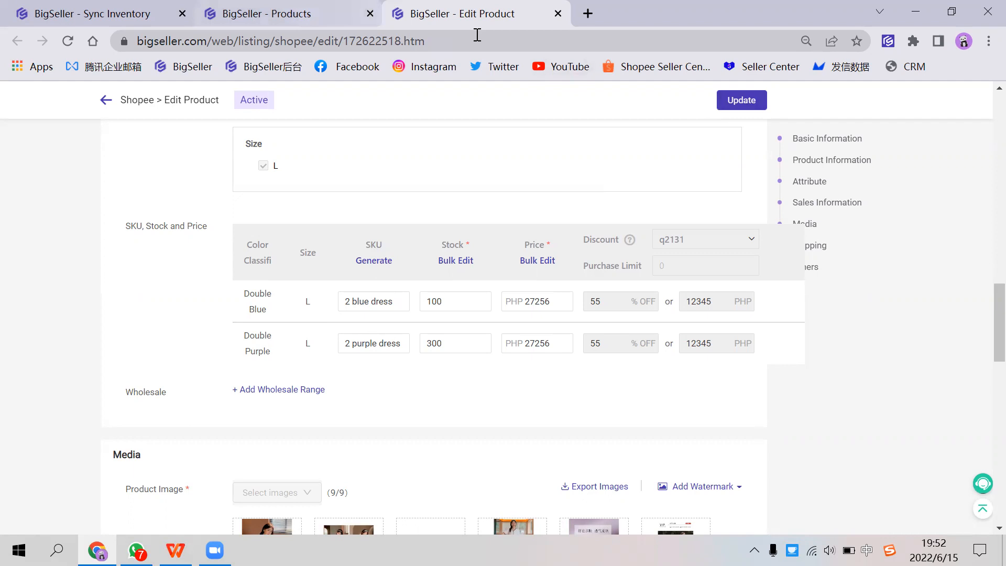
right_click(393, 13)
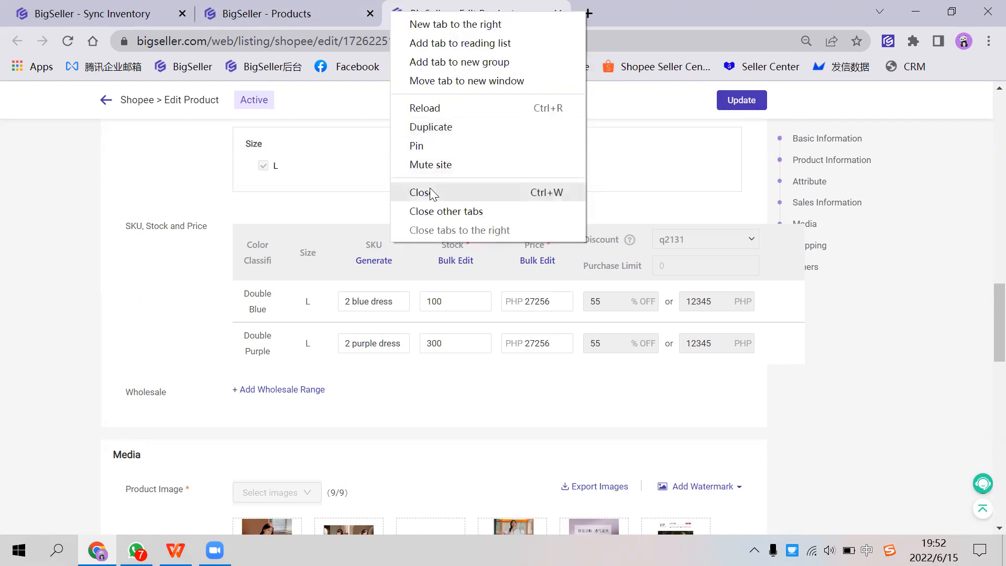
left_click(588, 192)
Step: Read the Create Merchant SKU step in the how-to guide on the Sync Inventory page and close the guide
left_click(118, 13)
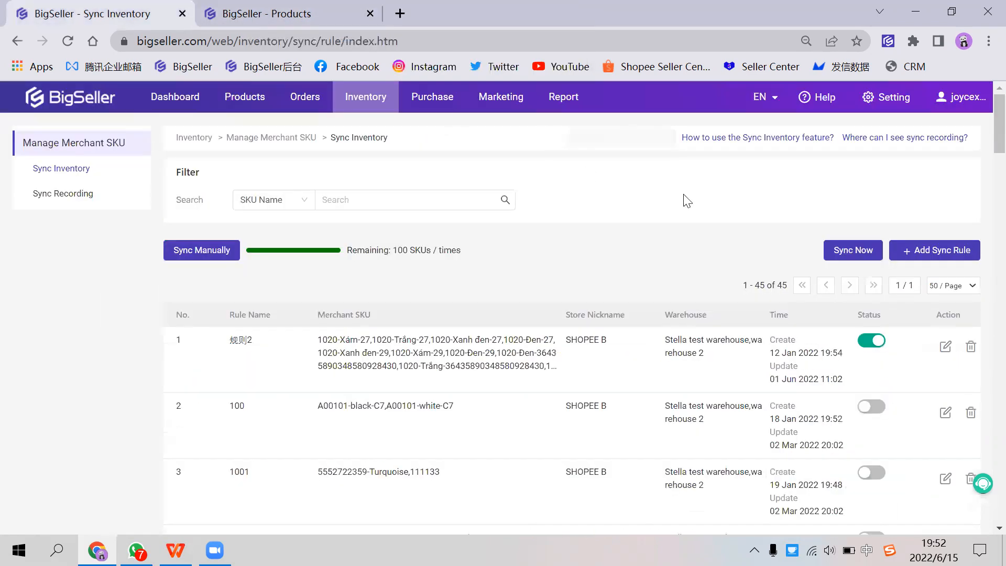
left_click(784, 139)
left_click(458, 152)
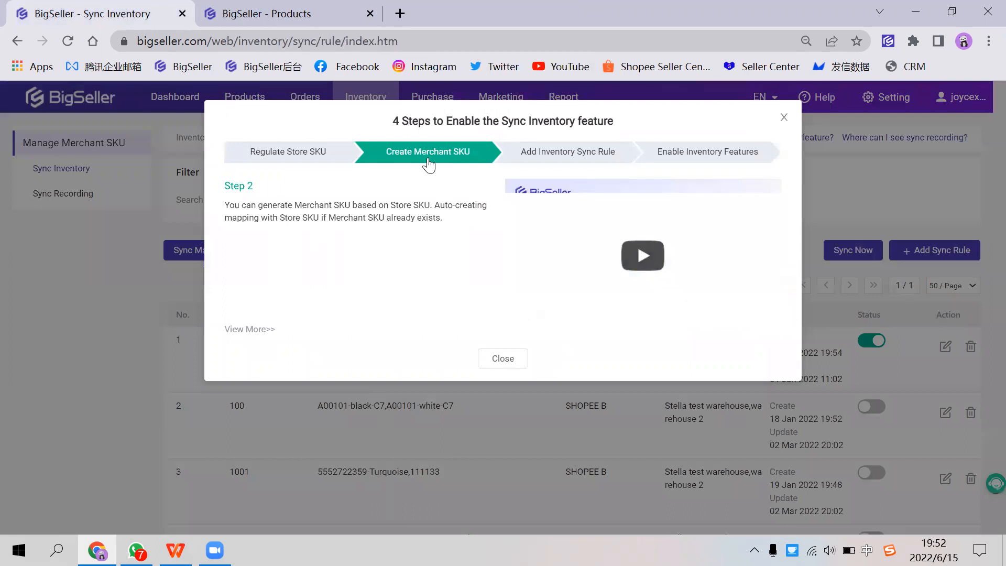
left_click_drag(278, 208, 398, 205)
left_click(449, 296)
left_click(501, 358)
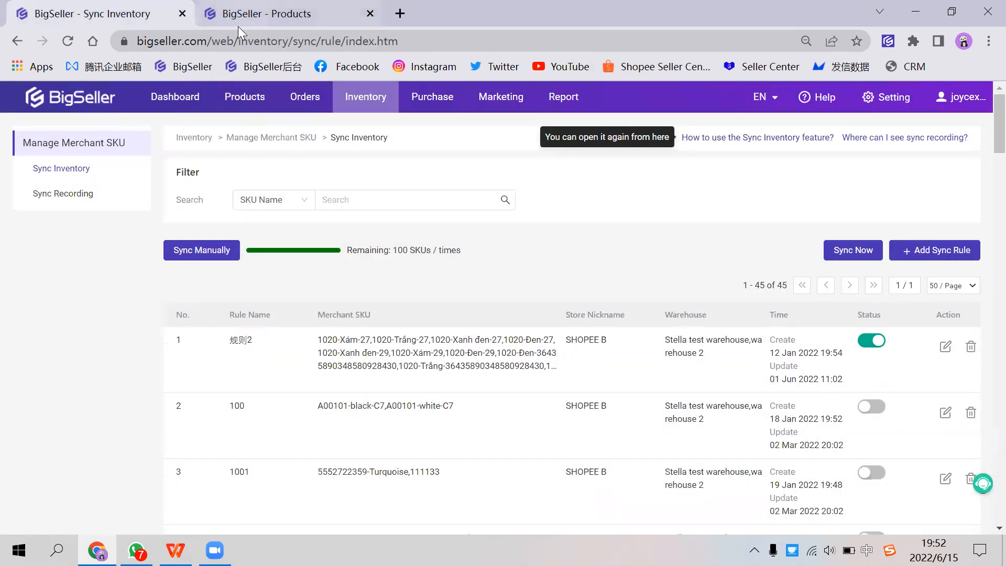
Step: Return to the Shopee listings and generate merchant SKUs for only the SHOPEE A dress listing, confirming the SKU check
left_click(237, 24)
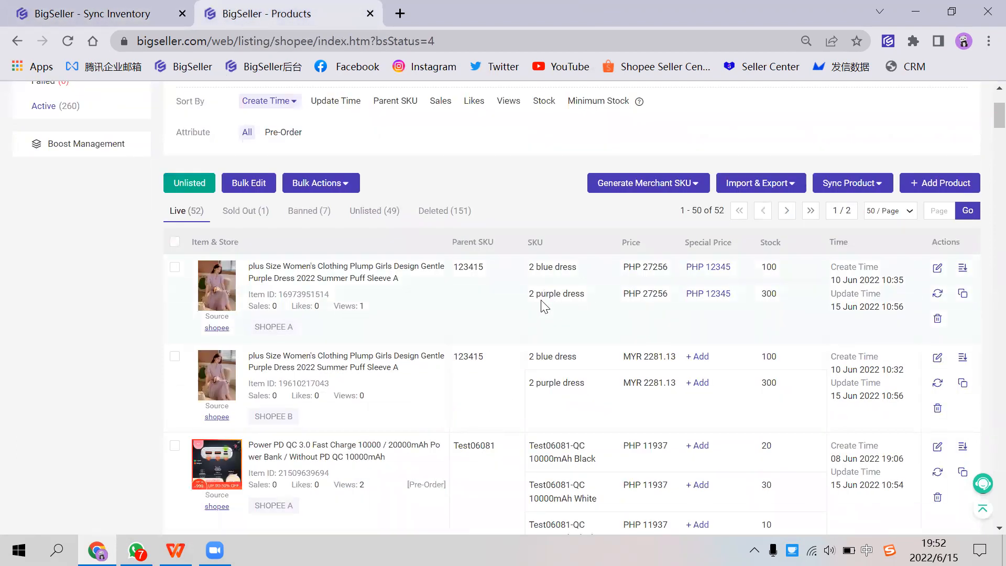
left_click(175, 267)
mouse_move(650, 184)
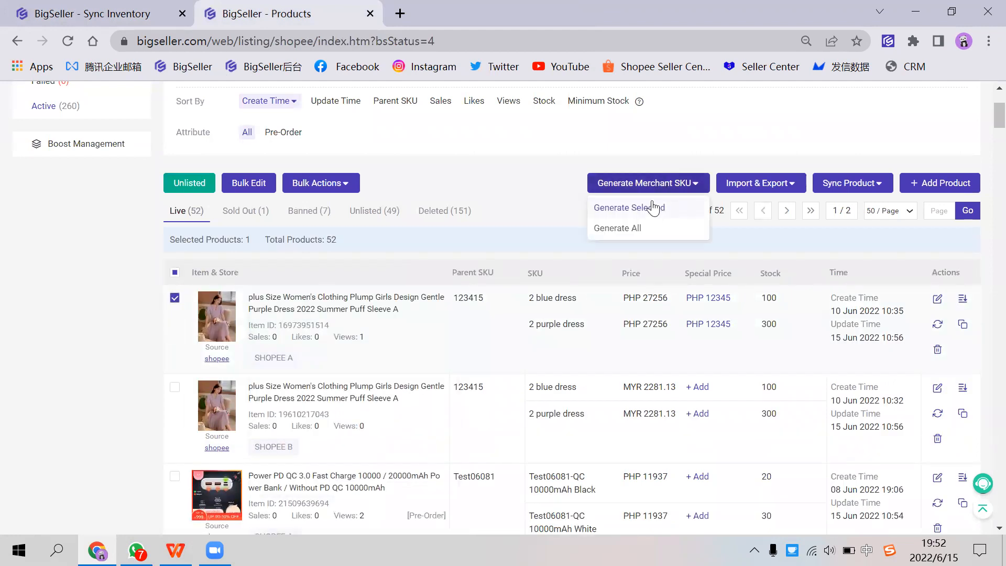
left_click(652, 209)
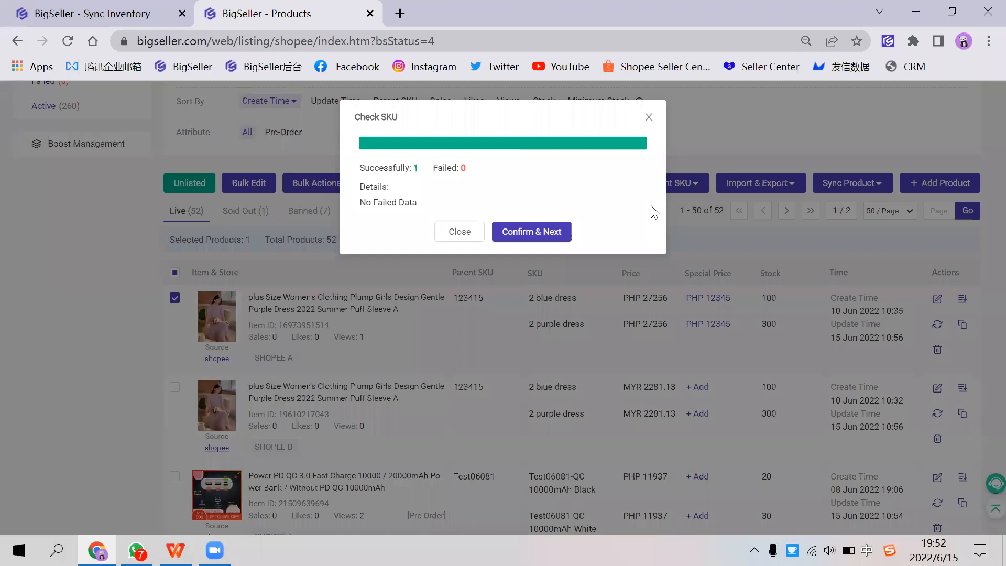
left_click(549, 237)
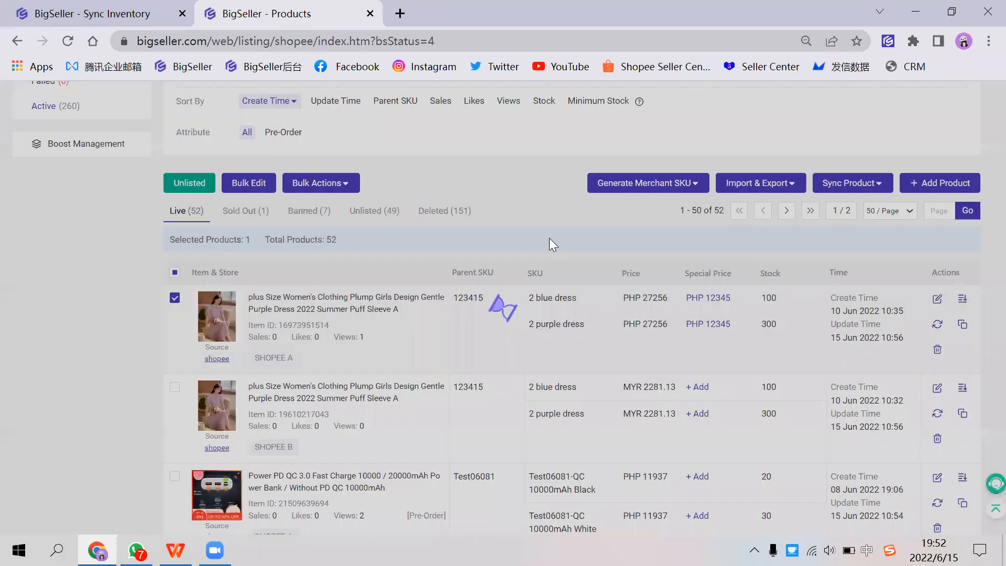
left_click_drag(459, 104, 566, 105)
left_click(466, 104)
left_click_drag(465, 104, 549, 102)
left_click(533, 121)
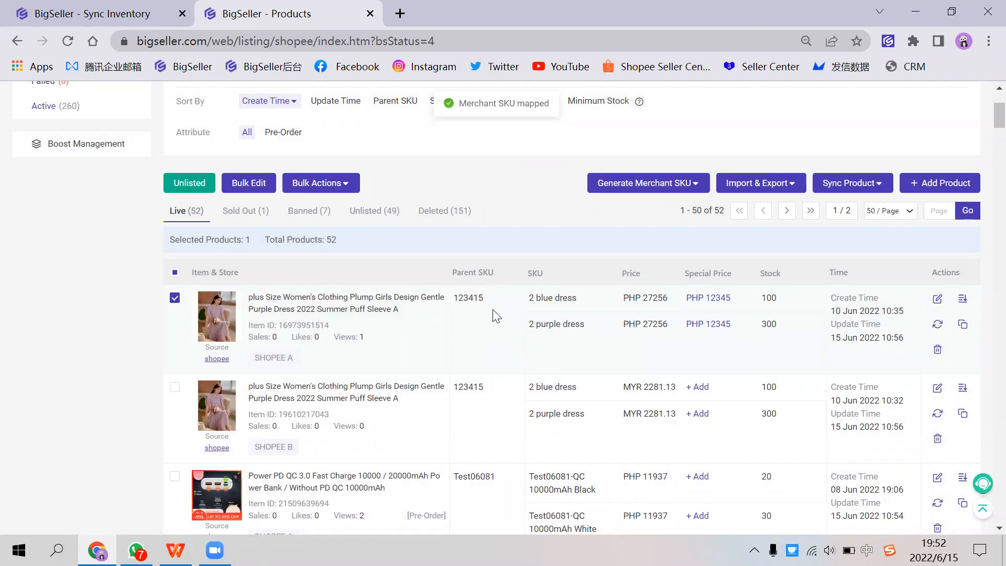
Step: Compare the parent SKU, store names and variation SKUs of the SHOPEE A and SHOPEE B dress listings
scroll(483, 333, "down", 1)
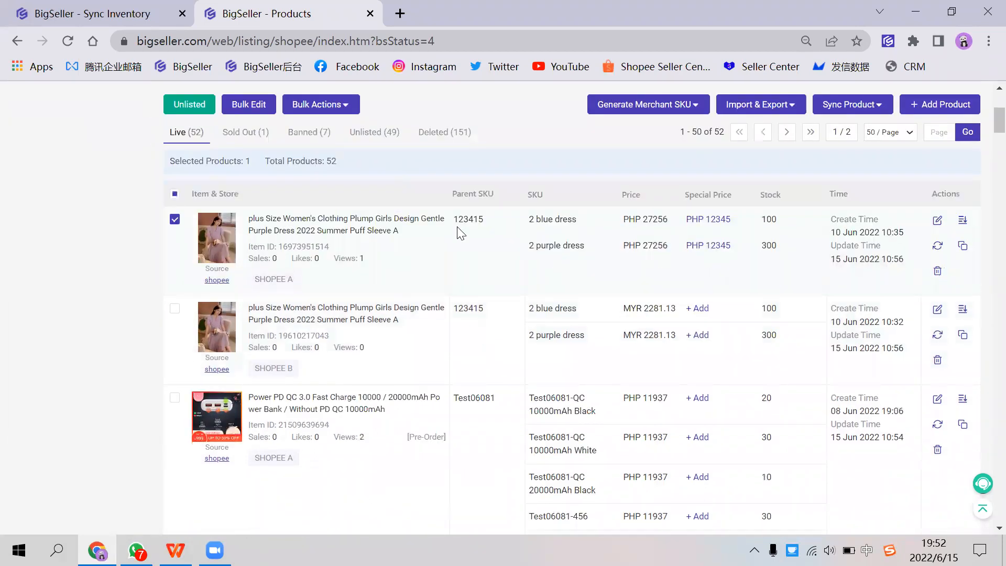
left_click_drag(457, 219, 546, 219)
left_click(491, 301)
left_click_drag(258, 368, 304, 373)
left_click_drag(276, 278, 327, 277)
left_click(328, 277)
left_click_drag(529, 217, 547, 325)
left_click(547, 326)
Step: Select the SHOPEE B dress listing instead of the SHOPEE A one and show the options for generating merchant SKUs
left_click(174, 219)
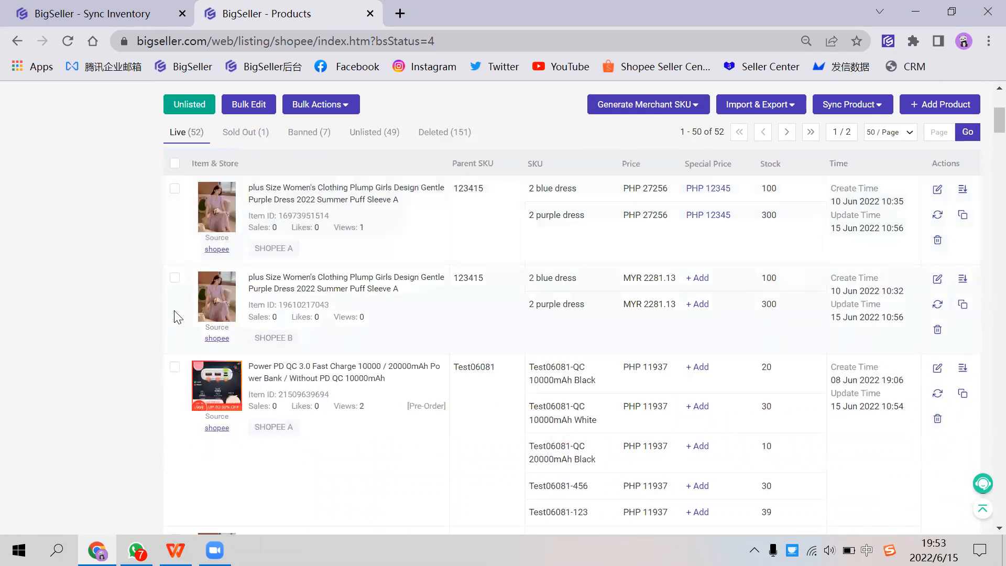
left_click(174, 278)
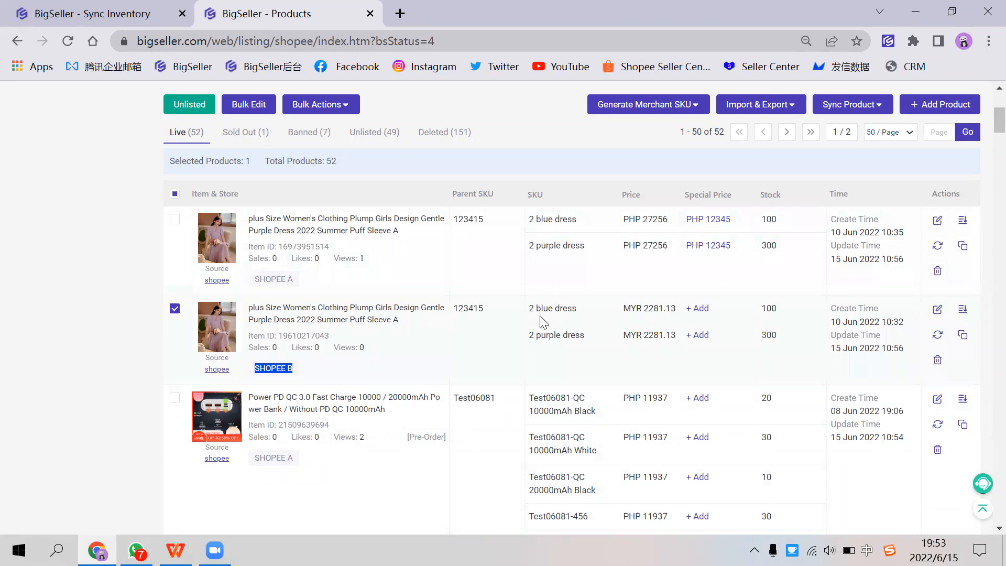
mouse_move(636, 115)
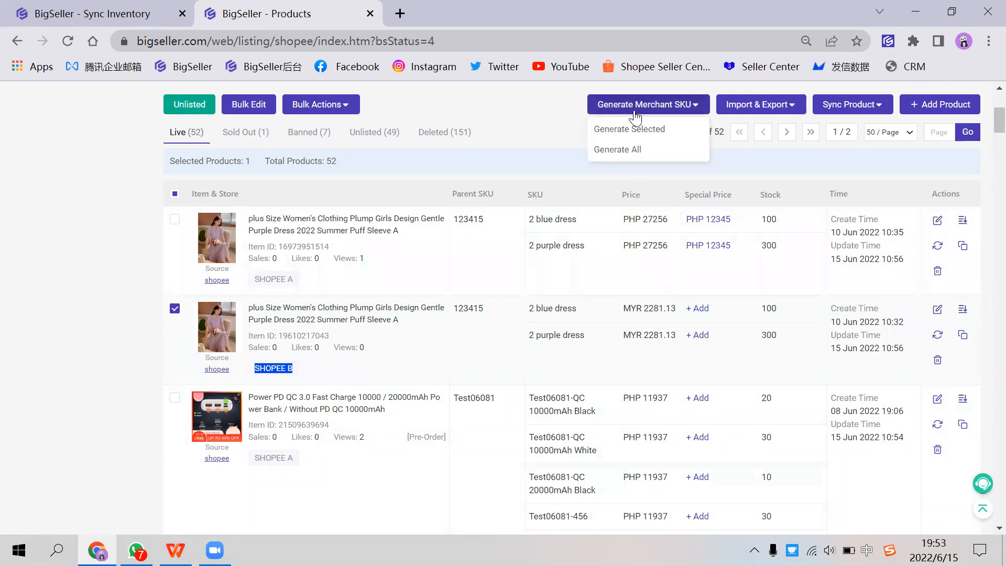
Step: Copy the variation SKU "2 purple dress" and search for it by SKU name on the Merchant SKU page
scroll(531, 144, "up", 5)
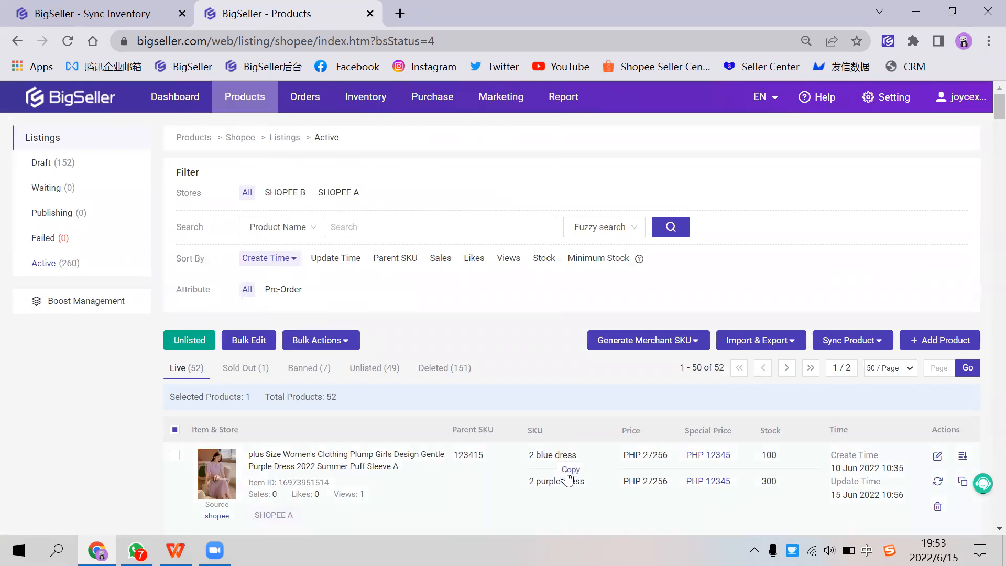
left_click(568, 470)
mouse_move(365, 100)
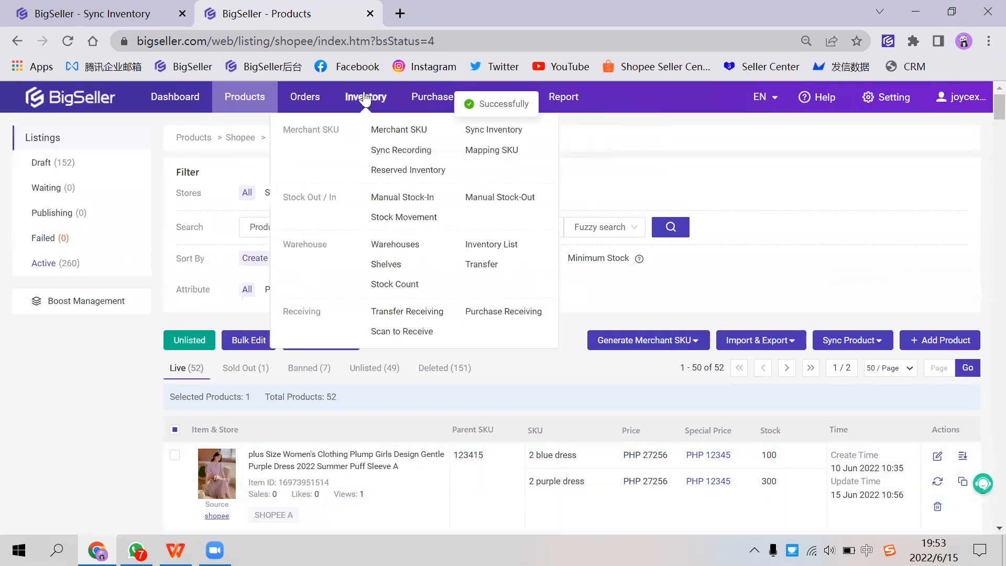
left_click(387, 131)
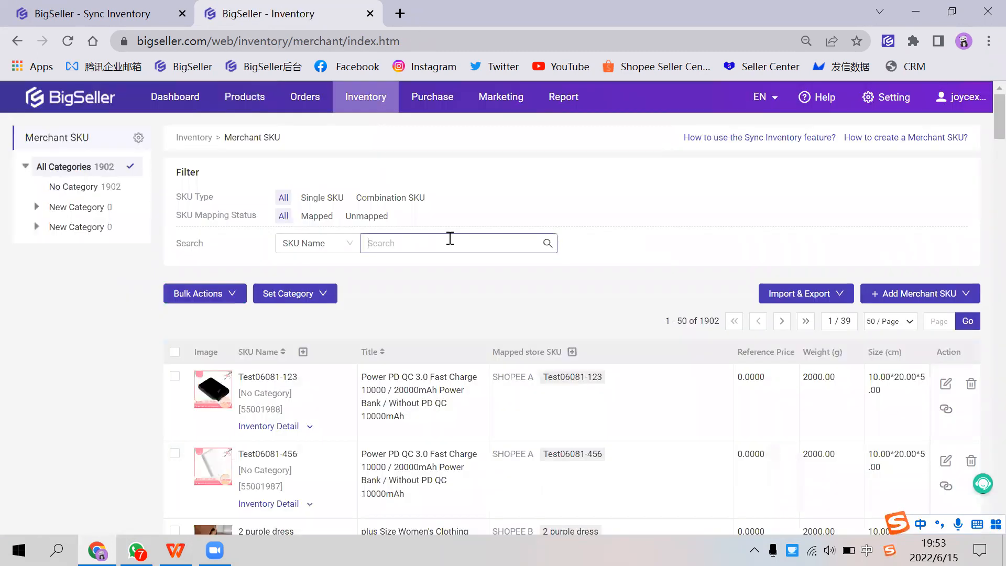
left_click(449, 239)
key("ctrl+v")
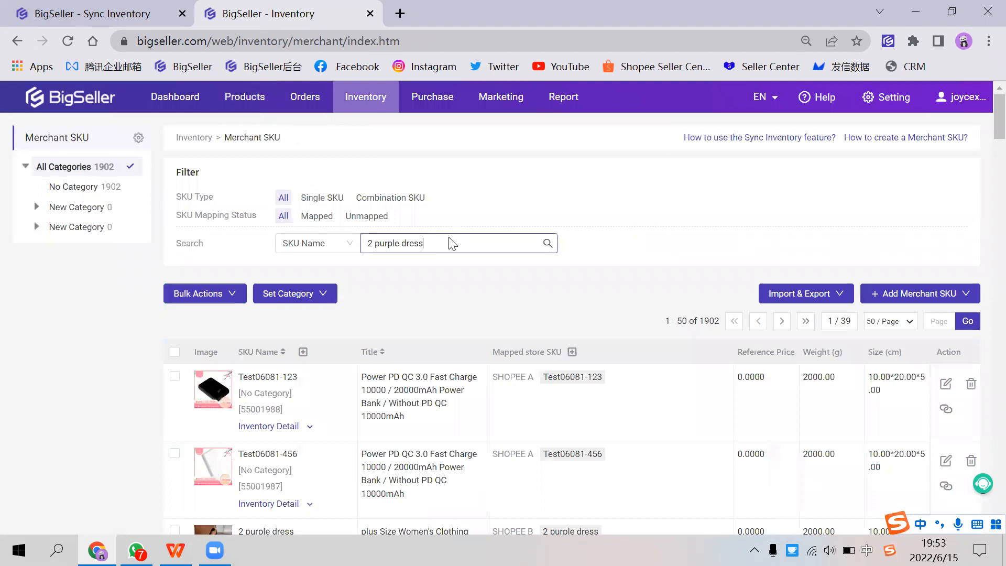
key("Return")
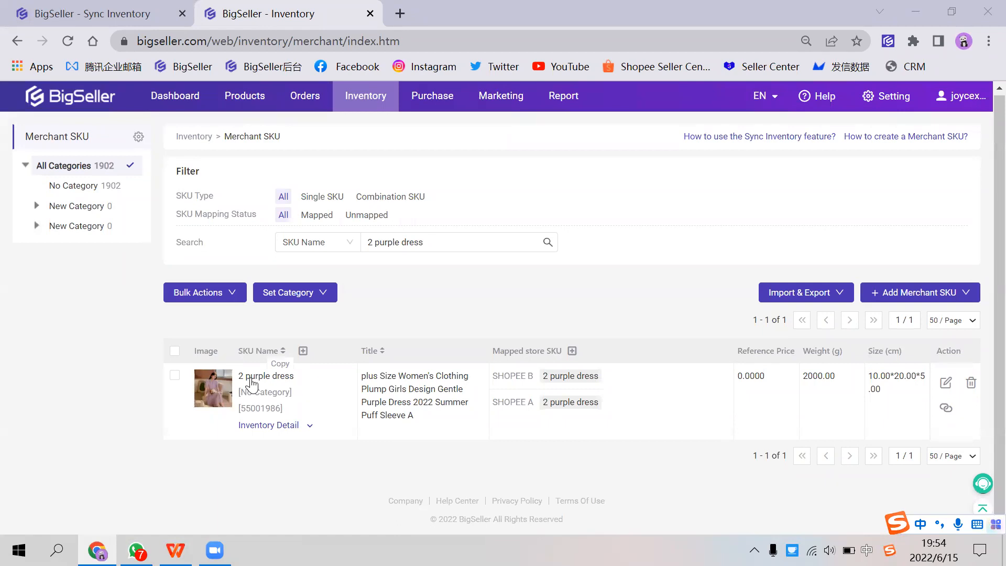
Step: Check which store SKUs are mapped to the "2 purple dress" merchant SKU
left_click_drag(492, 350, 583, 354)
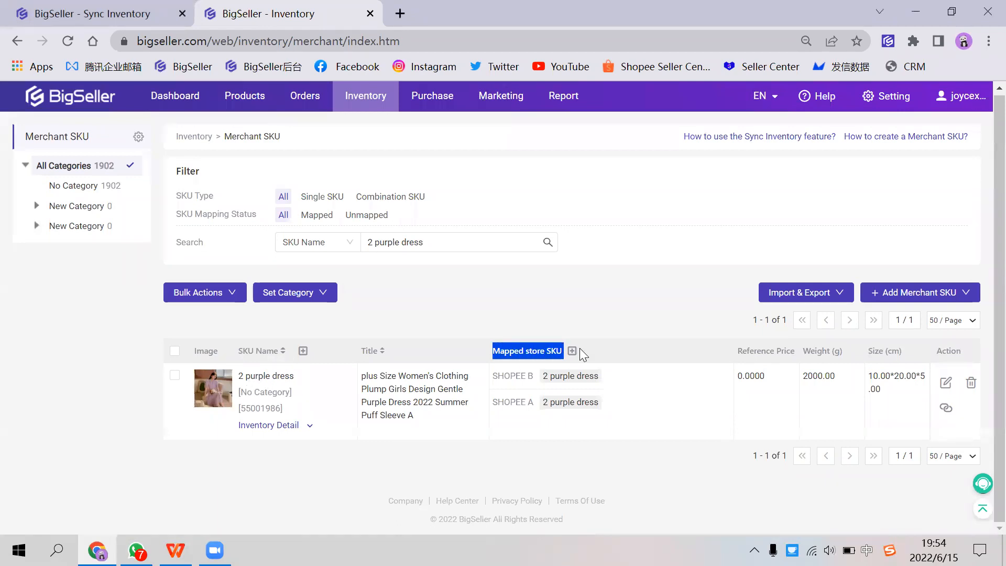
left_click_drag(494, 376, 537, 382)
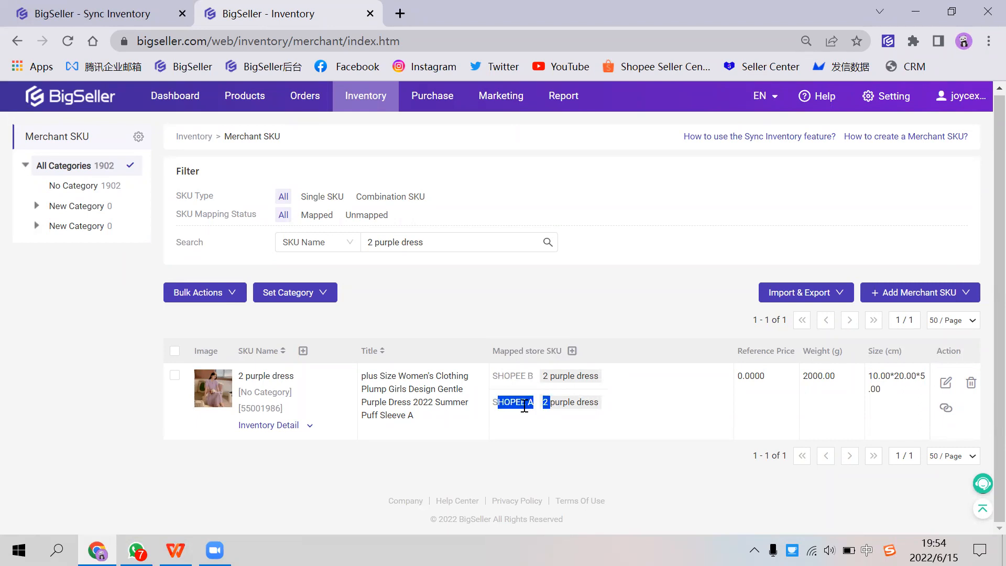
left_click(511, 376)
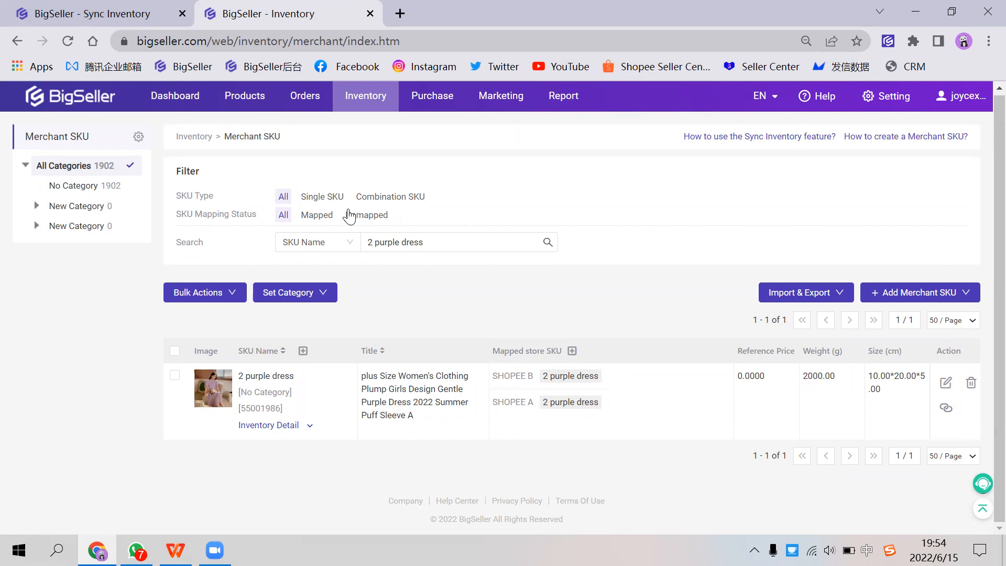
Step: Return to the Shopee listings and generate merchant SKUs for the selected SHOPEE A Power PD QC 3.0 power bank listing, confirming the SKU check
mouse_move(248, 105)
left_click(266, 198)
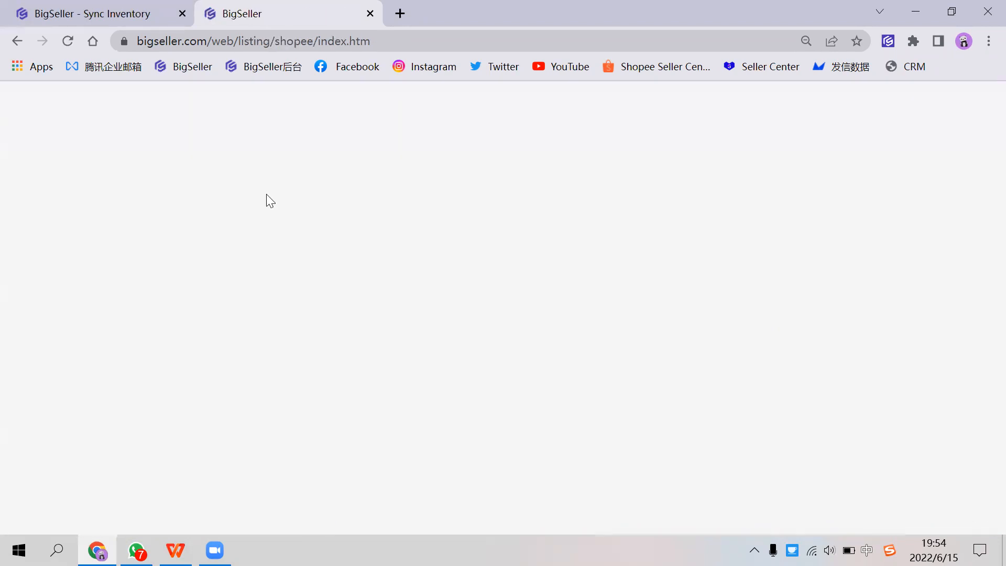
scroll(395, 256, "down", 2)
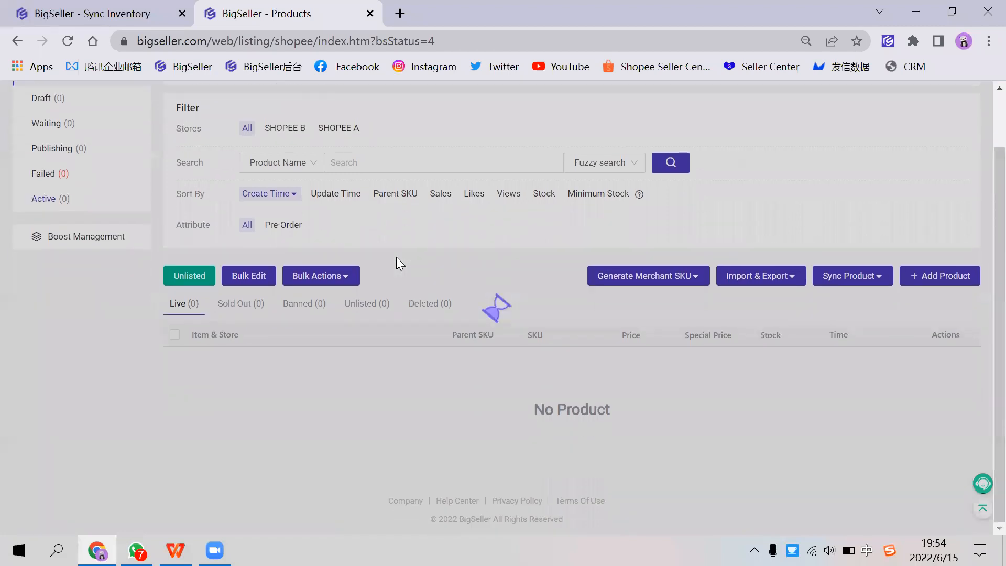
scroll(395, 273, "down", 3)
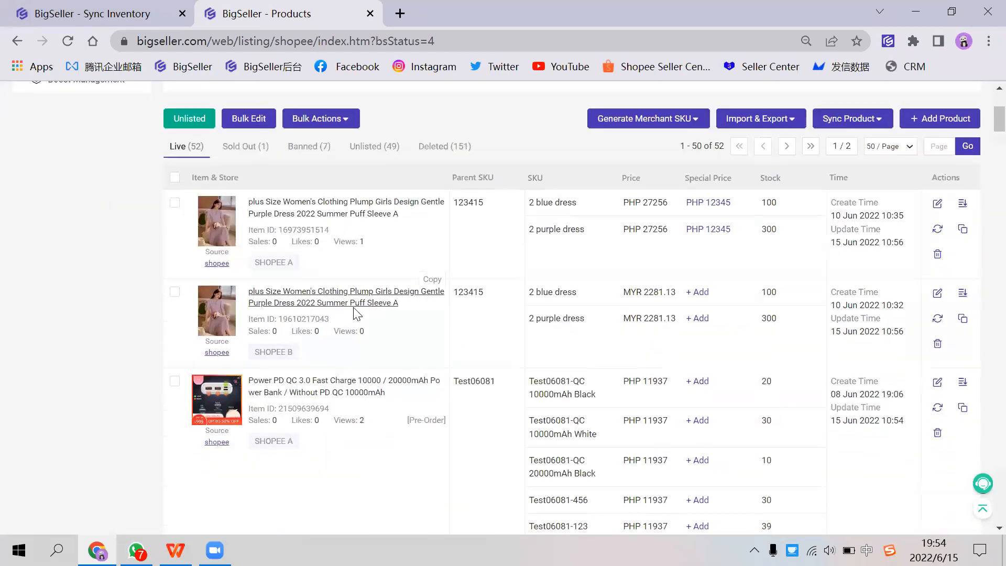
scroll(356, 313, "down", 3)
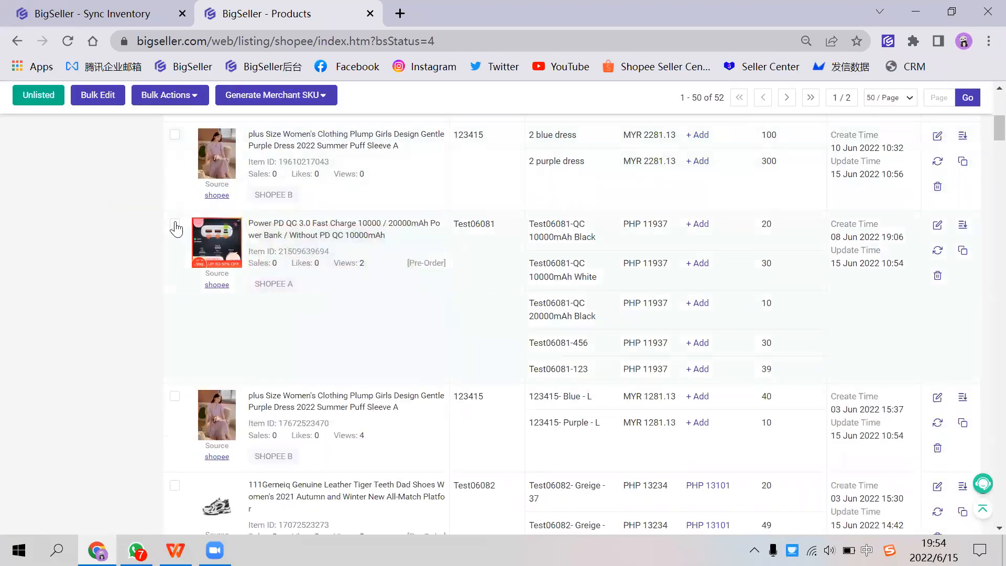
left_click(212, 232)
scroll(790, 314, "up", 2)
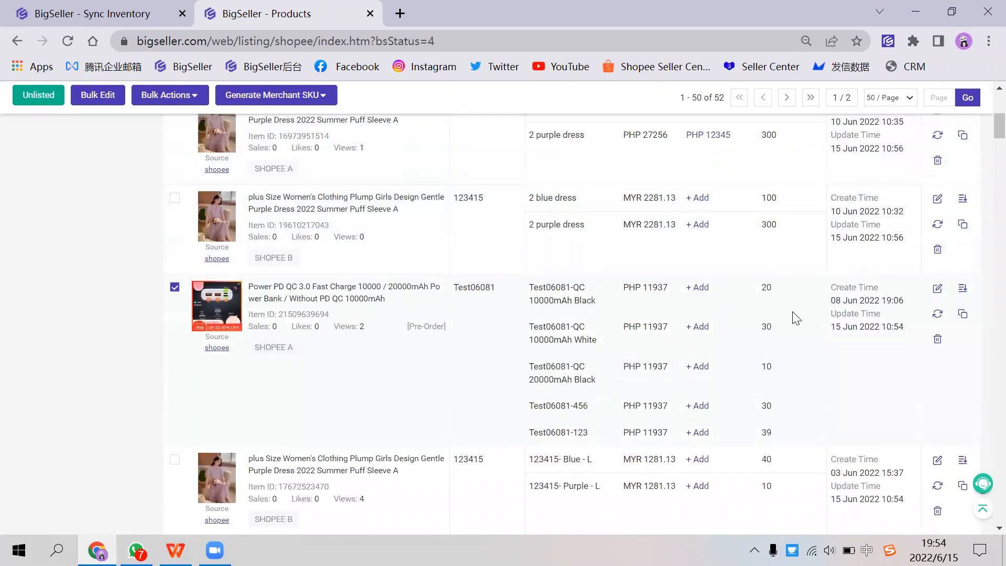
scroll(544, 199, "up", 2)
mouse_move(673, 123)
left_click(642, 144)
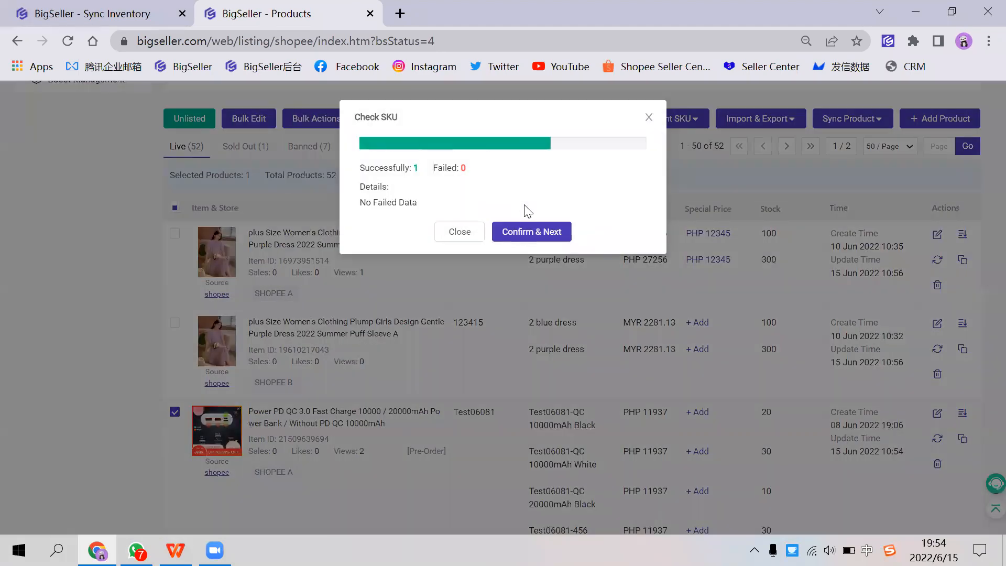
left_click(537, 229)
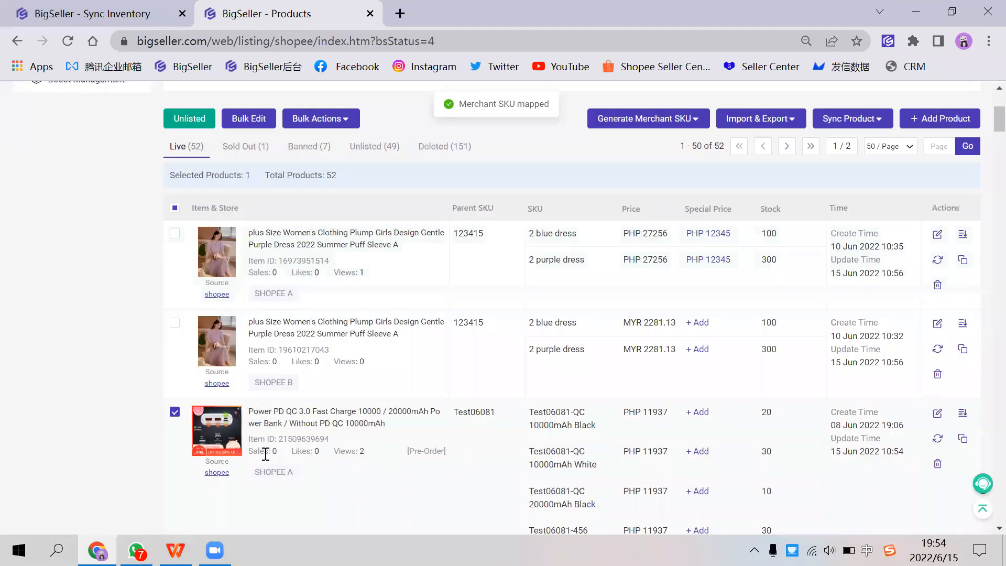
left_click_drag(276, 475, 301, 476)
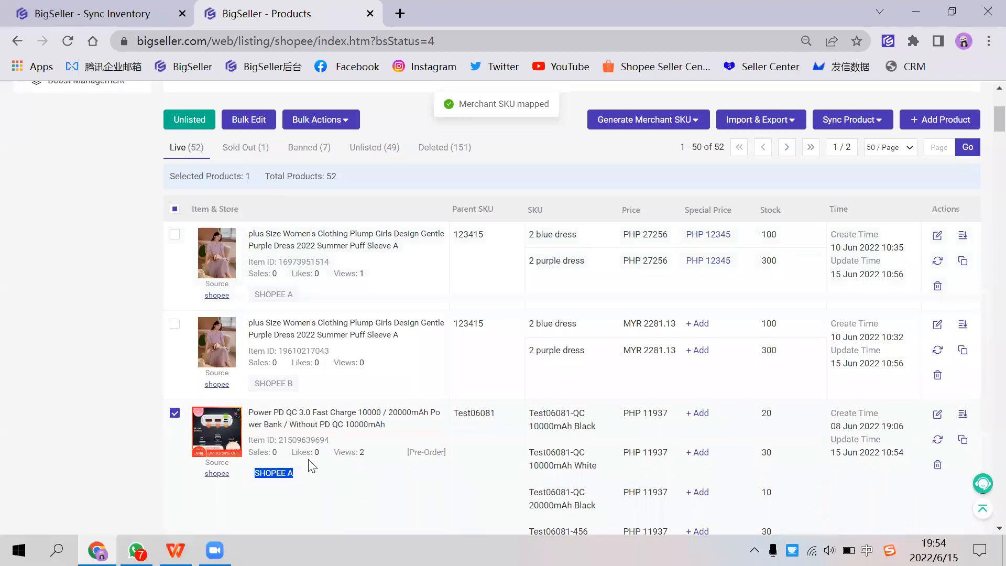
Step: Open the Lazada listings, select the camera lens glass listing for iPhone and show the options for generating merchant SKUs
scroll(310, 462, "up", 5)
mouse_move(261, 93)
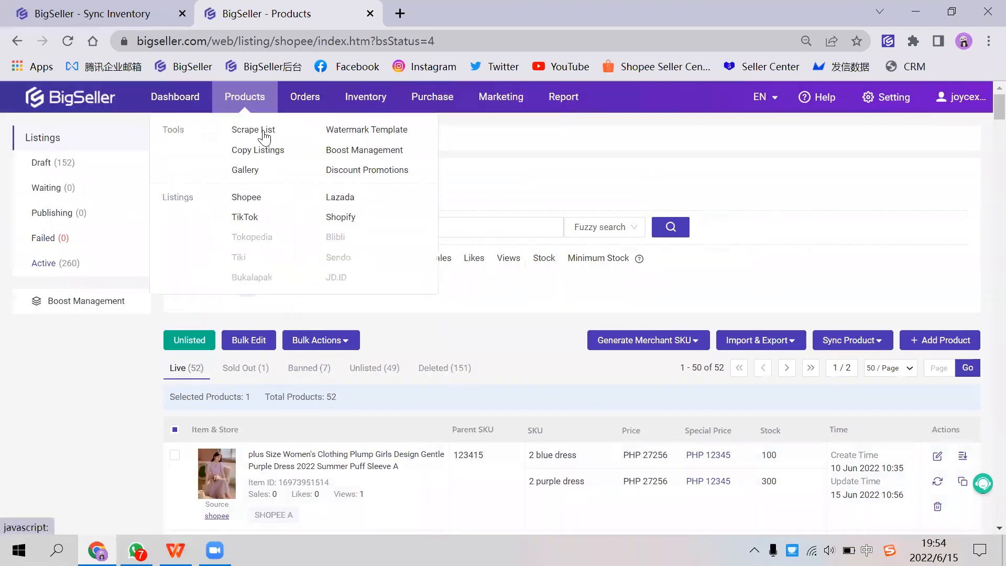
left_click(336, 199)
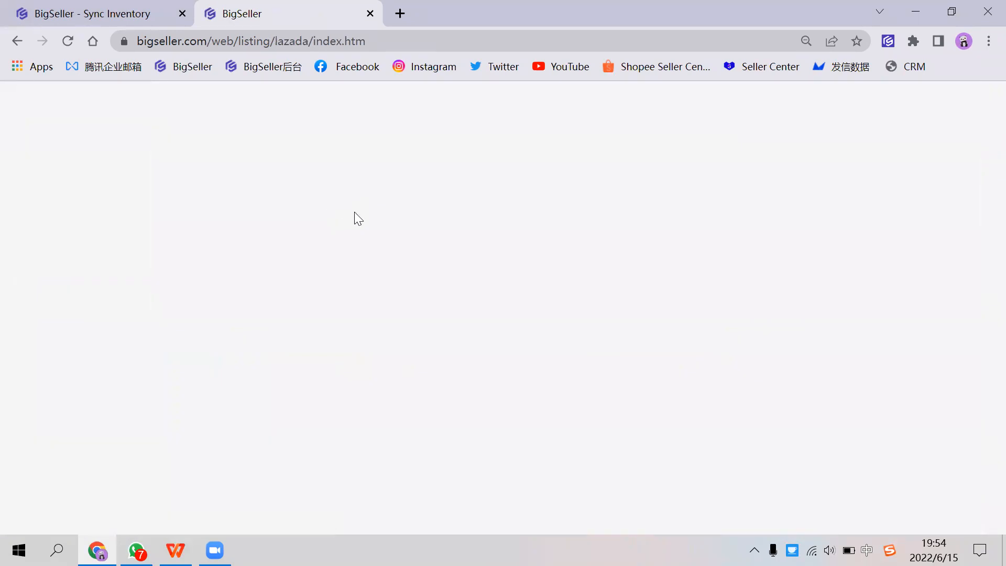
scroll(355, 212, "down", 1)
scroll(355, 213, "down", 3)
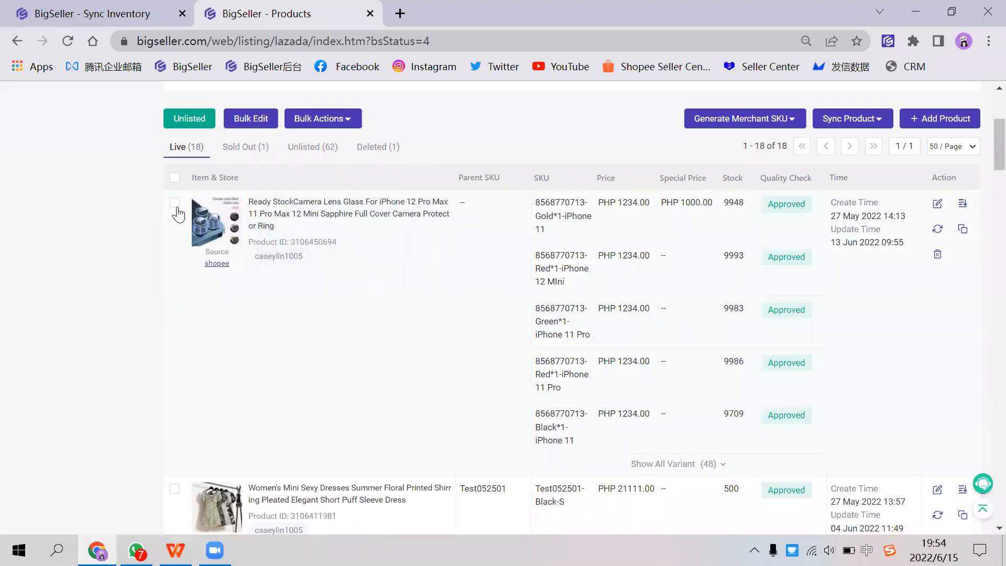
left_click(176, 204)
mouse_move(725, 112)
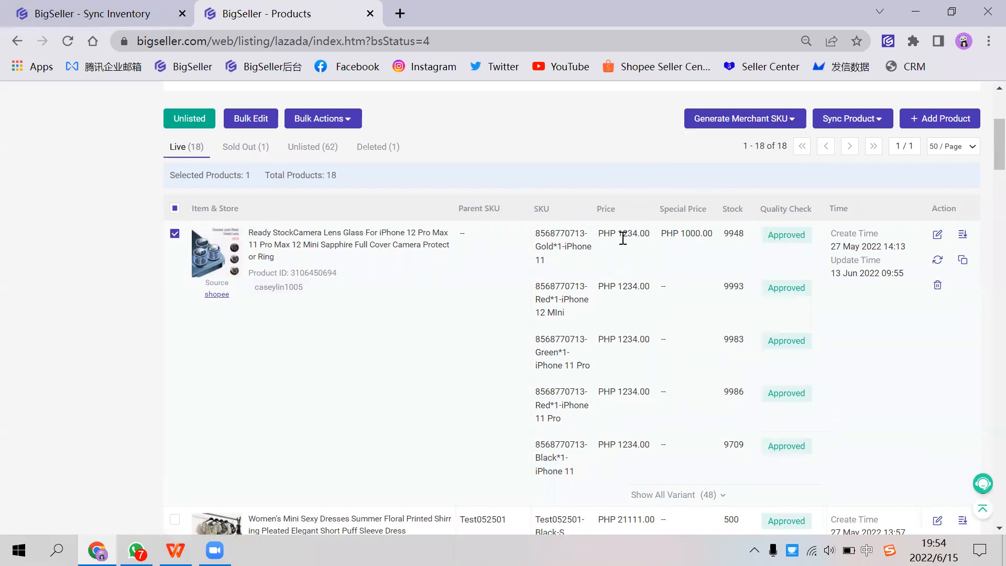
Step: Search for "2 purple dress" by SKU name on the Merchant SKU page and check which store SKUs are mapped to it
scroll(623, 243, "up", 2)
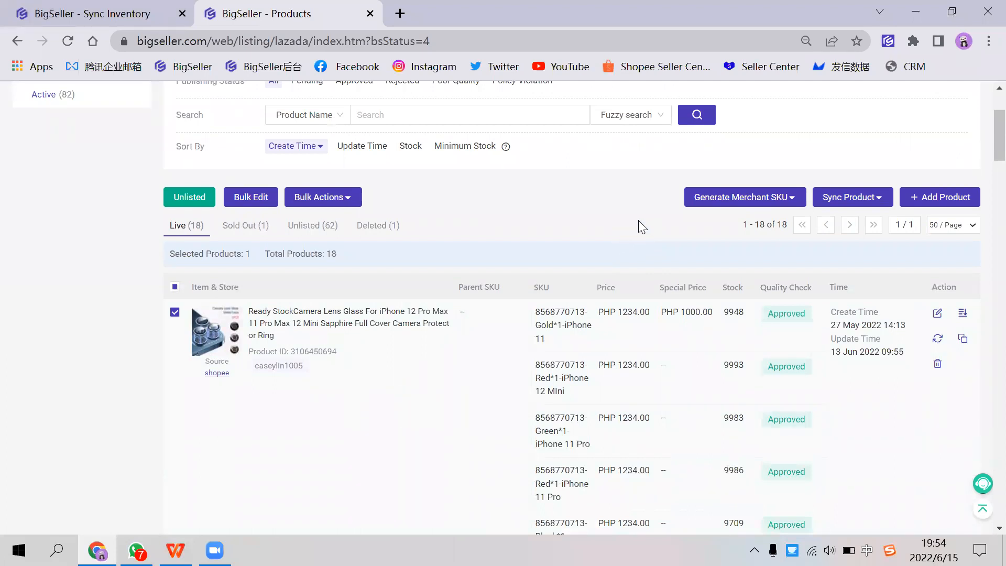
scroll(603, 220, "up", 4)
mouse_move(365, 97)
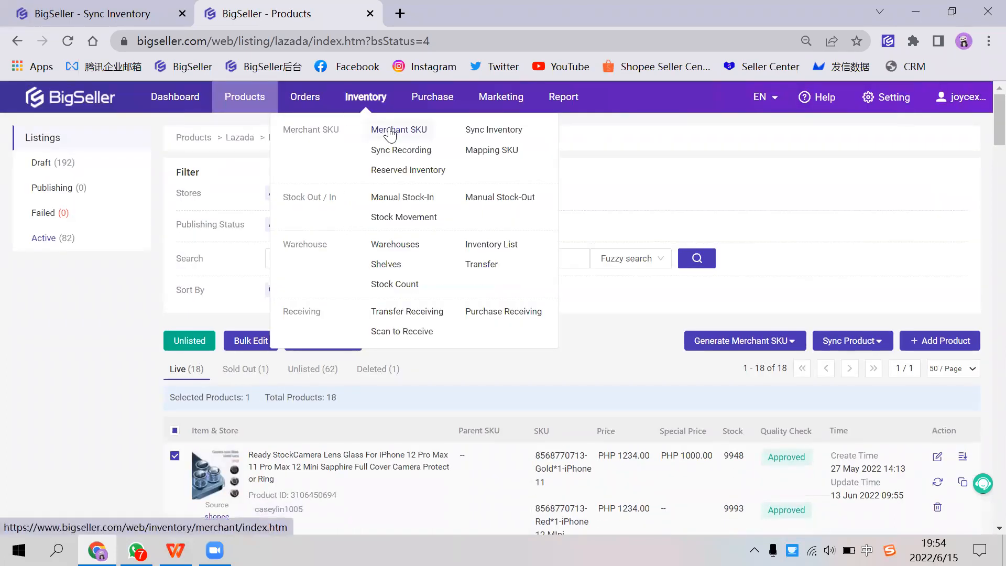
left_click(391, 134)
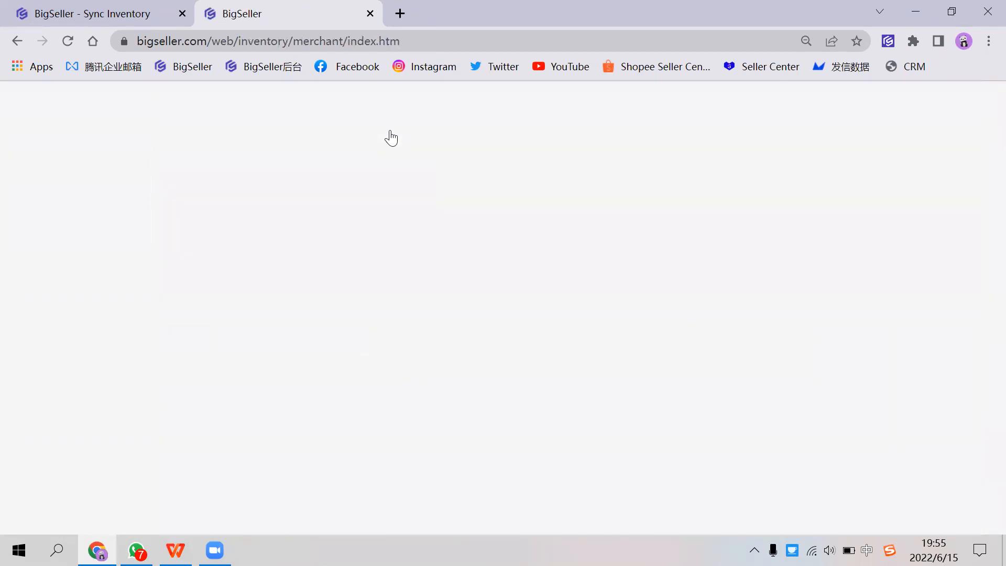
scroll(487, 245, "down", 1)
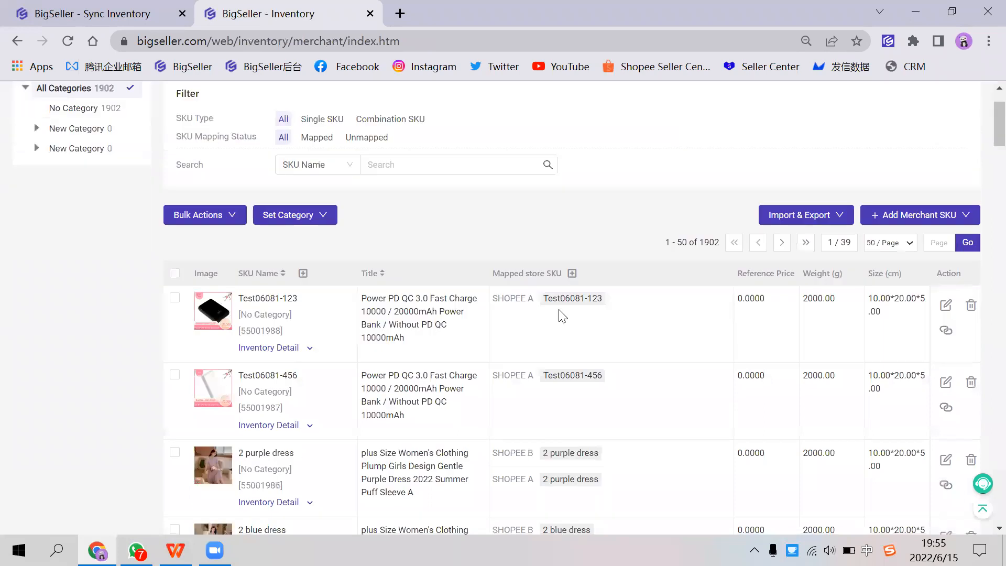
left_click(473, 165)
type("2 purple dress")
key("Return")
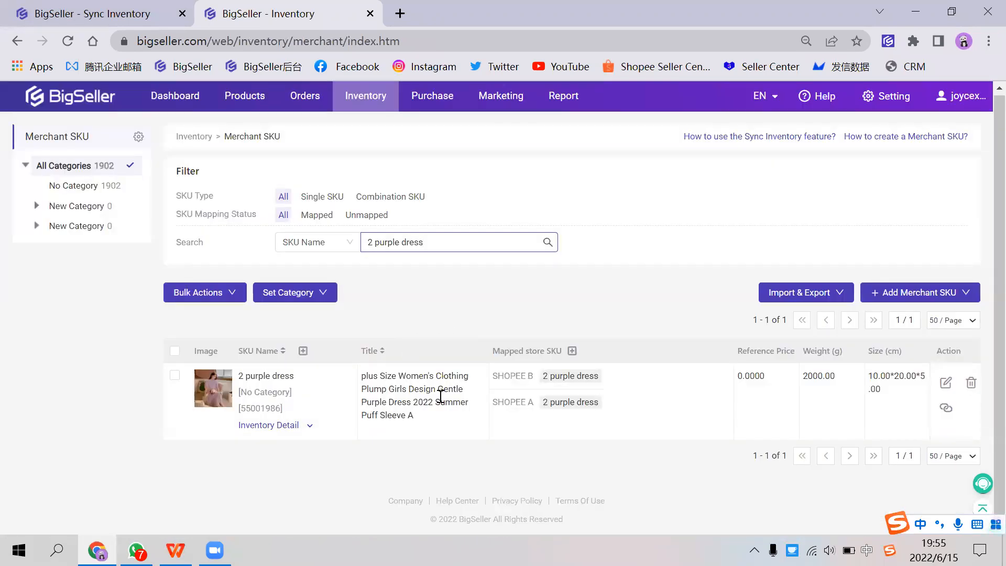
left_click_drag(493, 377, 514, 404)
left_click(517, 401)
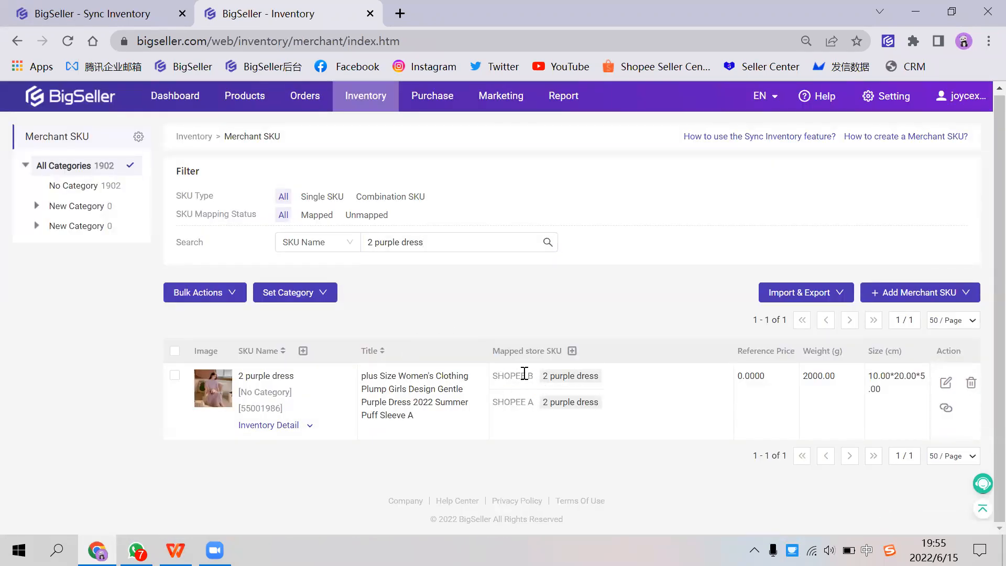
scroll(530, 352, "up", 1)
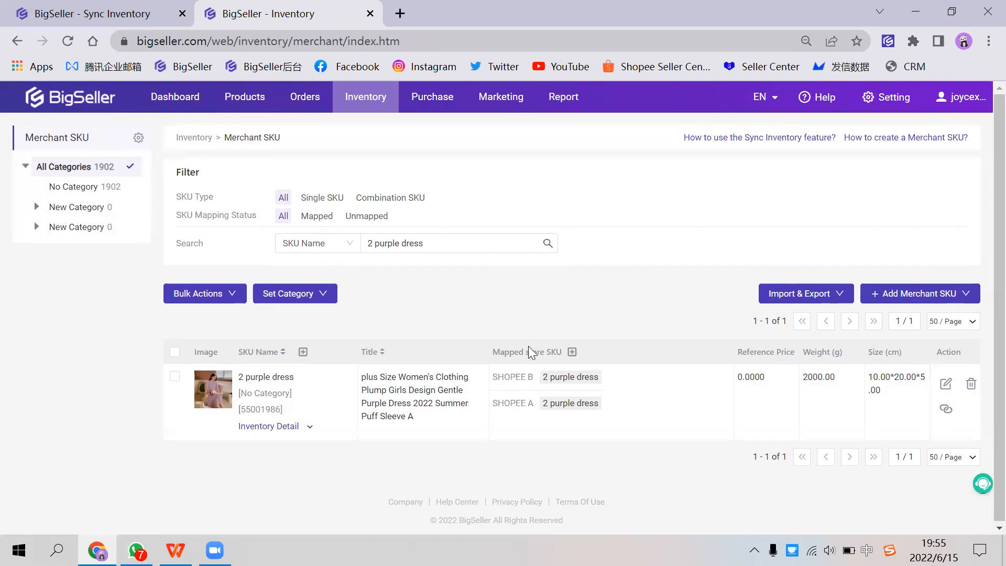
Step: Review the Sync Inventory guide from Regulate Store SKU through Create Merchant SKU to Add Inventory Sync Rule, and close it
left_click(132, 25)
left_click(736, 137)
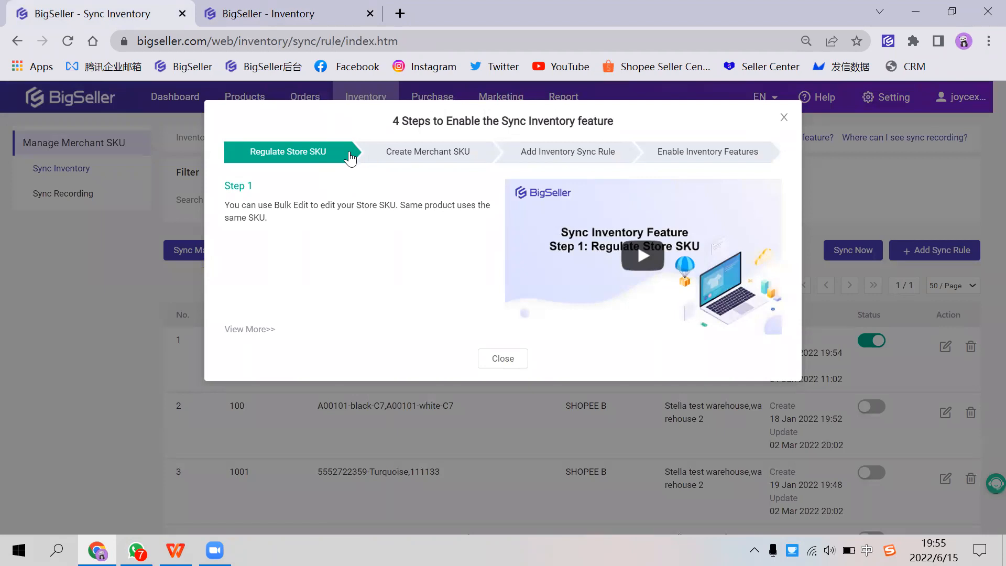
left_click(404, 152)
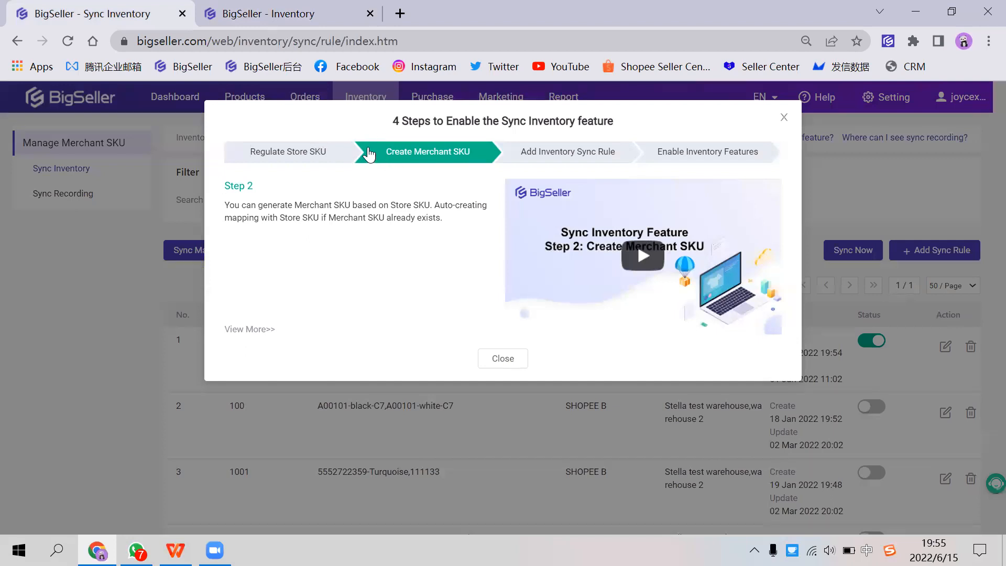
left_click(546, 157)
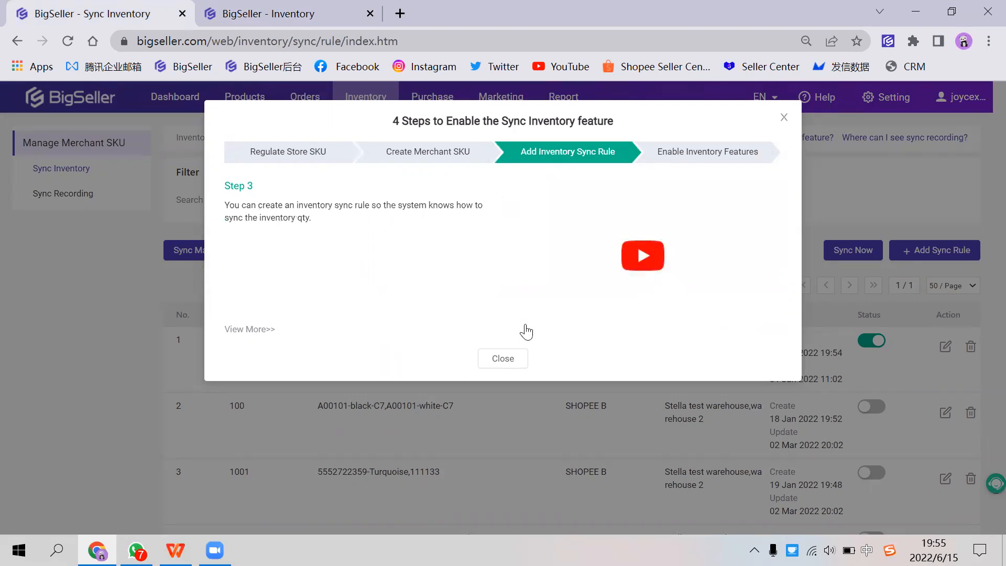
left_click(502, 359)
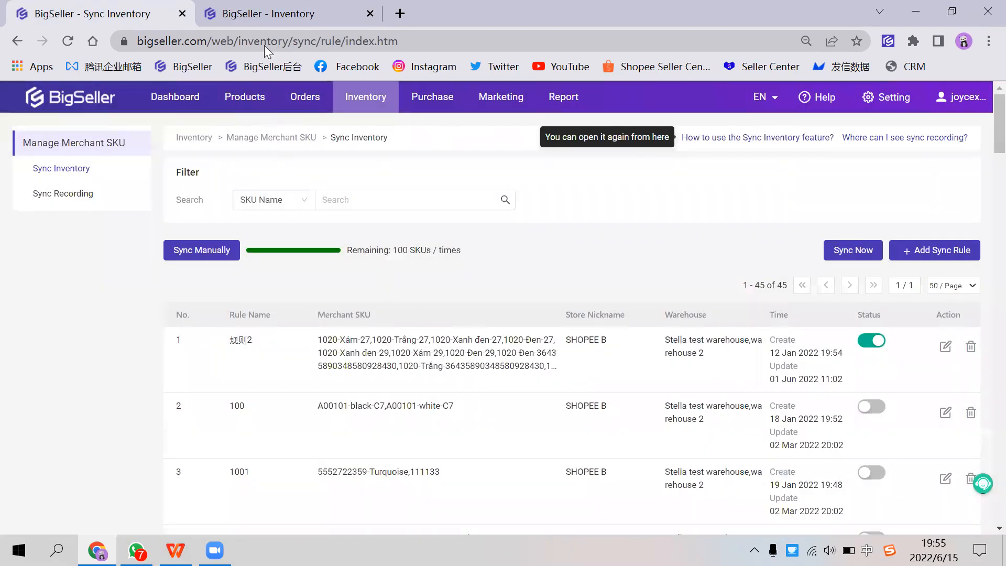
Step: Start a new inventory sync rule and enter "2 purple dress" as its rule name
left_click(263, 13)
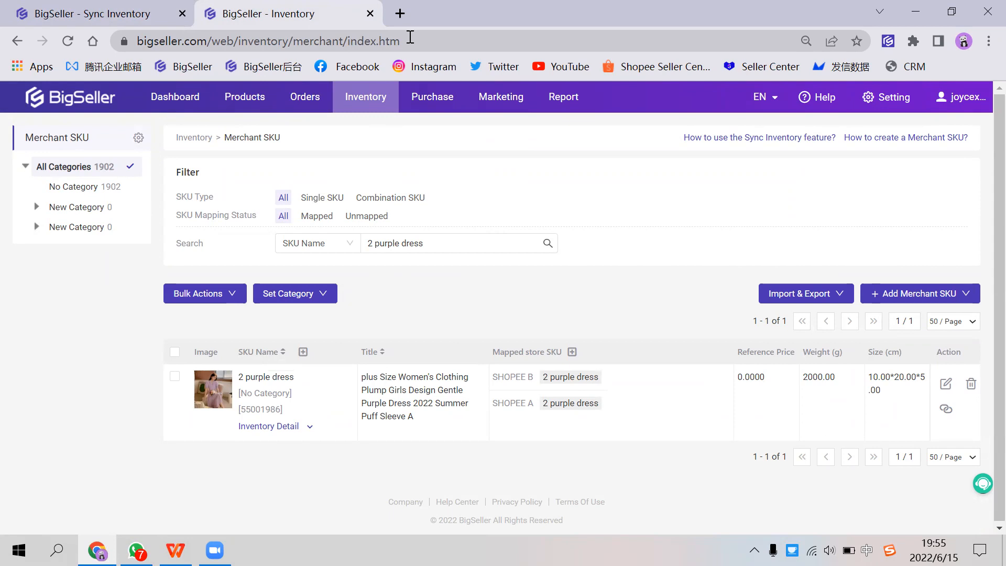
left_click(157, 14)
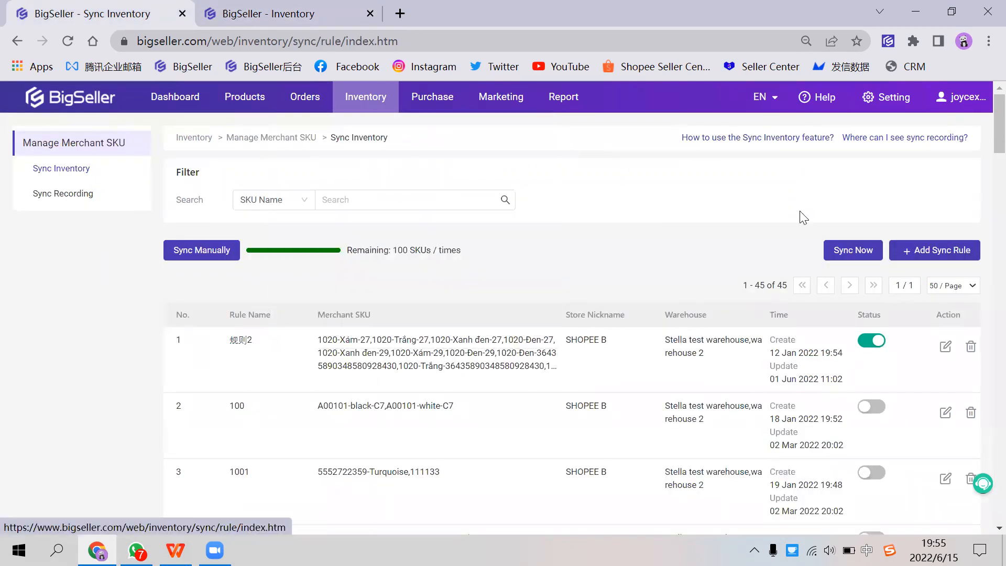
left_click(935, 251)
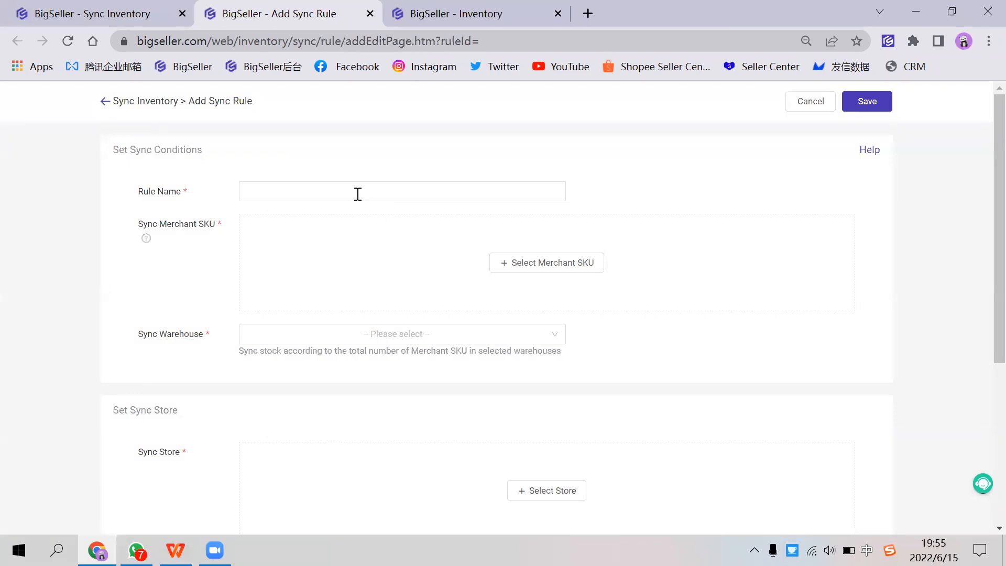
left_click(356, 192)
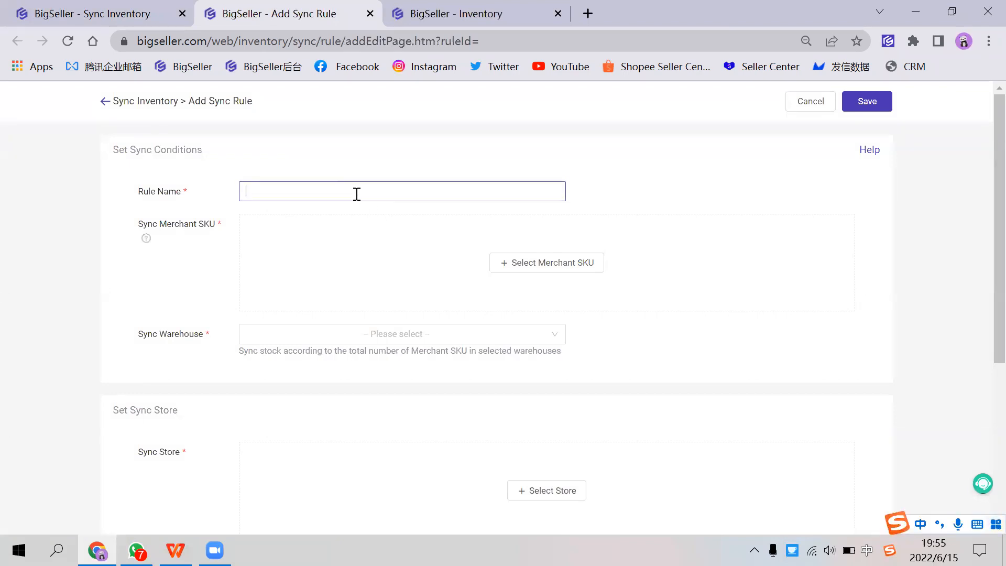
type("2 purple dress")
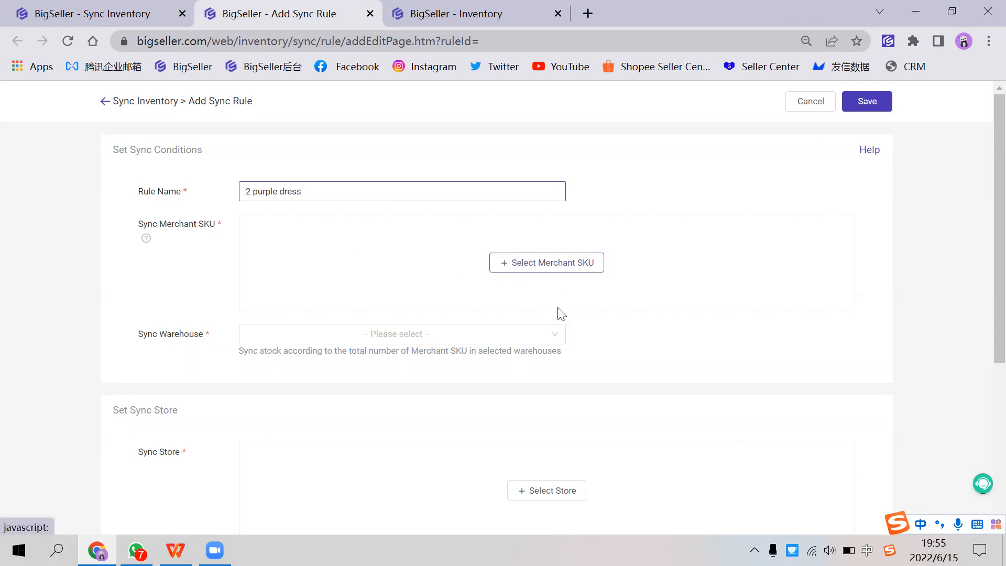
Step: Dismiss the merchant SKU selection without choosing anything and replace the rule name with 11110
left_click_drag(324, 191, 239, 189)
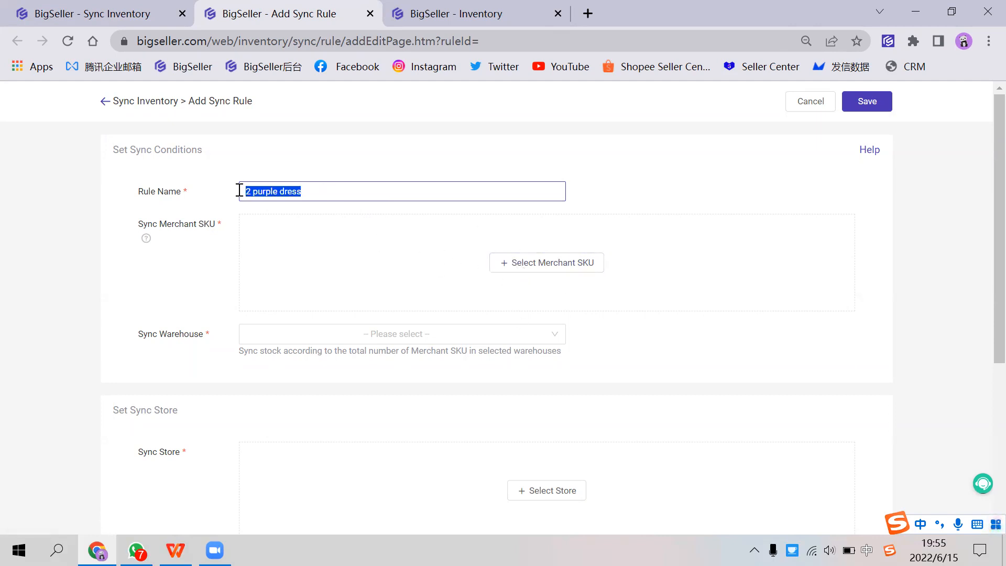
left_click(562, 266)
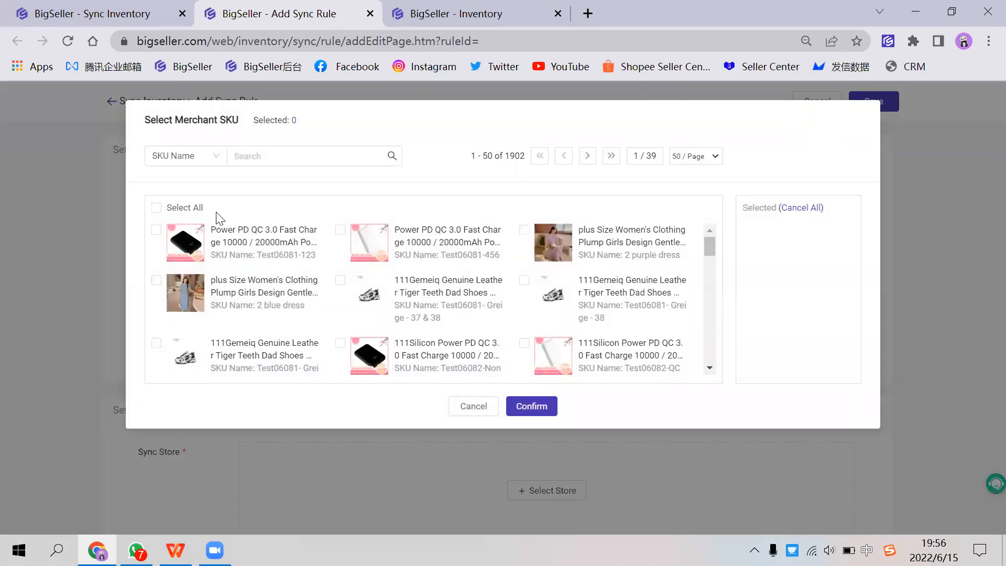
left_click(477, 412)
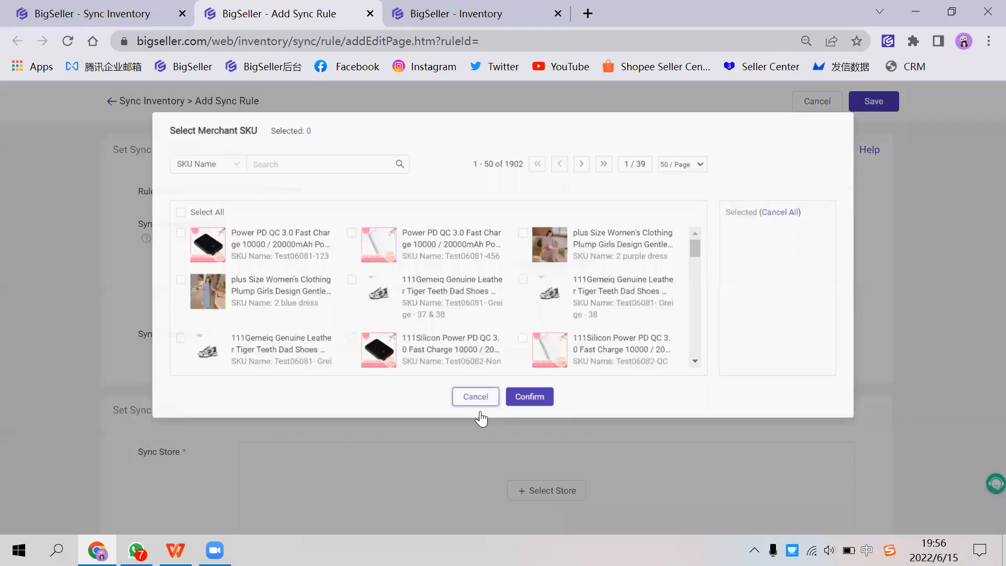
left_click_drag(296, 191, 175, 191)
key("ctrl+c")
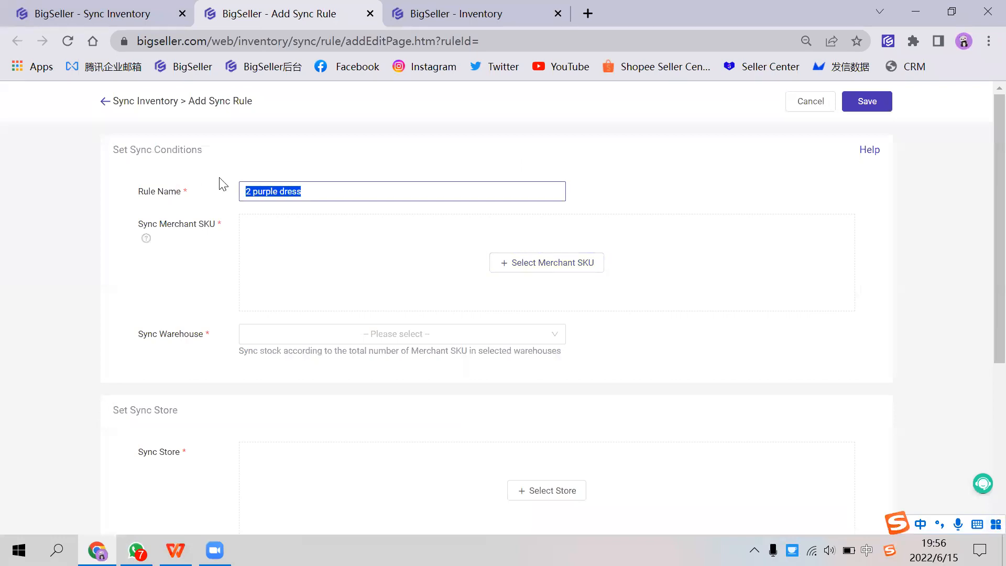
type("11110")
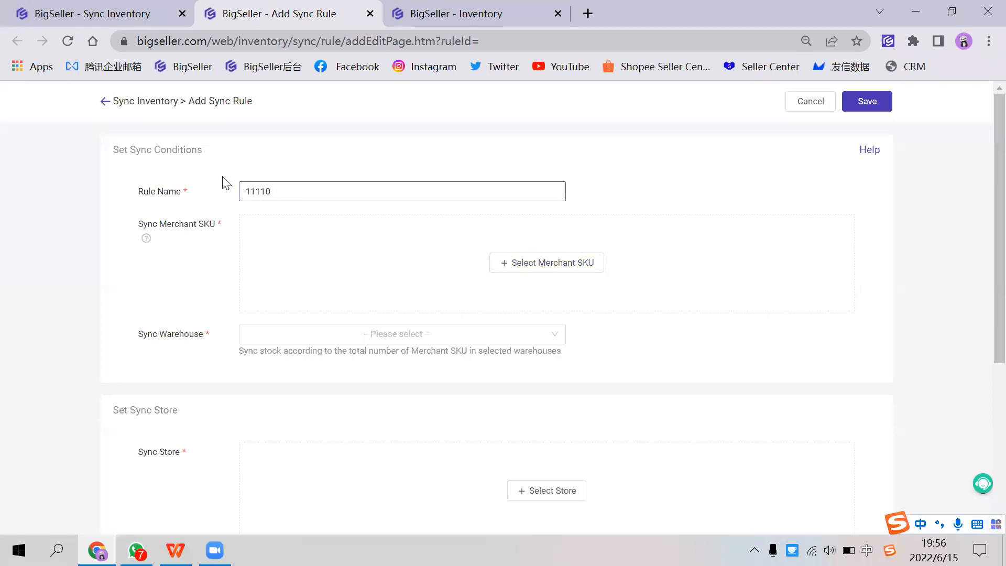
Step: Search the merchant SKUs by name for "2 purple dress" and add it to the sync rule
left_click(507, 260)
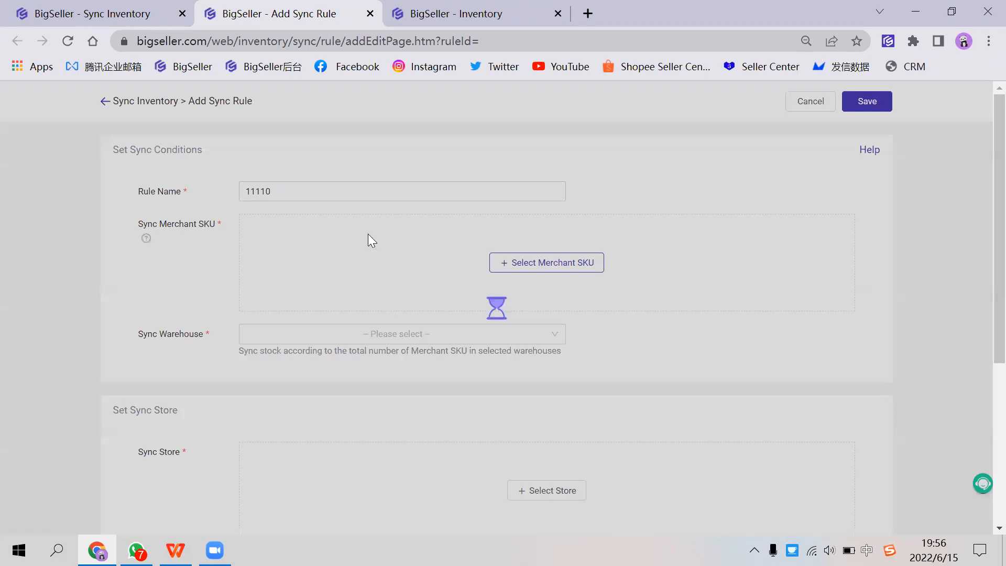
left_click(249, 157)
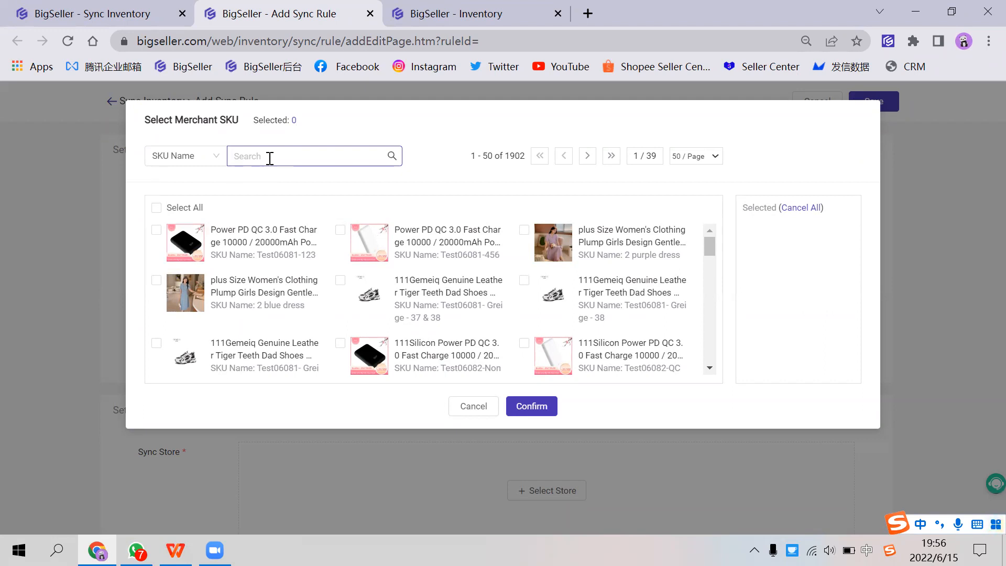
key("ctrl+v")
key("Return")
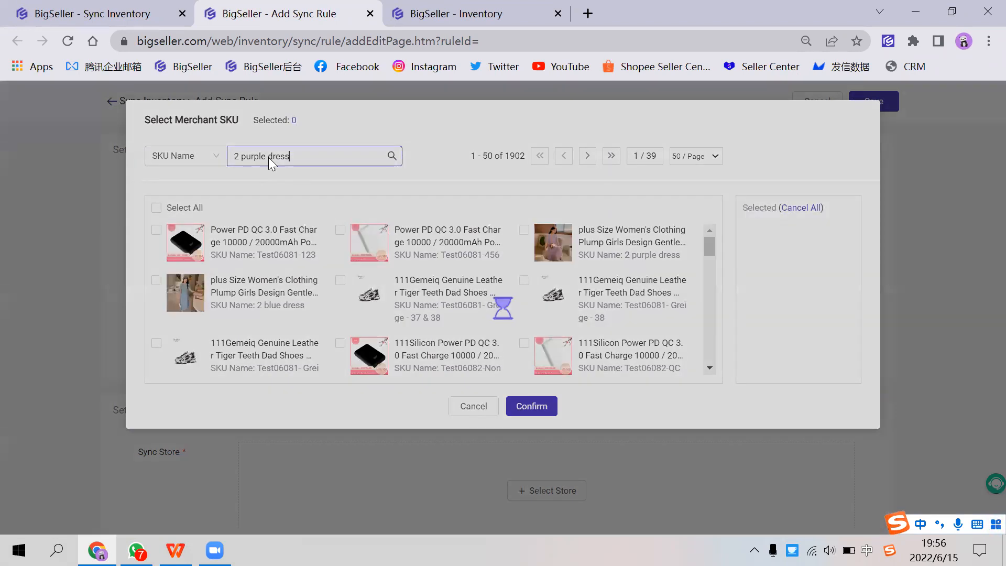
left_click(157, 229)
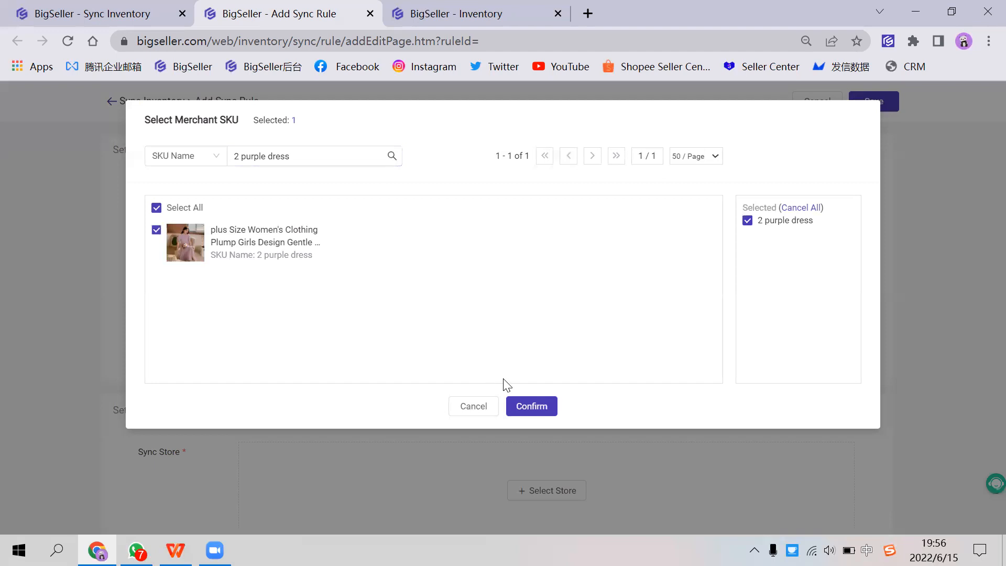
left_click(531, 406)
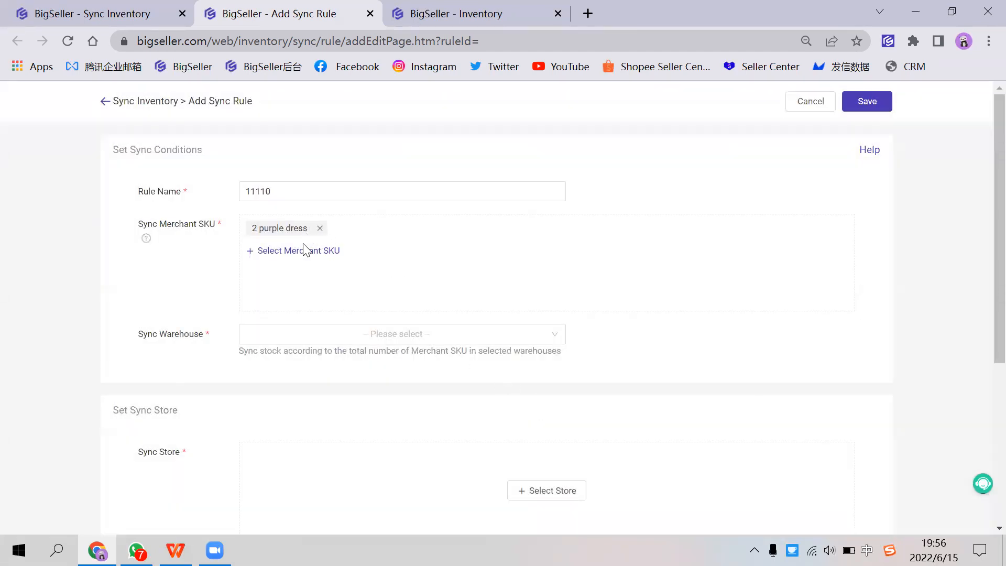
left_click_drag(160, 225, 194, 224)
scroll(310, 301, "down", 1)
left_click(306, 255)
left_click(302, 287)
left_click(641, 320)
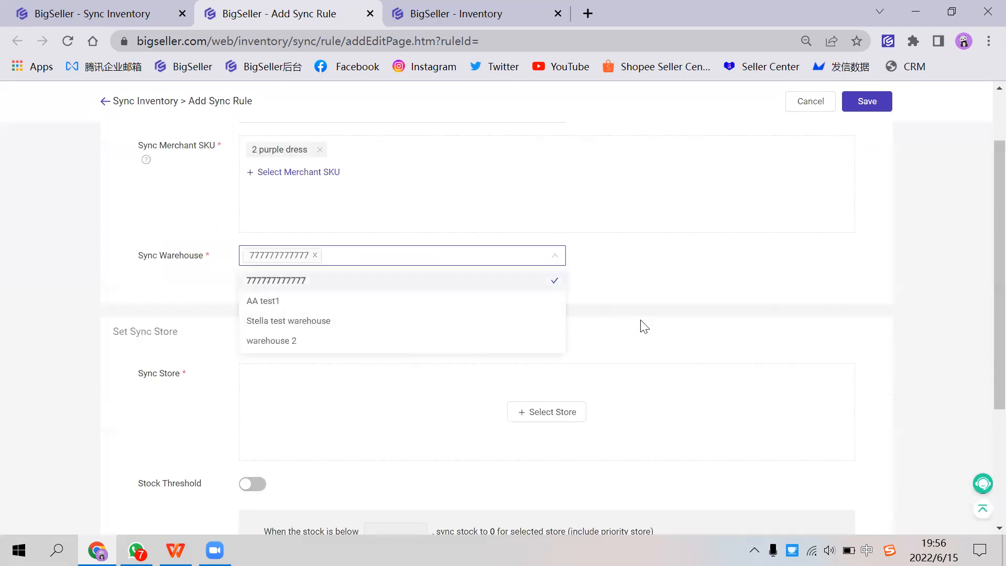
Step: Open the sync store selection for the rule and choose SHOPEE B and SHOPEE A
left_click(550, 415)
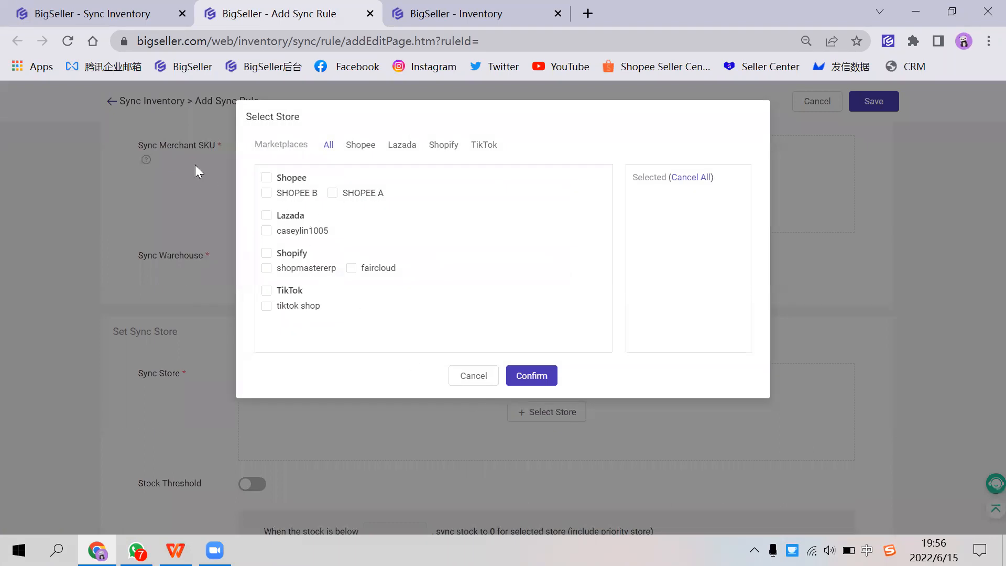
left_click(266, 193)
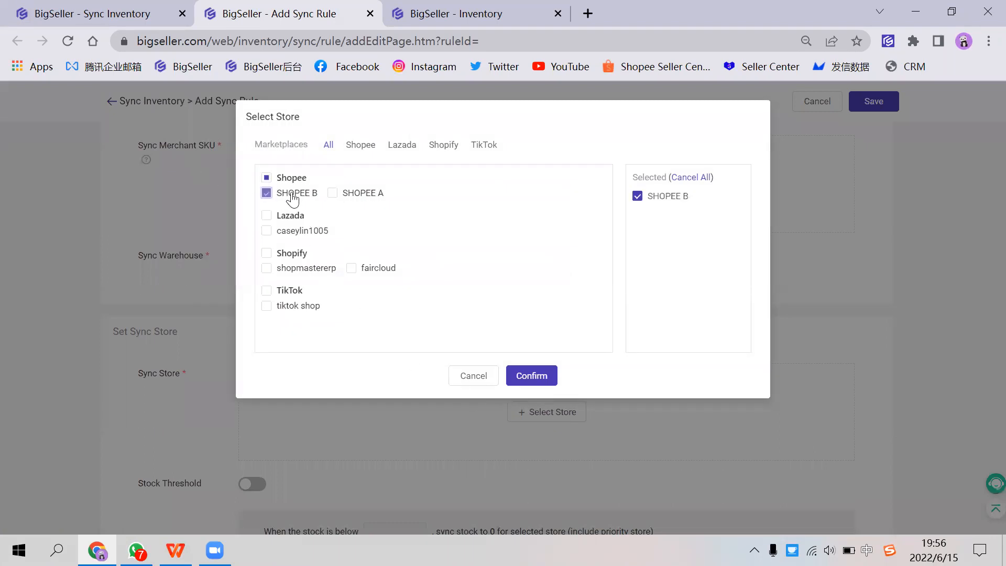
left_click(368, 193)
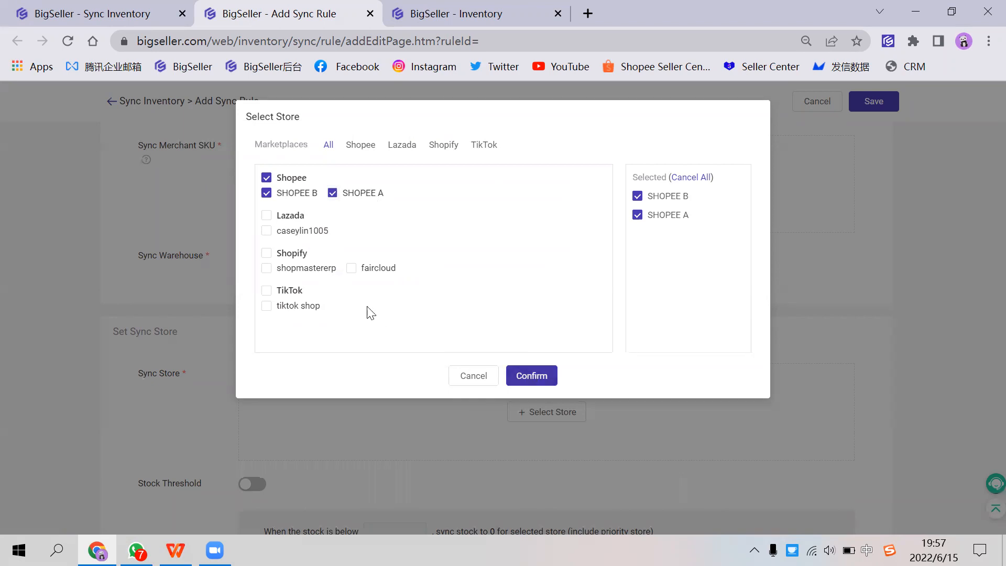
left_click(331, 198)
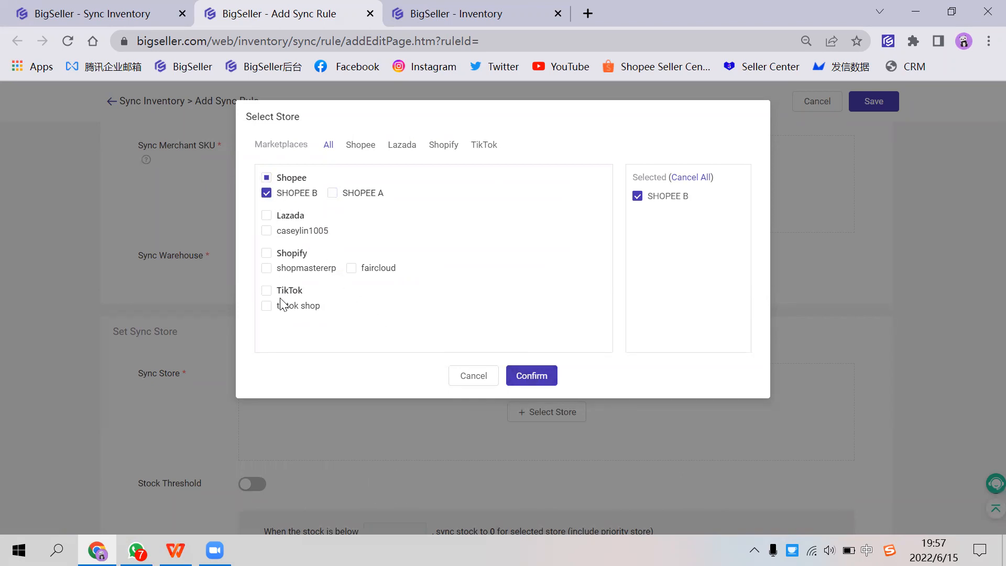
left_click(266, 192)
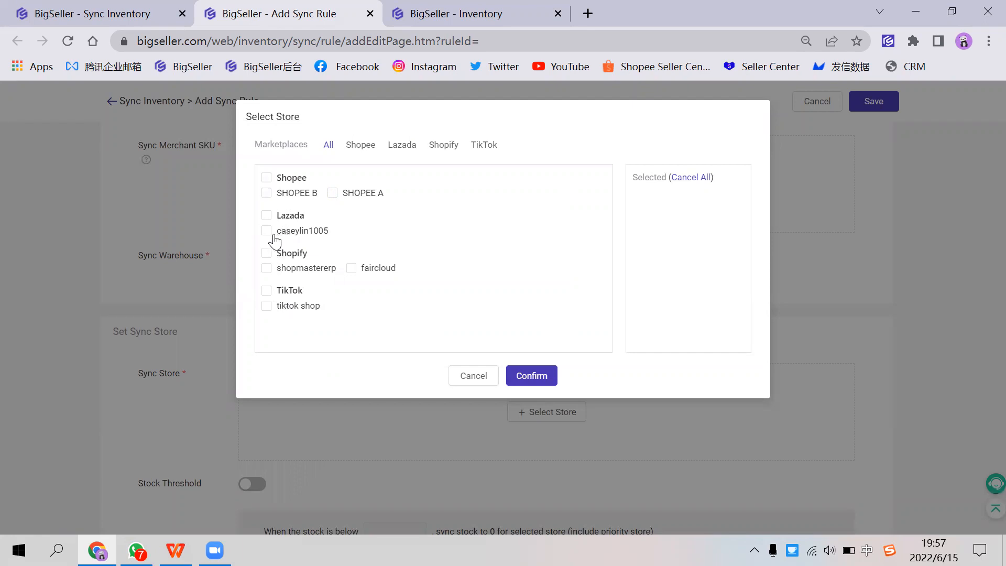
left_click(267, 231)
left_click(267, 306)
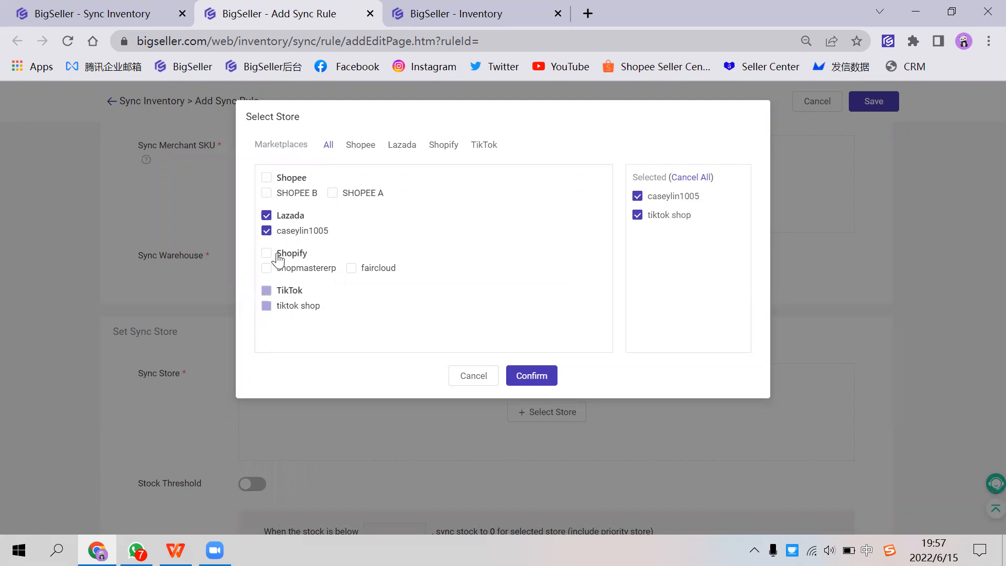
left_click(269, 231)
left_click(267, 306)
left_click(282, 193)
left_click(356, 194)
Step: Confirm the two Shopee stores as the rule's sync stores and review the rule's settings
left_click(539, 386)
scroll(538, 379, "up", 1)
scroll(538, 379, "down", 1)
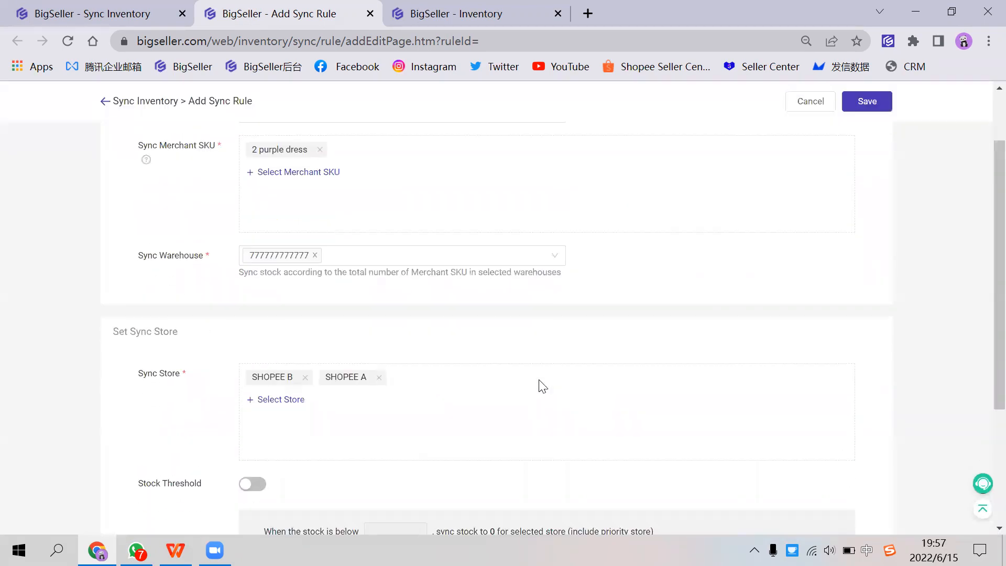
scroll(542, 386, "up", 2)
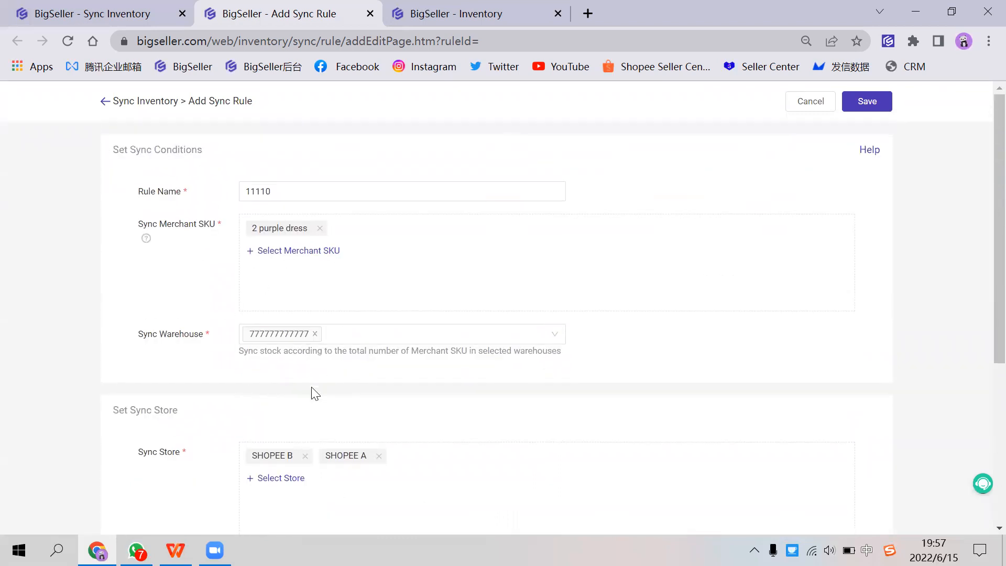
scroll(287, 343, "down", 3)
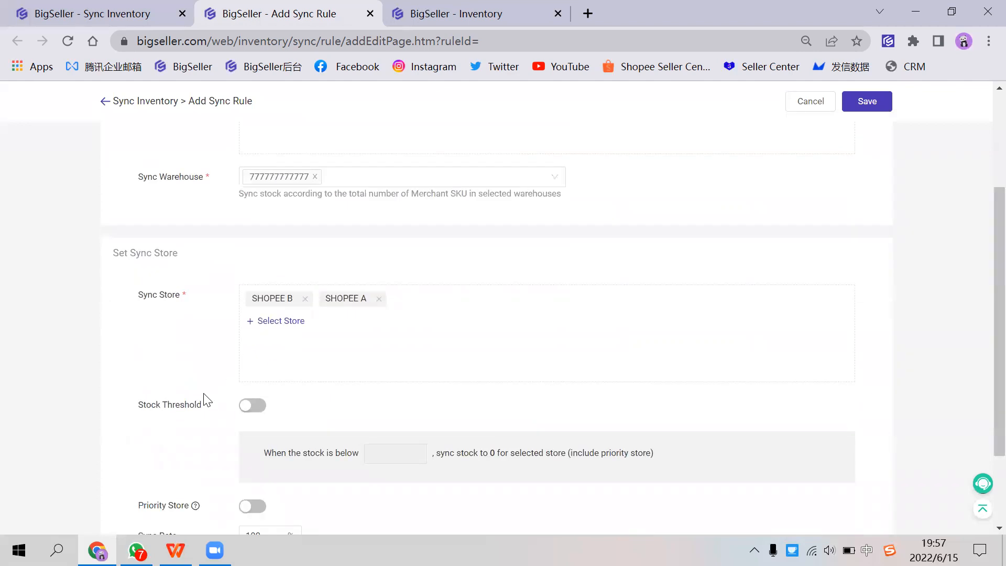
Step: Enable the stock threshold so that stock syncs to 0 when it is below 5
left_click_drag(136, 407, 203, 408)
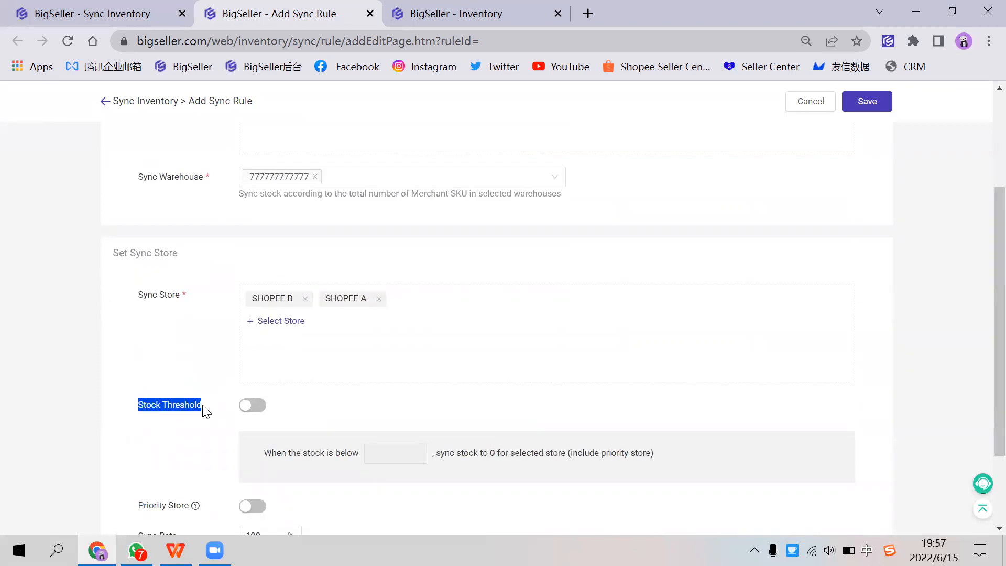
left_click(257, 410)
left_click(179, 419)
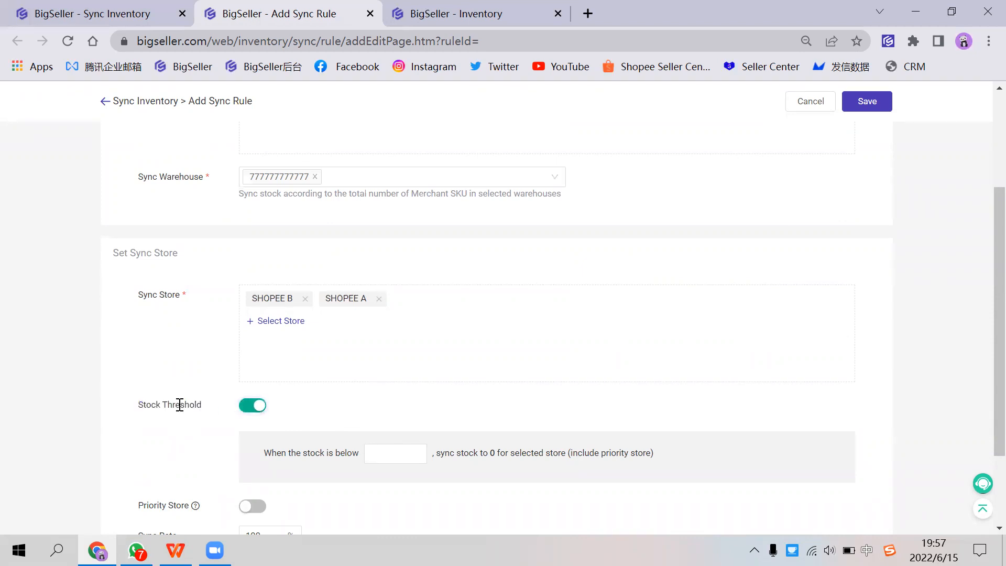
left_click(400, 456)
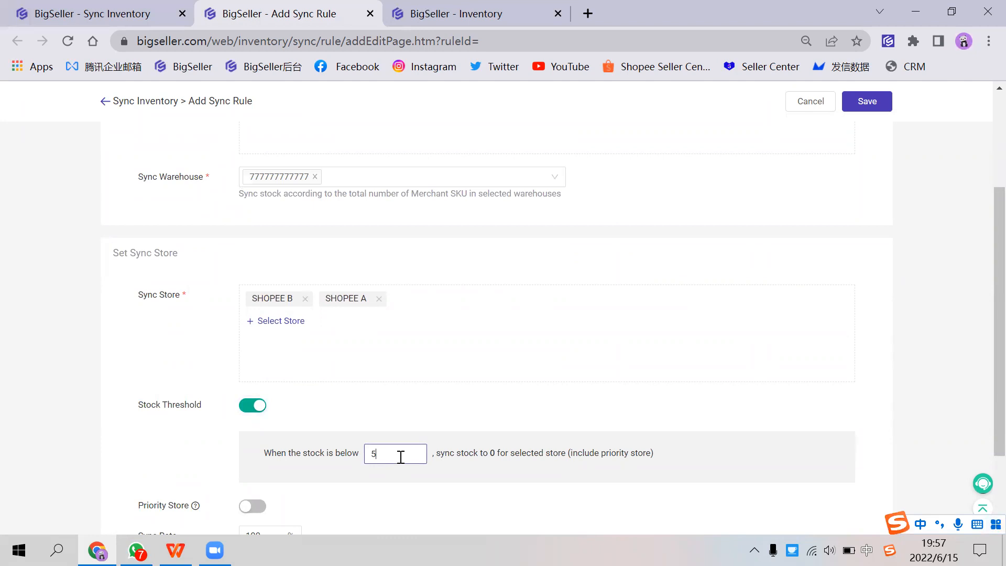
left_click_drag(310, 452, 344, 453)
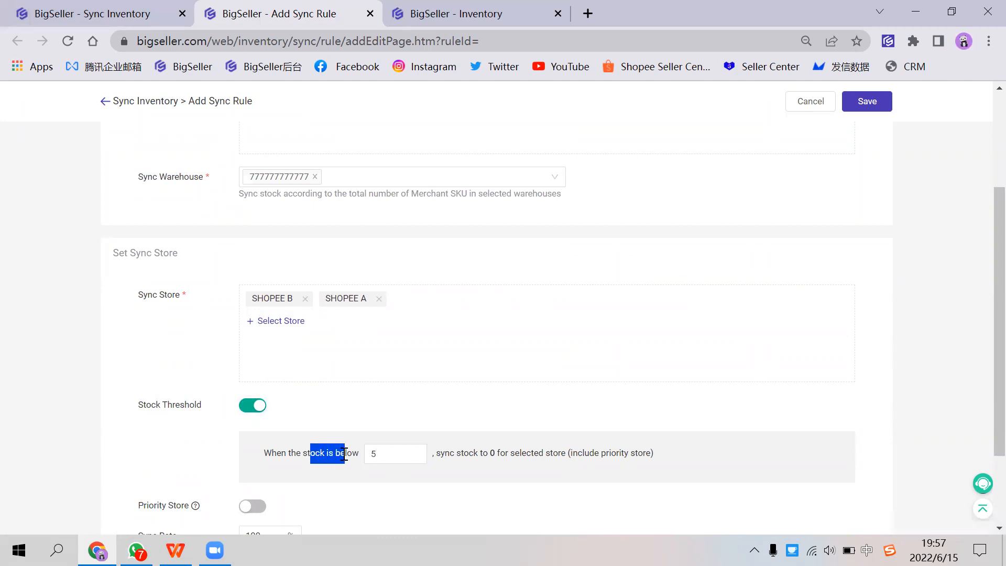
left_click(451, 455)
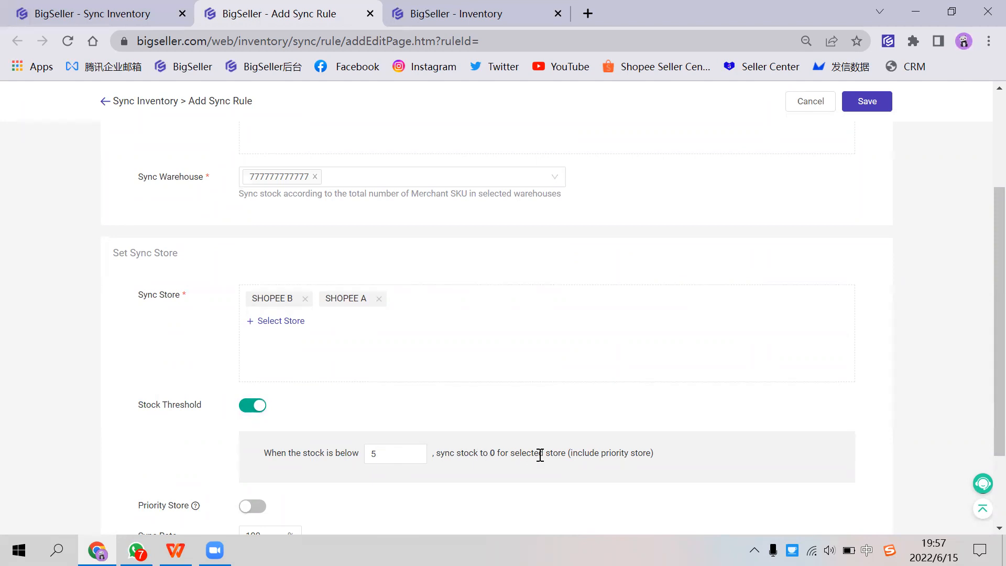
Step: Review which stores the threshold applies to and save the sync rule
left_click_drag(539, 452, 566, 452)
scroll(542, 454, "up", 1)
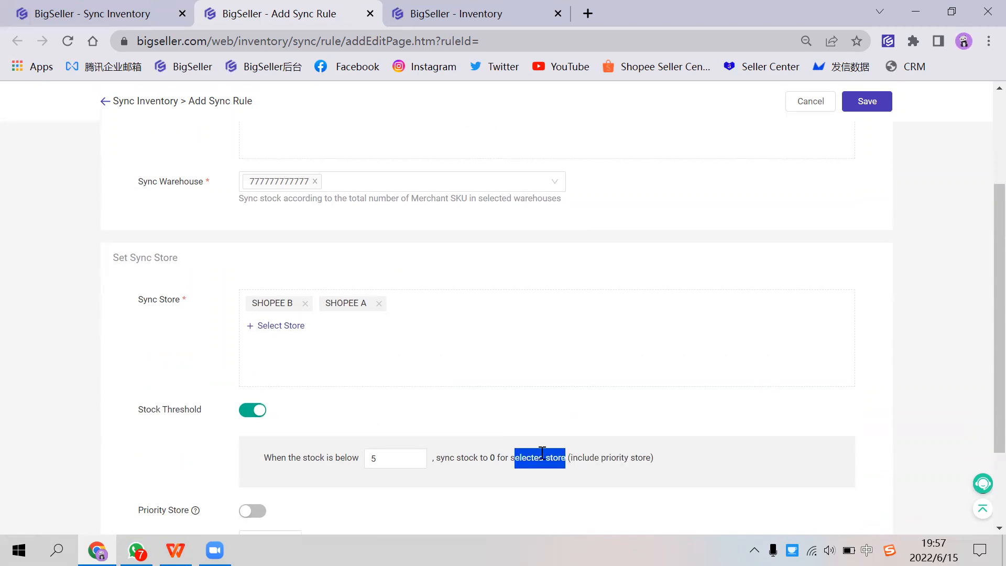
scroll(542, 451, "up", 3)
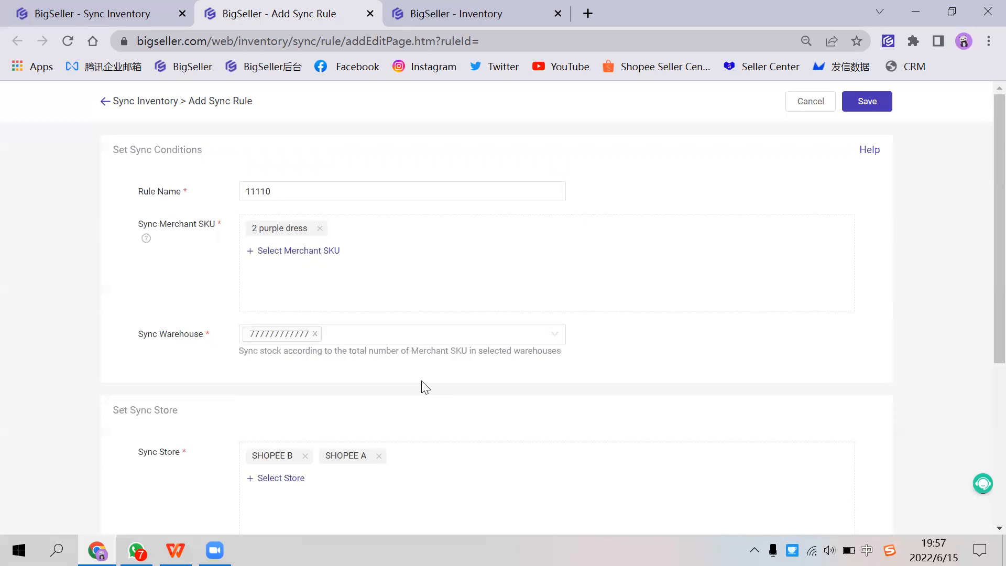
scroll(348, 409, "down", 3)
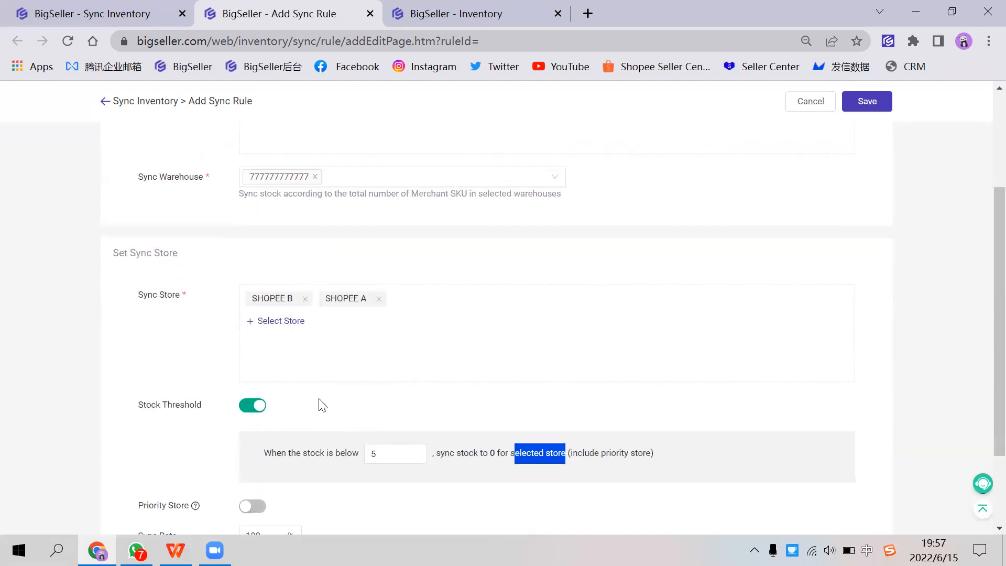
left_click(850, 112)
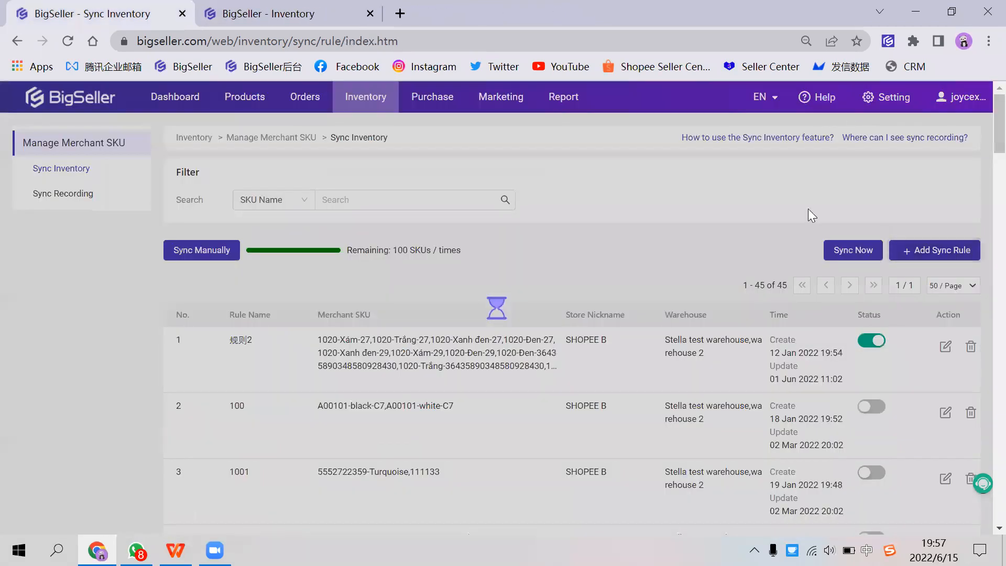
Step: Locate the saved rule 11110 in the sync rule list and run an immediate sync of the rules
scroll(978, 293, "down", 15)
scroll(978, 293, "down", 20)
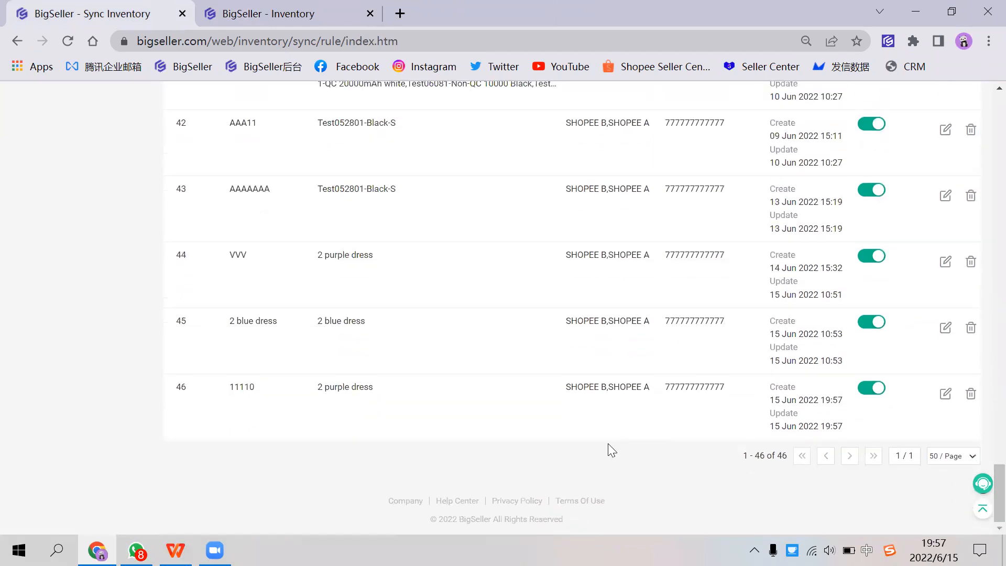
left_click_drag(228, 388, 256, 387)
scroll(385, 394, "up", 2)
scroll(384, 393, "up", 20)
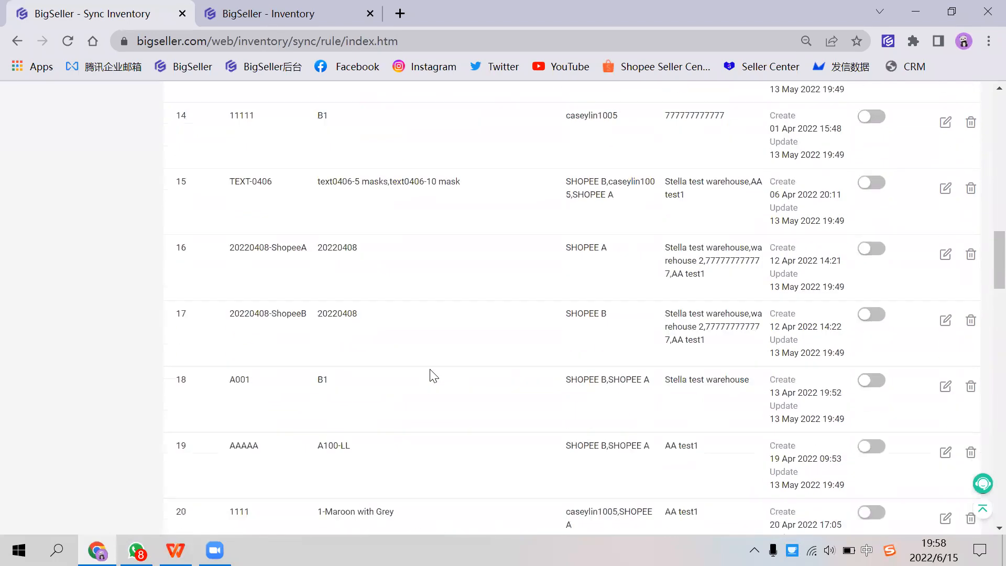
scroll(433, 375, "up", 15)
left_click(840, 249)
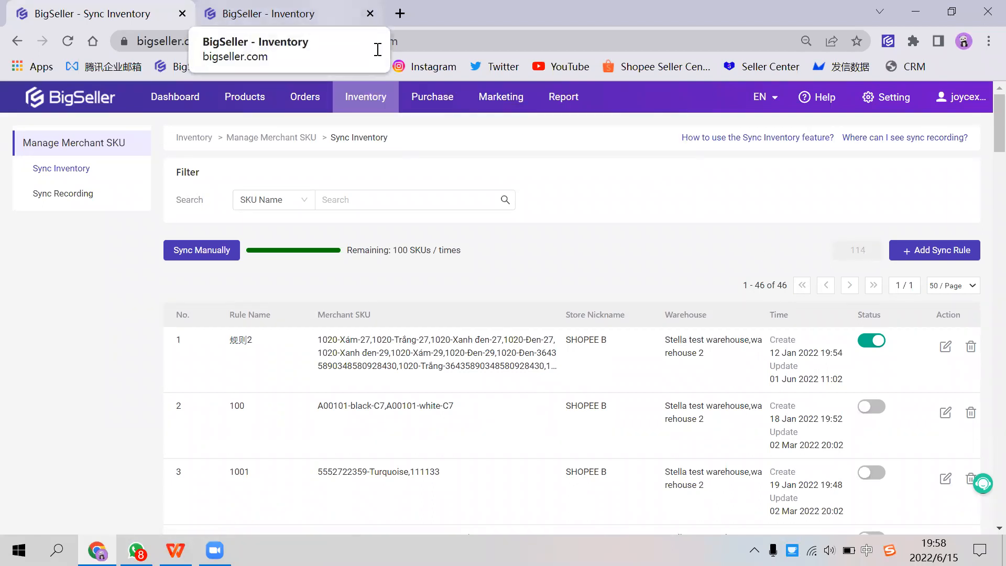
Step: Open the active Shopee product listings from the inventory page
left_click(335, 13)
mouse_move(244, 97)
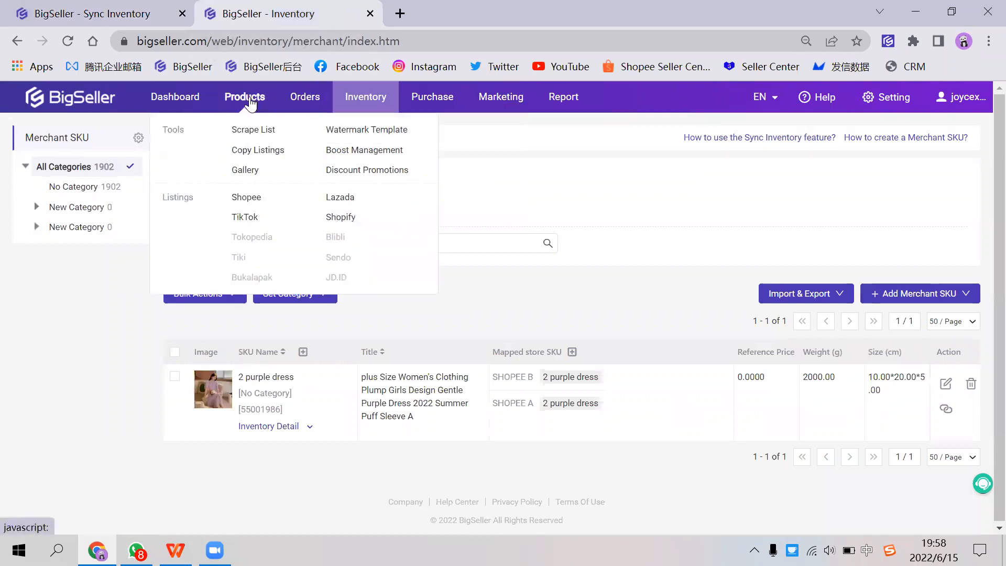
left_click(249, 201)
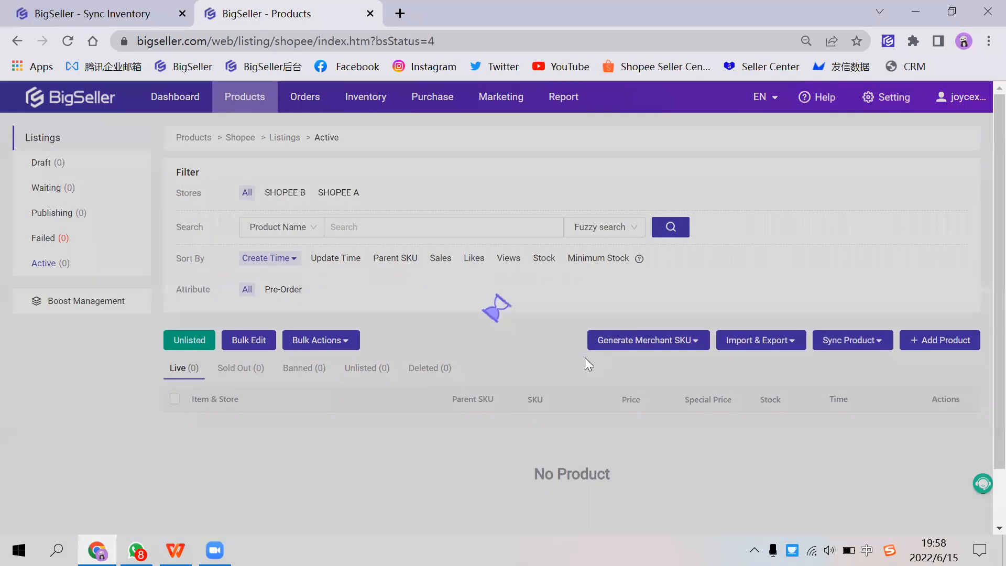
scroll(597, 374, "down", 2)
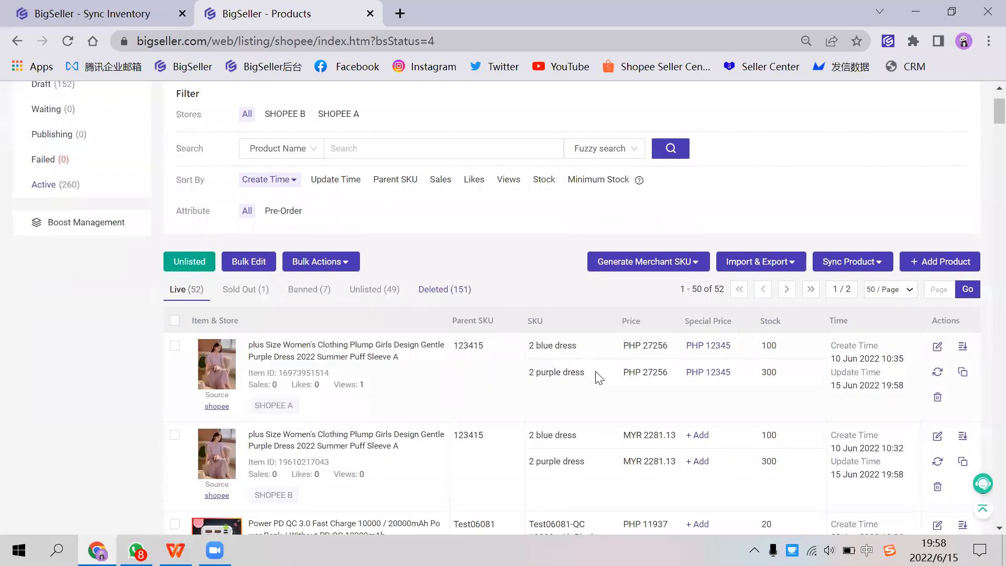
Step: Search the Shopee listings by SKU for "2 purple dress" and check the matching products in both stores
left_click(291, 150)
left_click(267, 214)
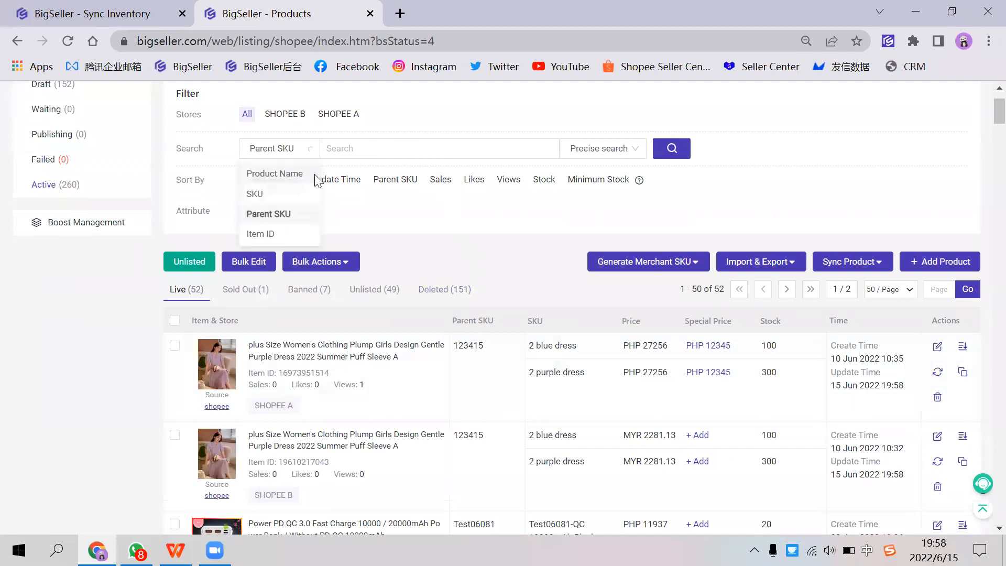
left_click(285, 149)
left_click(270, 194)
left_click(352, 148)
type("2 purple dress")
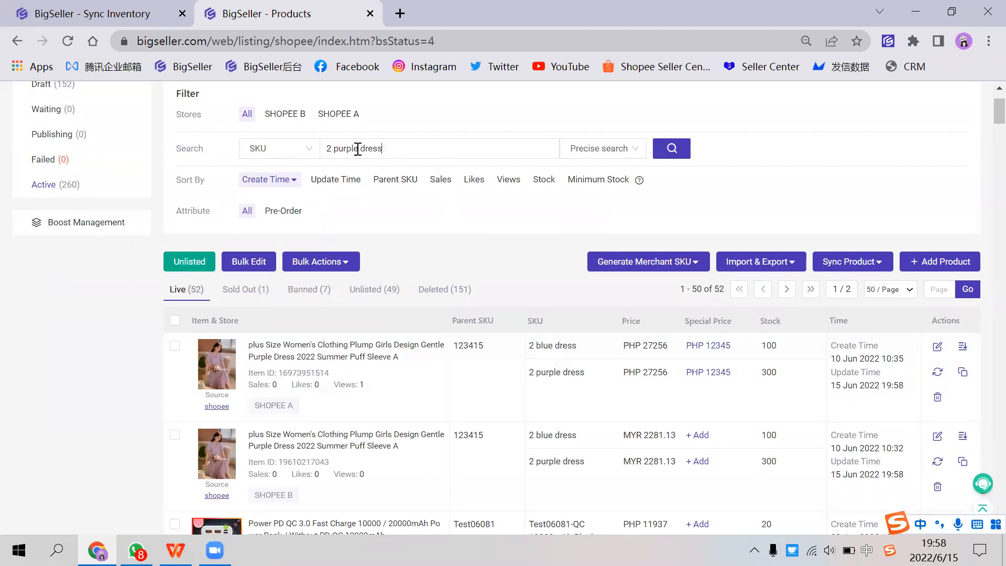
key("Return")
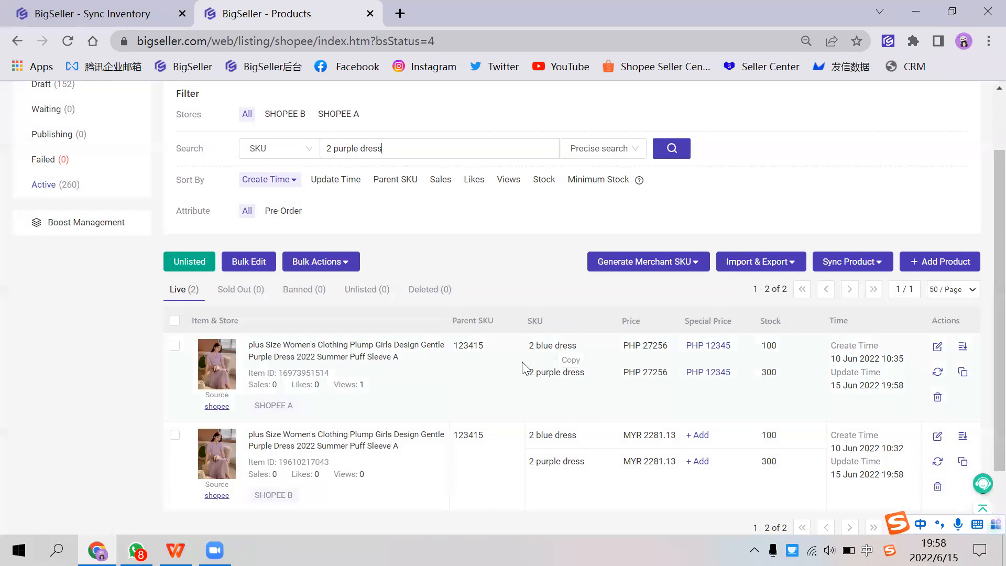
left_click_drag(321, 152, 388, 150)
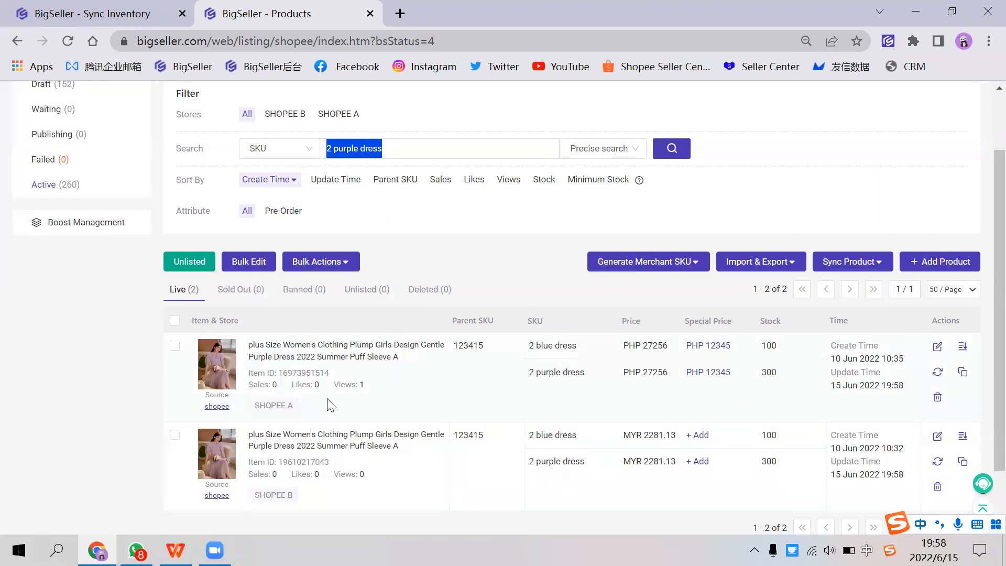
scroll(303, 406, "up", 1)
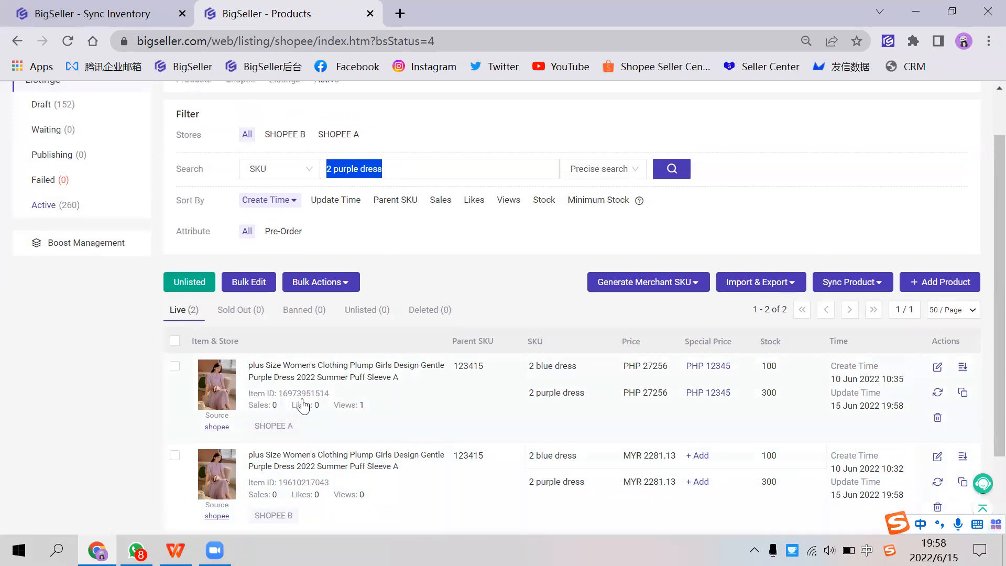
Step: Open the manual stock-in page and start a new stock-in list
mouse_move(362, 100)
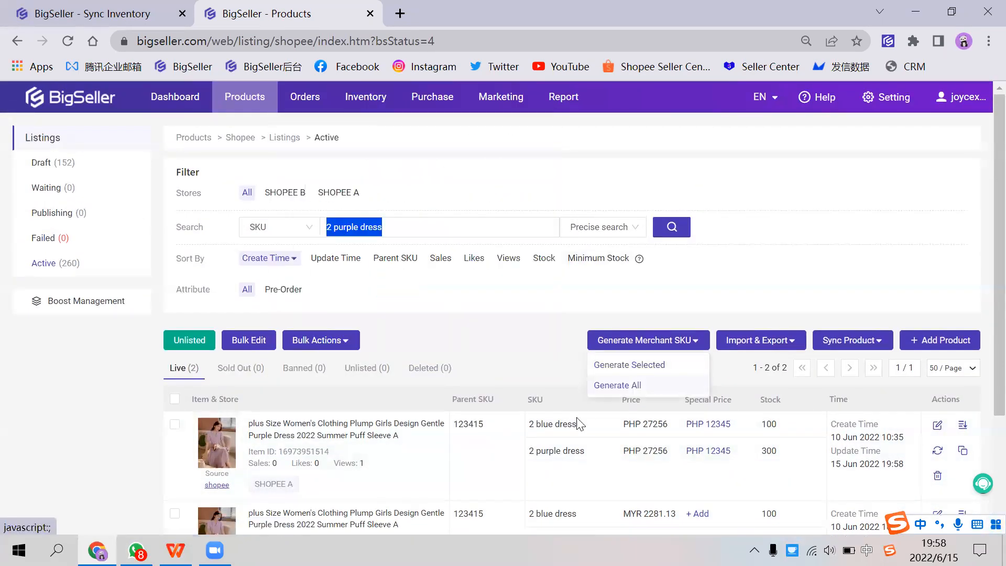
scroll(348, 386, "down", 2)
scroll(424, 198, "up", 2)
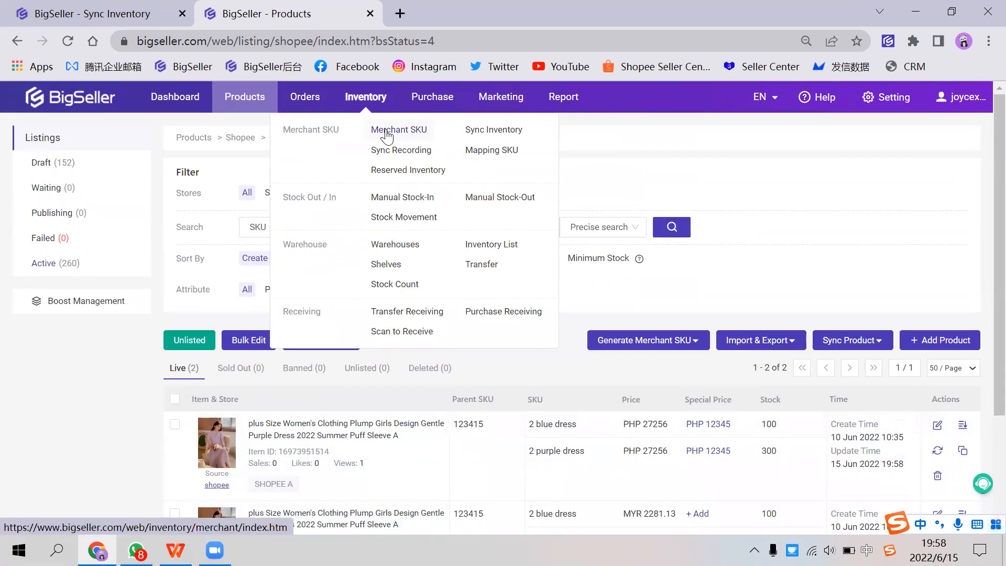
left_click(414, 200)
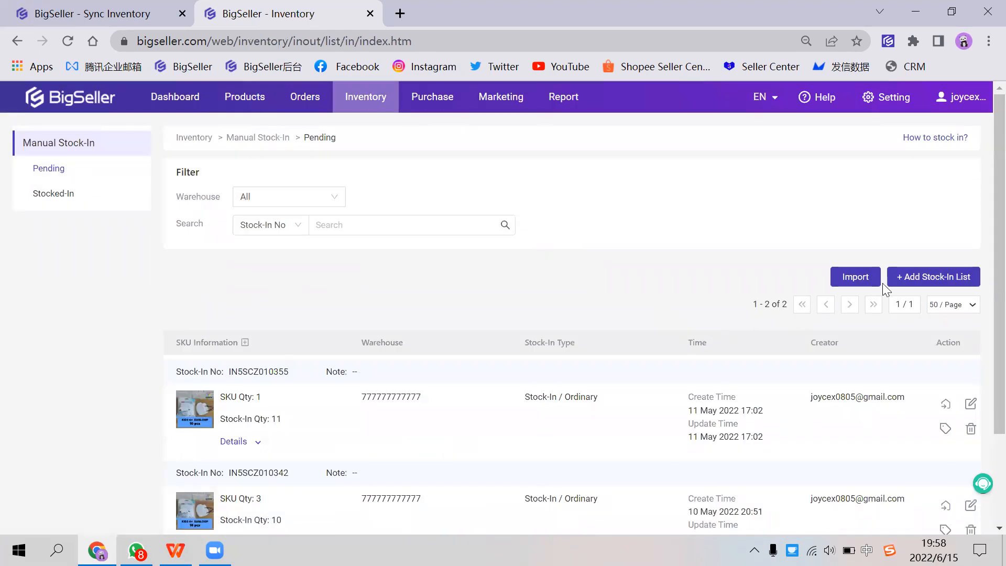
left_click(900, 281)
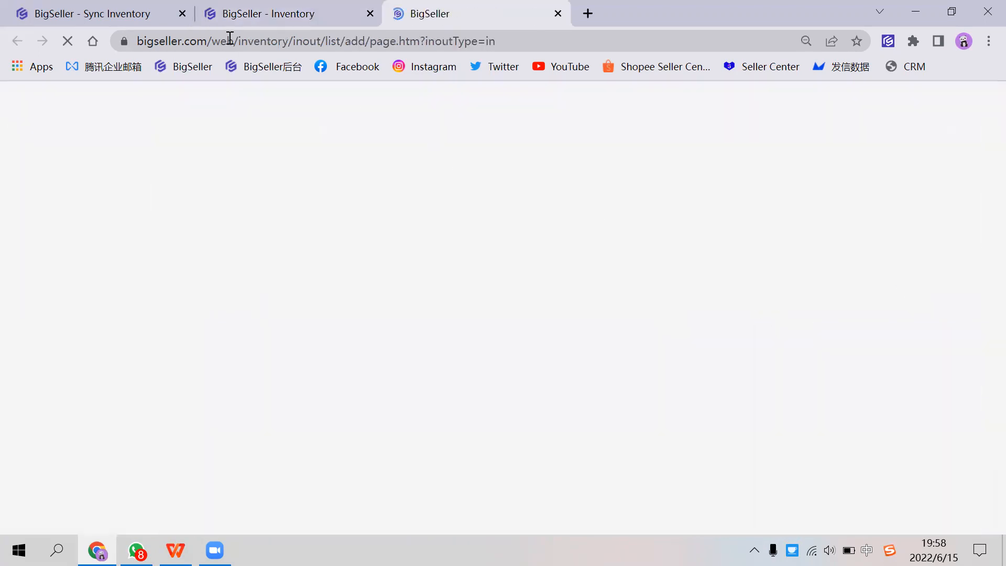
Step: Locate the Manual Stock-Out function among the inventory functions and return to the new stock-in list
left_click(351, 25)
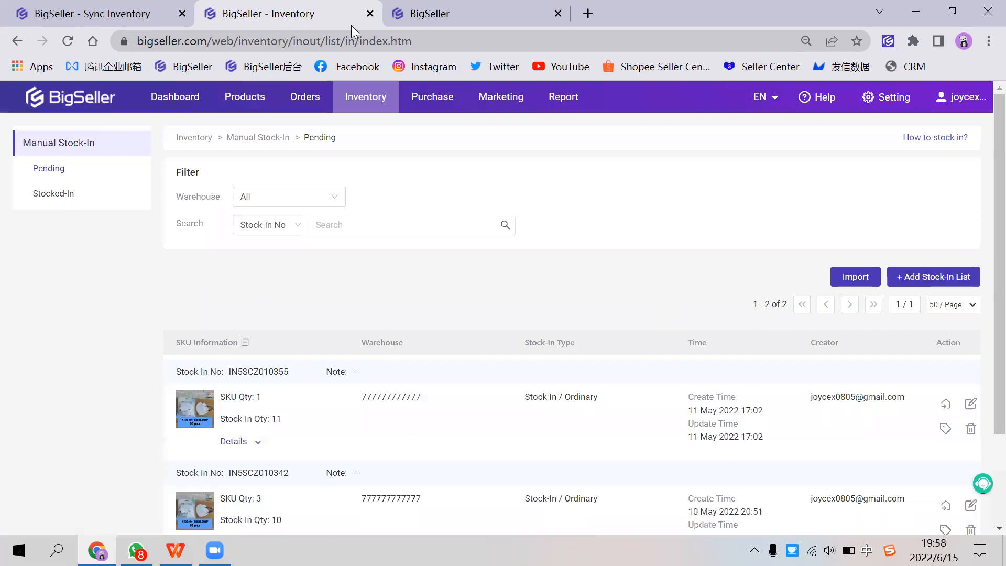
mouse_move(366, 100)
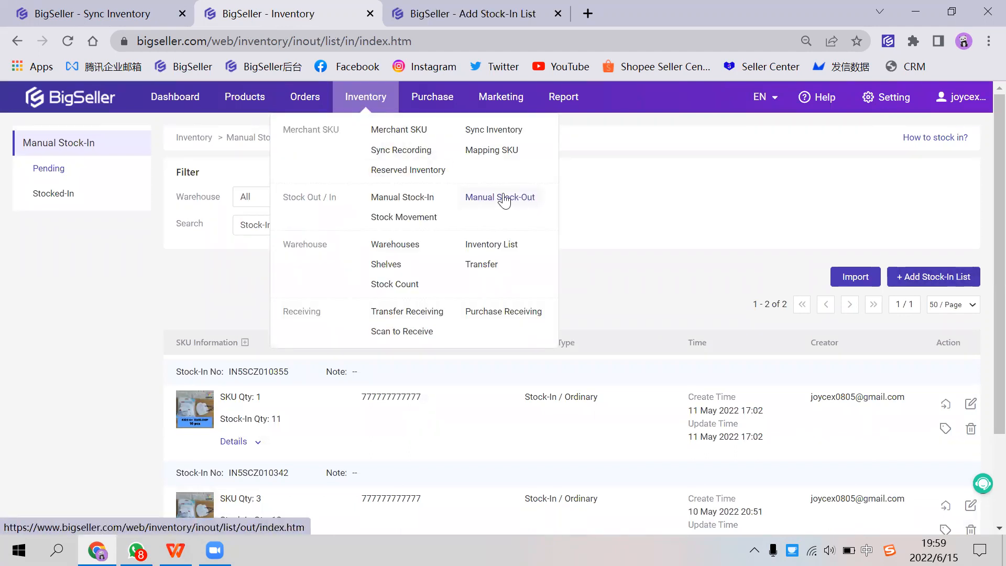
left_click(399, 23)
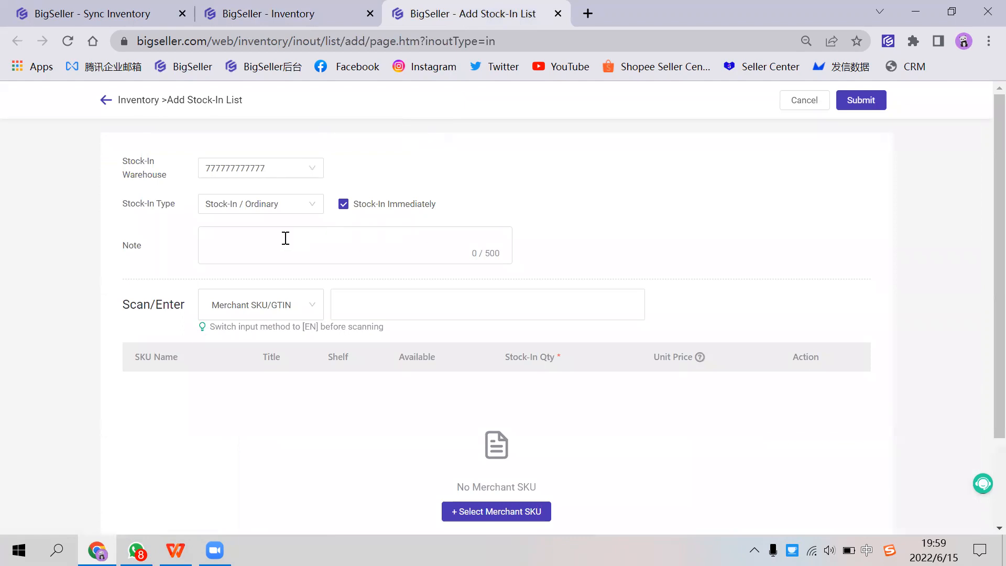
Step: Add the merchant SKU "2 purple dress" to the new stock-in list
left_click(358, 297)
type("2 purple dress")
key("Return")
left_click_drag(548, 394, 507, 391)
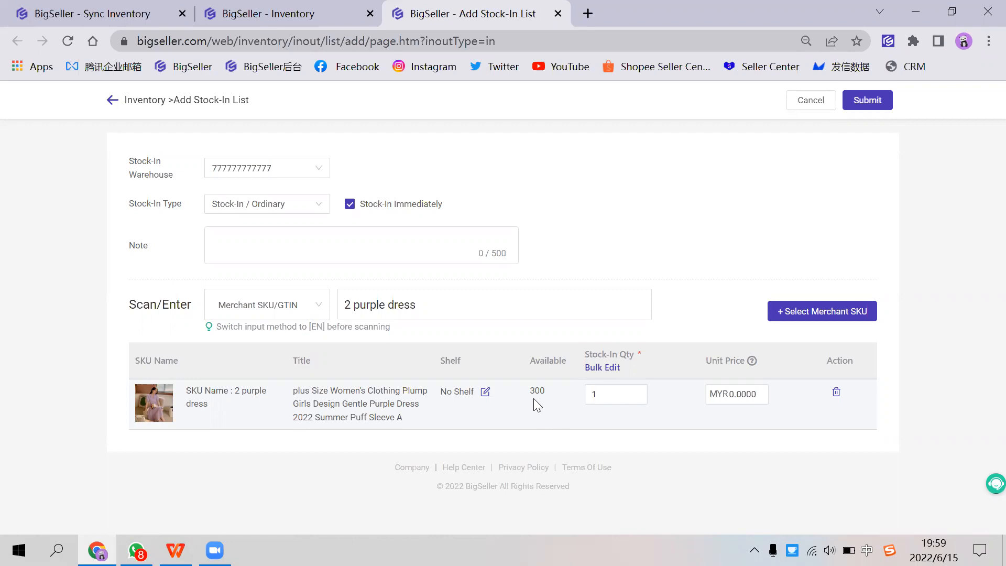
Step: Set the stock-in quantity of the purple dress to 100, submit the stock-in list and close the result
double_click(536, 390)
left_click(628, 394)
type("00")
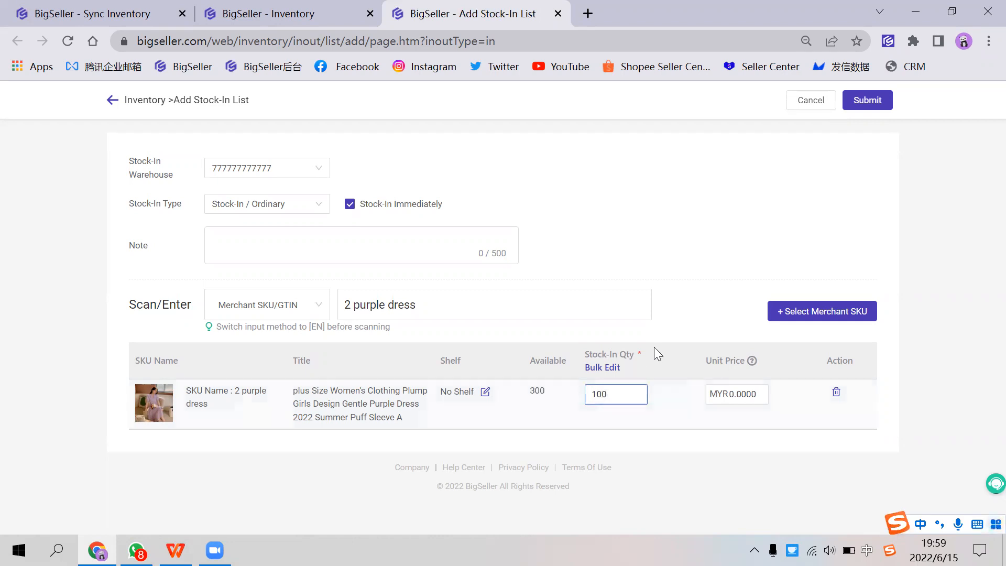
left_click(874, 100)
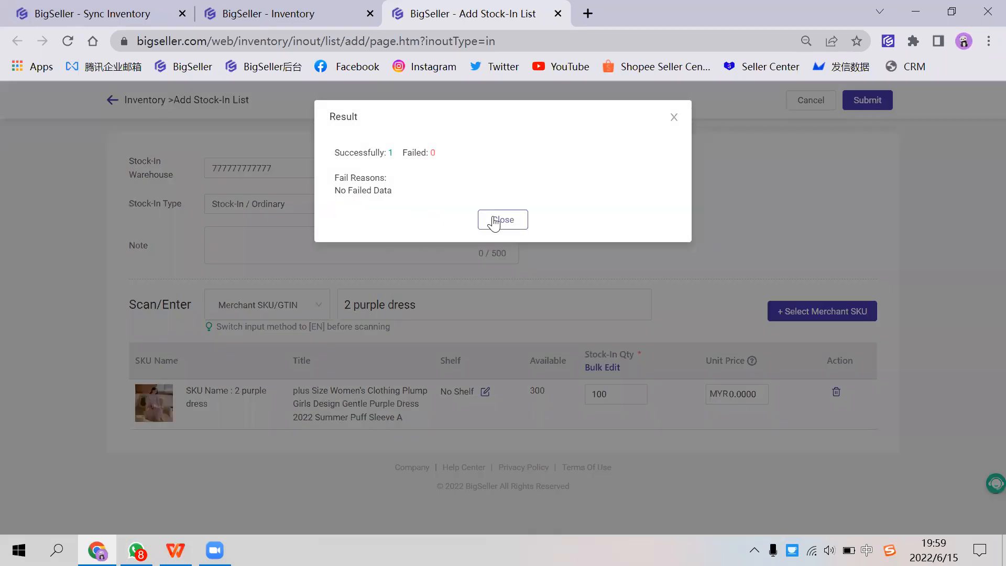
left_click(496, 220)
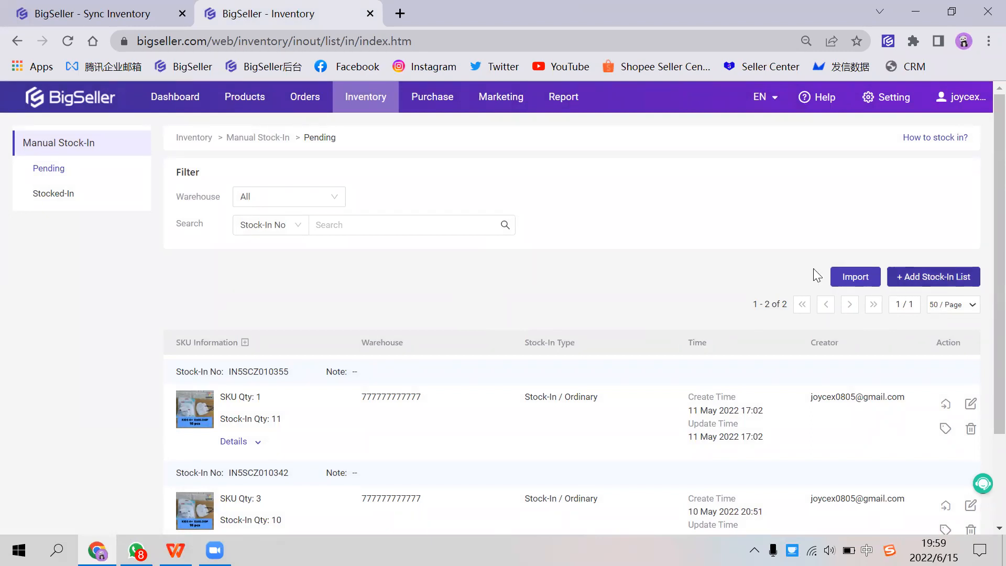
Step: Open the active Shopee product listings and locate the dress products of both stores
mouse_move(360, 116)
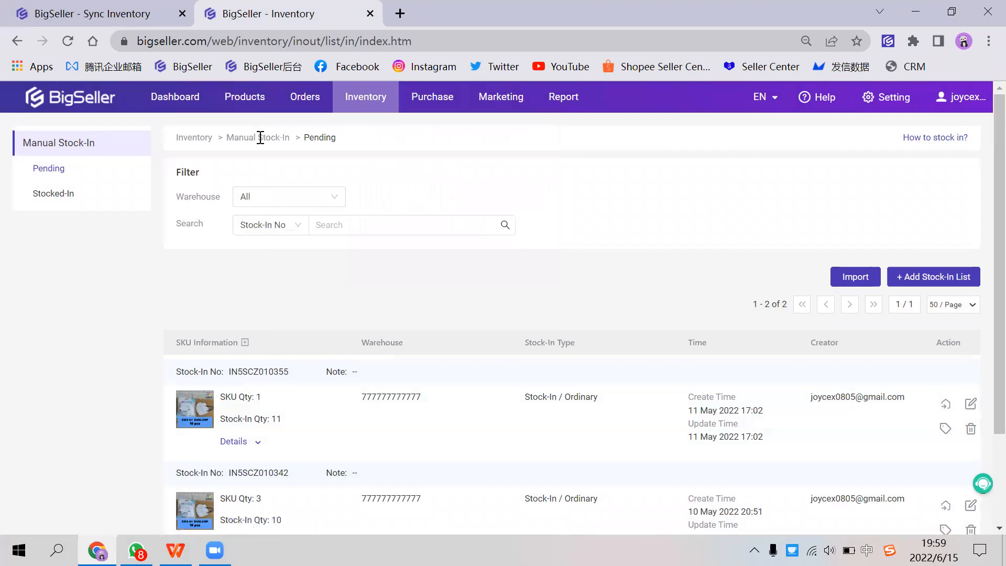
mouse_move(246, 99)
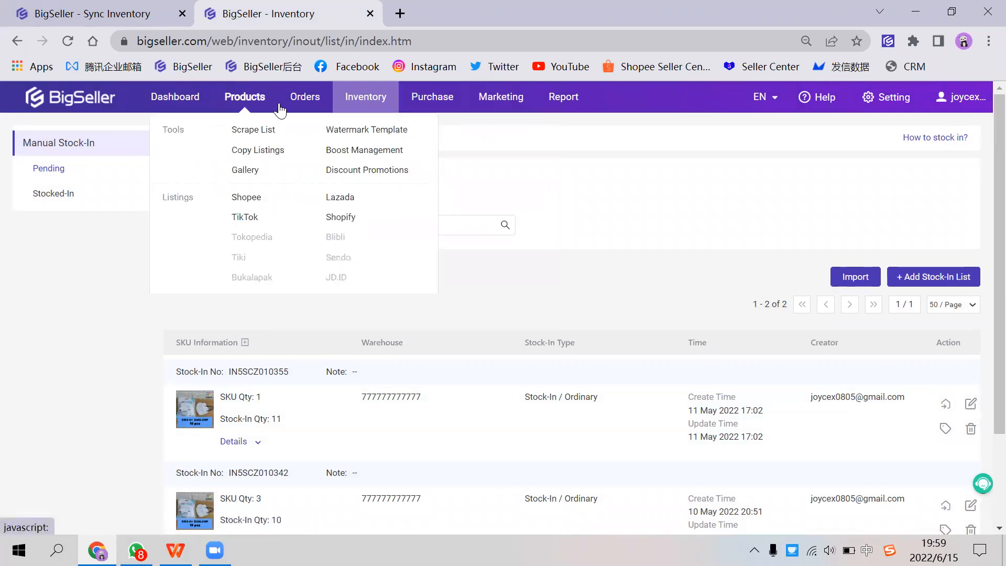
left_click(266, 202)
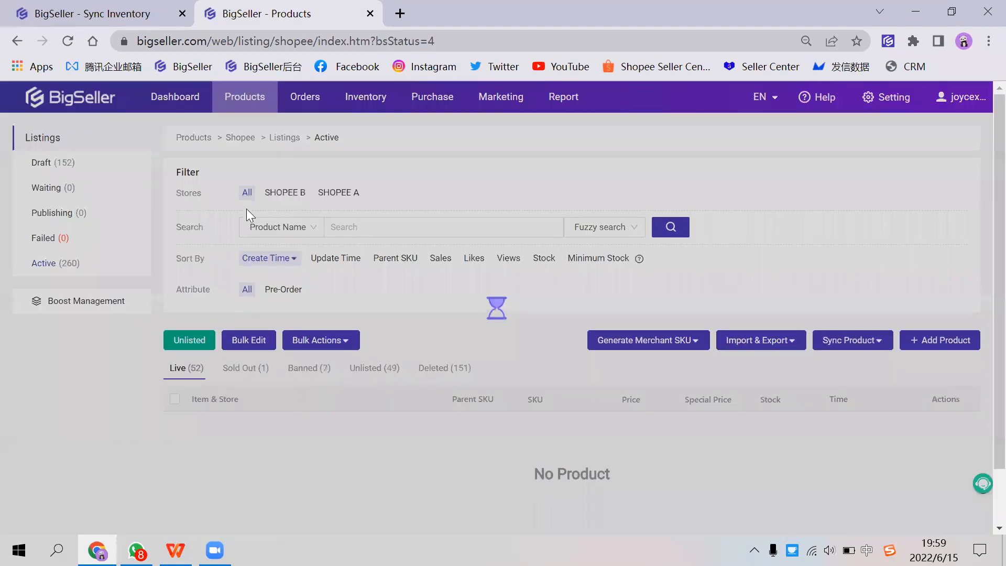
scroll(539, 362, "down", 1)
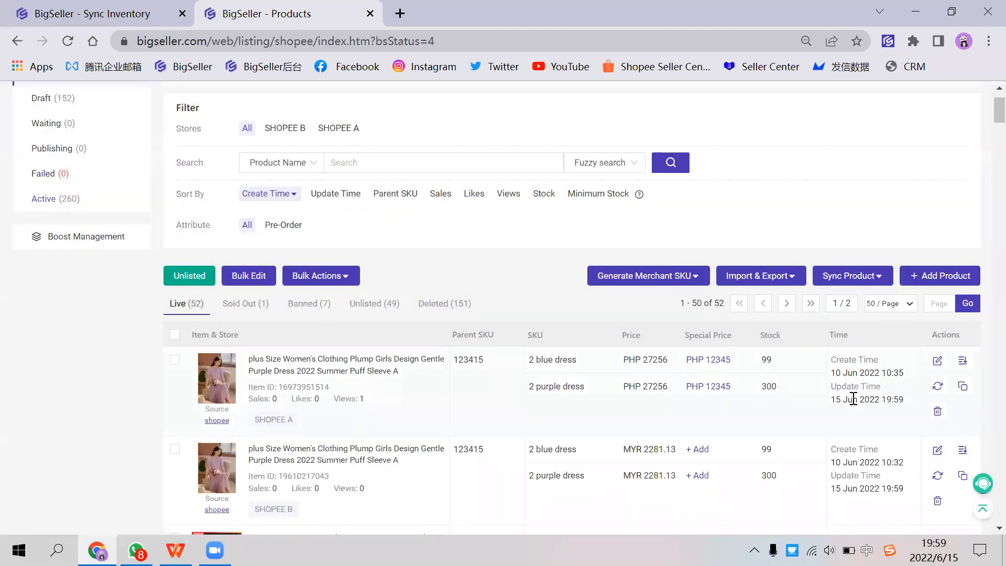
Step: Sync the top dress listings of SHOPEE A and SHOPEE B and compare the stock of "2 purple dress" in both
left_click(937, 386)
left_click_drag(762, 477, 776, 474)
left_click_drag(763, 386, 778, 386)
double_click(774, 475)
left_click(937, 476)
scroll(579, 294, "up", 2)
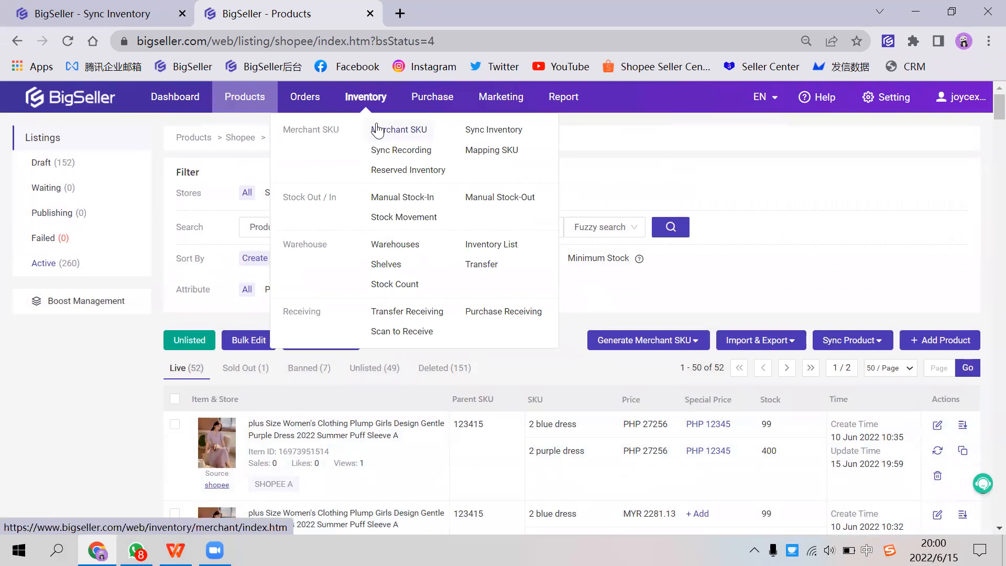
scroll(649, 359, "down", 3)
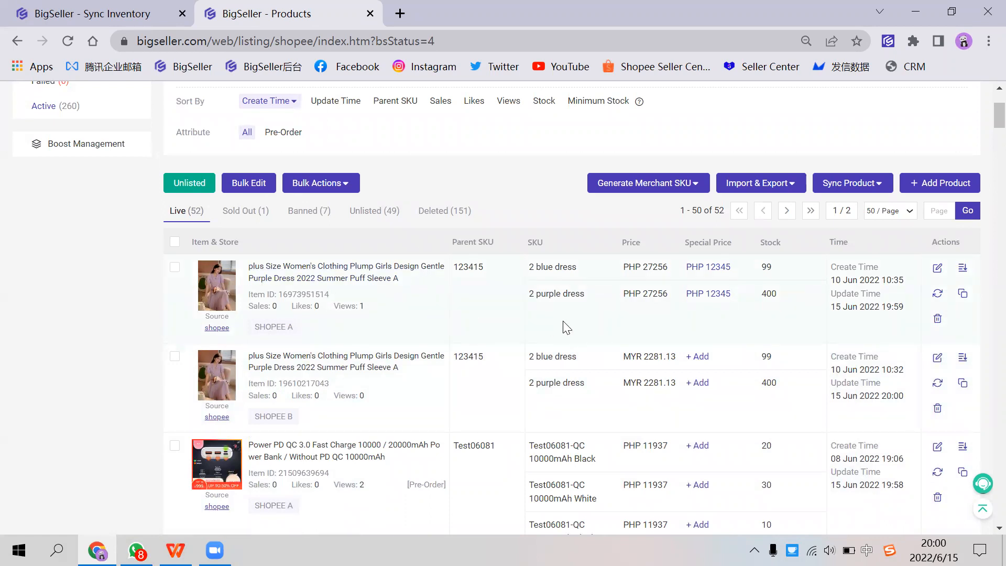
left_click_drag(293, 416, 253, 416)
scroll(754, 323, "up", 3)
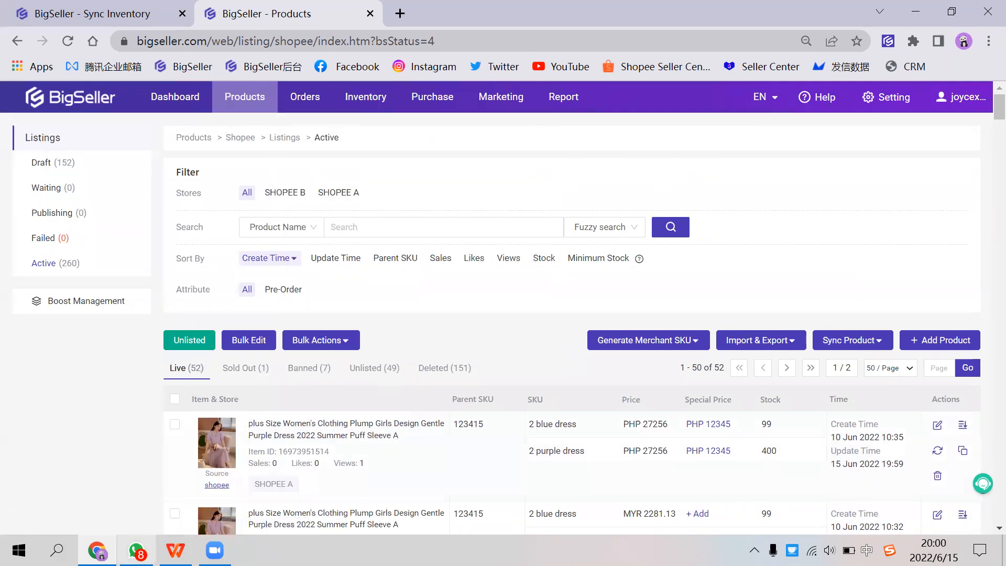
Step: Switch to the WPS training presentation, play it from the Sync inventory slide to the closing slide, and exit the slide show
left_click(136, 550)
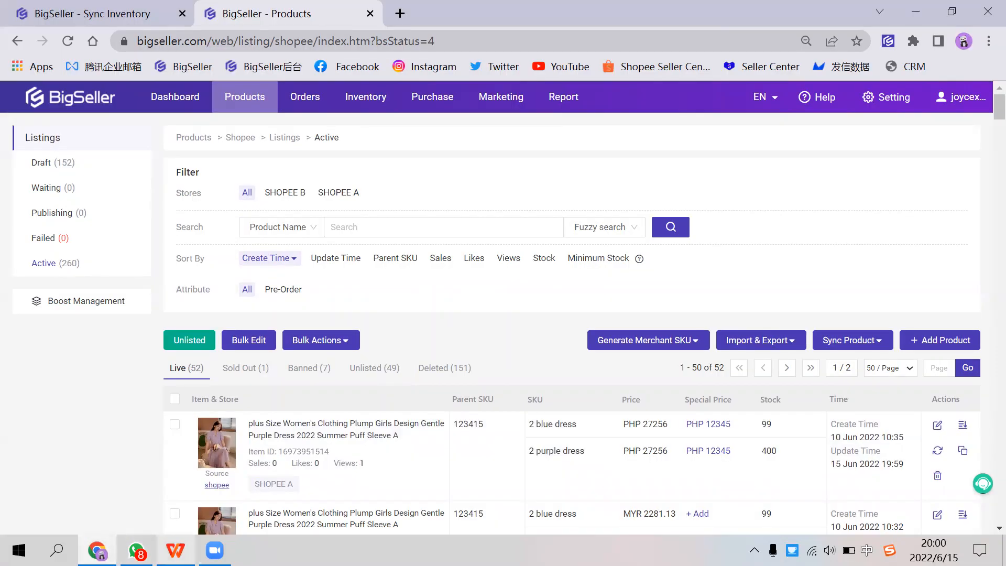
left_click(175, 550)
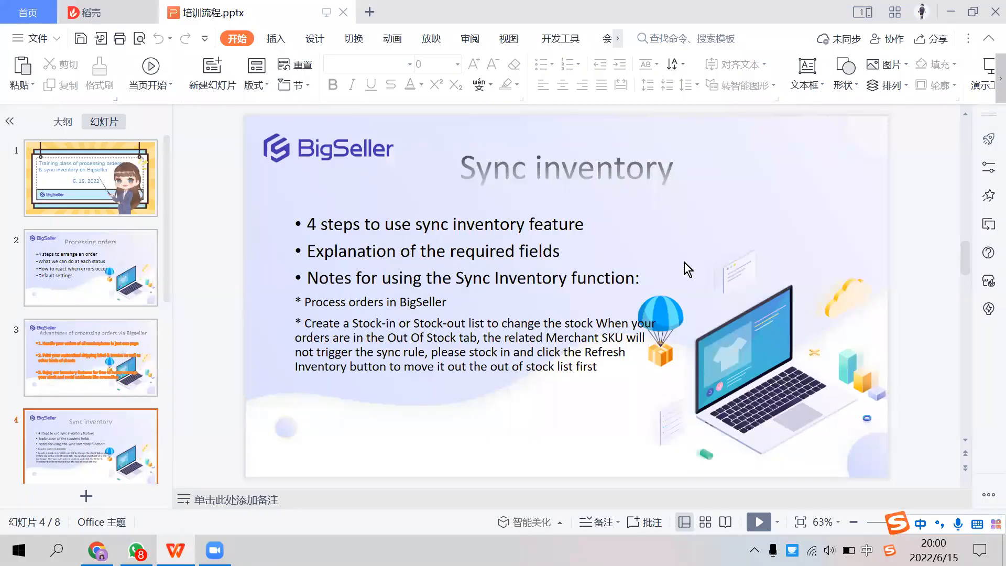
left_click(758, 522)
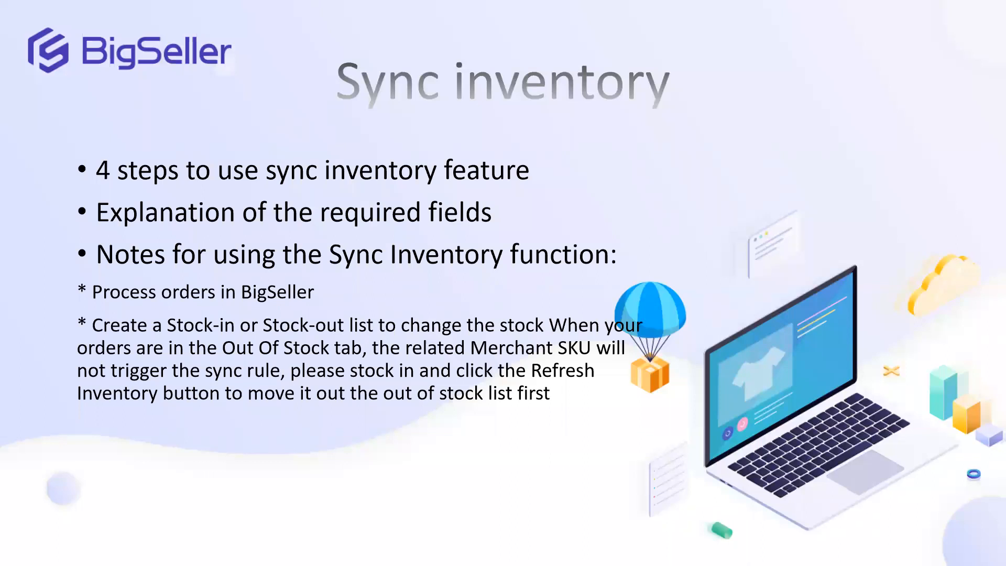
left_click(640, 172)
left_click(690, 199)
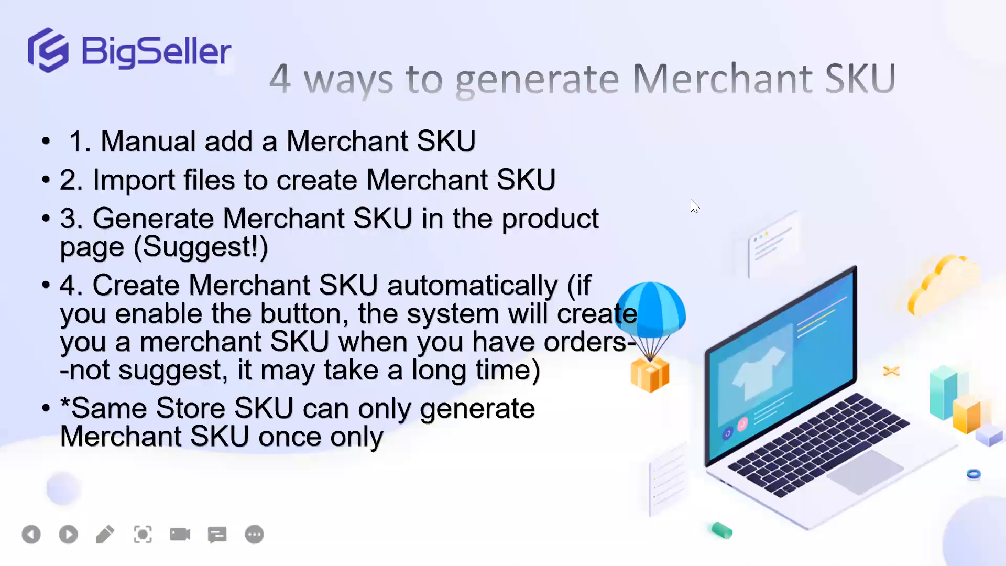
left_click(690, 199)
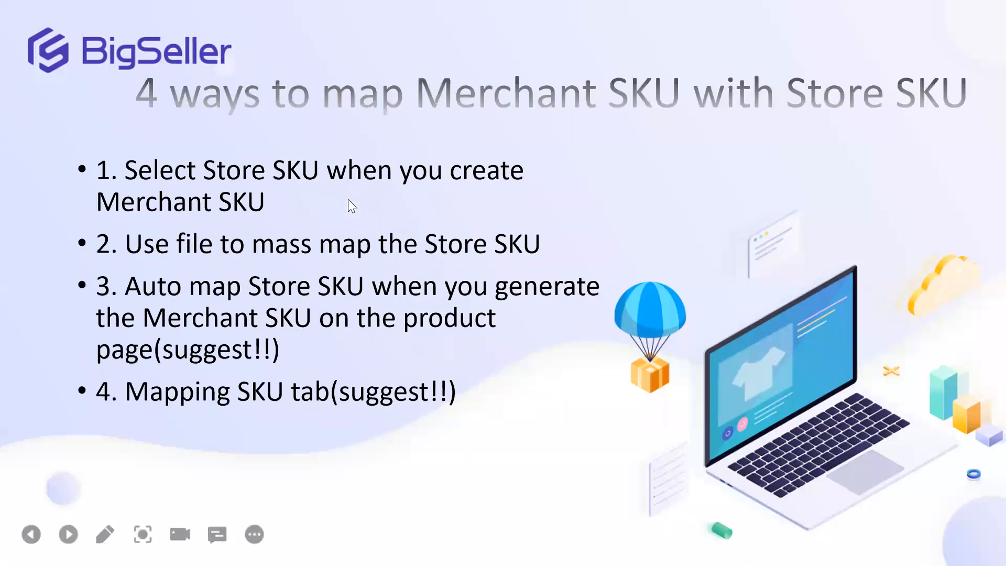
left_click(655, 183)
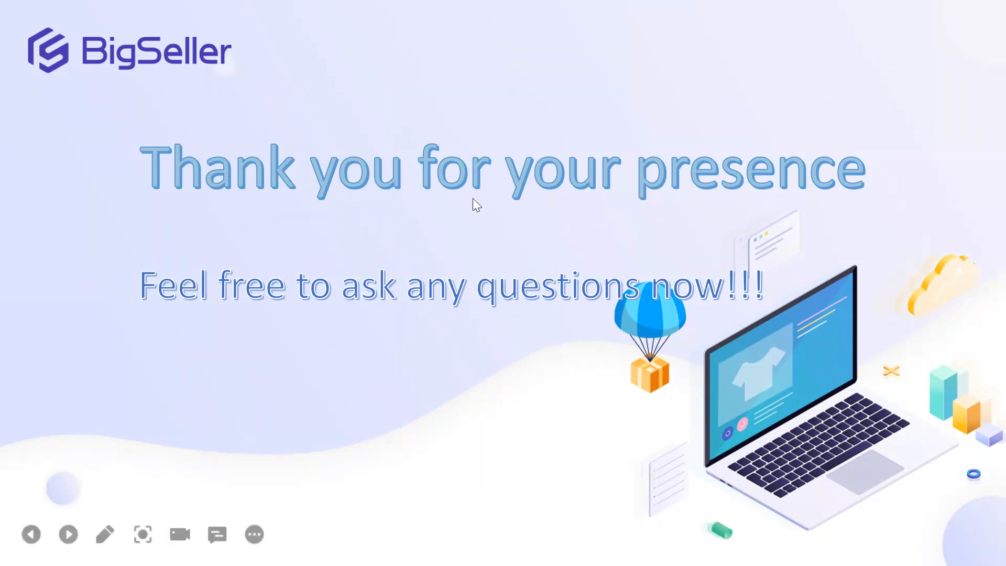
key("Escape")
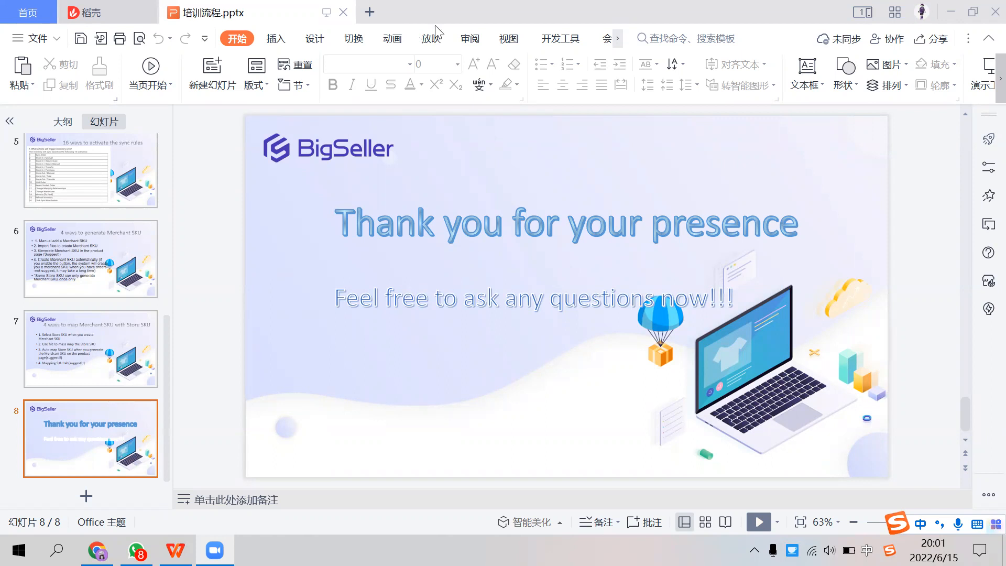
Step: Switch back to BigSeller in the browser and open the Copy Listings page for Shopee
key("alt+Tab")
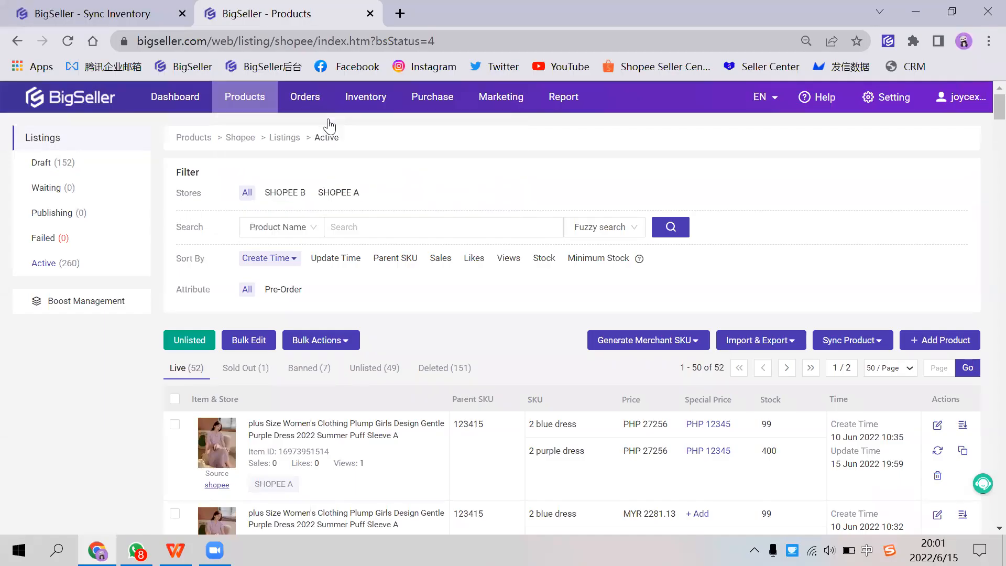
mouse_move(256, 108)
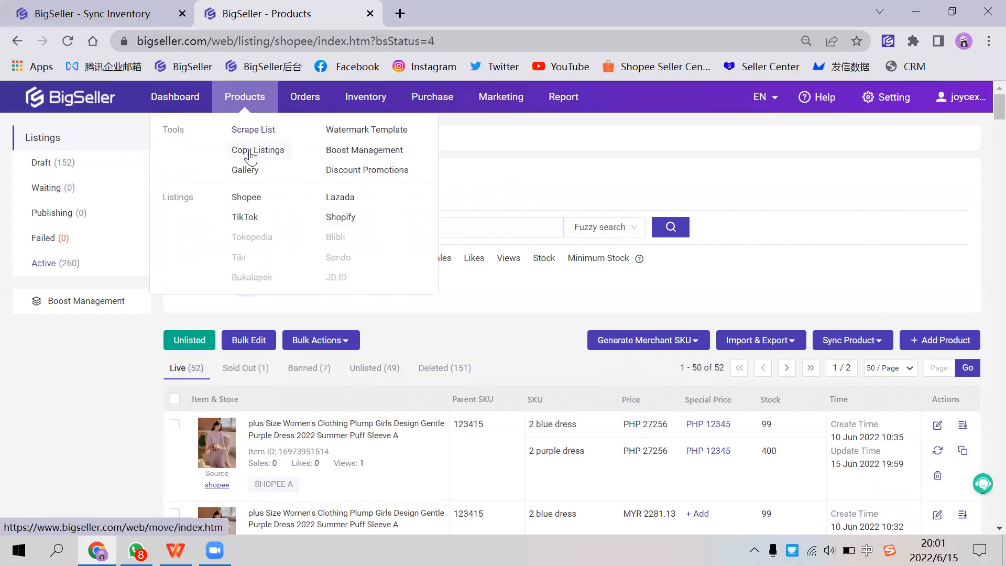
mouse_move(307, 103)
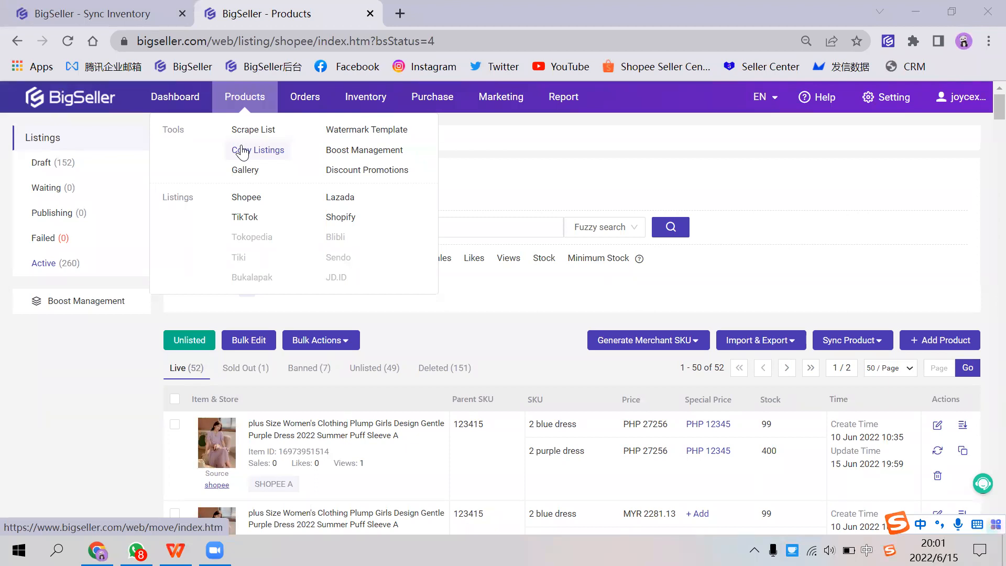
left_click(241, 151)
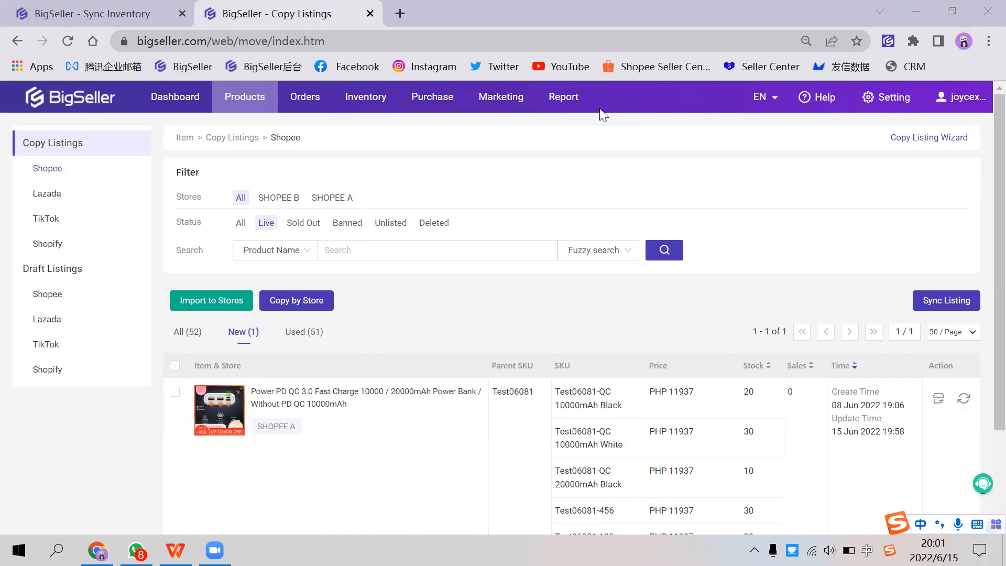
scroll(262, 330, "down", 2)
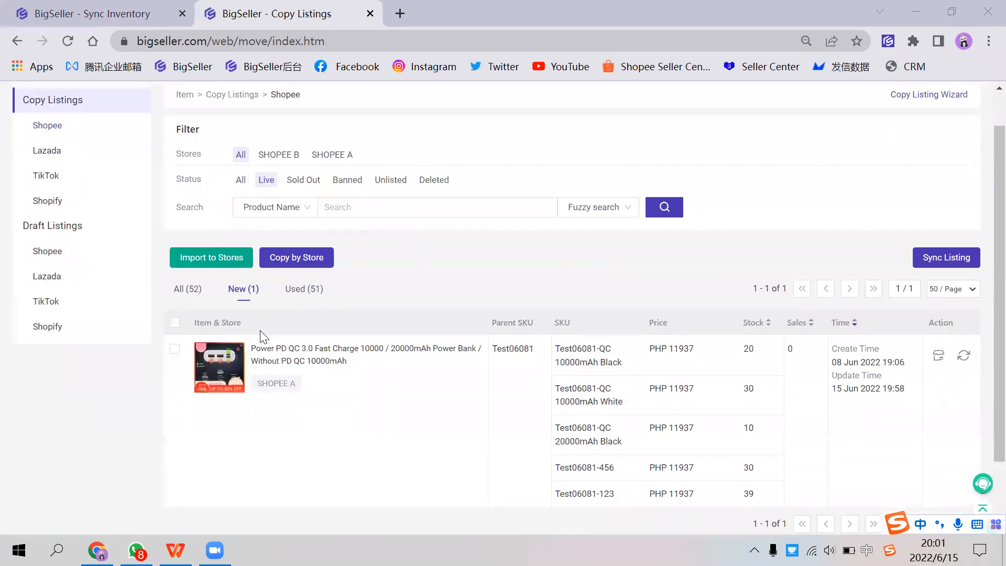
scroll(232, 229, "up", 2)
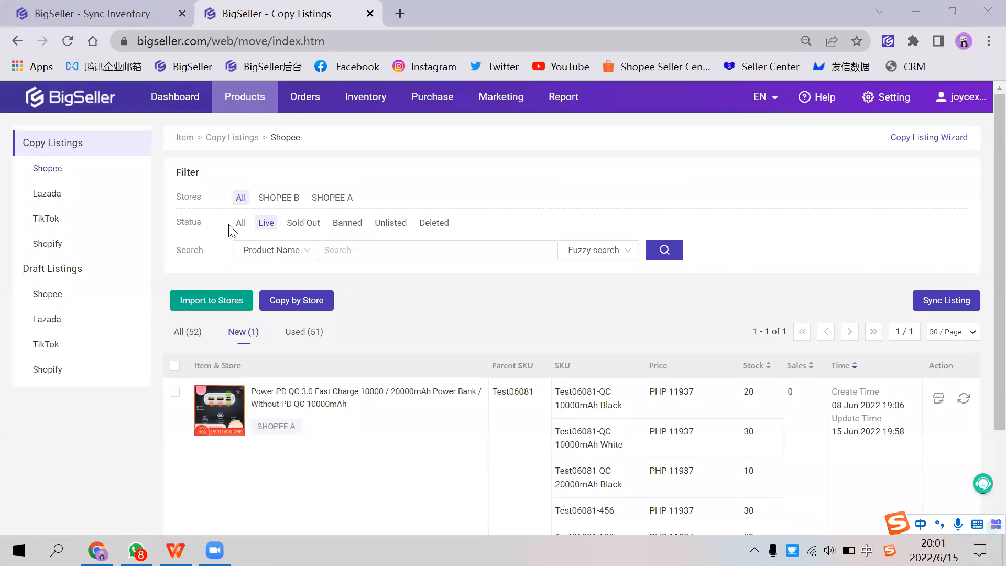
Step: Show all live listings of SHOPEE B and select the two dress products and the Silicon Power power bank
left_click(182, 333)
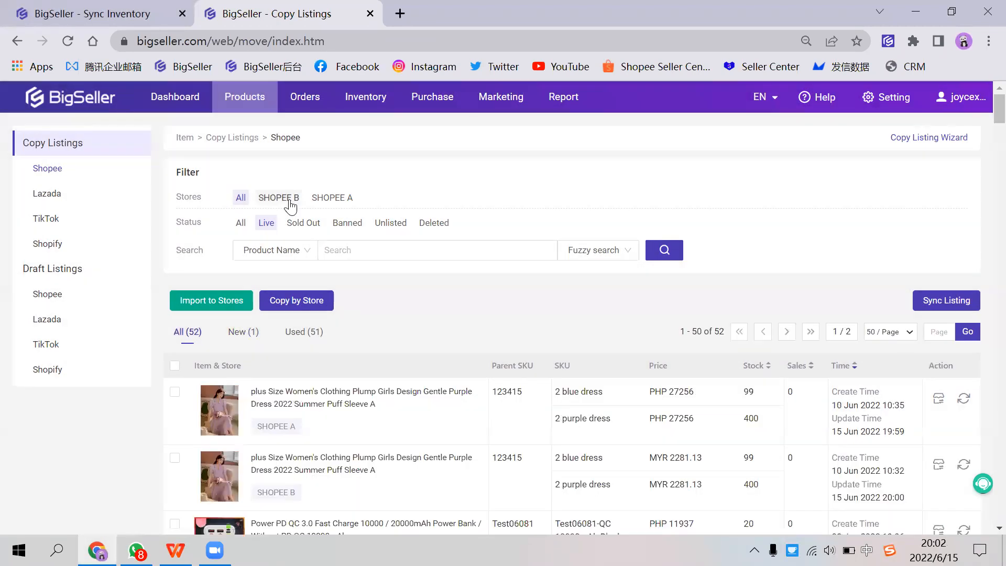
left_click(289, 199)
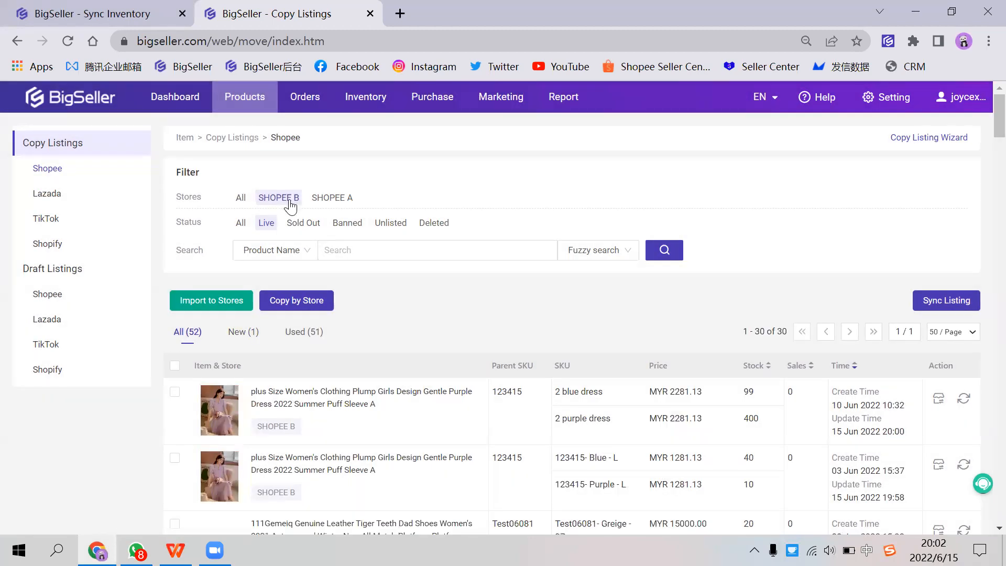
scroll(283, 286, "down", 1)
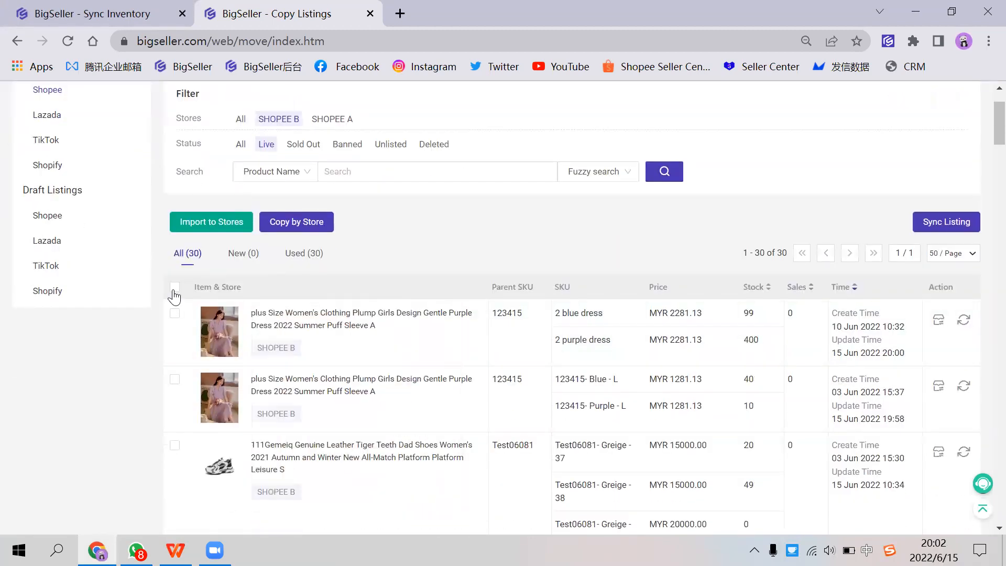
left_click(174, 314)
scroll(180, 314, "down", 2)
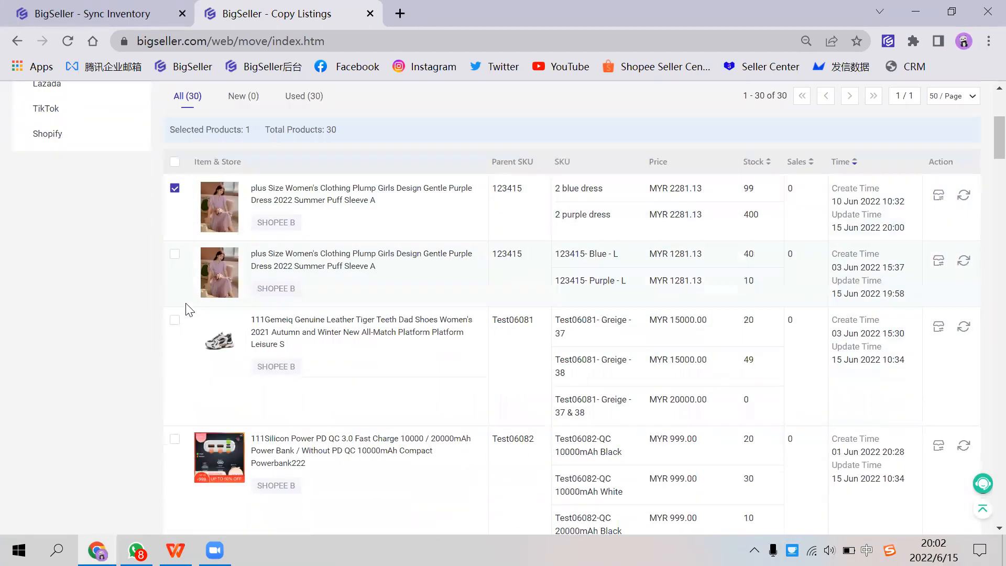
left_click(174, 254)
left_click(175, 439)
scroll(202, 345, "up", 2)
Step: Import the selected products into the draft listings of the SHOPEE A store and finish the import
left_click(224, 228)
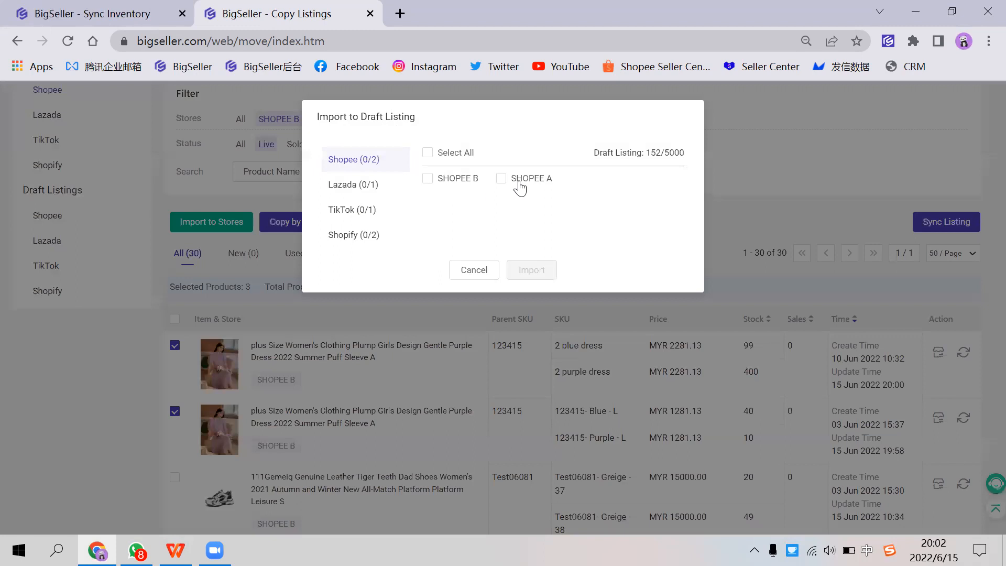
left_click(519, 181)
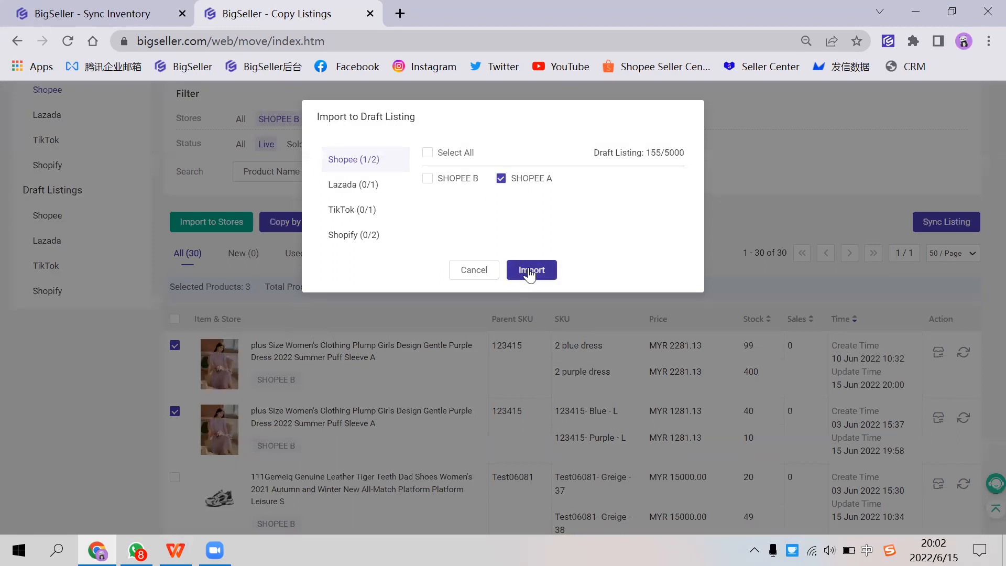
left_click(529, 270)
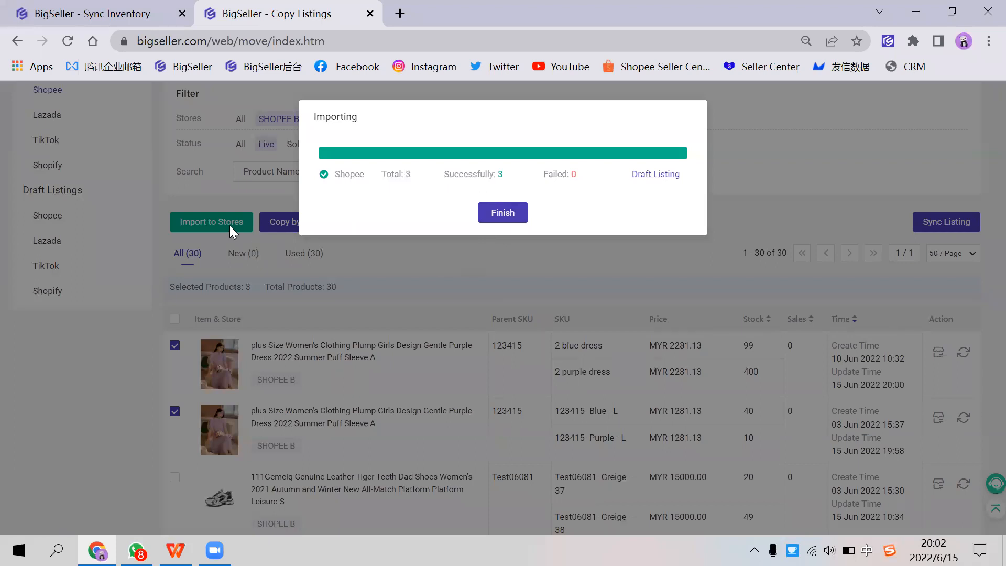
left_click(508, 208)
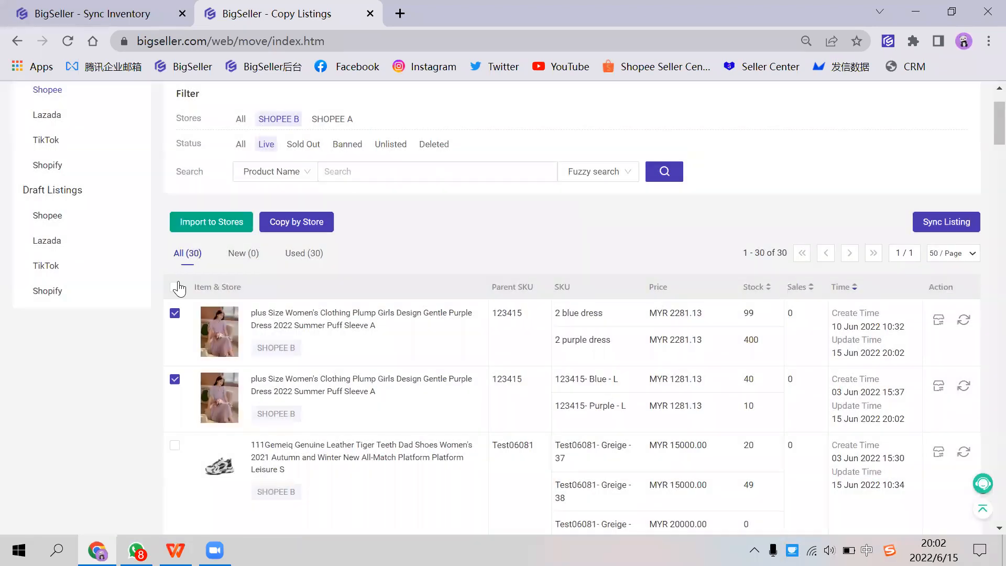
Step: Start a copy by store with SHOPEE A as the source, keeping the Live product status
left_click(313, 222)
left_click_drag(287, 143, 332, 150)
left_click(387, 184)
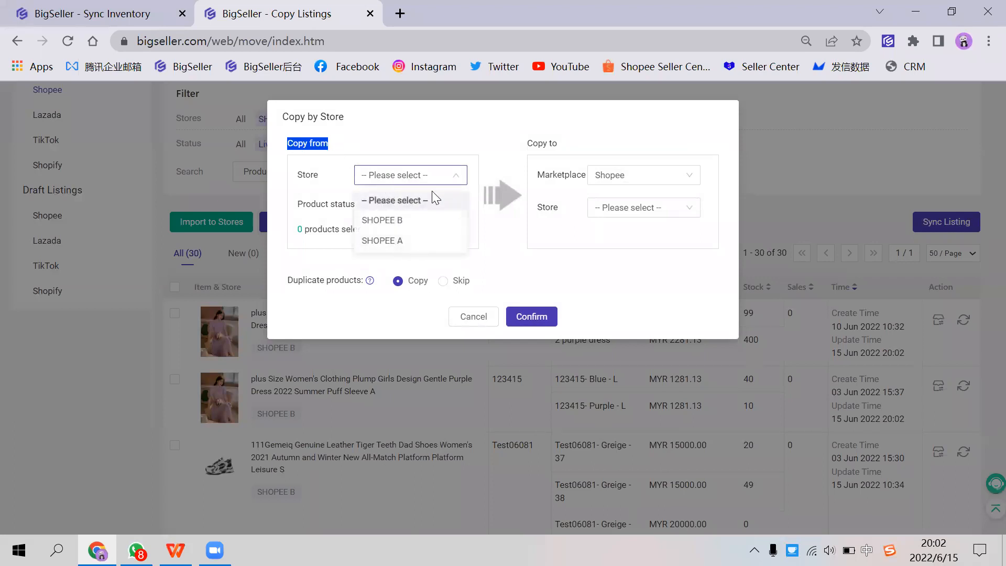
left_click(393, 242)
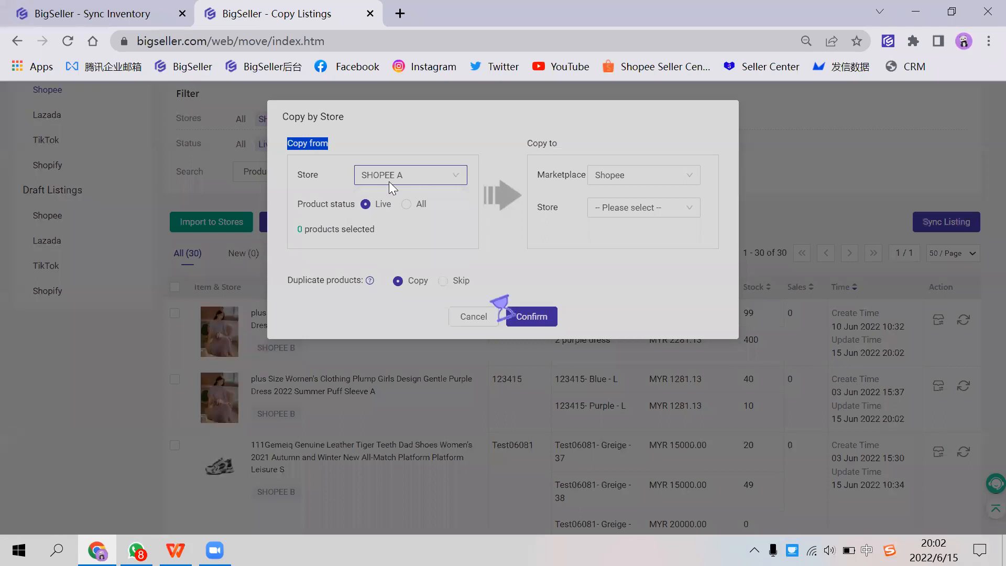
Step: Set Lazada and its connected store as the copy destination and run the copy with duplicate products copied
left_click(626, 183)
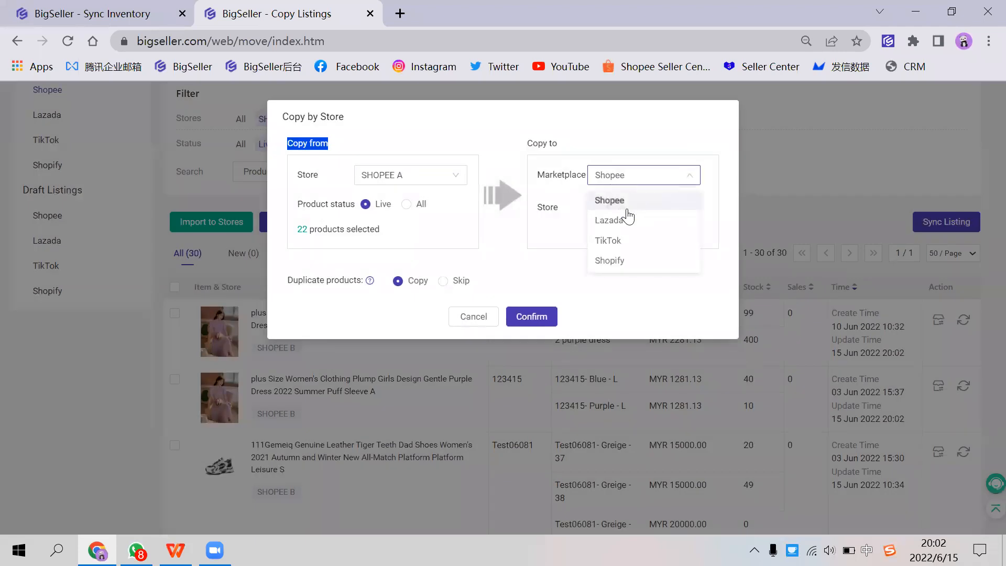
left_click(615, 224)
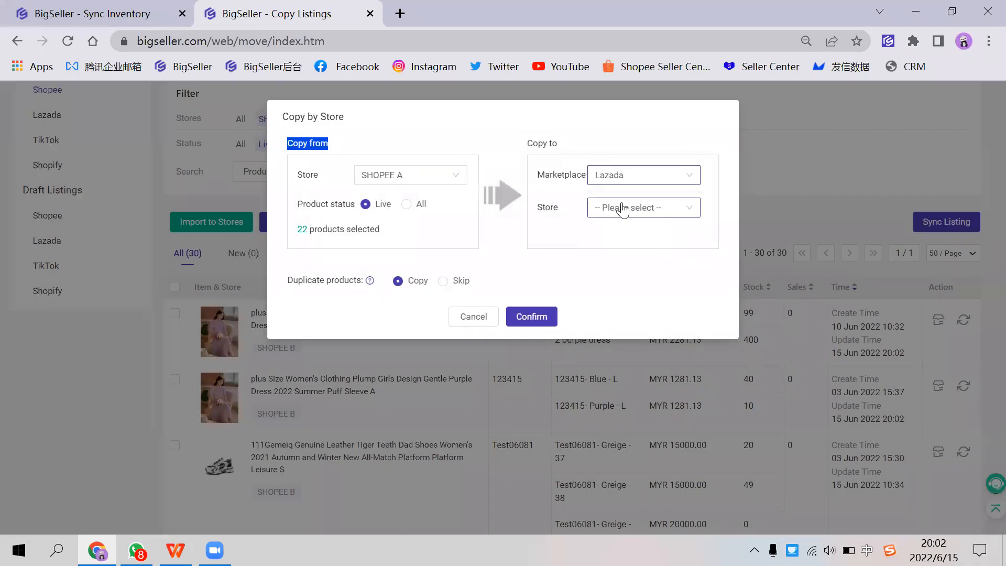
left_click(623, 208)
left_click(619, 253)
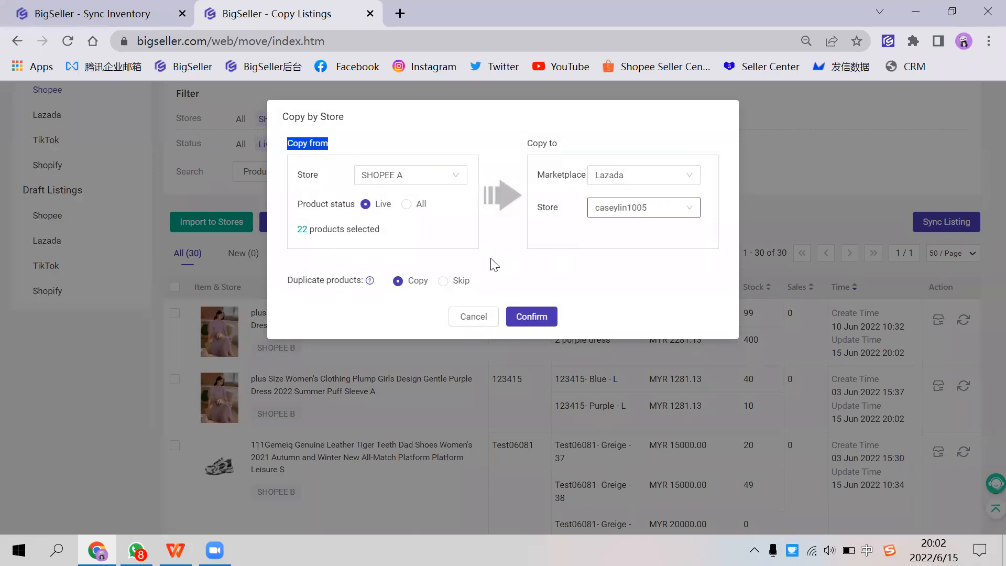
left_click(540, 318)
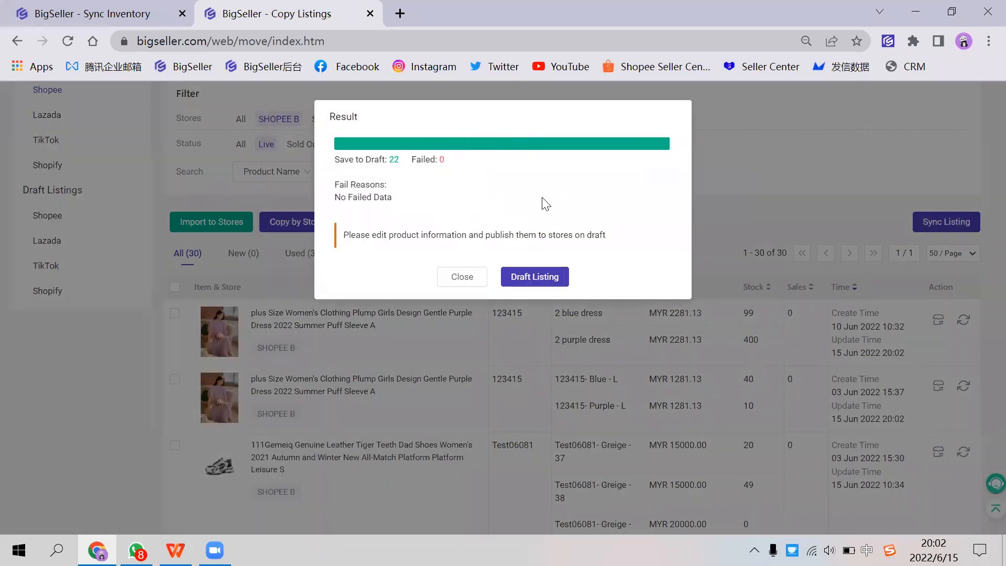
Step: Open the Lazada draft listings from the copy result and look over the copied products
left_click(531, 278)
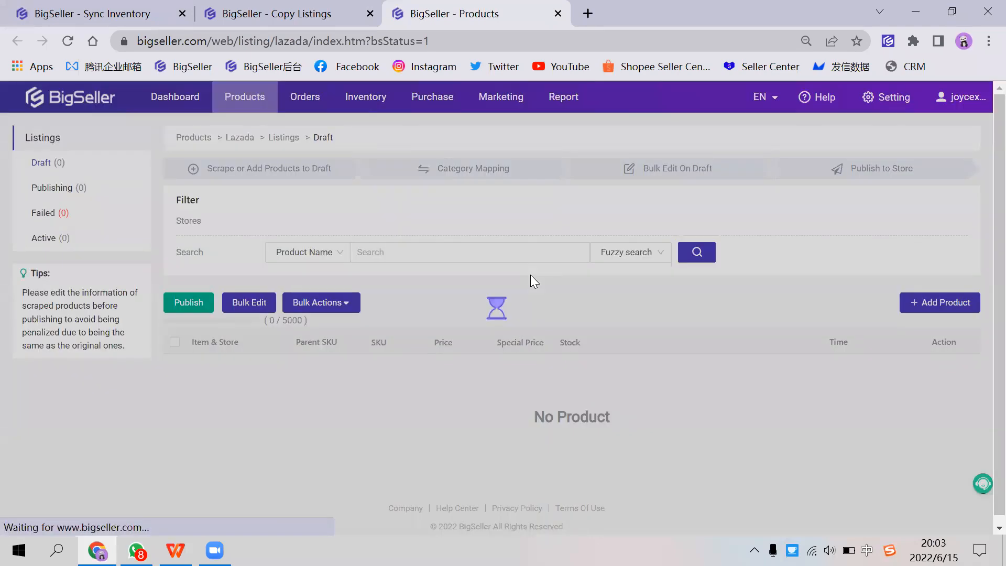
scroll(270, 288, "down", 3)
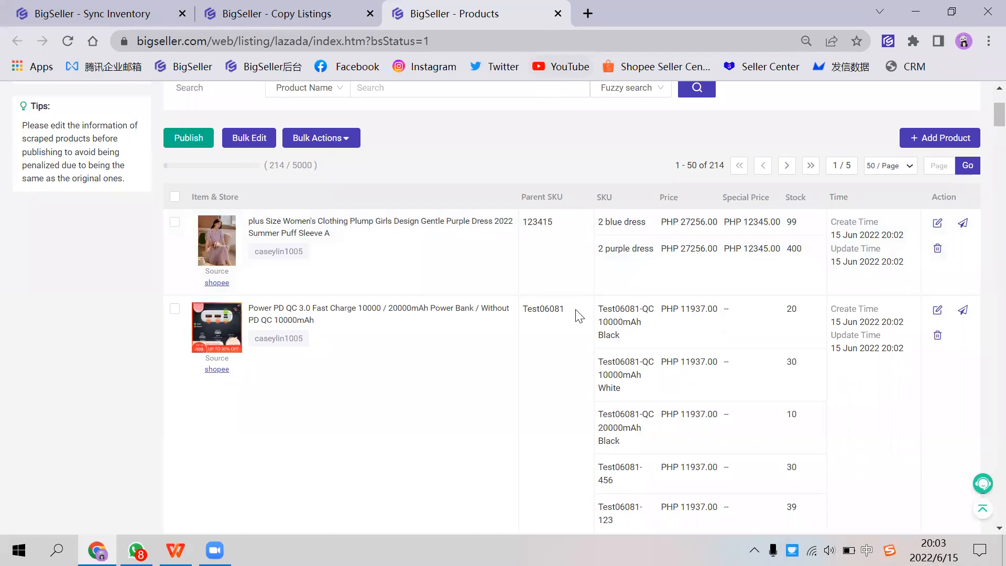
scroll(578, 315, "up", 3)
Step: Open the active Shopee listings and look at the first dress product's image
mouse_move(245, 97)
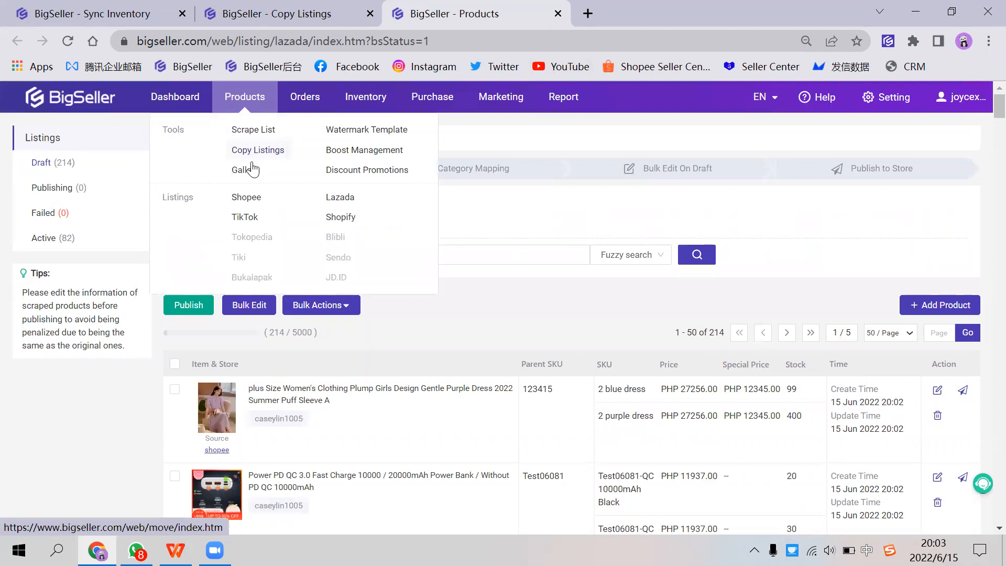
left_click(246, 197)
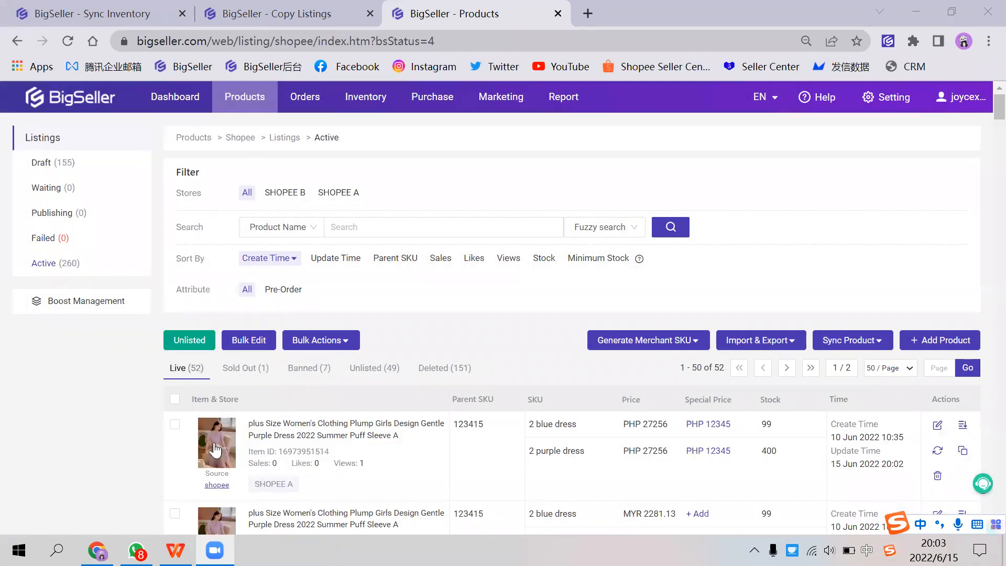
mouse_move(215, 450)
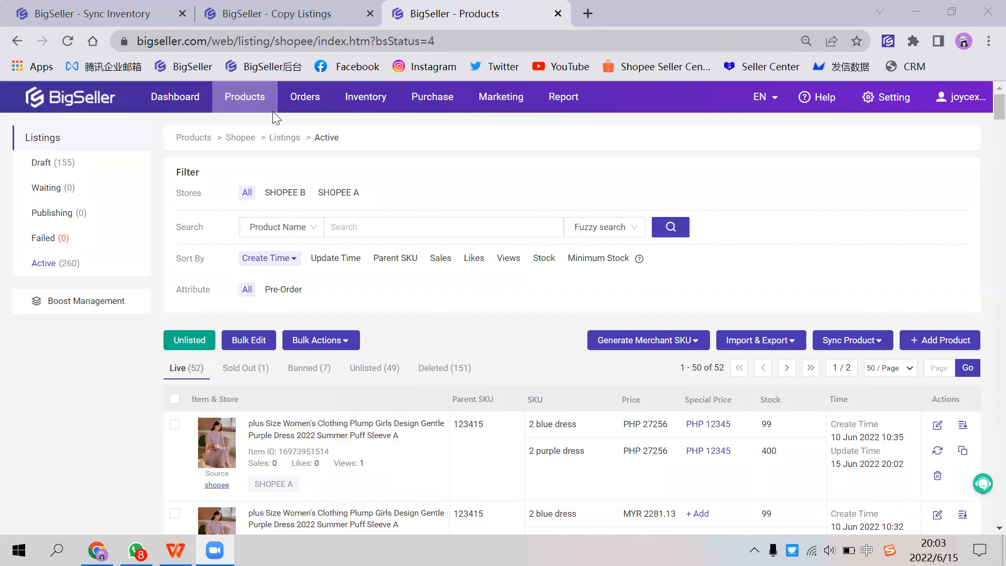
Step: Open the System Template44 watermark template for editing and look over its layout from top to bottom
left_click(388, 115)
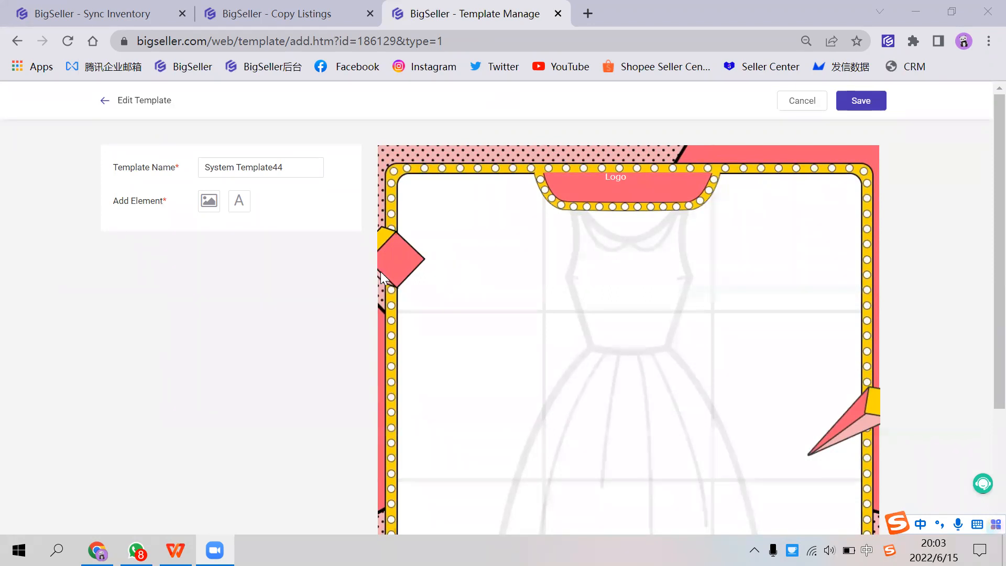
scroll(403, 293, "down", 1)
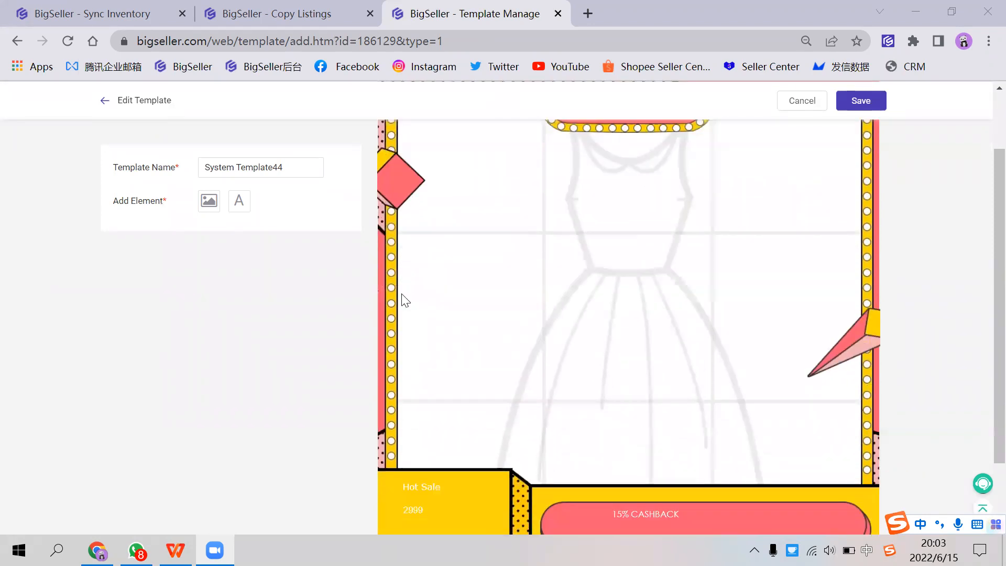
left_click(260, 167)
scroll(410, 276, "down", 1)
scroll(461, 283, "up", 2)
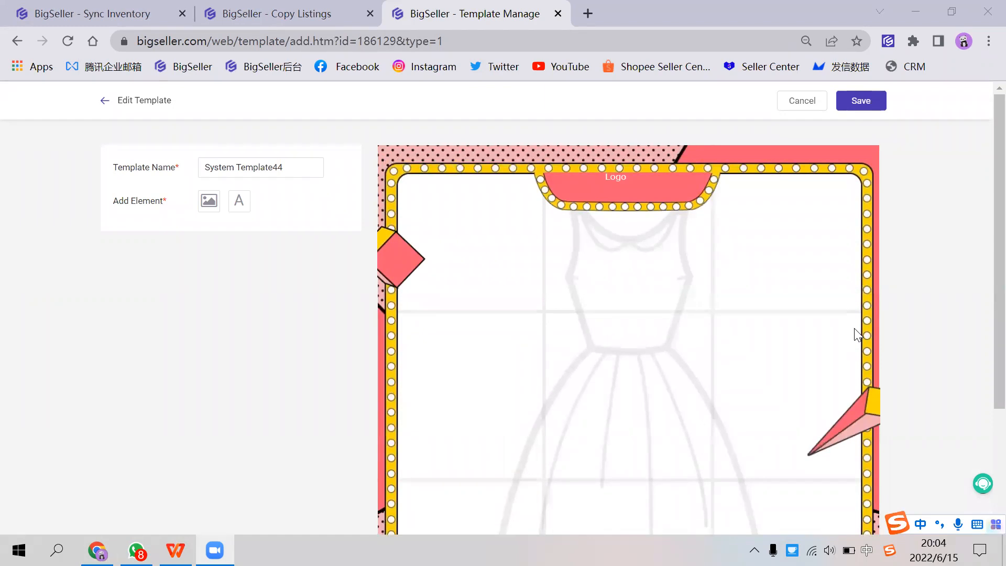
Step: Close the copy result on the Copy Listings page and leave the System Template44 editor, discarding changes
left_click(289, 14)
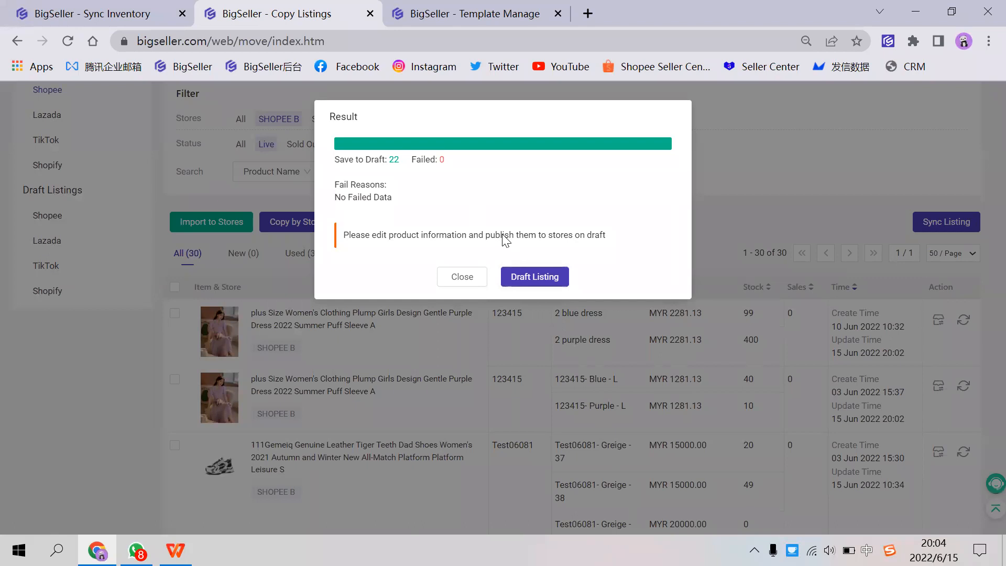
left_click(461, 276)
left_click(430, 15)
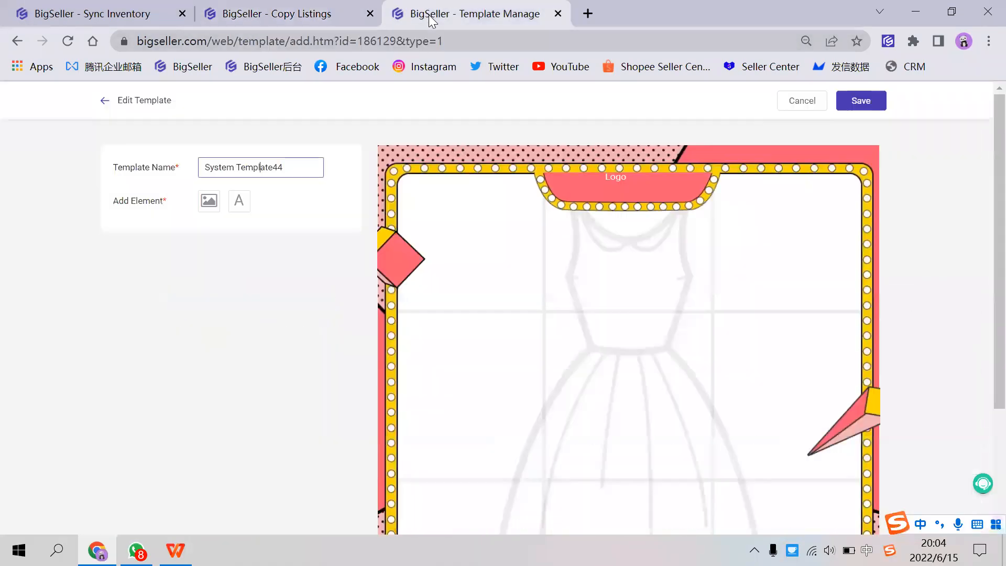
left_click(103, 104)
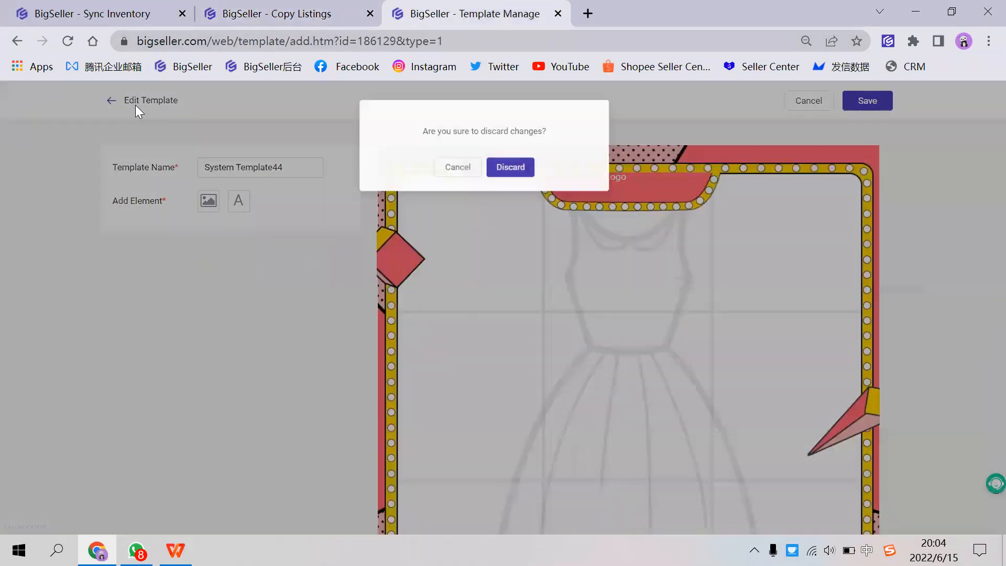
left_click(529, 168)
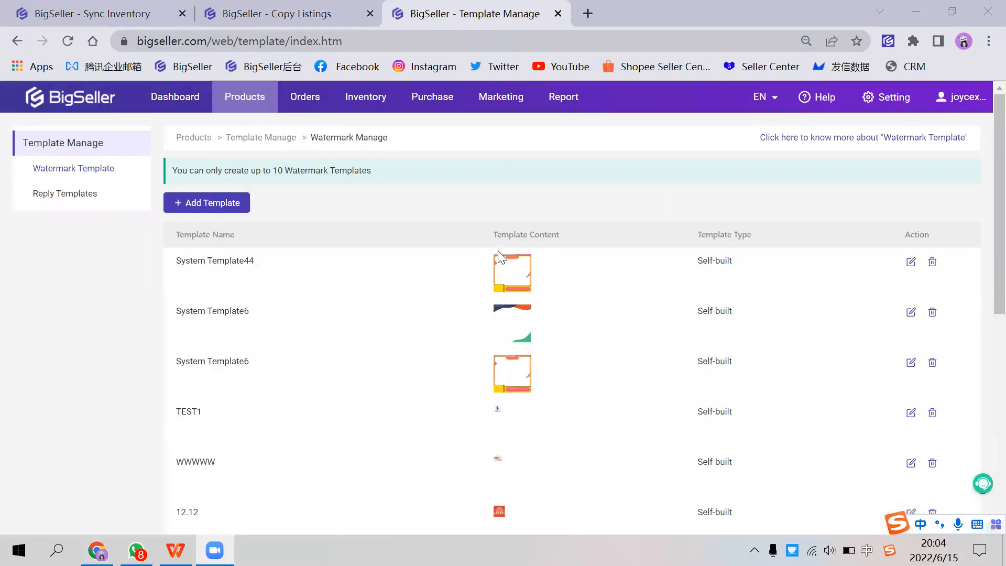
Step: Look through the watermark template list, view the blank editor for adding a template, and return to the list
scroll(662, 246, "down", 1)
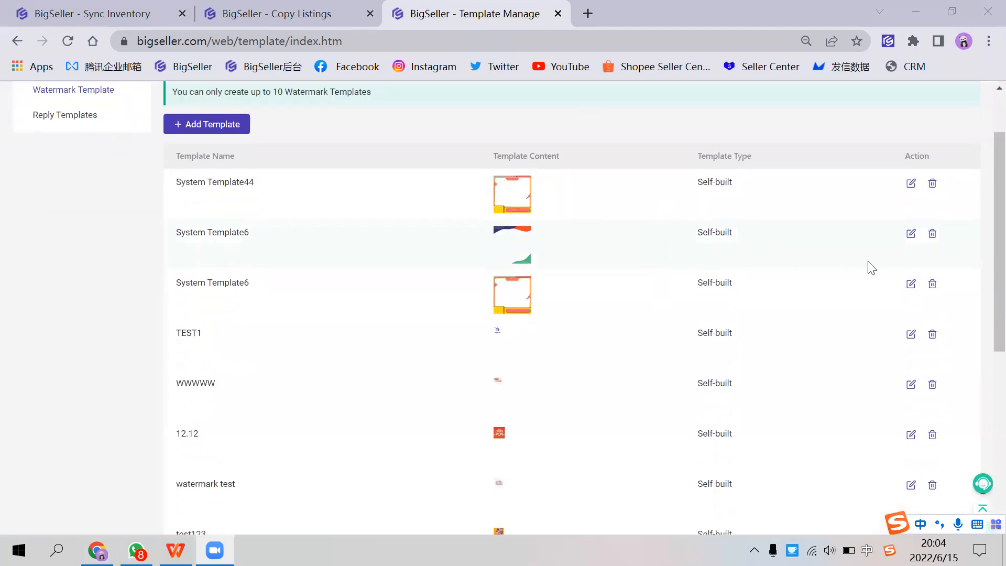
scroll(763, 269, "up", 1)
left_click(245, 201)
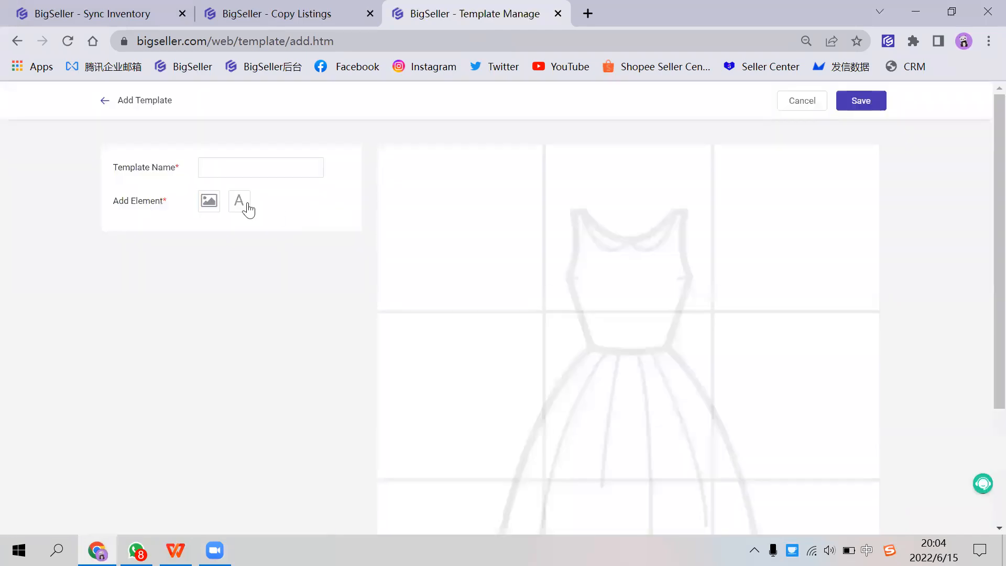
scroll(251, 194, "down", 3)
scroll(265, 204, "up", 3)
left_click(277, 13)
left_click(461, 13)
left_click(17, 42)
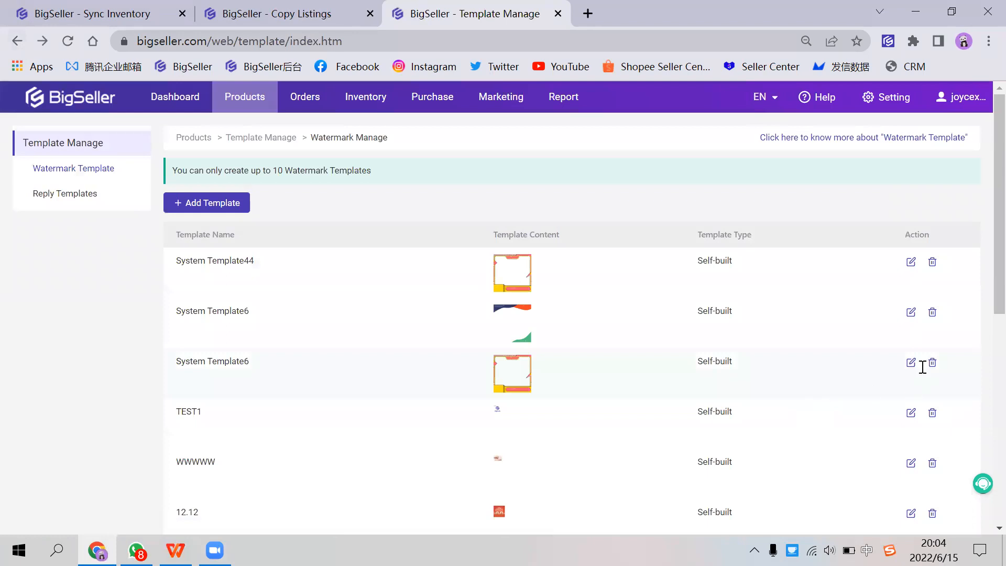
Step: Open the System Template6 with the pink and yellow frame for editing and select its Logo text
left_click(911, 364)
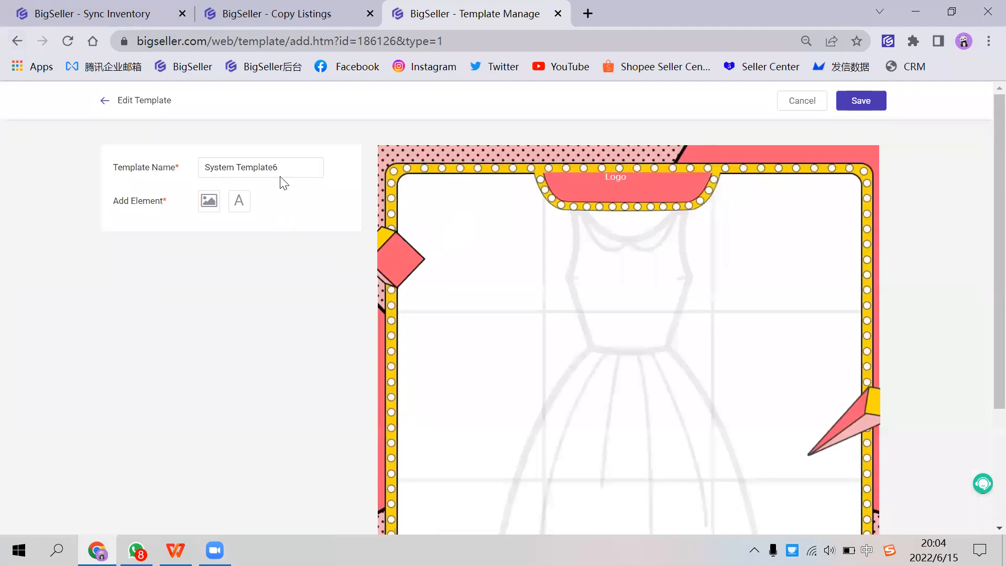
left_click(280, 175)
type("6")
scroll(408, 243, "down", 5)
scroll(480, 260, "up", 5)
left_click(606, 170)
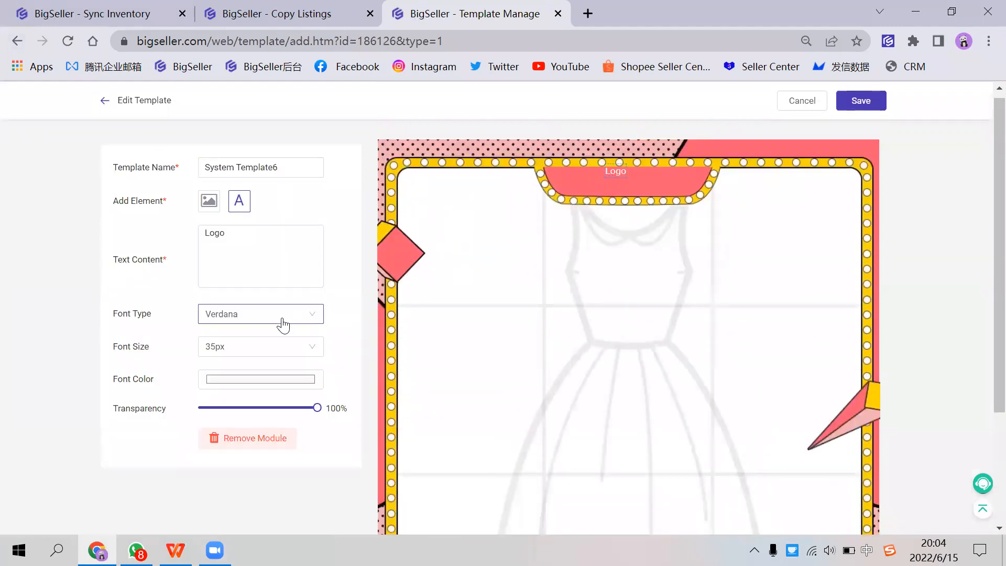
Step: Examine the Logo text's font size and content settings and the banner texts at the template's lower edge
left_click(309, 345)
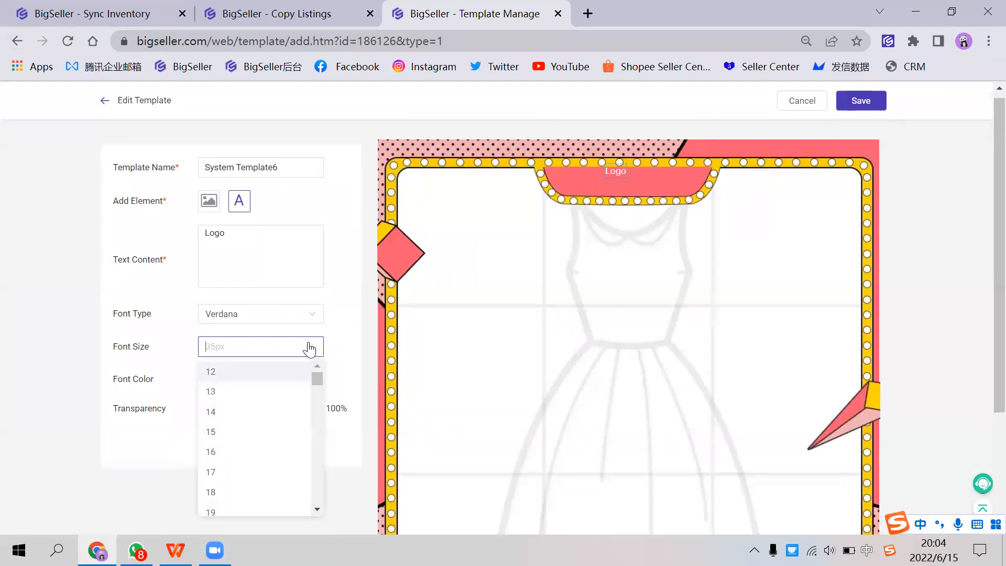
left_click(238, 244)
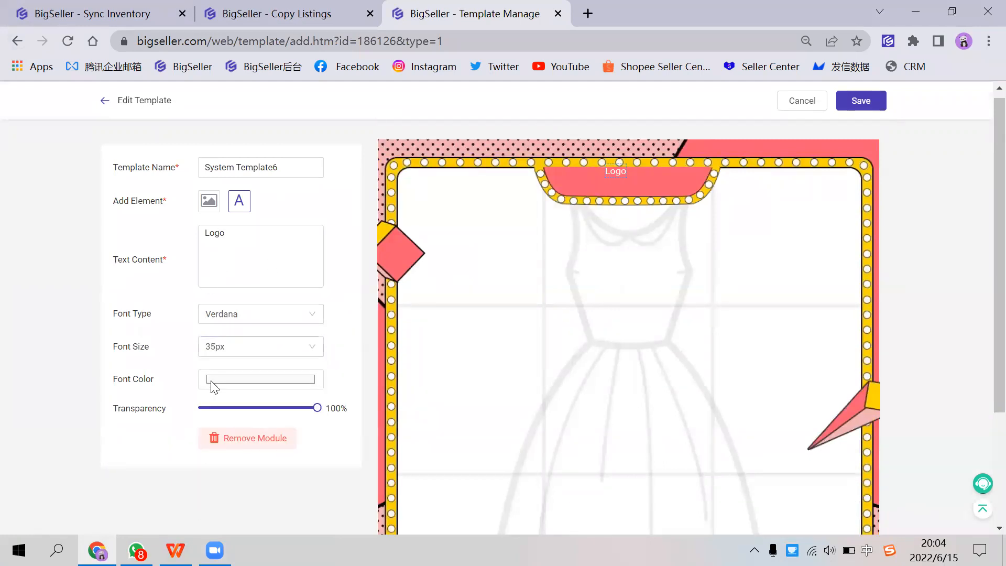
scroll(280, 370, "down", 3)
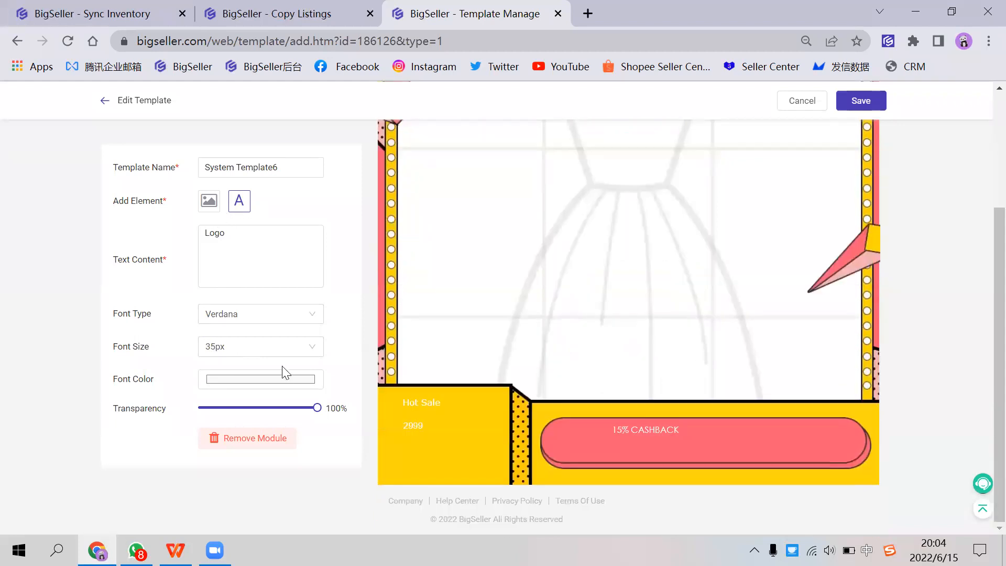
scroll(519, 401, "up", 1)
scroll(642, 308, "up", 2)
Step: Select the template's frame image, view the file selection for adding an image element, and close it without choosing a file
left_click(630, 314)
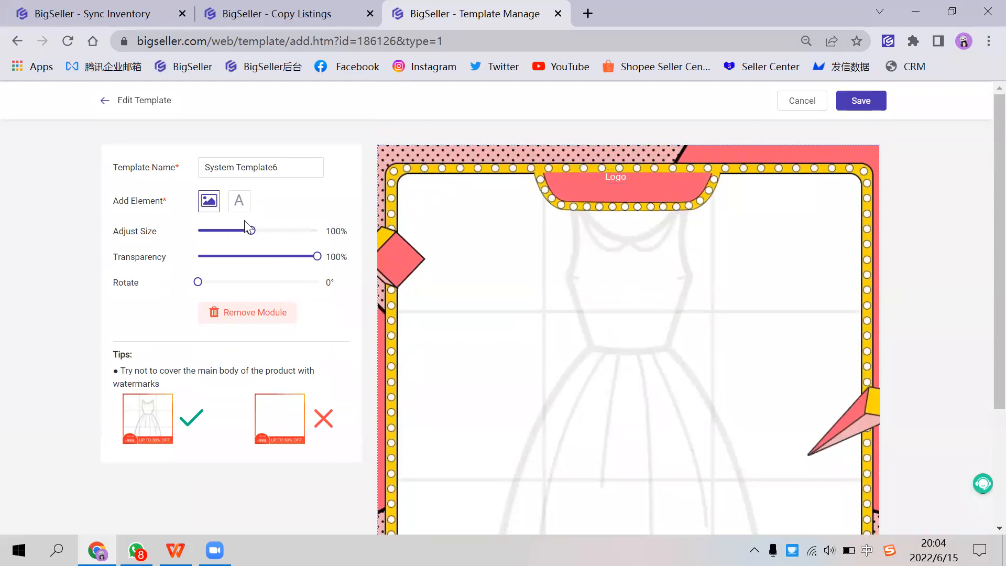
left_click(218, 208)
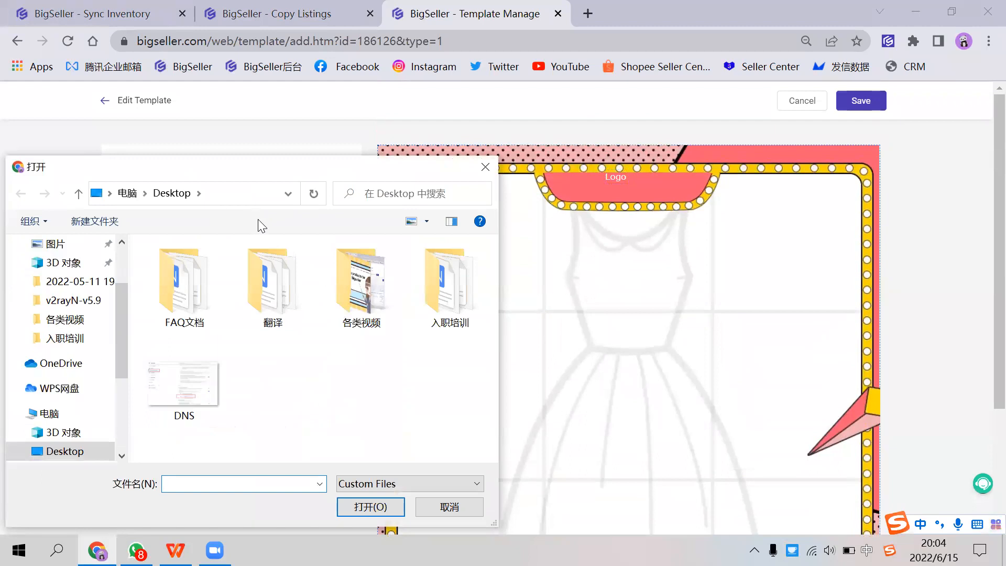
left_click(483, 169)
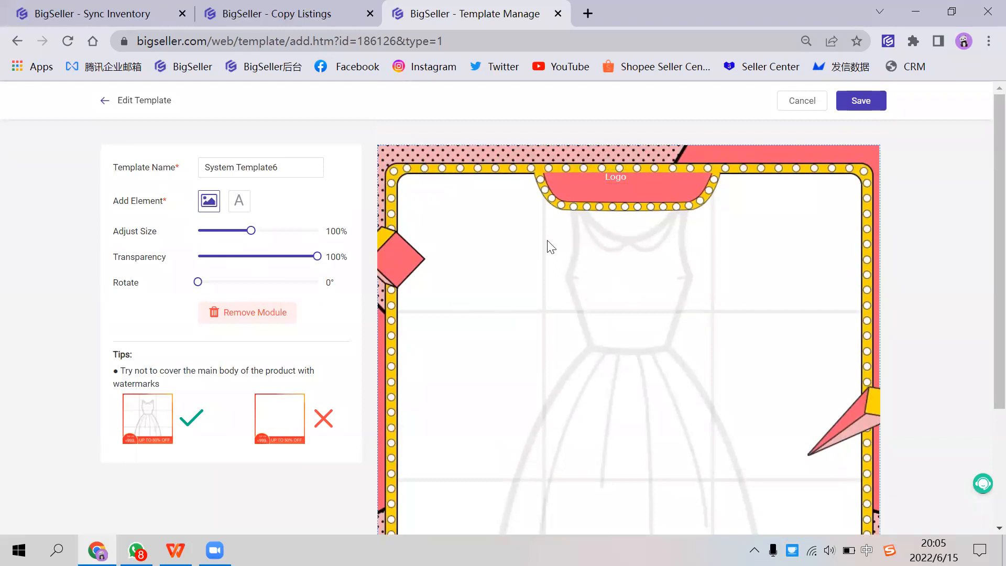
Step: Try resizing the frame image to 102% and leave the template editor, discarding the changes
left_click(442, 78)
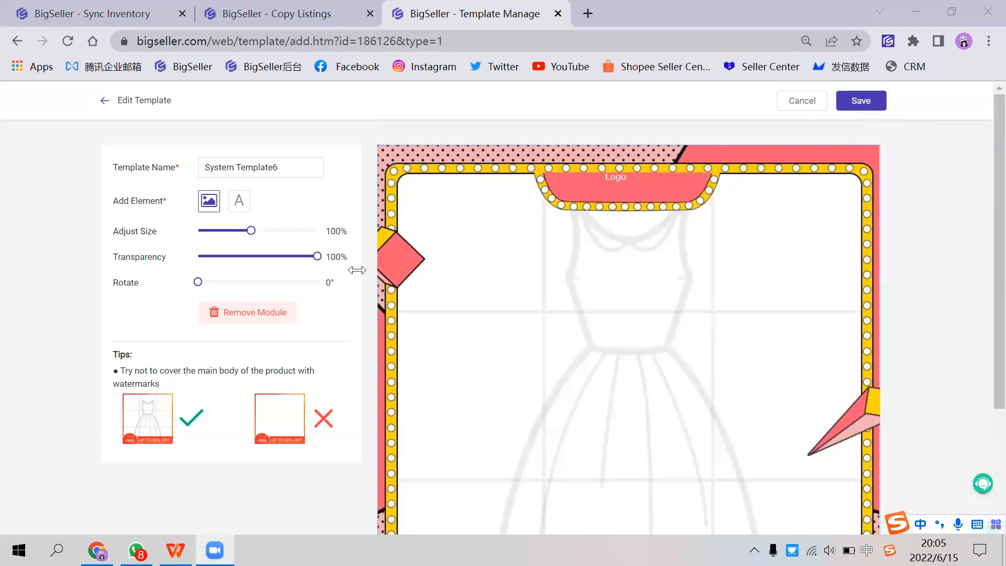
scroll(303, 336, "down", 2)
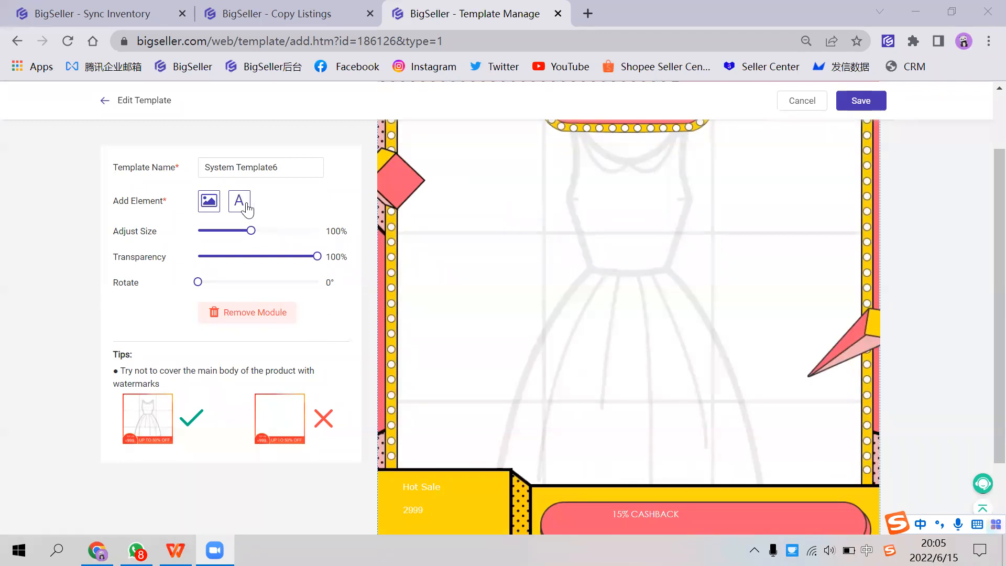
left_click(247, 173)
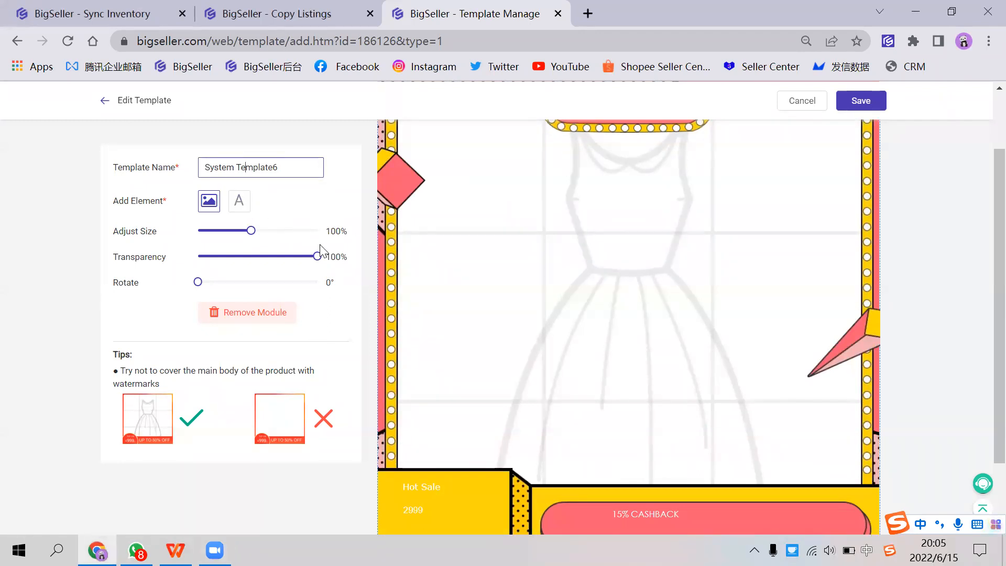
mouse_move(251, 231)
left_mouse_down()
mouse_move(301, 235)
mouse_move(215, 240)
mouse_move(254, 237)
left_mouse_up()
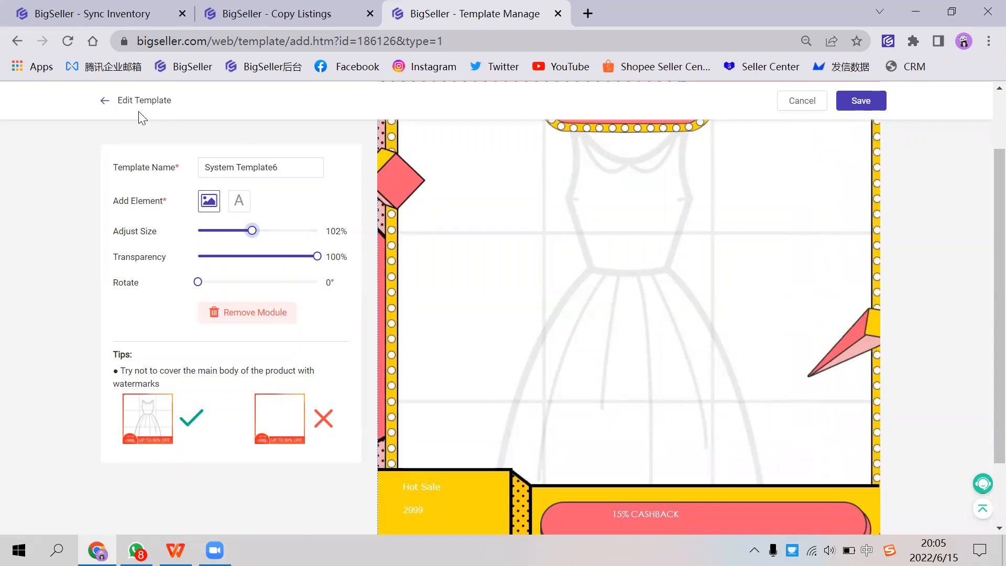
left_click(104, 101)
left_click(529, 169)
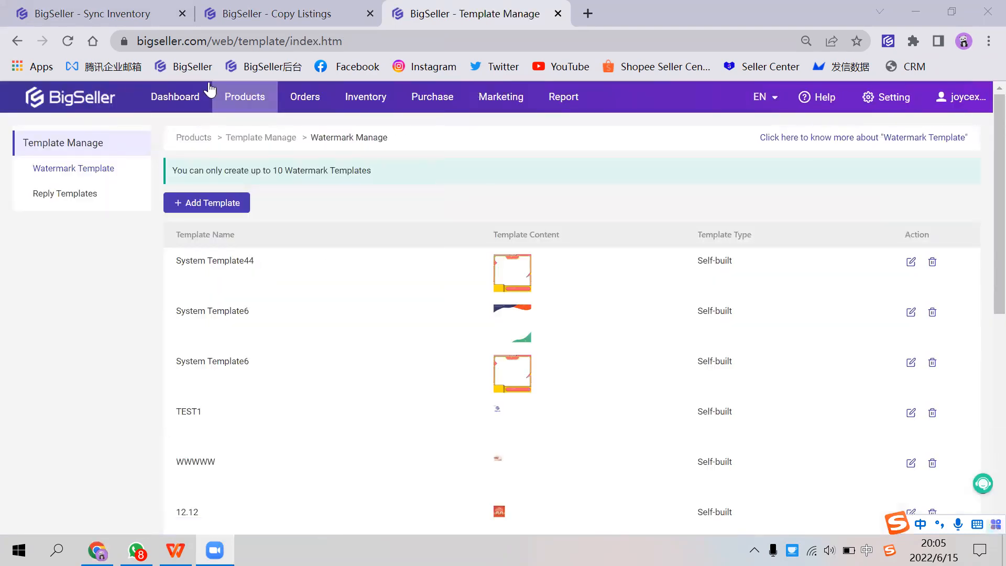
Step: Go to the active Shopee listings and open the first purple dress listing of store SHOPEE A for editing
left_click(262, 14)
mouse_move(257, 98)
mouse_move(295, 113)
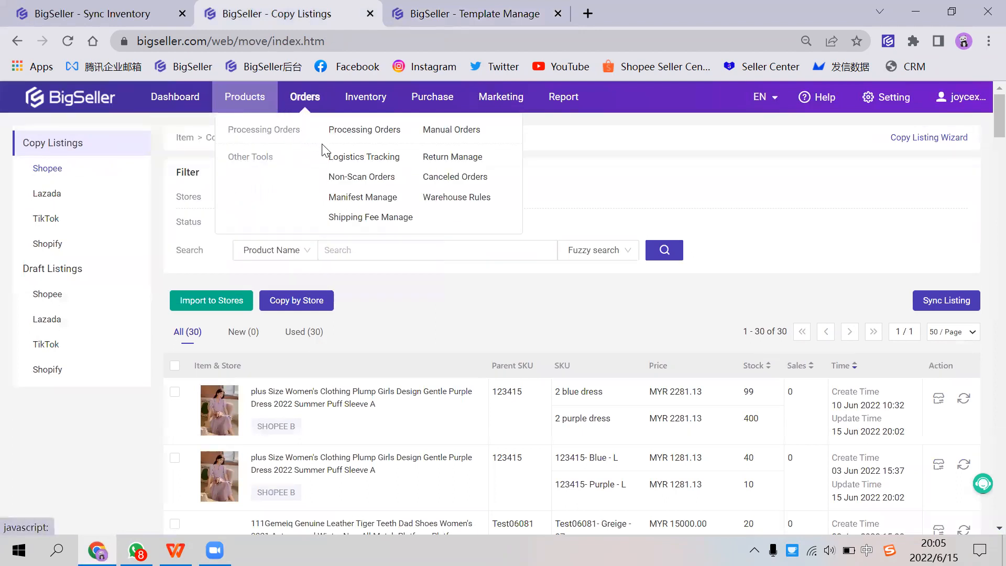
left_click(245, 199)
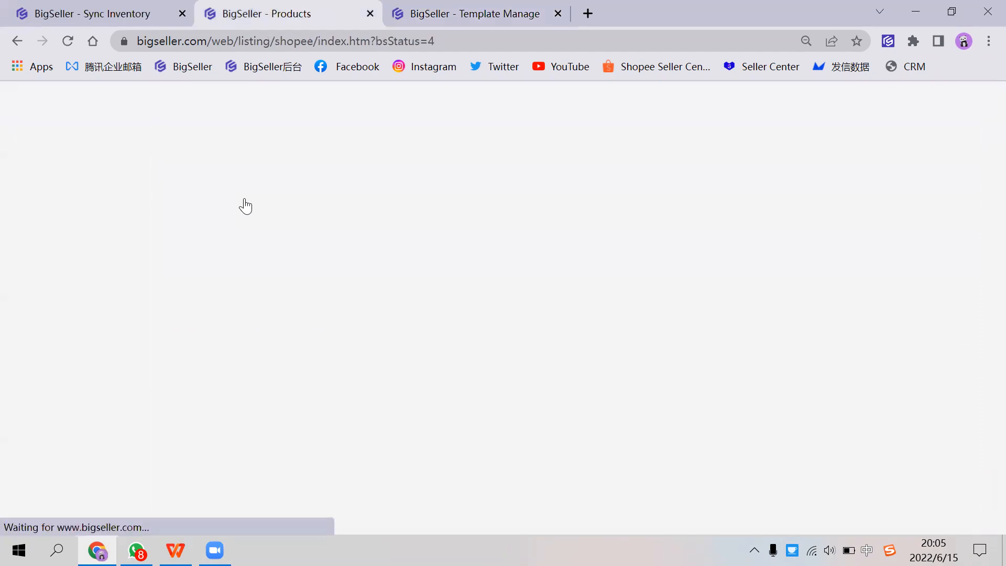
scroll(772, 384, "down", 1)
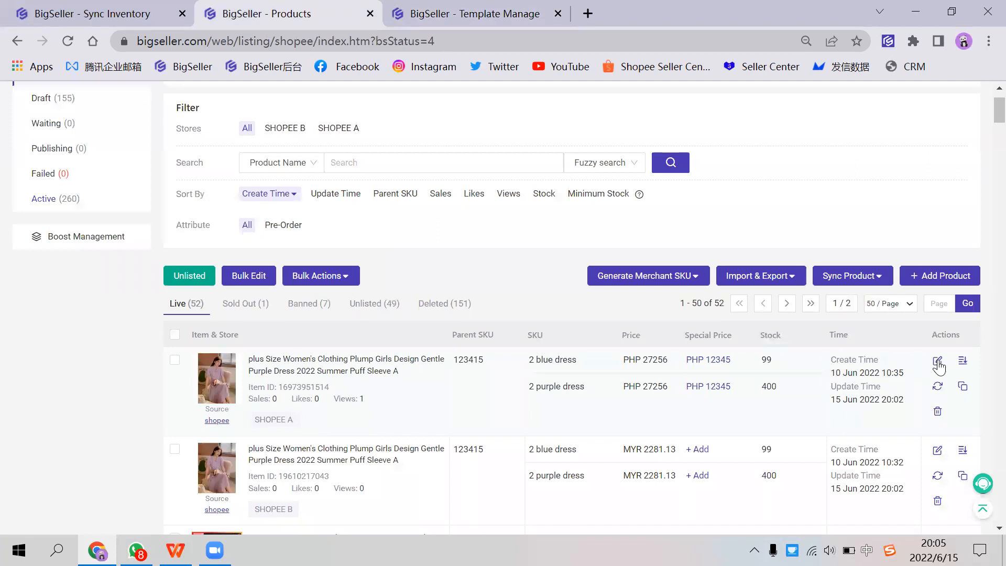
left_click(937, 360)
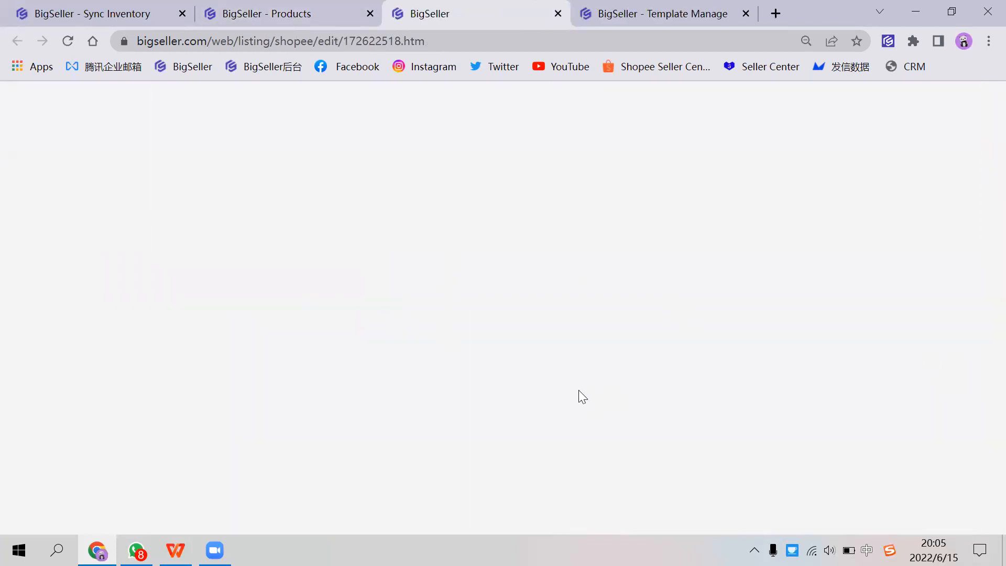
Step: Show the watermark options for the listing's product images and look through the available watermark templates
scroll(559, 400, "down", 10)
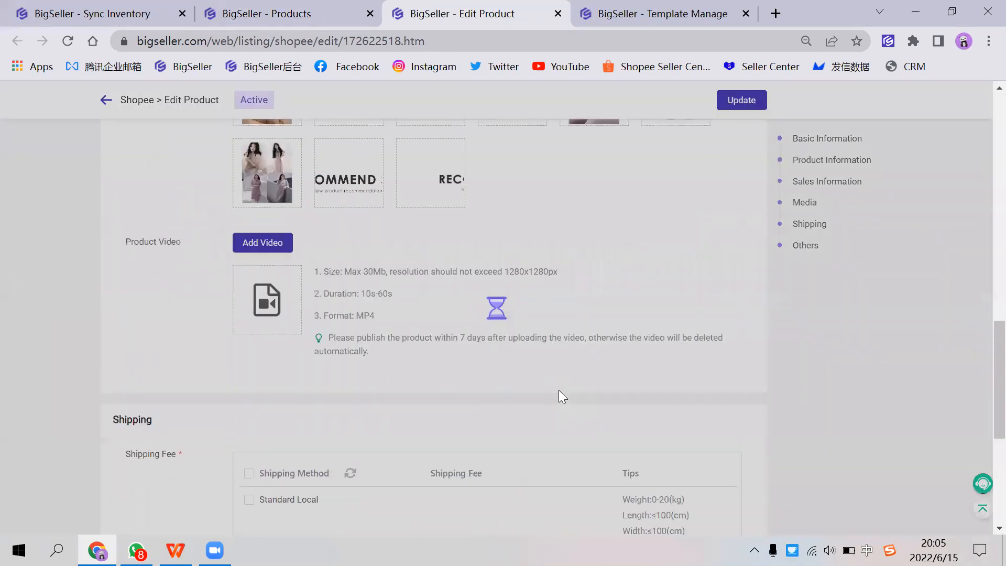
scroll(563, 381, "up", 3)
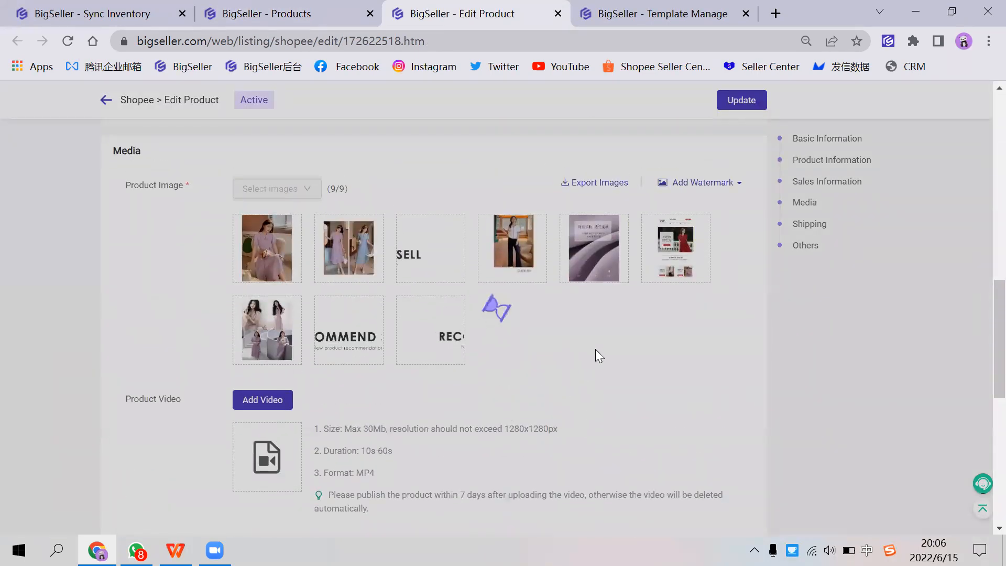
scroll(488, 296, "up", 1)
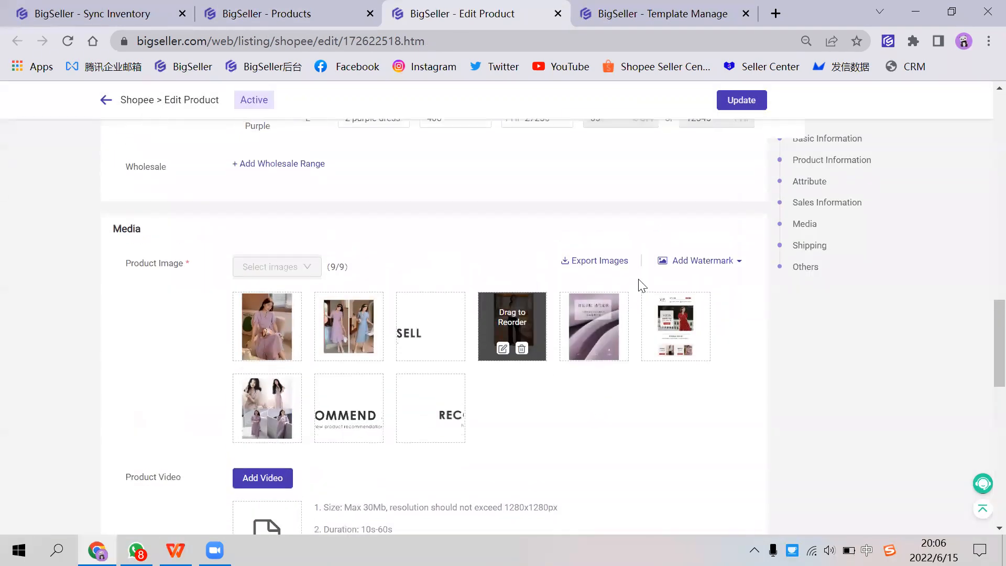
left_click(700, 268)
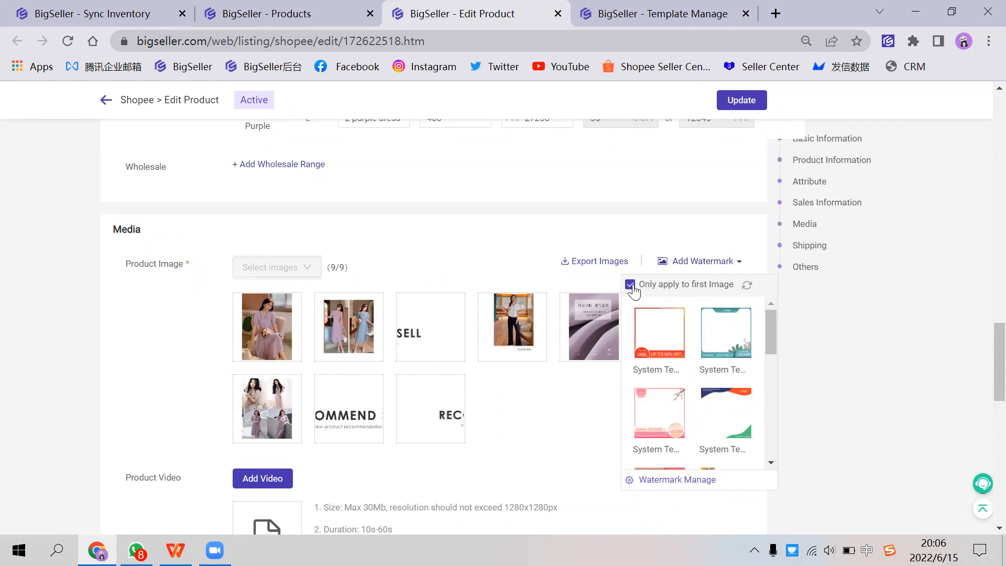
scroll(679, 383, "down", 2)
scroll(679, 382, "up", 2)
scroll(696, 339, "down", 1)
scroll(697, 338, "down", 2)
scroll(642, 305, "up", 1)
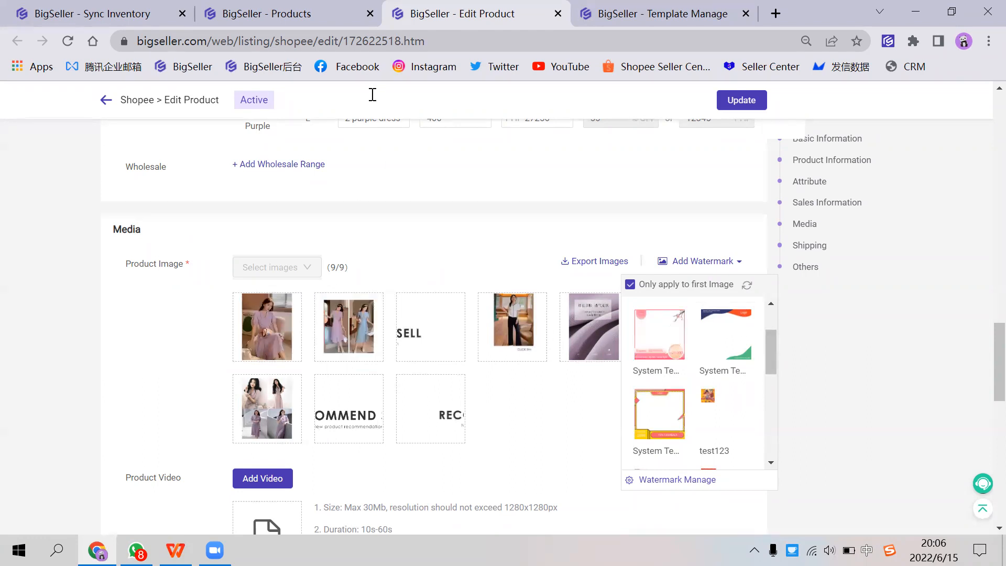
mouse_move(438, 353)
key("alt+Tab")
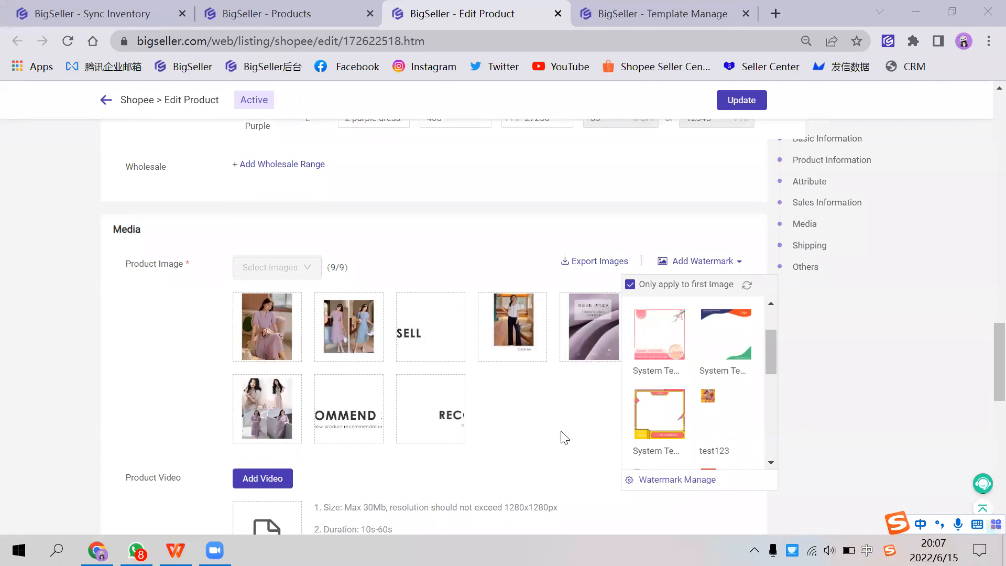
Step: Return to the active Shopee listings and view the merchant SKU generation options for selected and all products
scroll(261, 131, "up", 15)
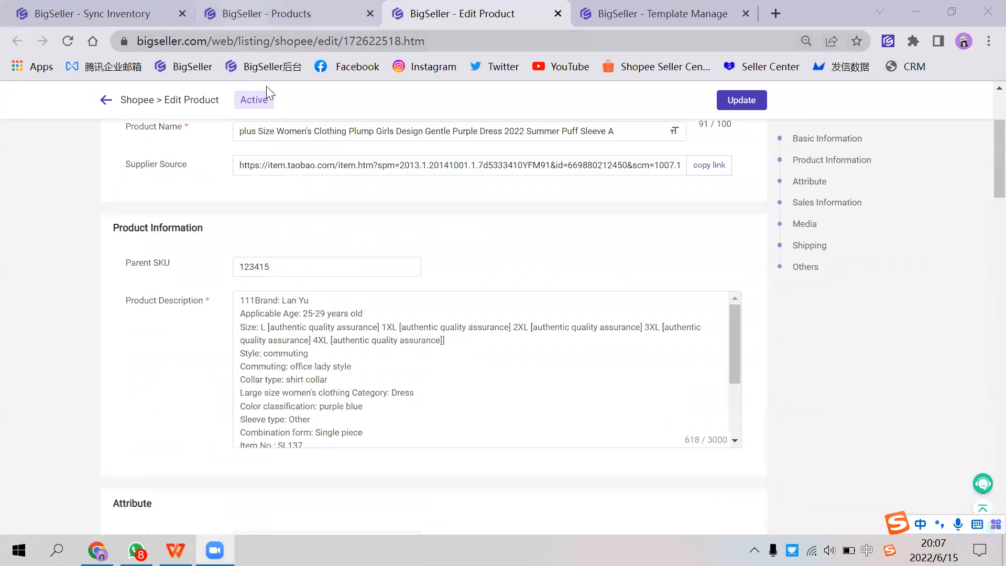
key("ctrl+shift+Tab")
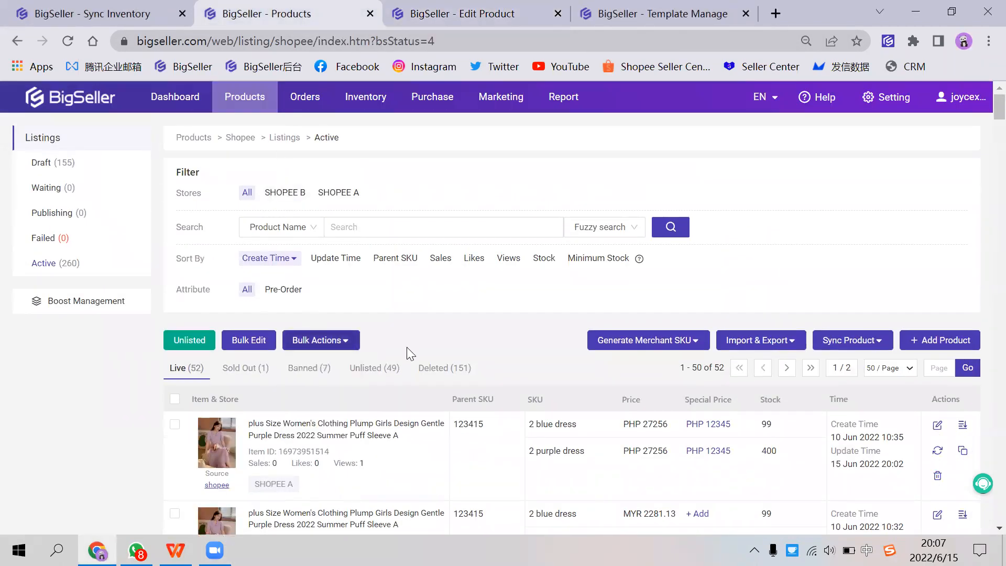
mouse_move(238, 97)
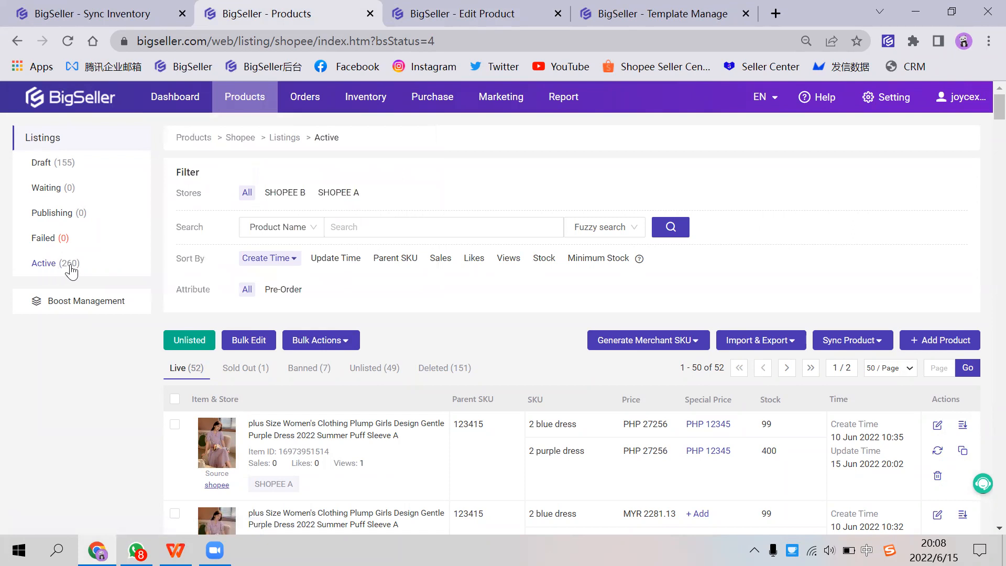
scroll(293, 340, "down", 1)
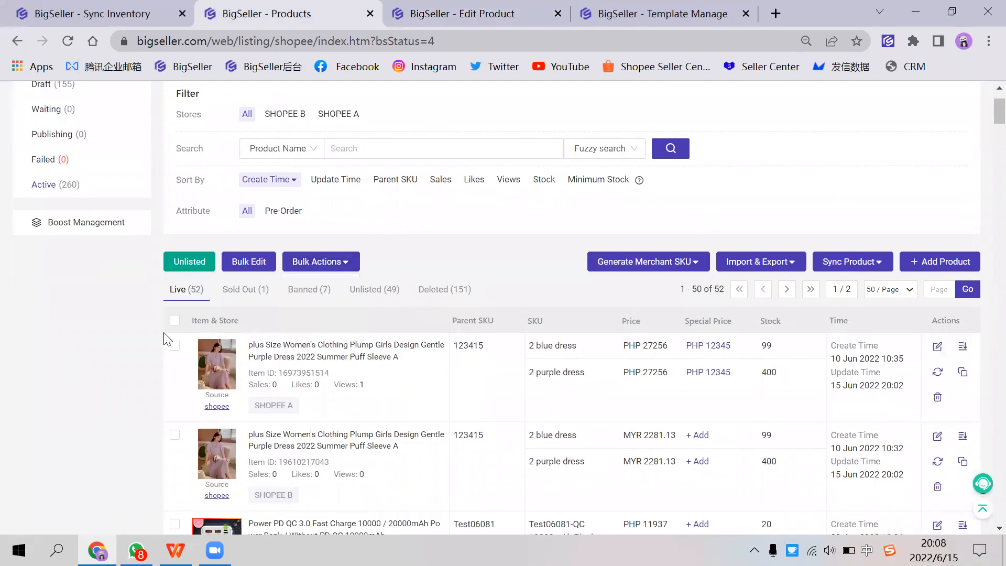
mouse_move(661, 266)
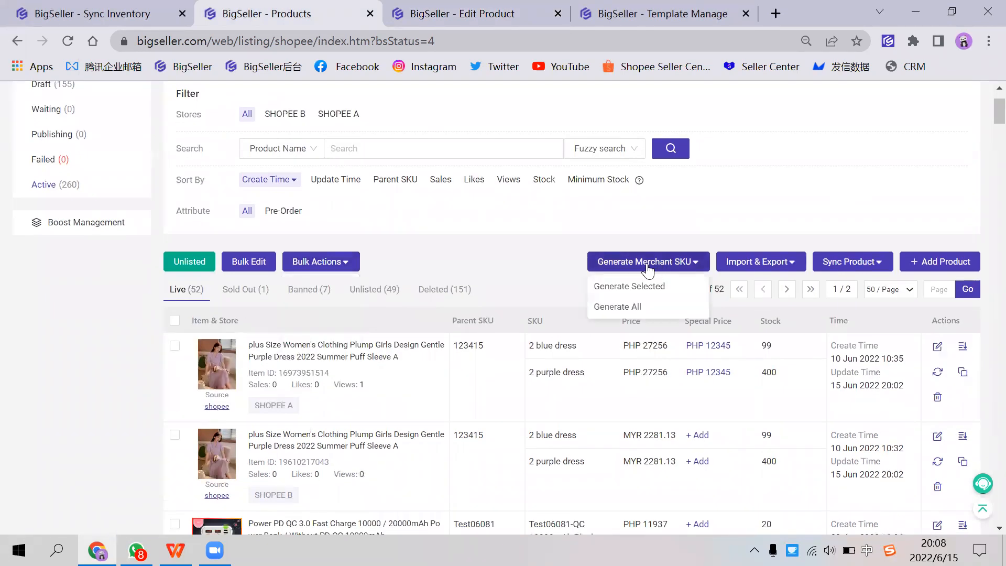
left_click(174, 346)
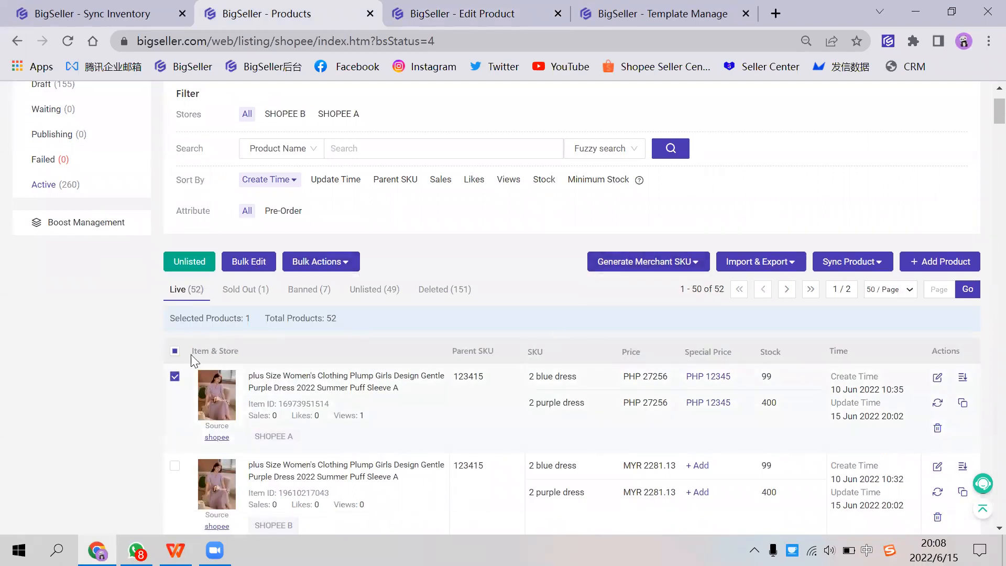
left_click(174, 378)
mouse_move(619, 264)
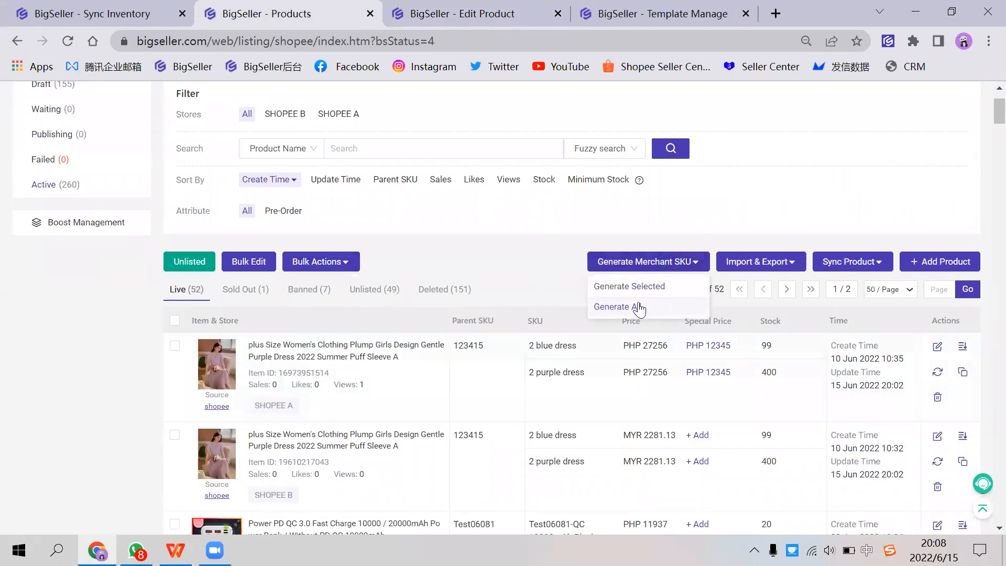
Step: Generate merchant SKUs for only the purple dress listing of store SHOPEE B with SKUs 2 blue dress and 2 purple dress
scroll(179, 446, "down", 4)
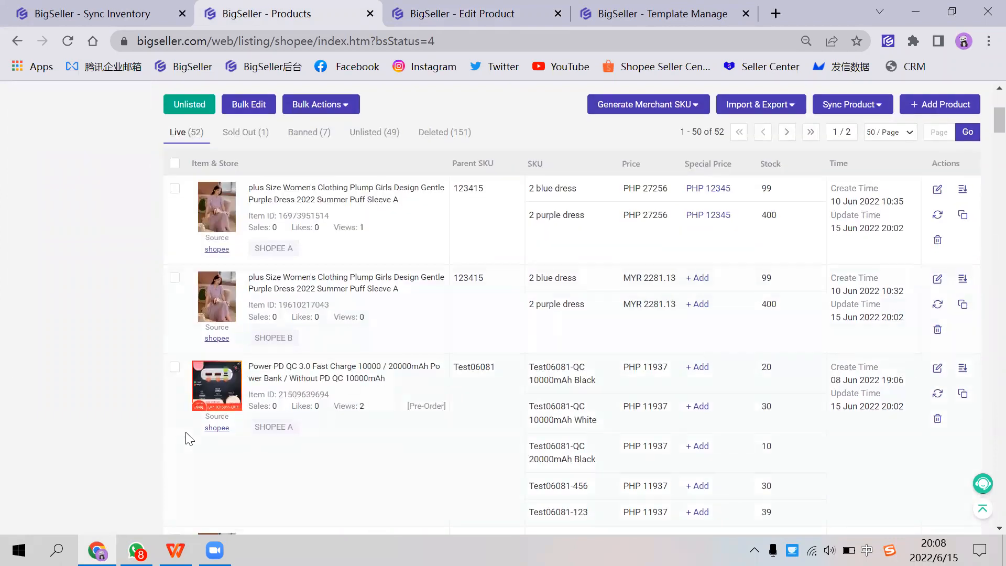
left_click(175, 200)
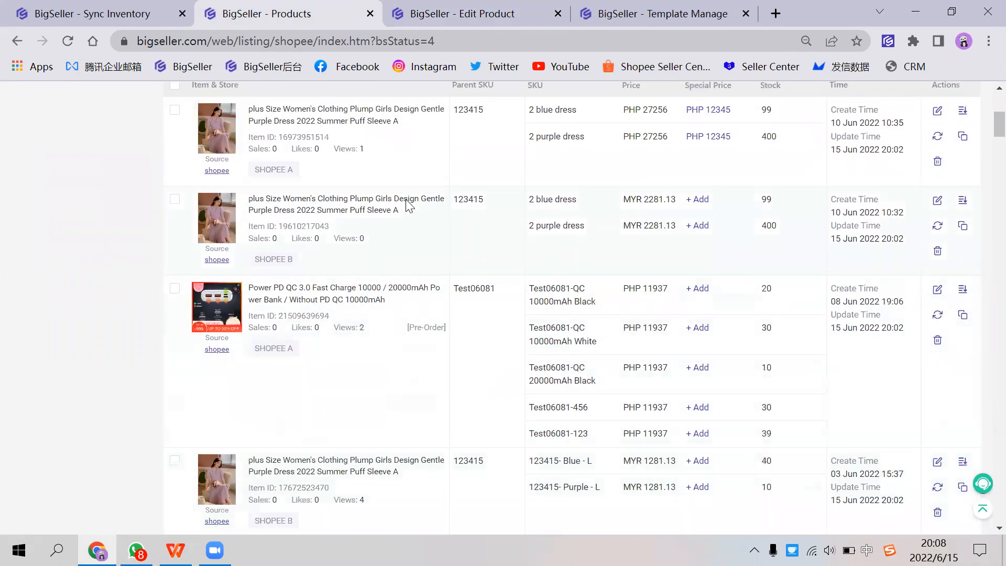
scroll(289, 413, "up", 5)
mouse_move(649, 263)
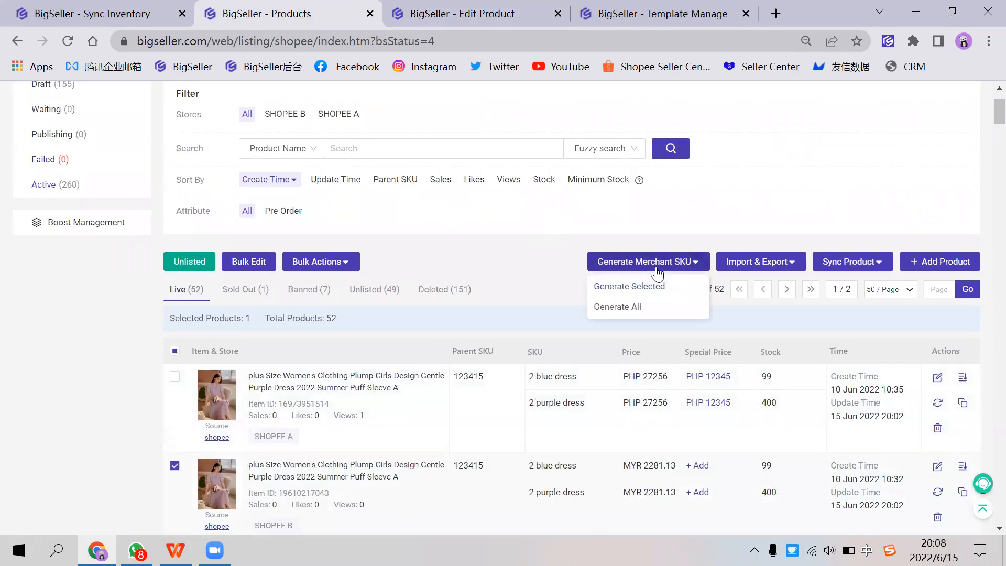
left_click(648, 292)
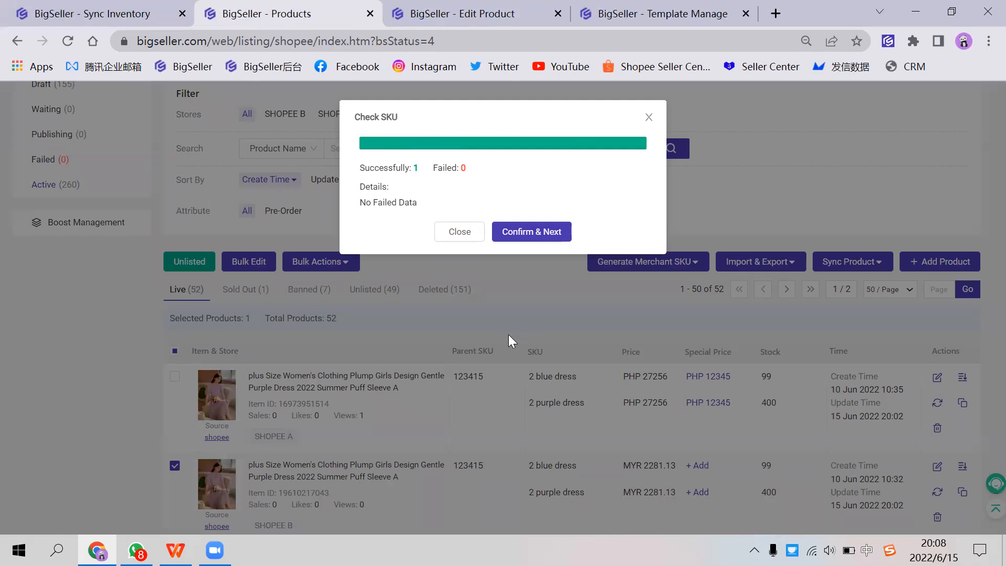
left_click(520, 235)
left_click_drag(464, 103, 525, 104)
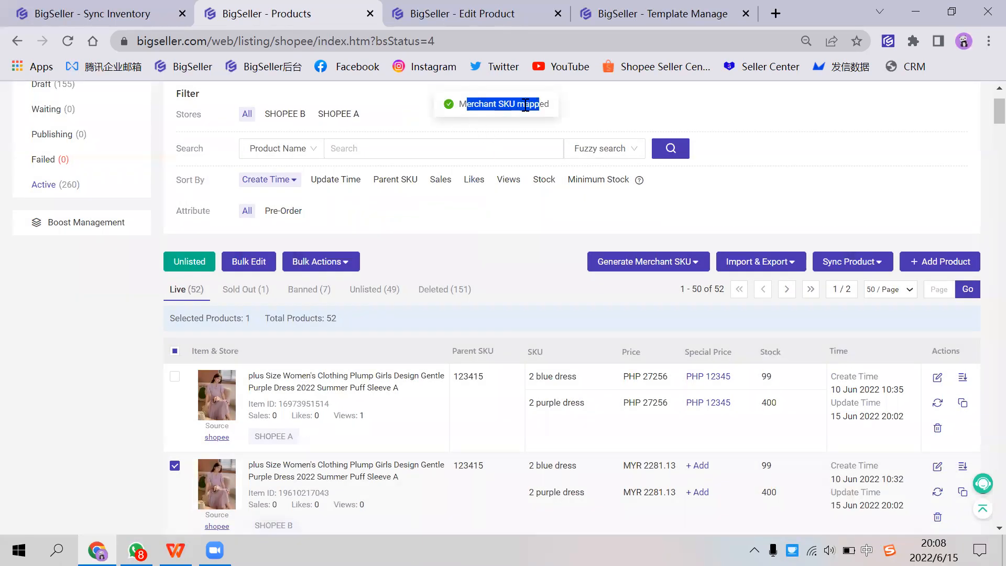
left_click(528, 104)
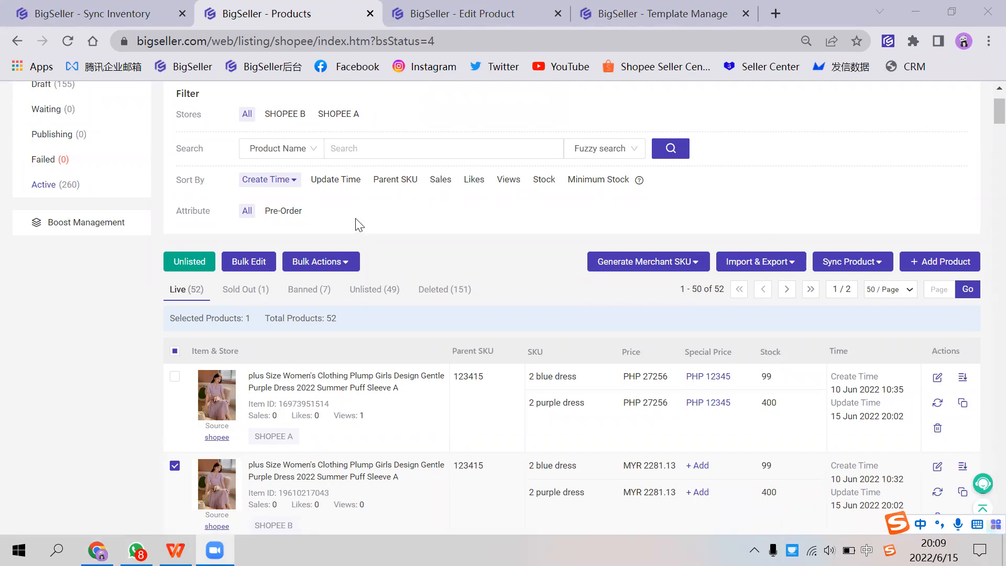
Step: Switch to WhatsApp, look through the BigSeller support group chats, and minimise its window to return to the listings
scroll(356, 223, "up", 2)
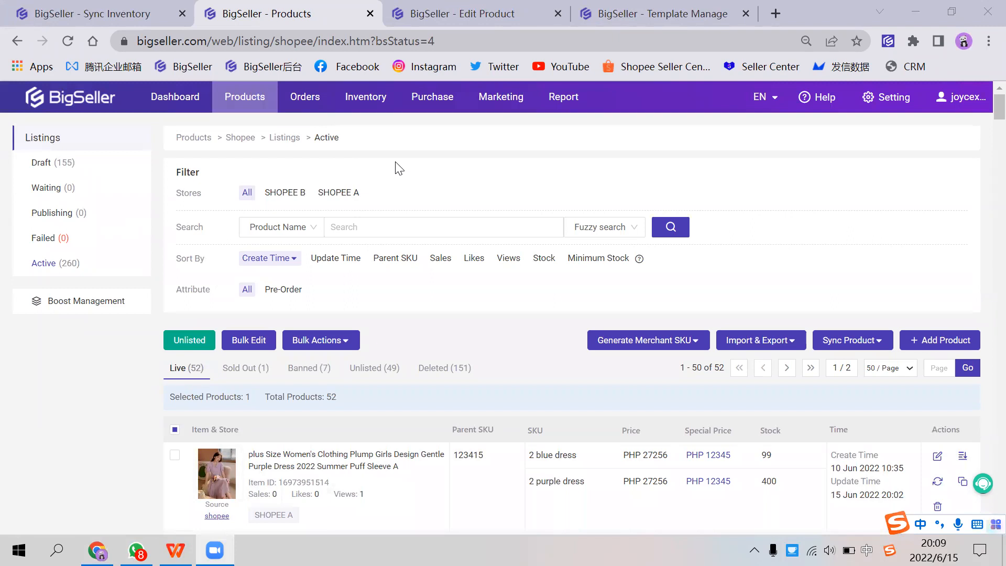
mouse_move(293, 108)
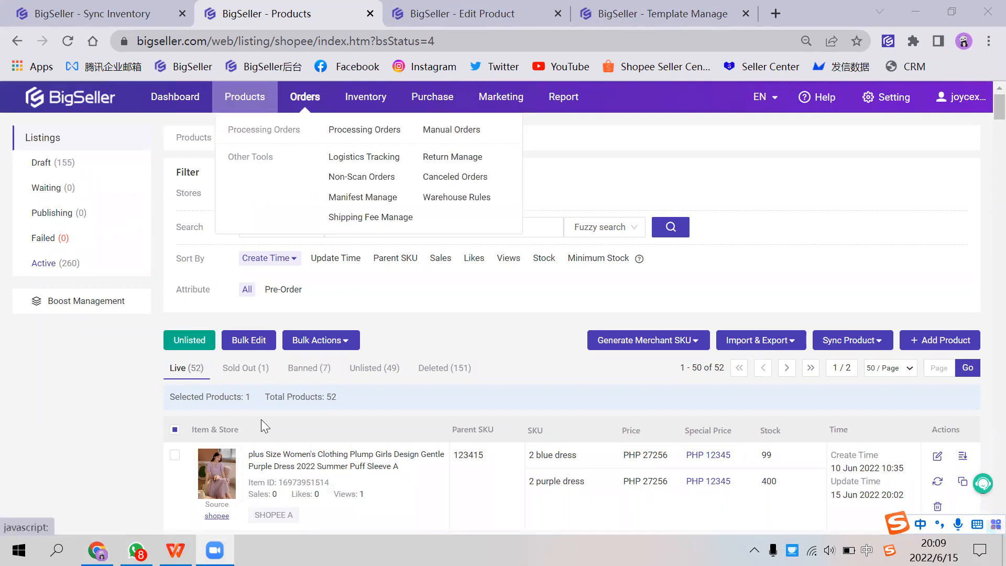
left_click(137, 550)
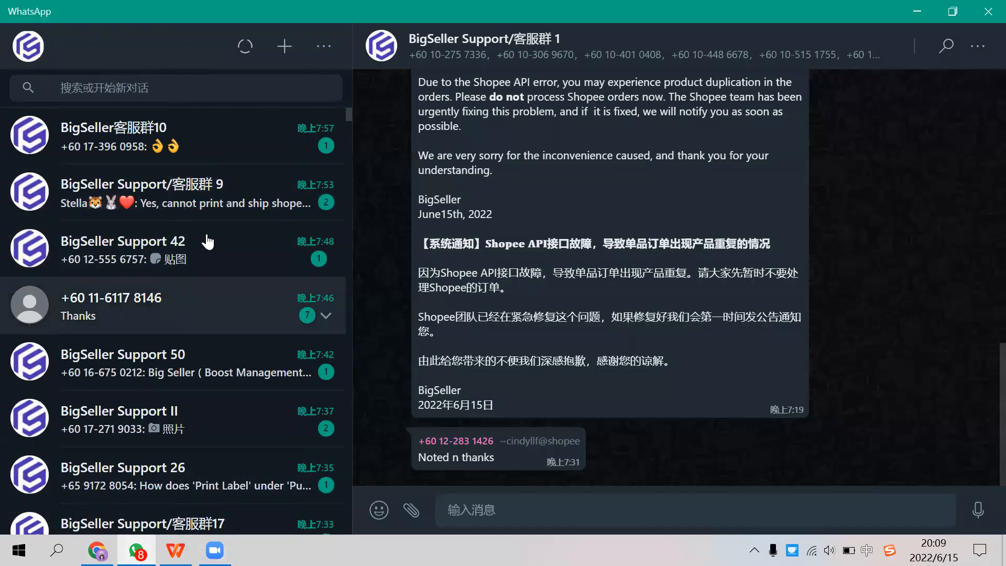
scroll(194, 272, "down", 1)
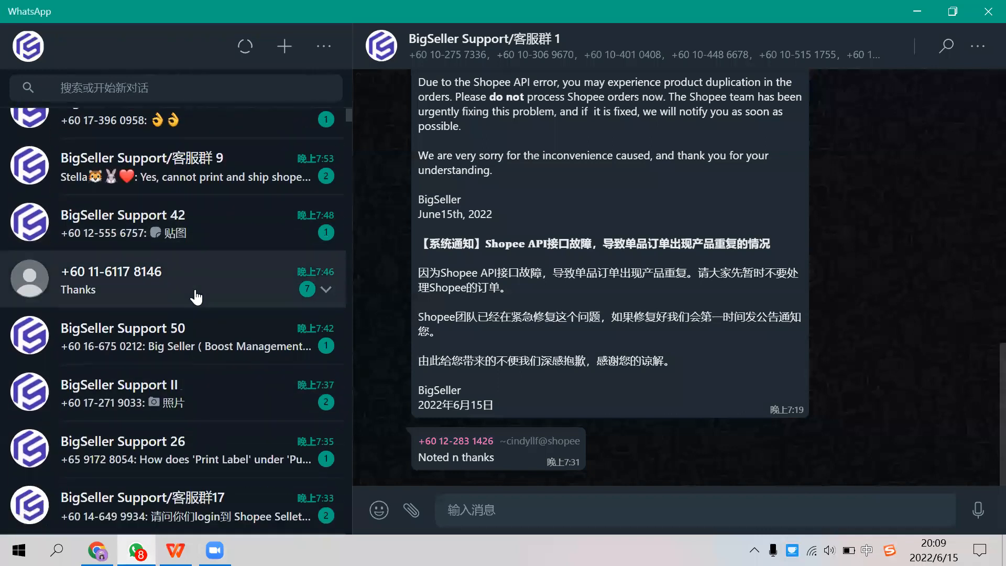
scroll(197, 304, "down", 2)
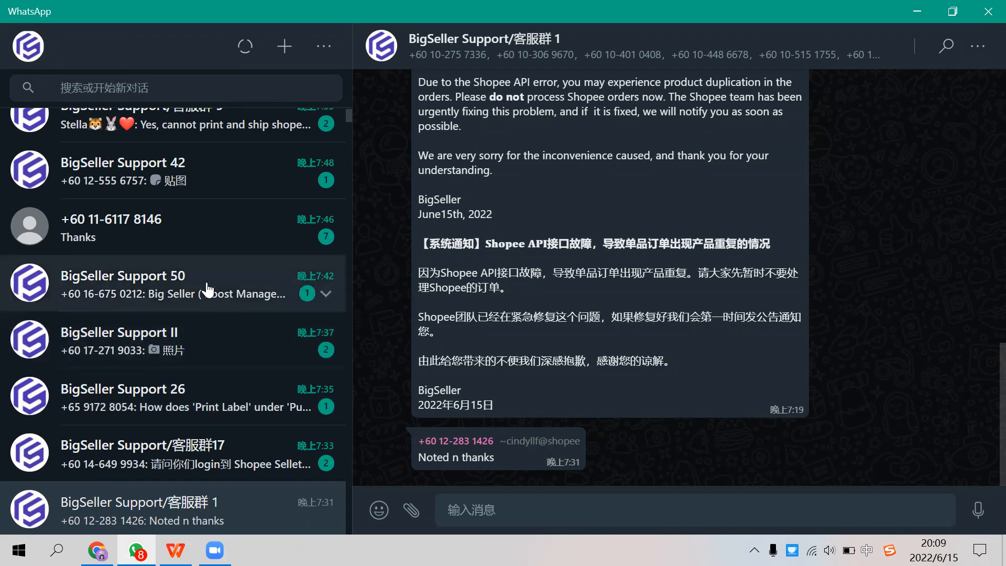
scroll(208, 289, "up", 2)
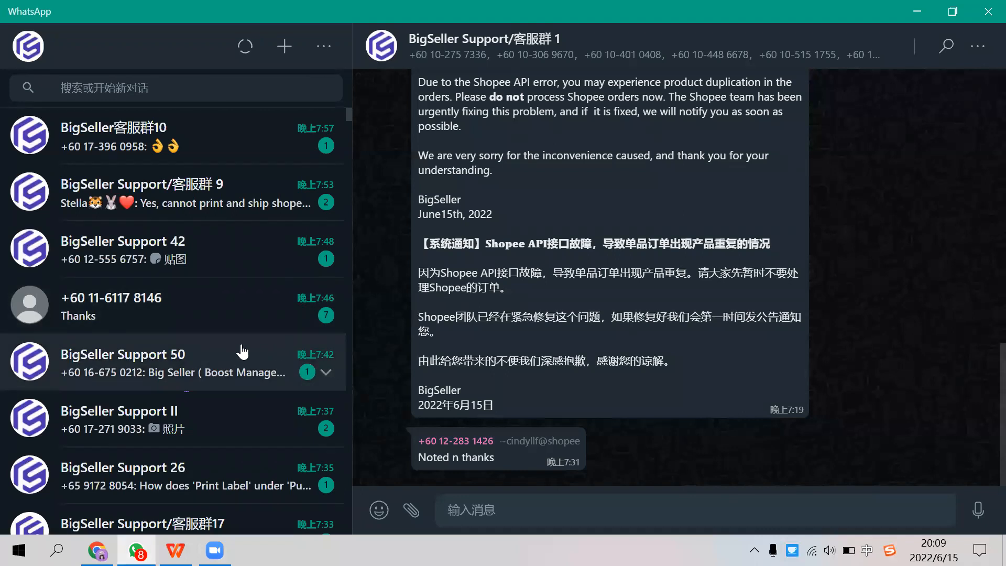
scroll(208, 361, "down", 3)
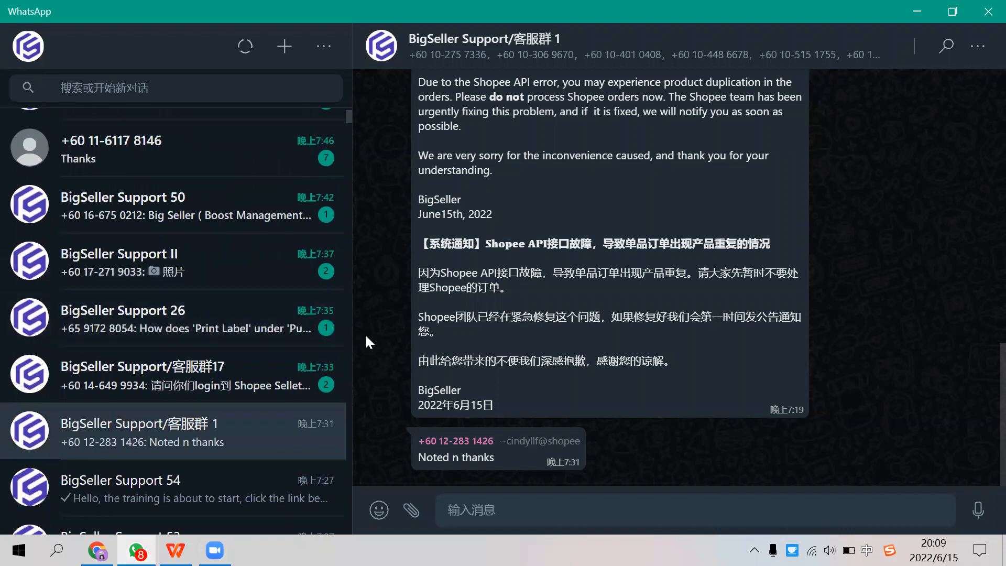
left_click(917, 11)
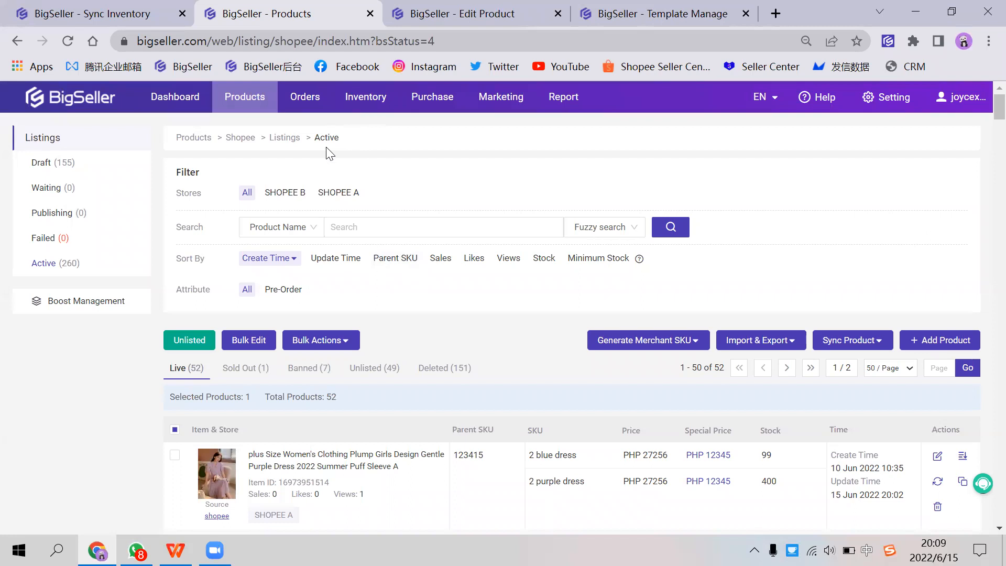
mouse_move(259, 109)
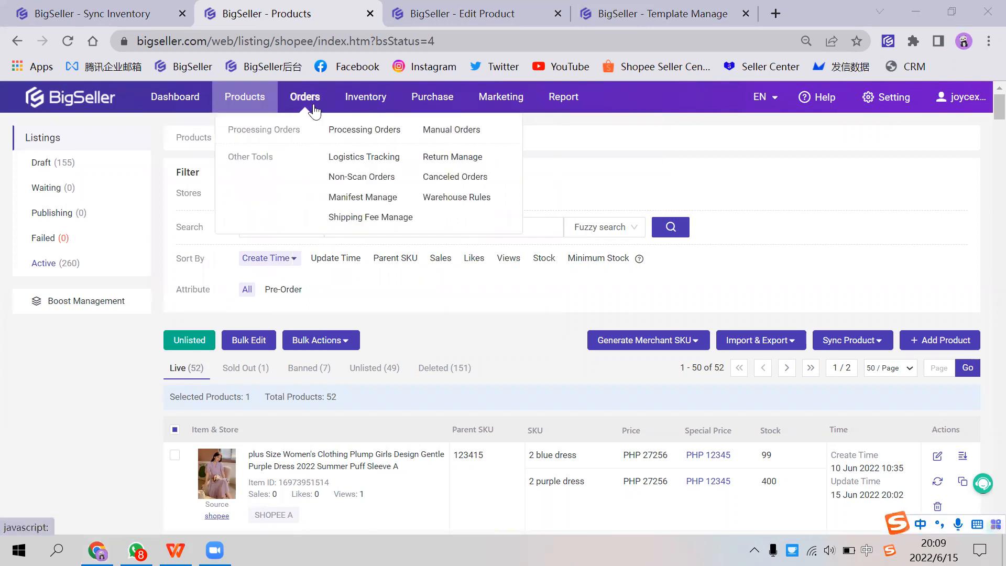
mouse_move(361, 107)
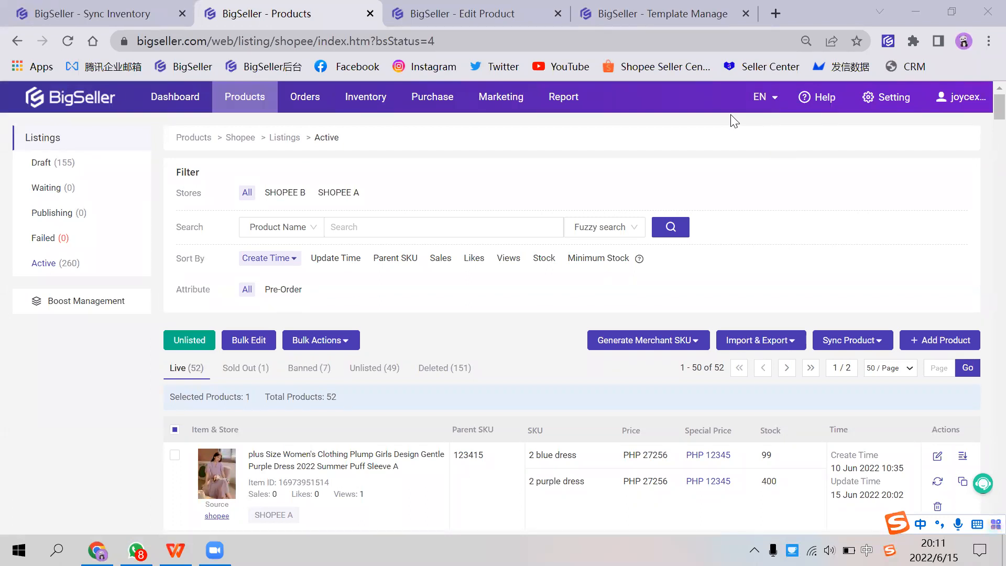
mouse_move(246, 99)
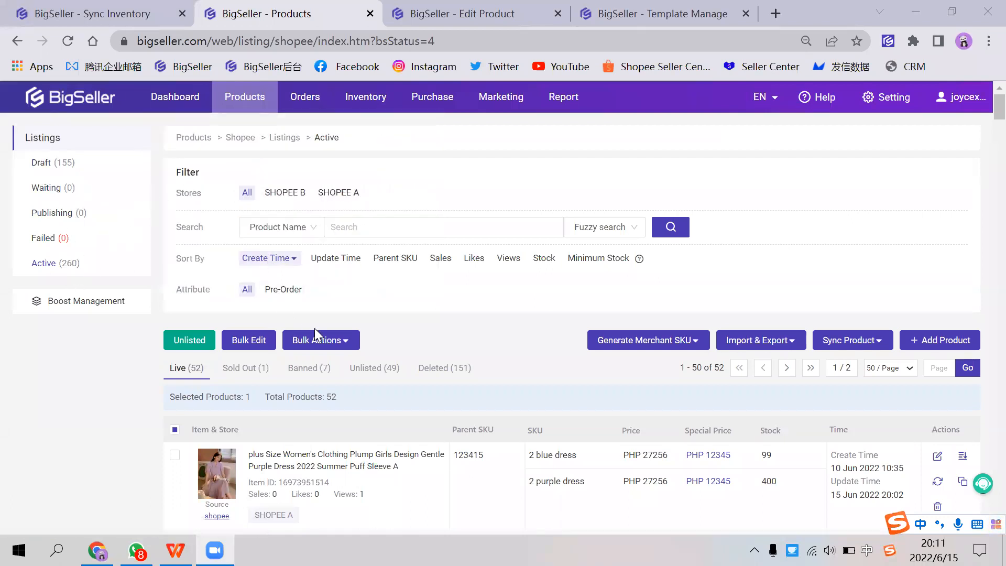
mouse_move(657, 343)
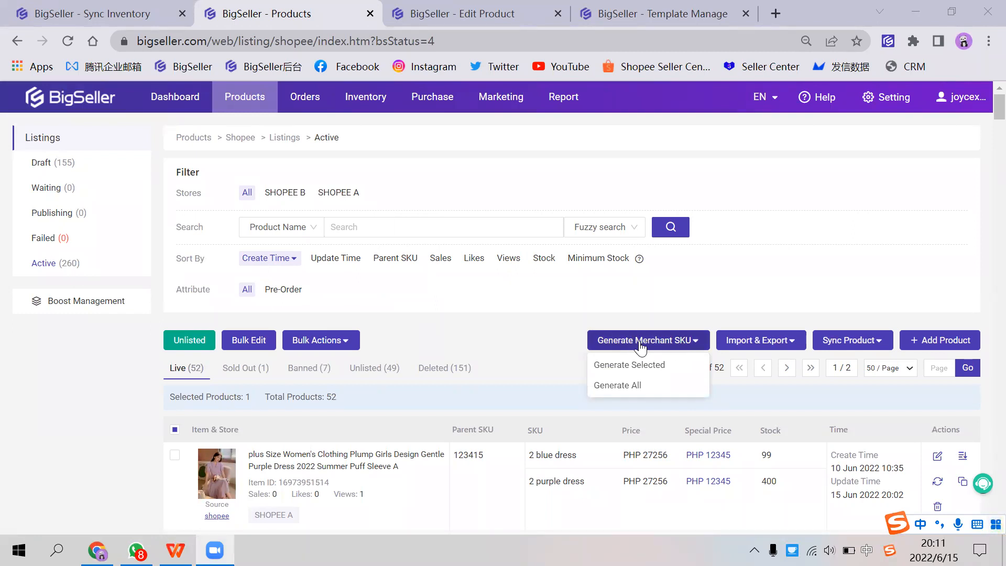
Step: Open the Inventory Settings page and highlight the Inventory Features option
left_click(883, 99)
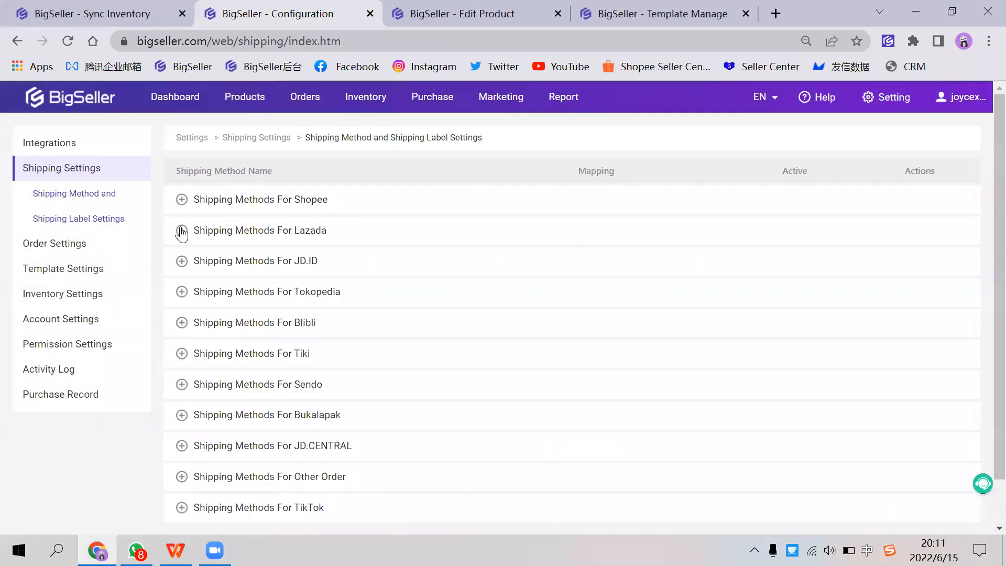
left_click(59, 299)
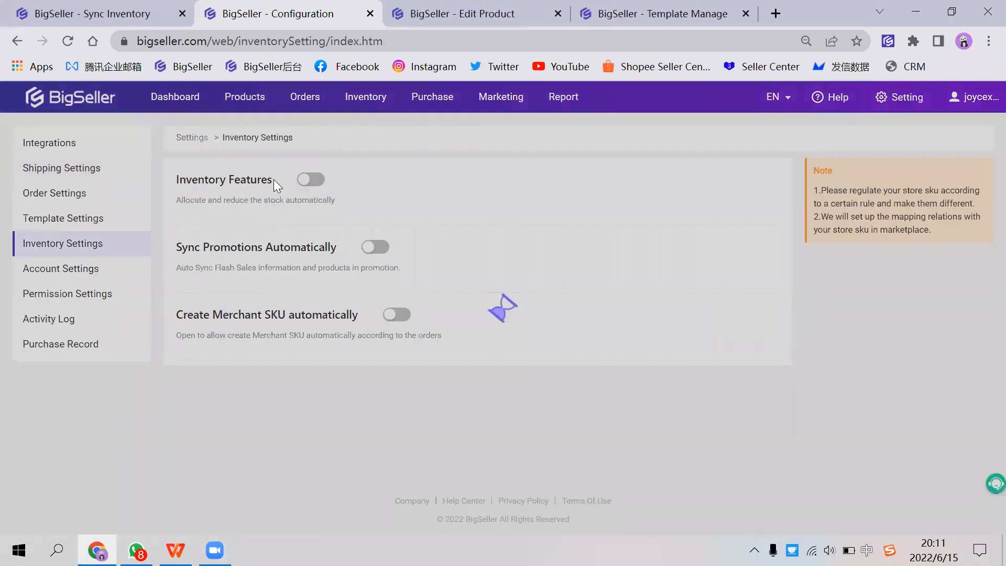
left_click_drag(175, 179, 276, 184)
left_click(276, 184)
left_click_drag(171, 184, 254, 180)
left_click(254, 181)
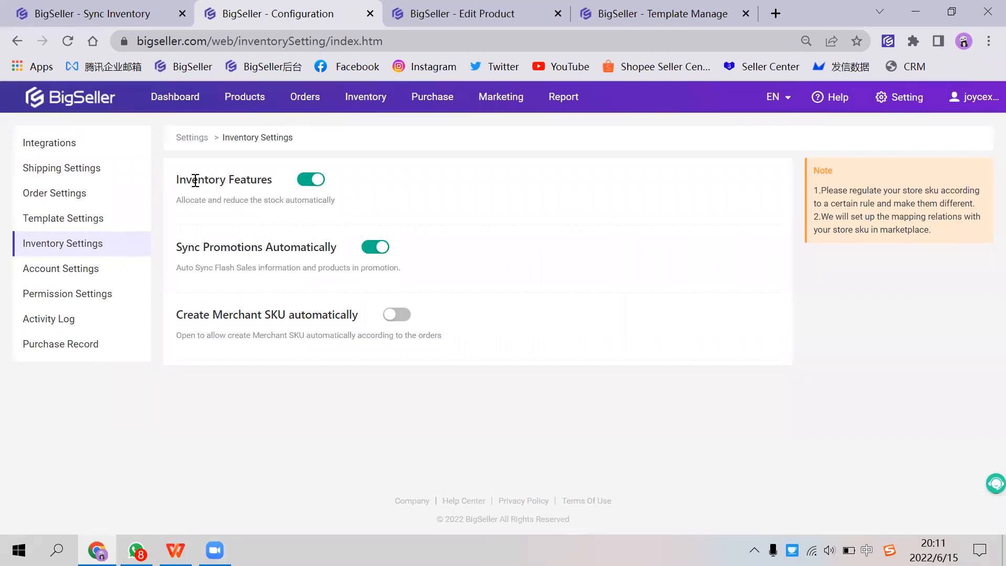
left_click_drag(177, 182, 273, 182)
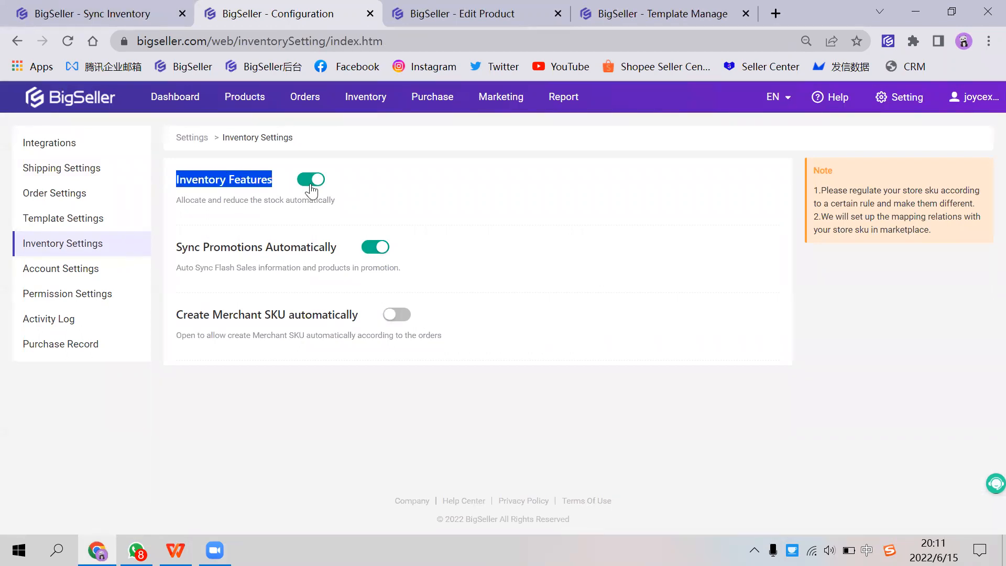
Step: Open the new orders, list the out-of-stock ones, and highlight the missing warehouse stock error on the order
mouse_move(294, 100)
left_click(341, 131)
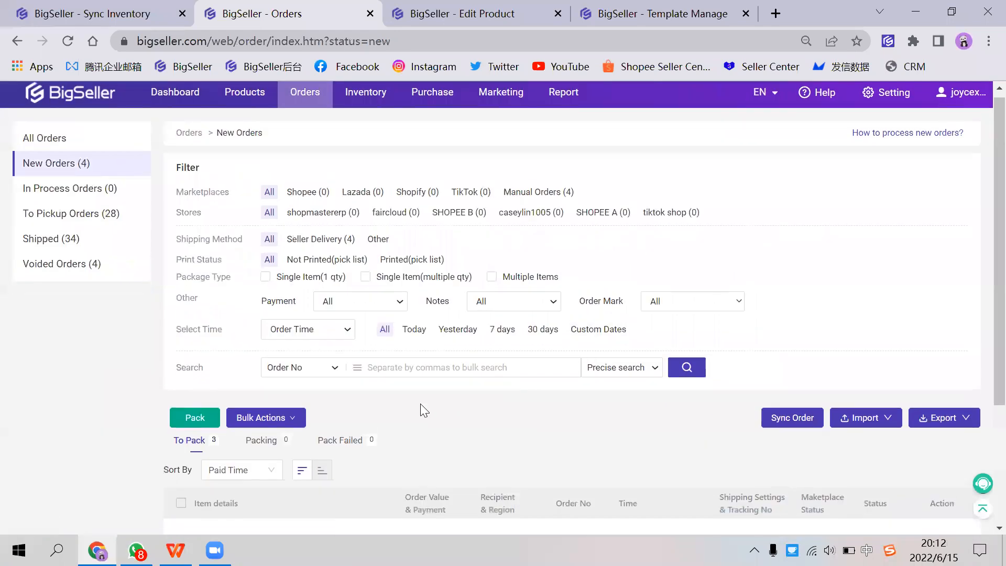
scroll(420, 387, "down", 2)
left_click(421, 366)
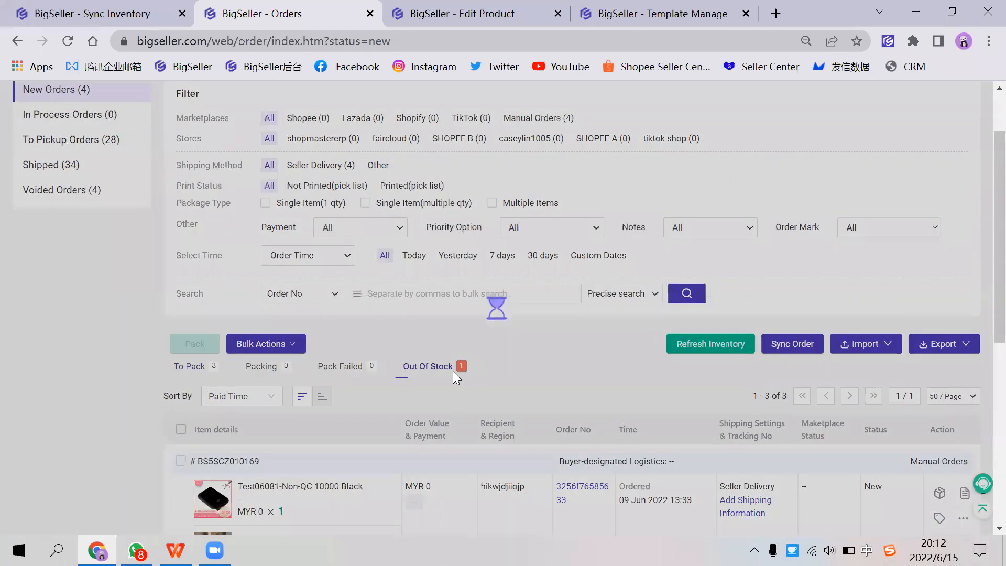
scroll(484, 413, "down", 3)
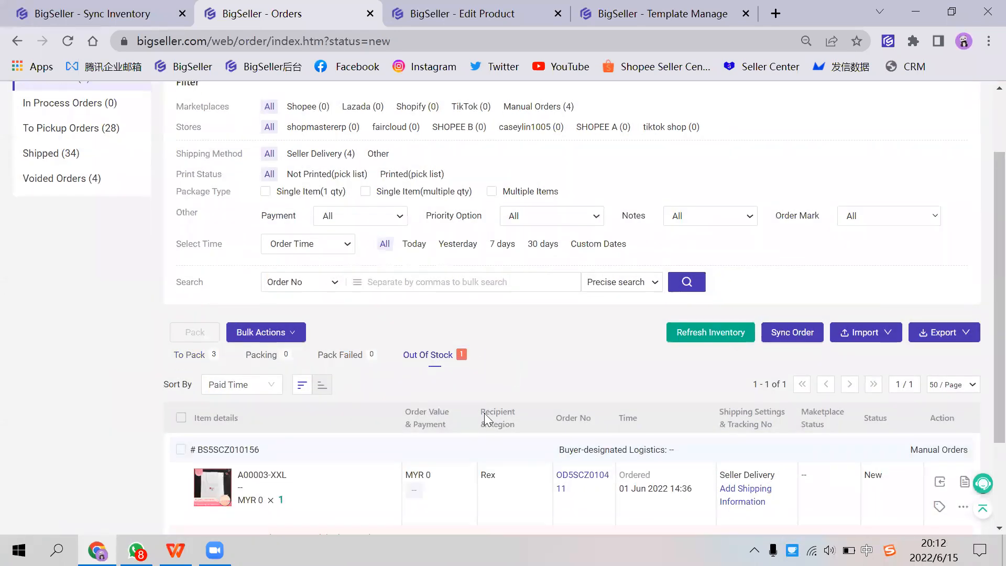
left_click_drag(275, 415, 358, 427)
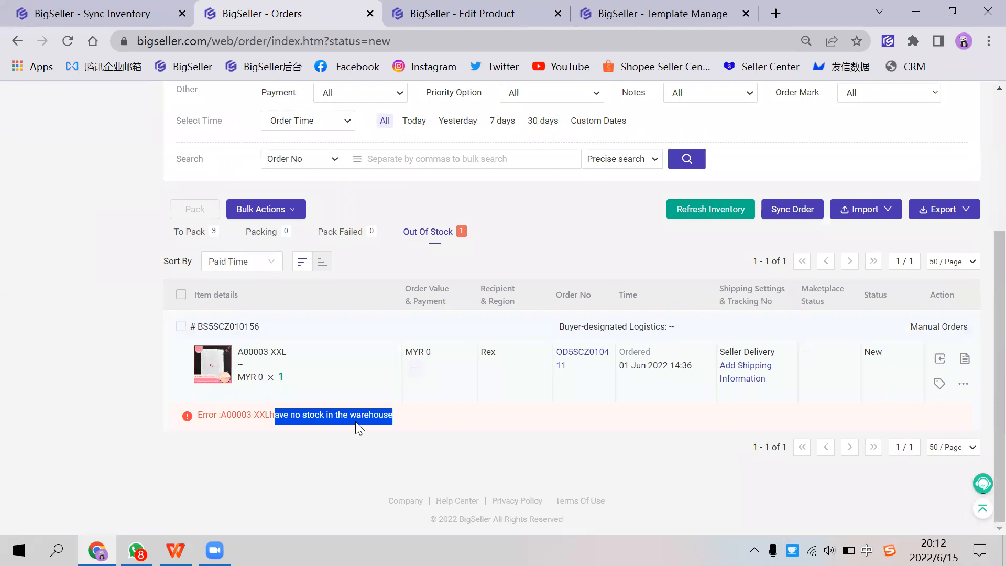
left_click(401, 420)
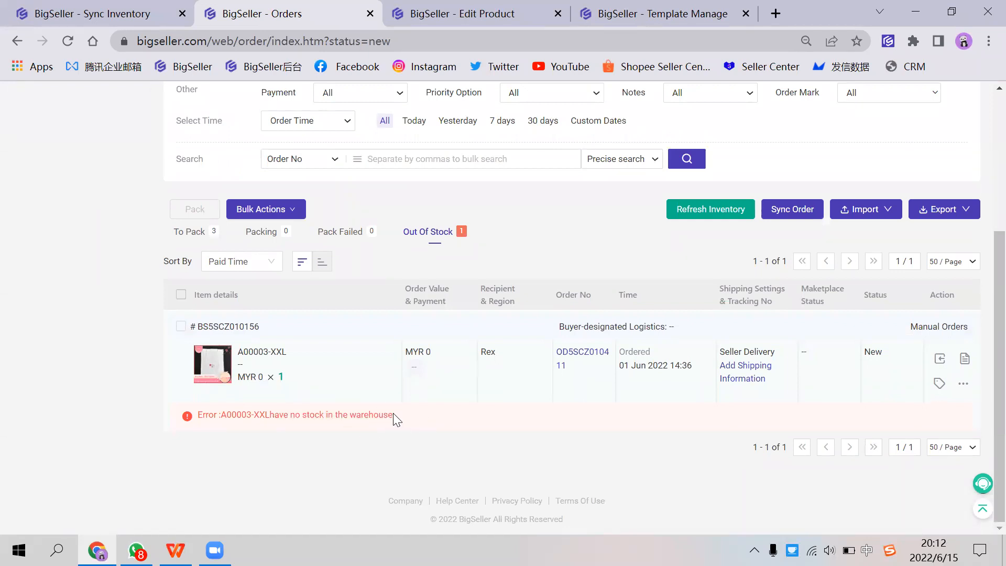
Step: Look over the New Orders page, from its marketplace and store filters down to the out-of-stock order list
scroll(397, 419, "up", 5)
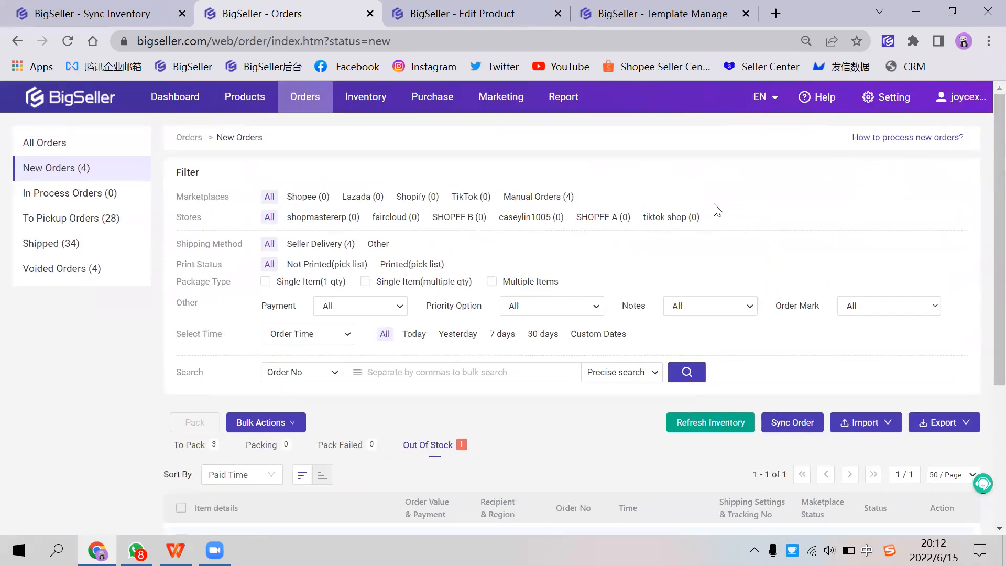
scroll(453, 322, "down", 3)
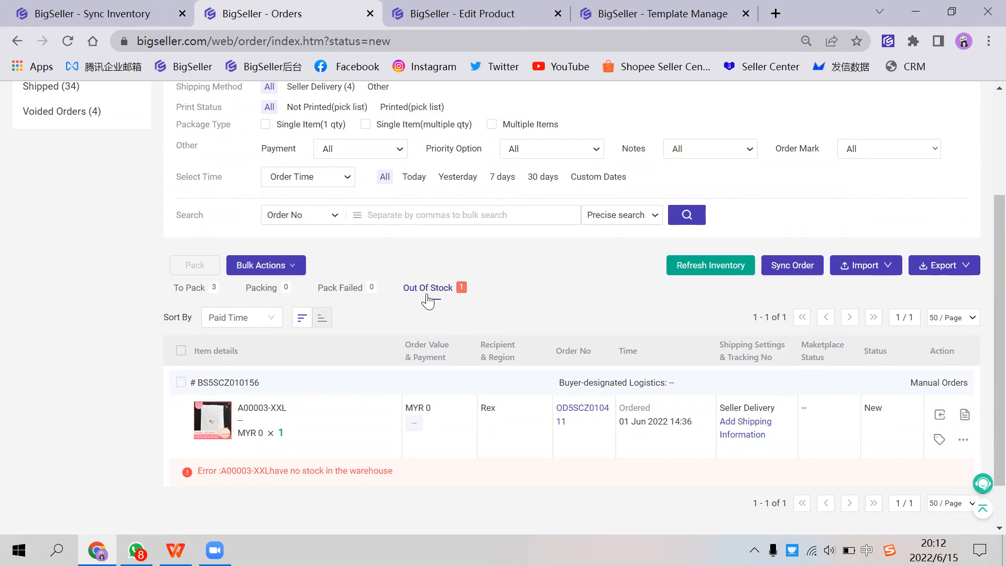
scroll(513, 252, "up", 1)
scroll(513, 253, "up", 3)
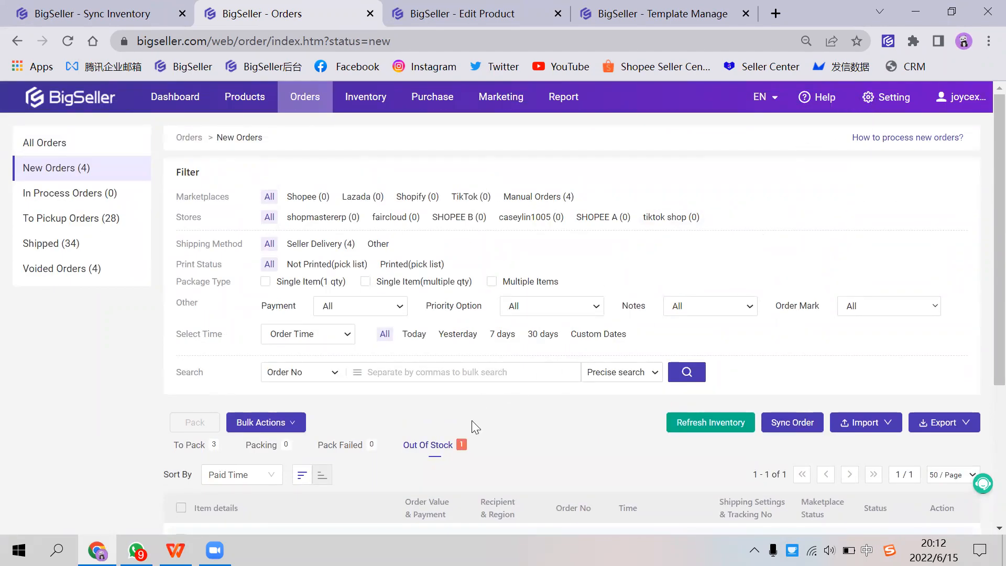
scroll(472, 420, "down", 1)
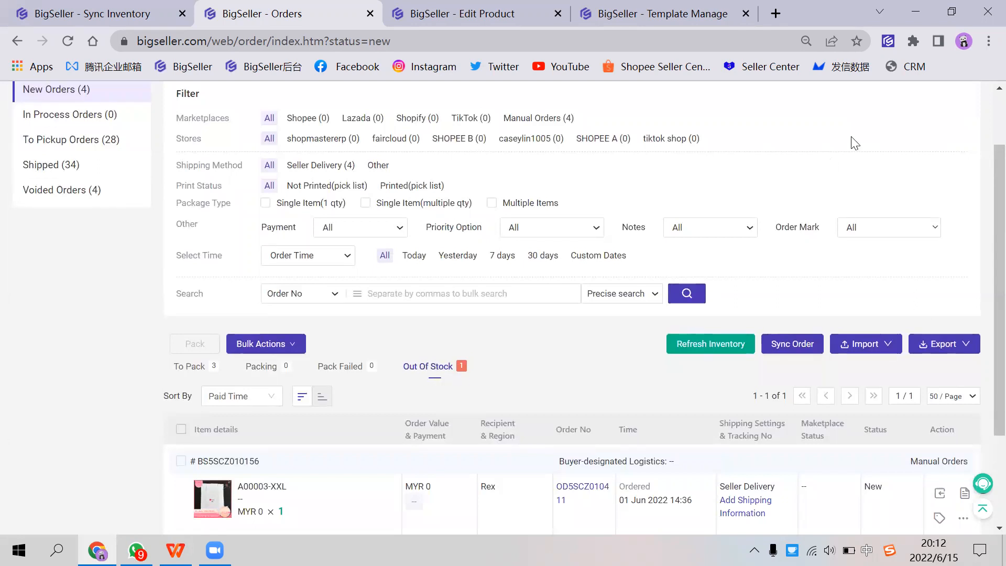
scroll(859, 131, "up", 2)
scroll(480, 361, "down", 2)
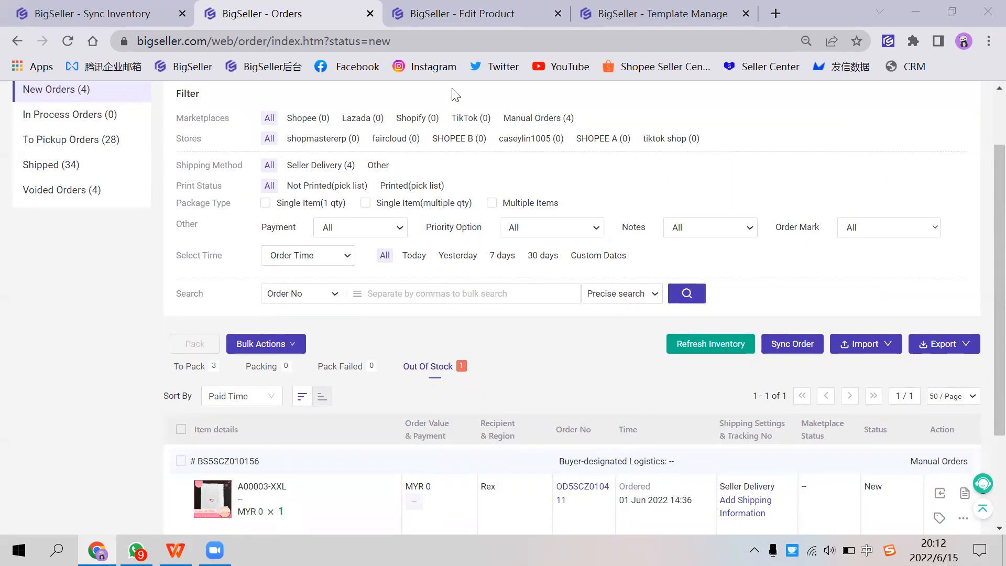
left_click(596, 175)
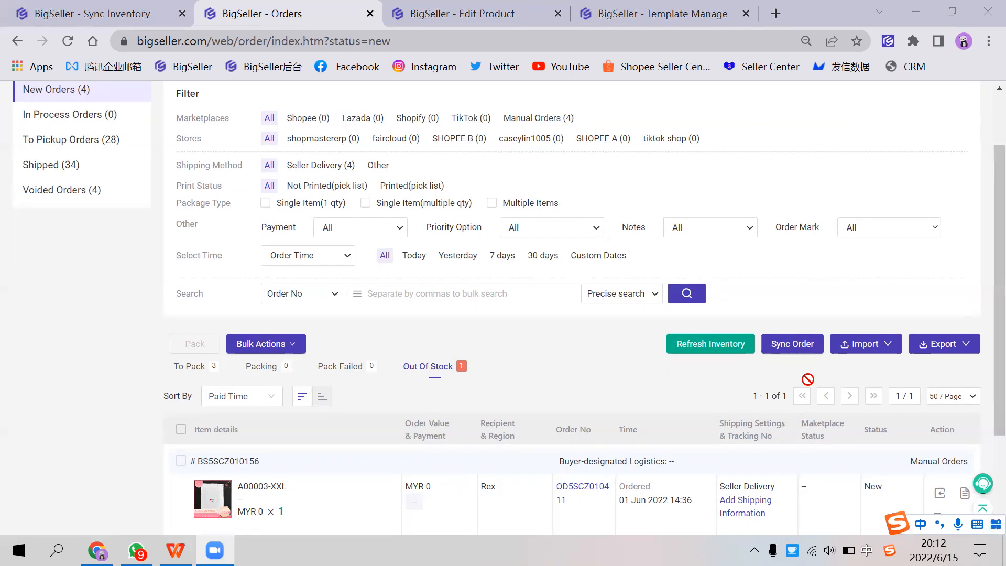
Step: Show the new orders whose packing failed and look through that list
left_click(355, 367)
scroll(413, 375, "up", 1)
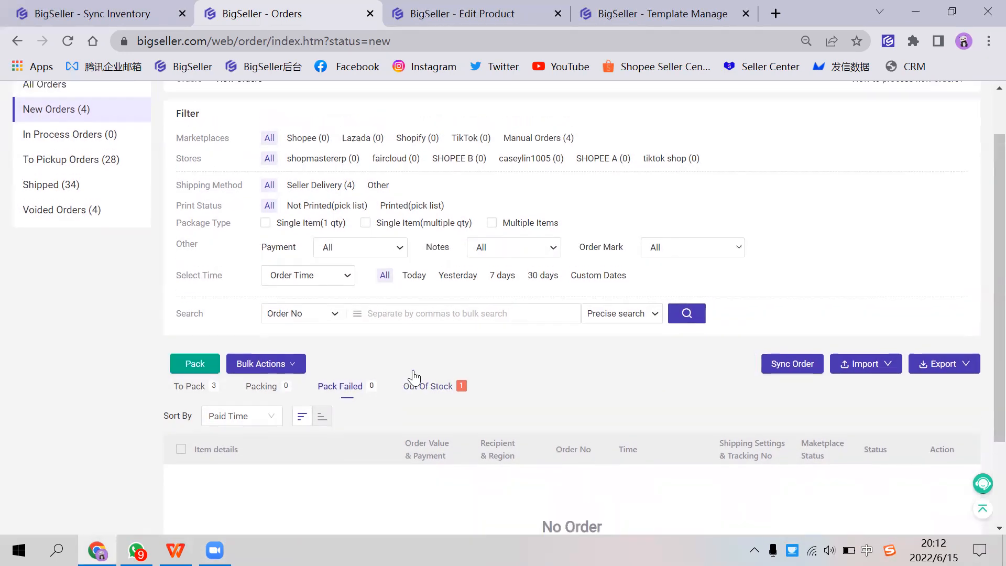
scroll(413, 375, "down", 3)
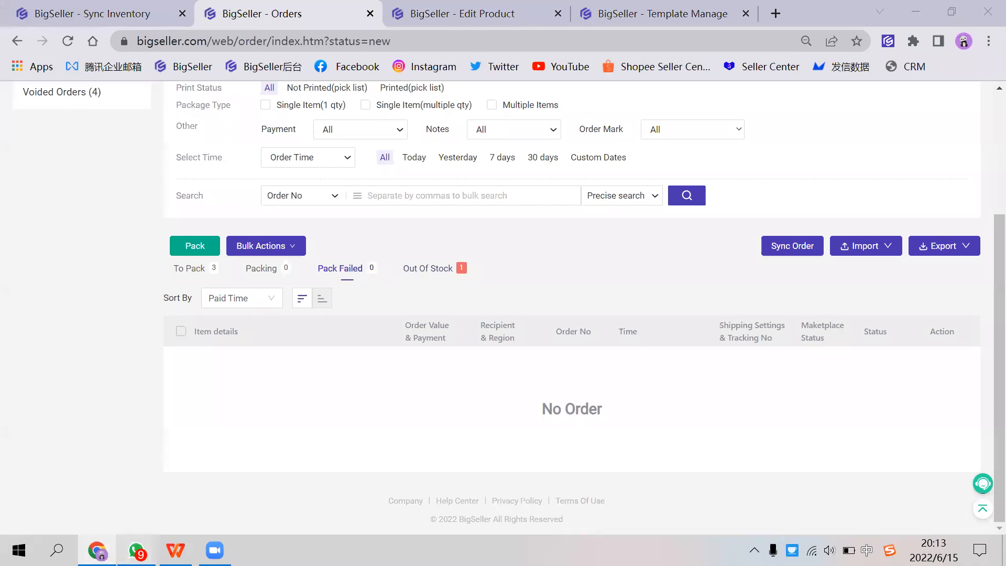
Step: Switch to WhatsApp and back to the browser's orders page, and change the input method to English
left_click(136, 550)
left_click(97, 550)
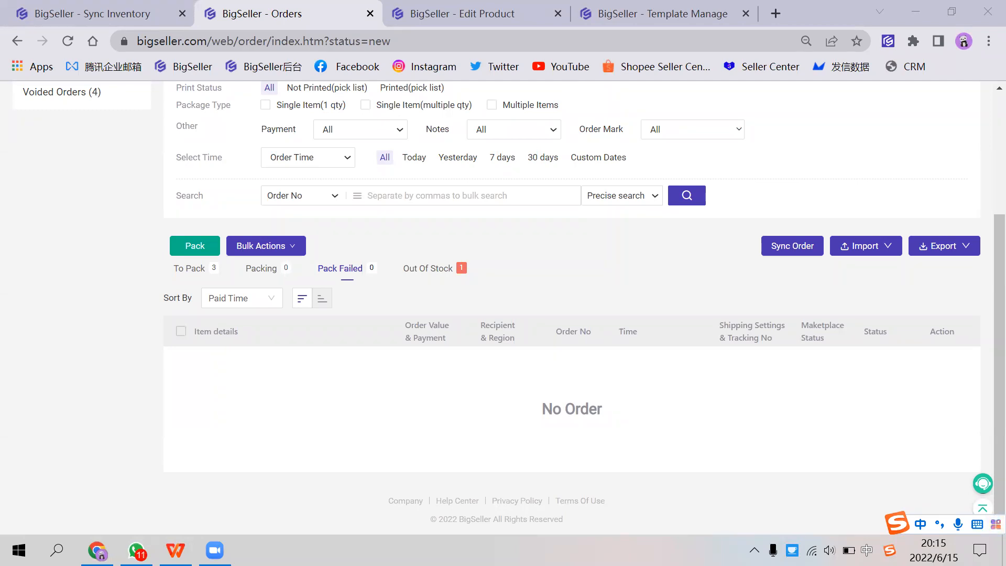
key("shift")
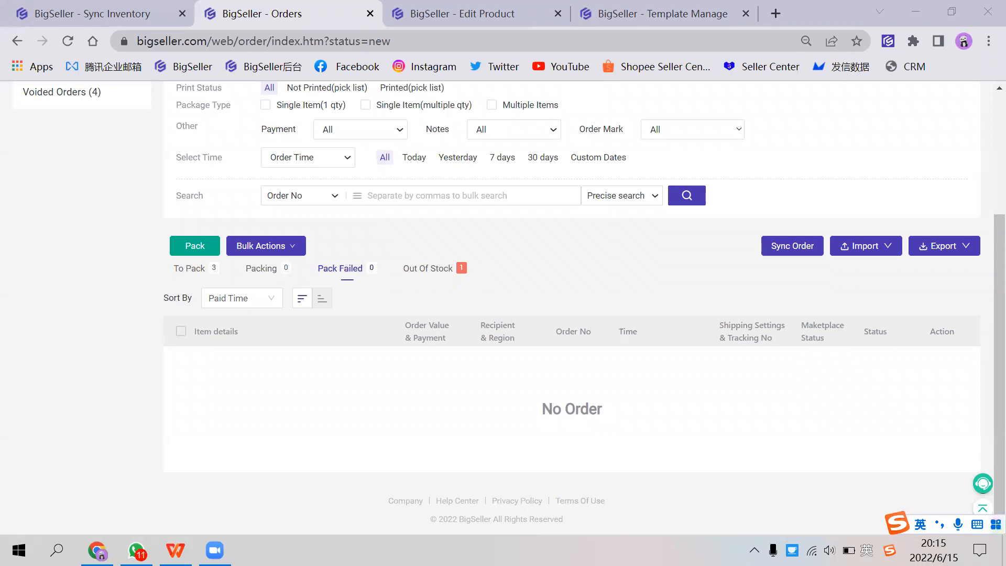